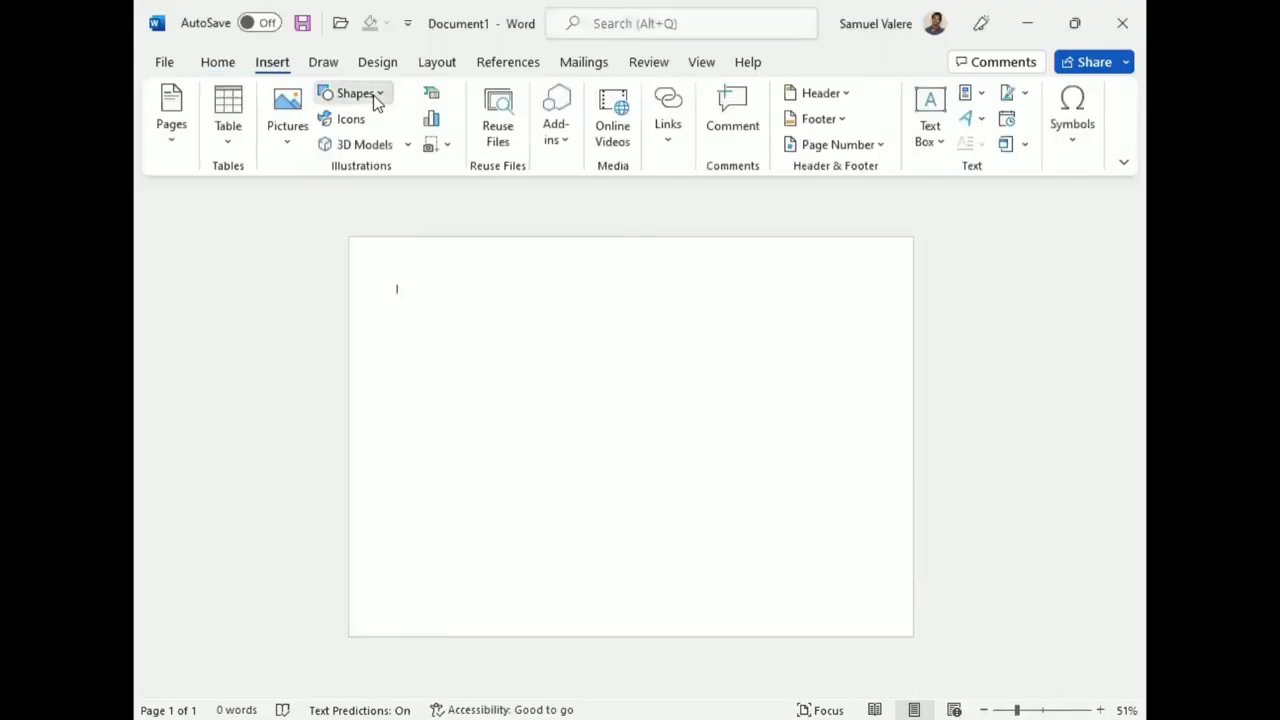
Draw a rectangle and stretch it to cover the entire page.
left_click(368, 95)
left_click(426, 148)
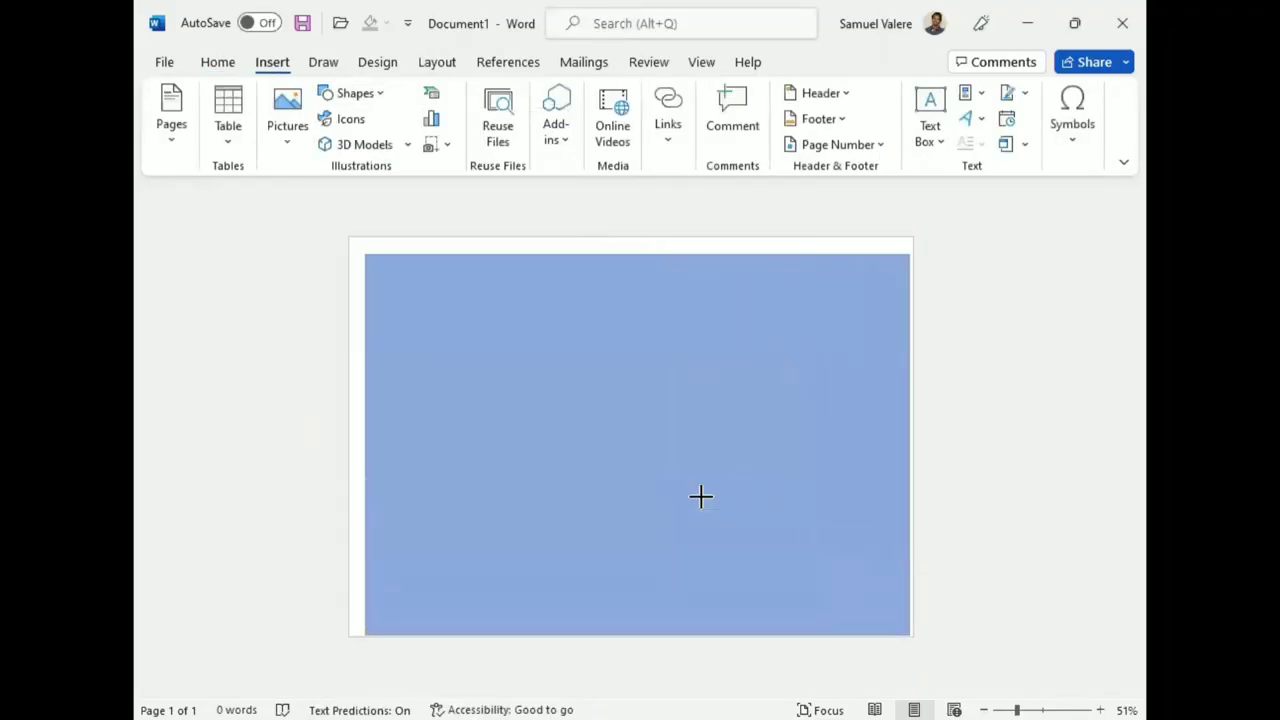
left_click_drag(364, 253, 910, 634)
left_click_drag(365, 446, 349, 446)
left_click_drag(638, 253, 634, 237)
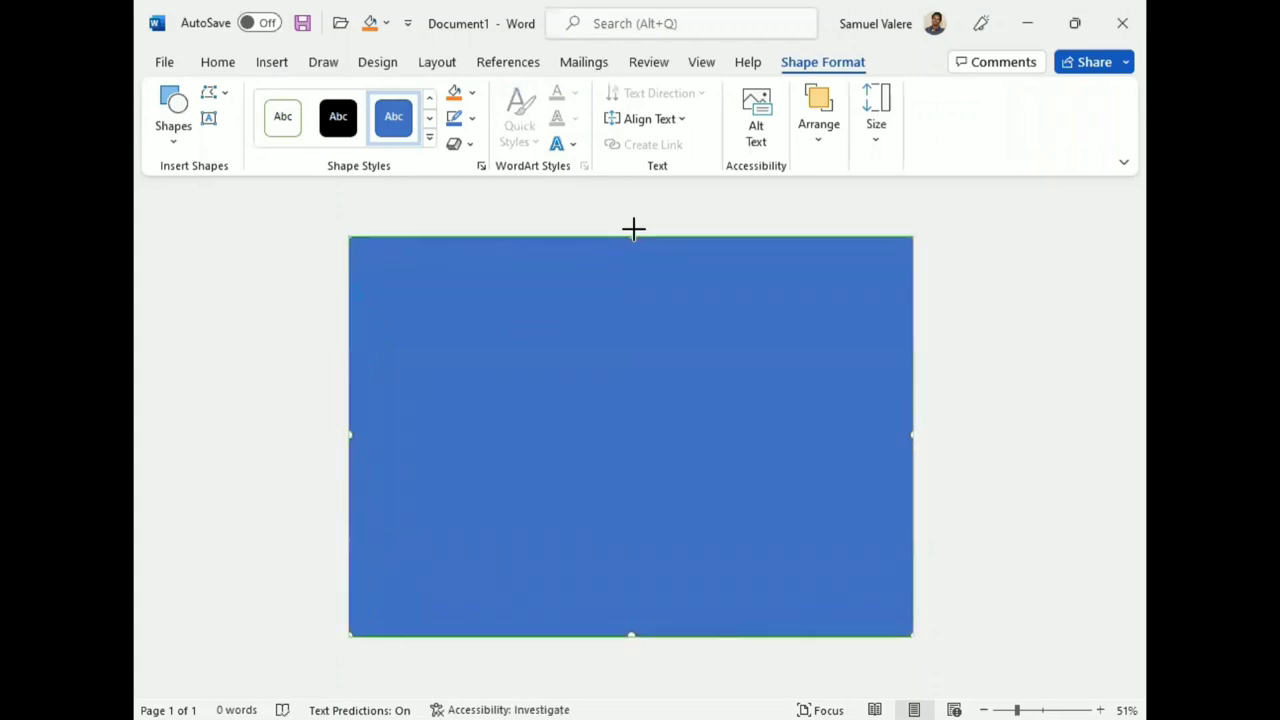
left_click_drag(644, 636, 629, 657)
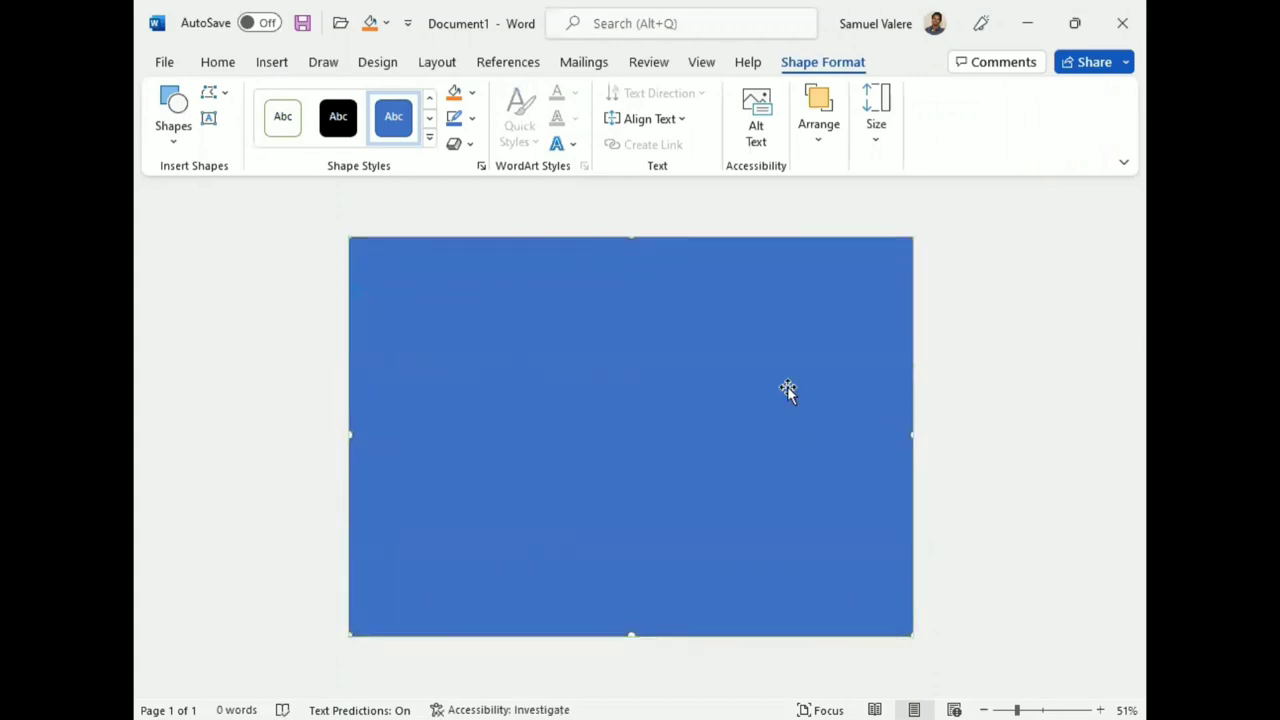
Fill the rectangle with Gray, Accent 3, Lighter 60%, then deselect it.
left_click(472, 92)
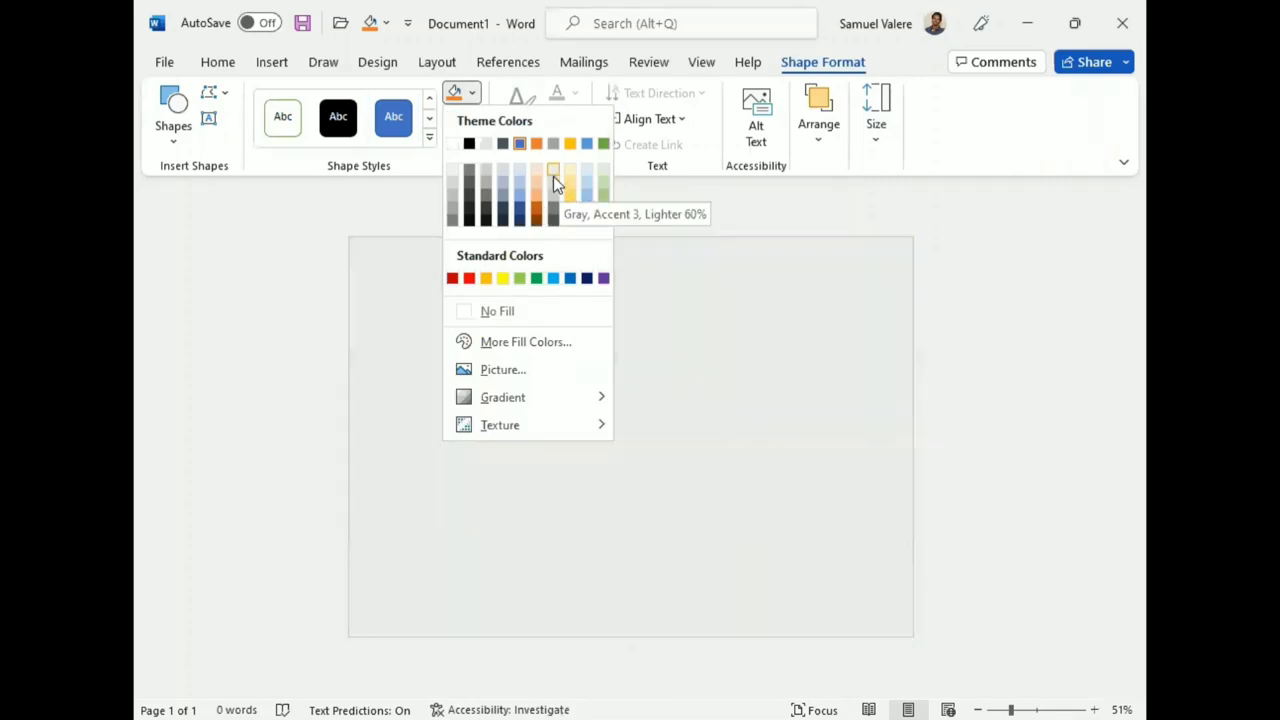
left_click(555, 172)
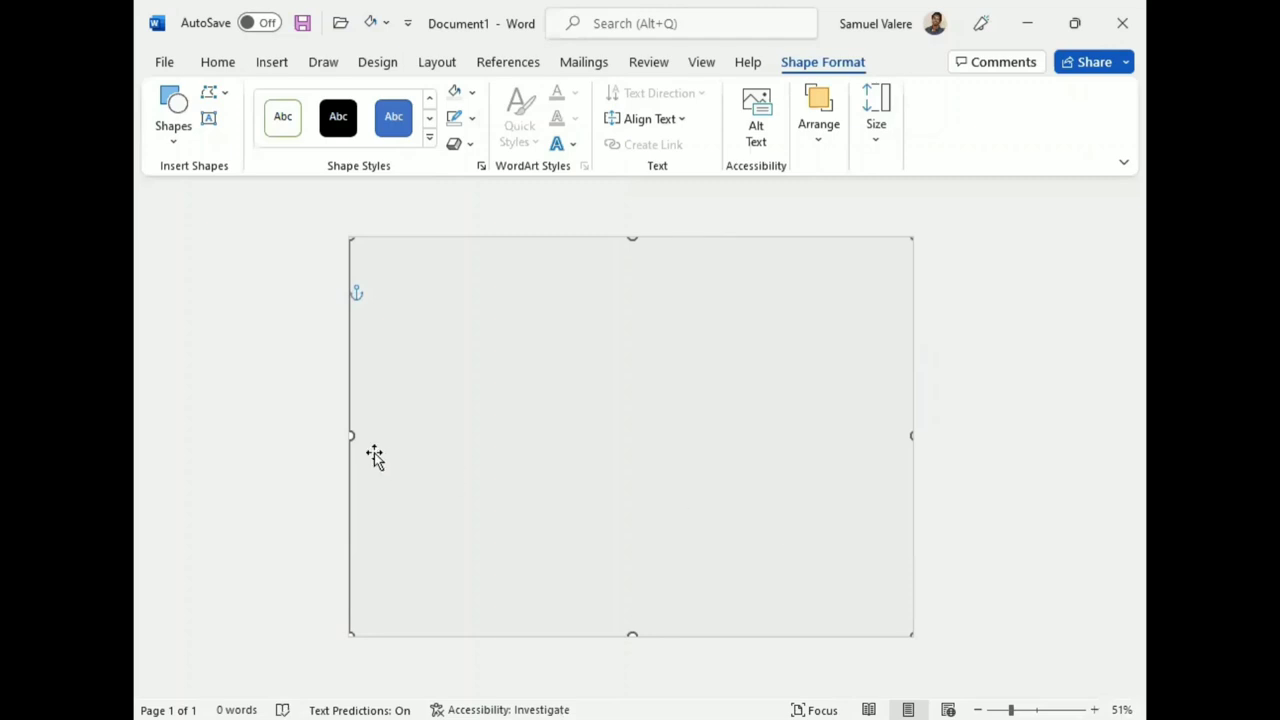
left_click(331, 437)
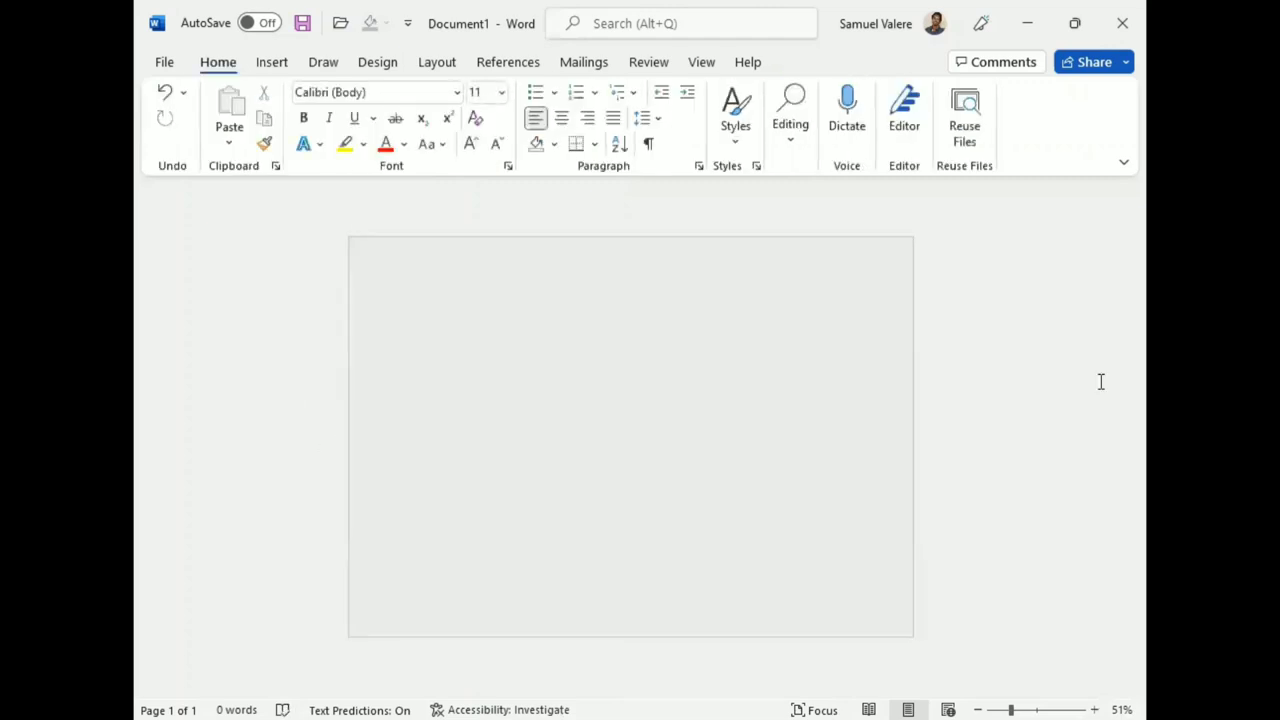
Draw a right triangle in the bottom-left corner, remove its outline, and enlarge it.
left_click(268, 64)
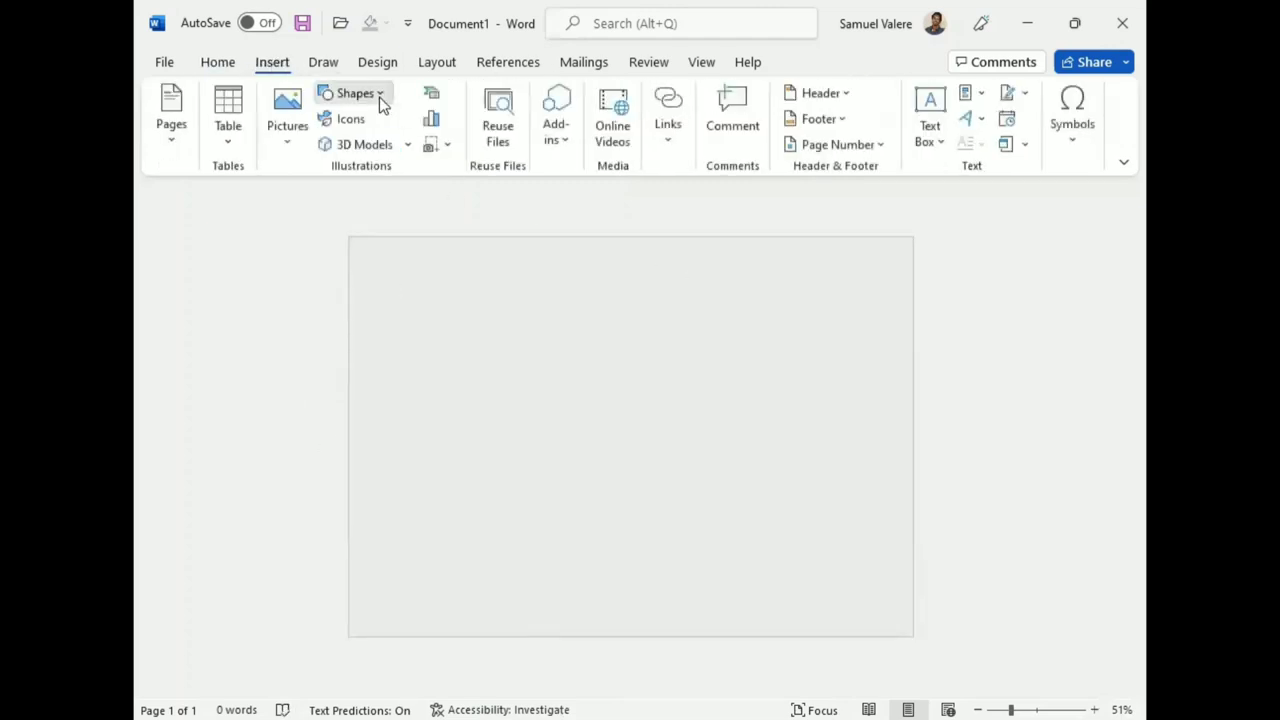
left_click(362, 97)
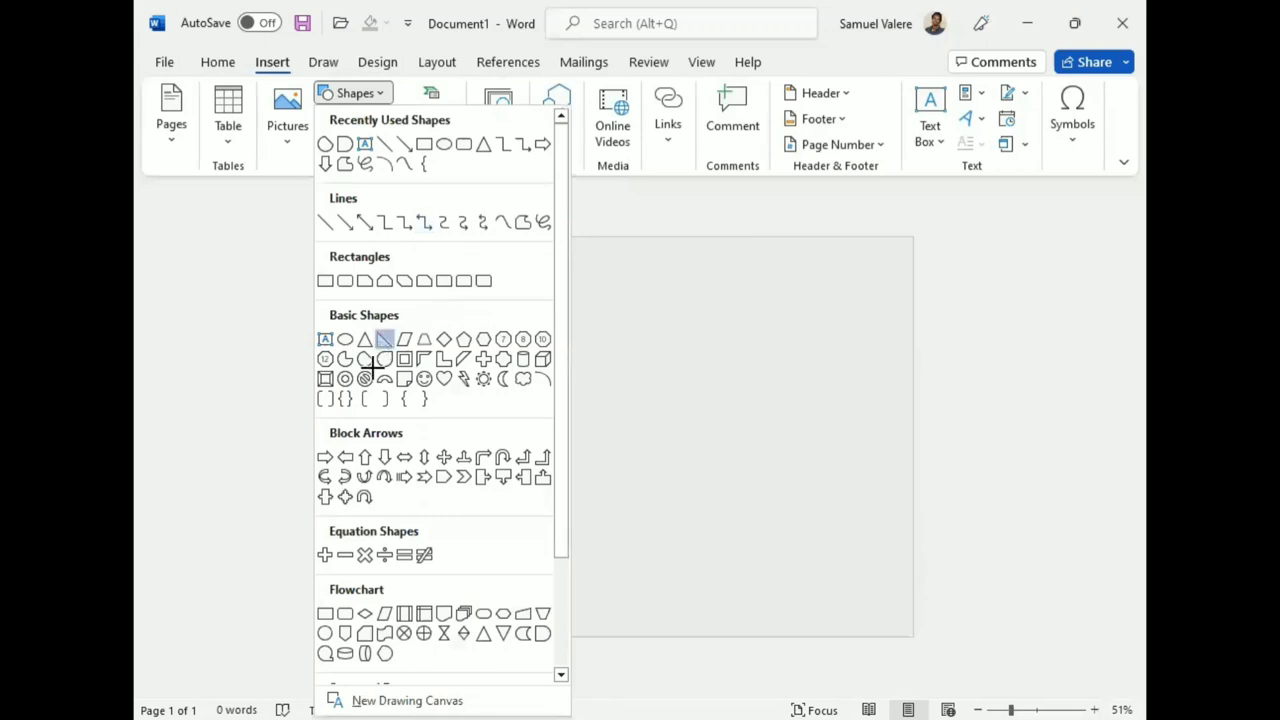
left_click_drag(371, 509, 472, 633)
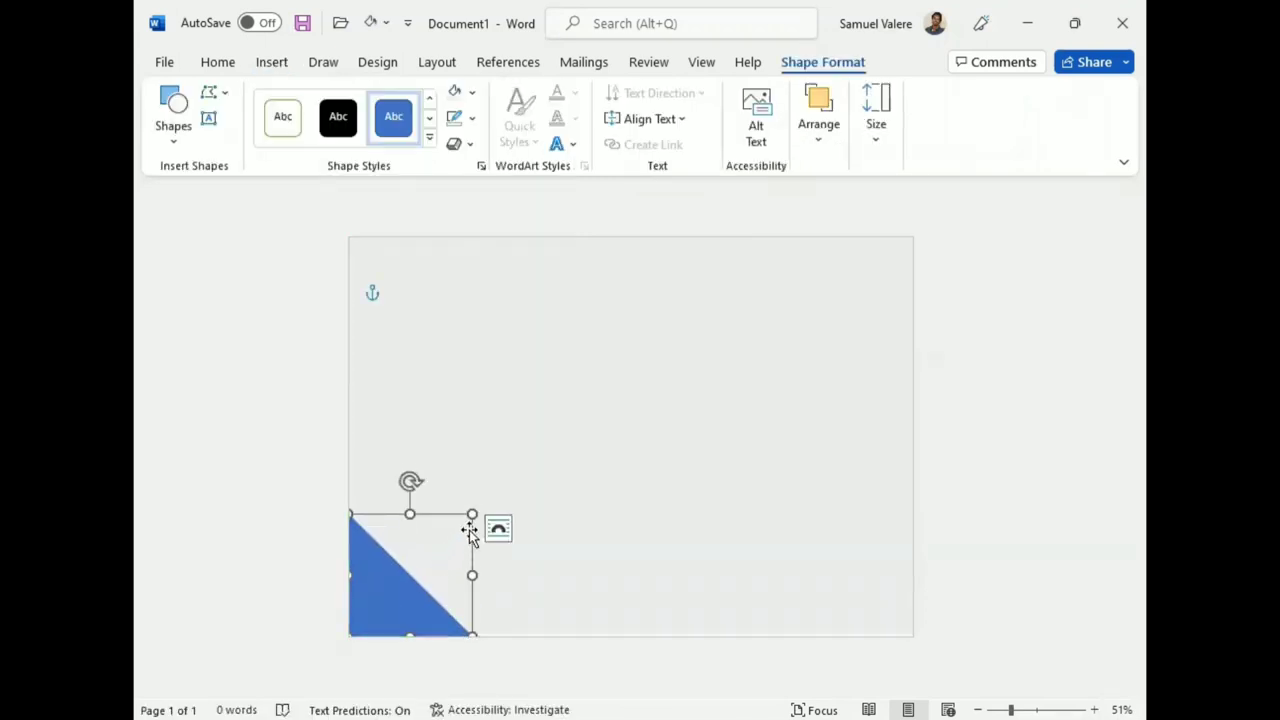
left_click_drag(472, 514, 488, 481)
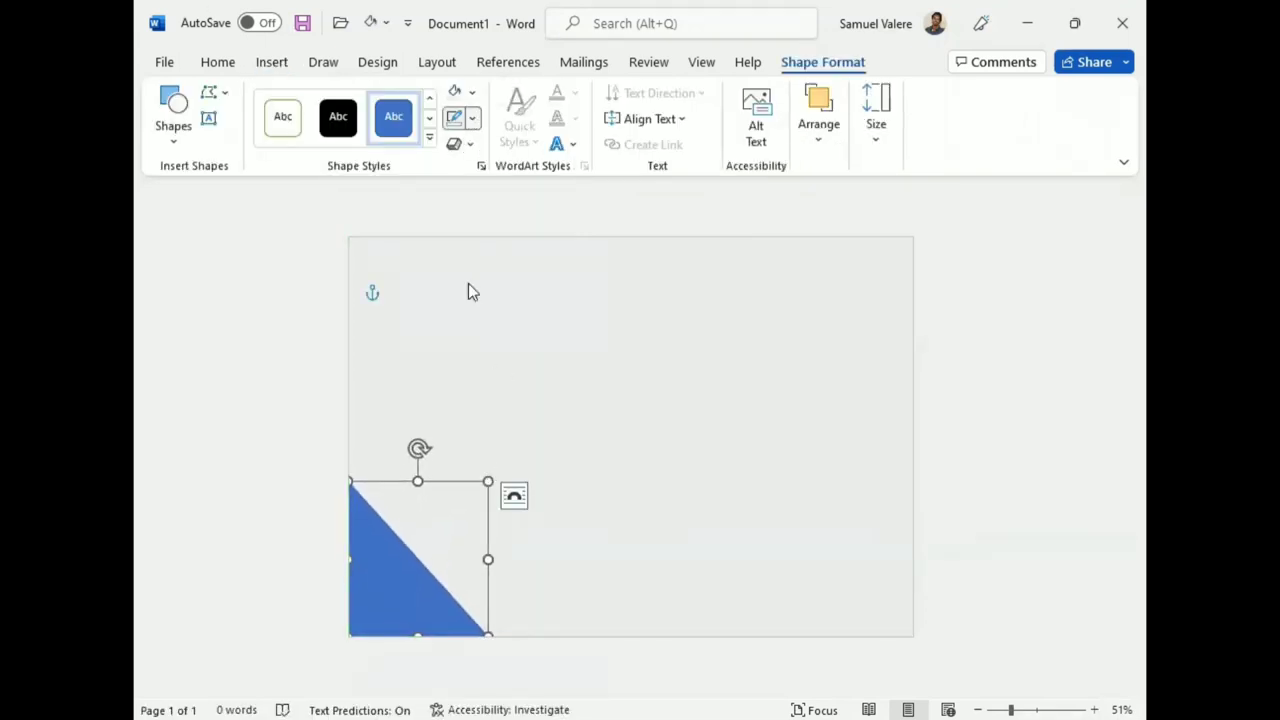
left_click(462, 333)
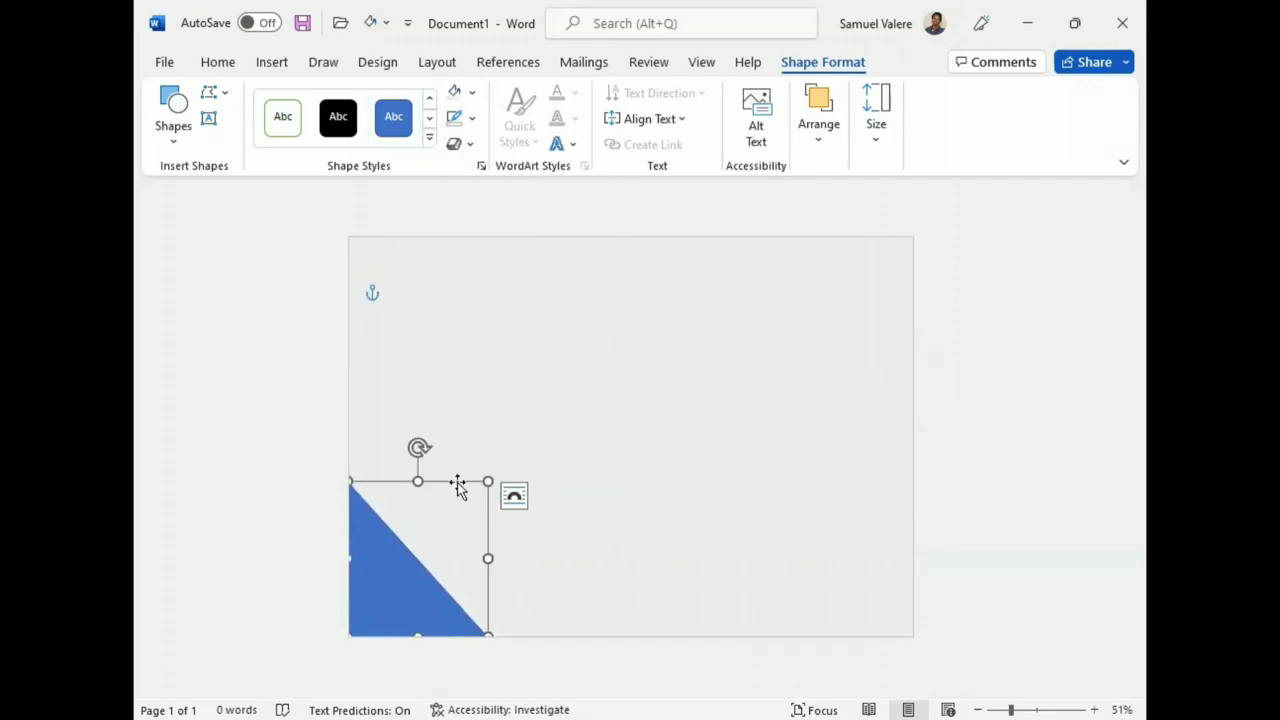
left_click_drag(418, 481, 418, 461)
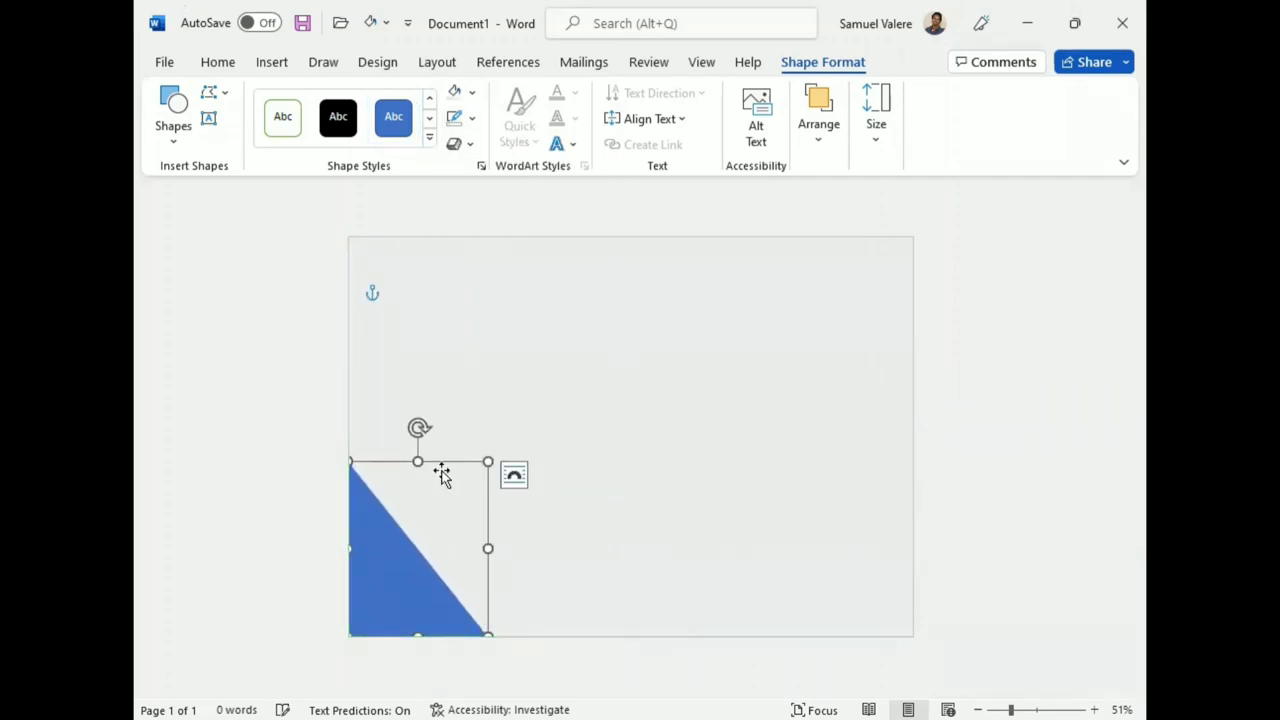
left_click_drag(488, 551, 504, 551)
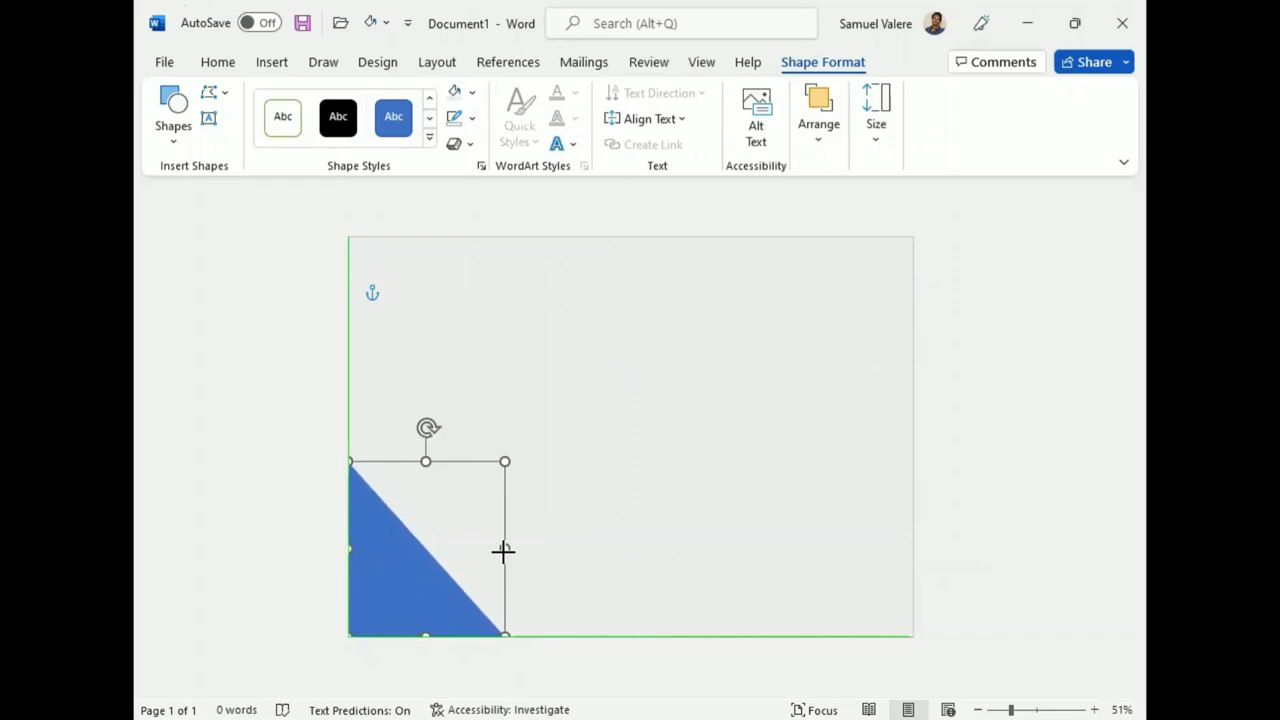
Use Edit Points to bend the triangle's slanted edge into an inward curve.
right_click(408, 543)
left_click(471, 232)
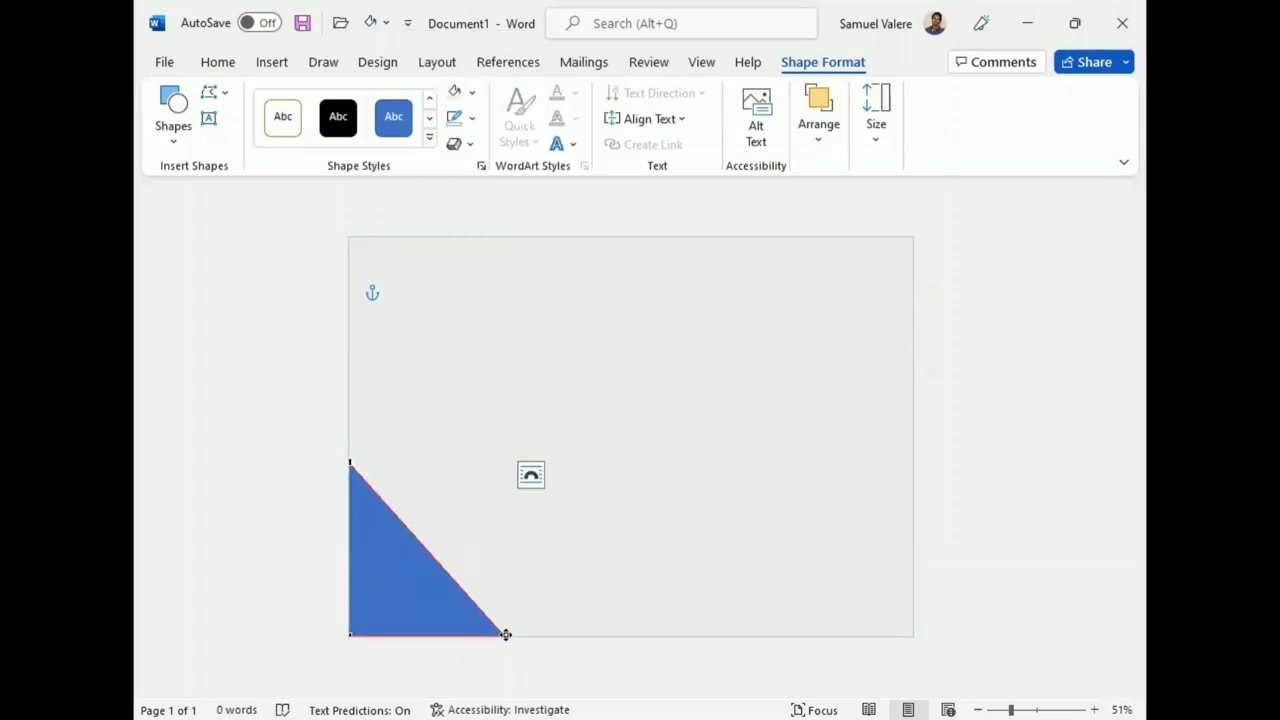
left_click_drag(451, 579, 394, 589)
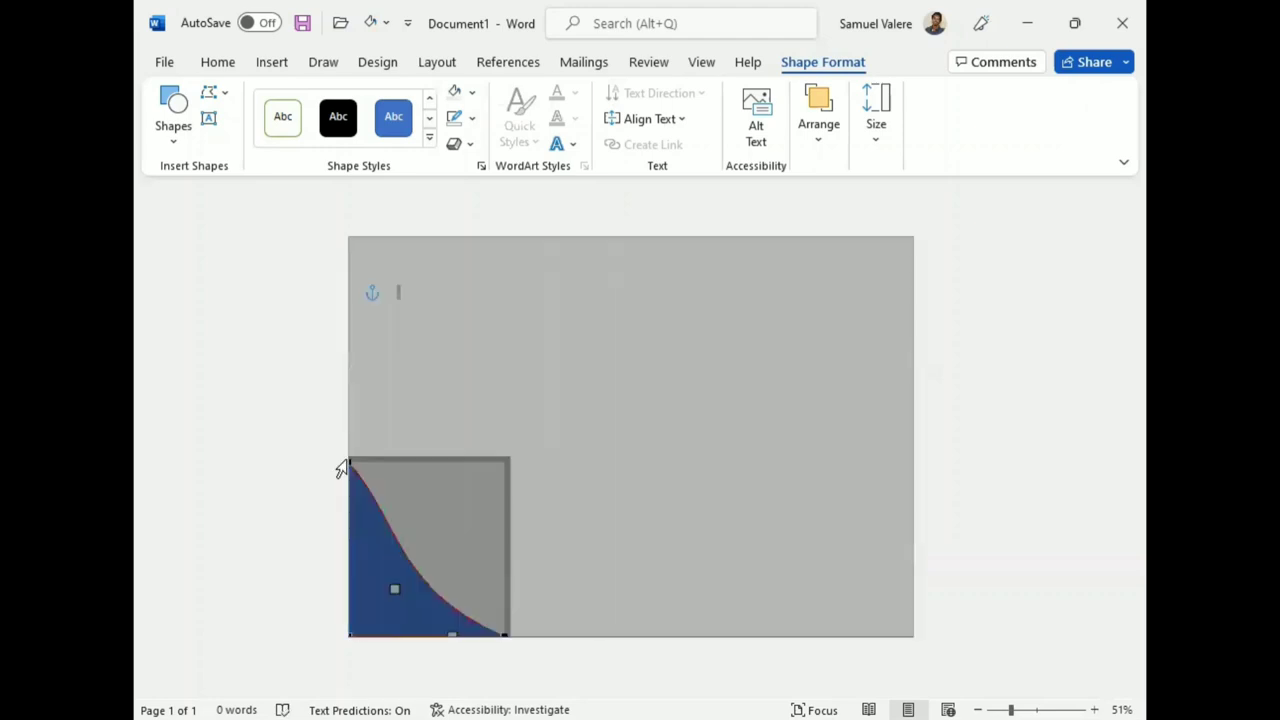
right_click(364, 511)
left_click(420, 380)
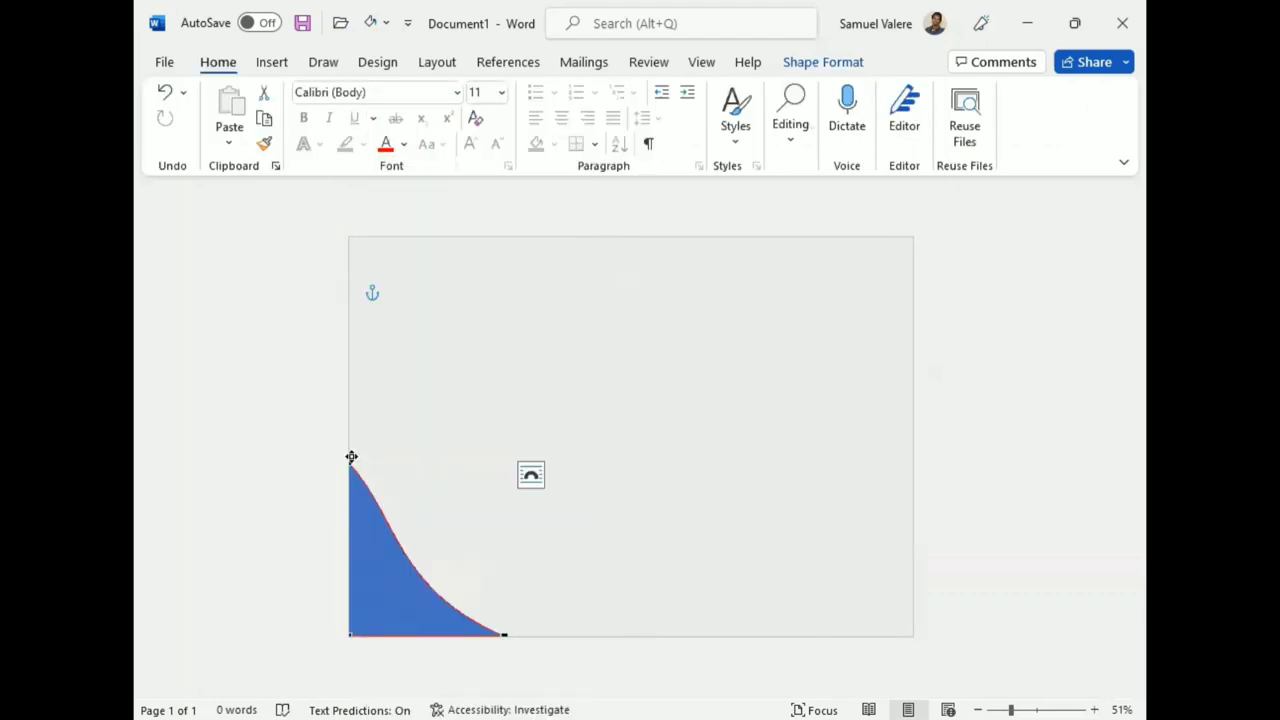
left_click_drag(390, 513, 387, 536)
left_click(466, 594)
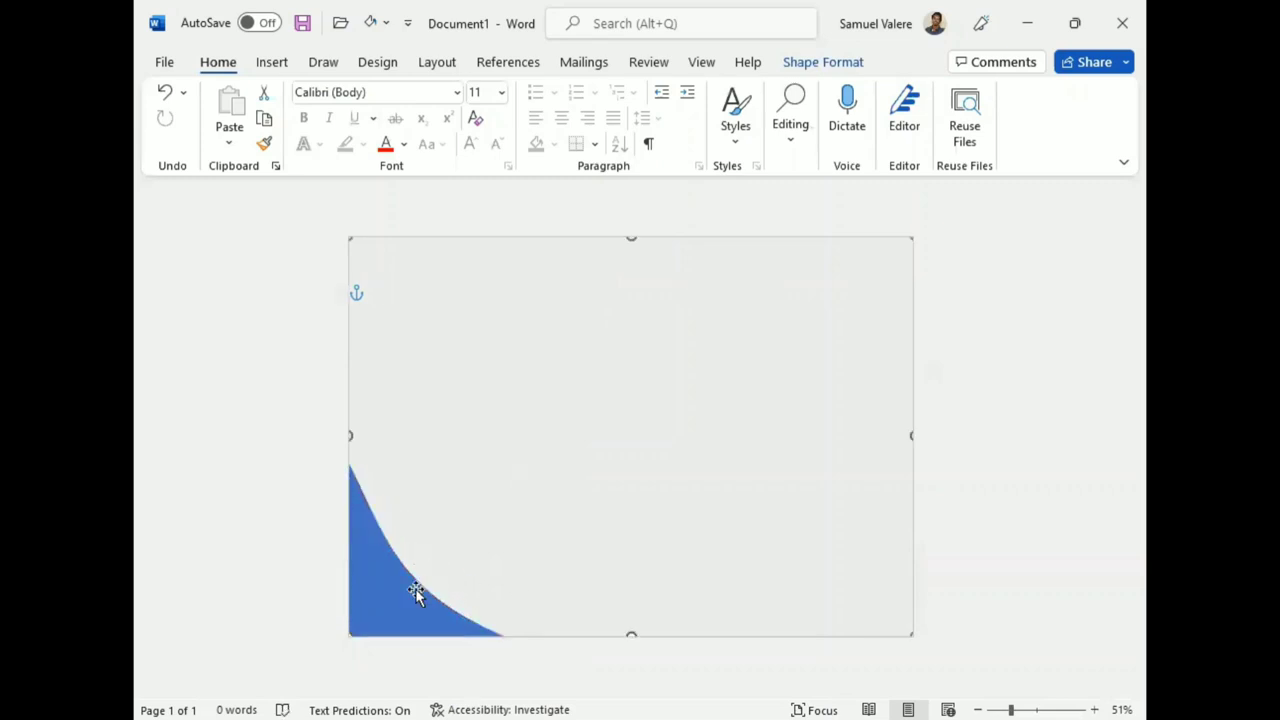
Duplicate the curved shape up and to the right, then choose a gradient fill for the original.
left_click(383, 591)
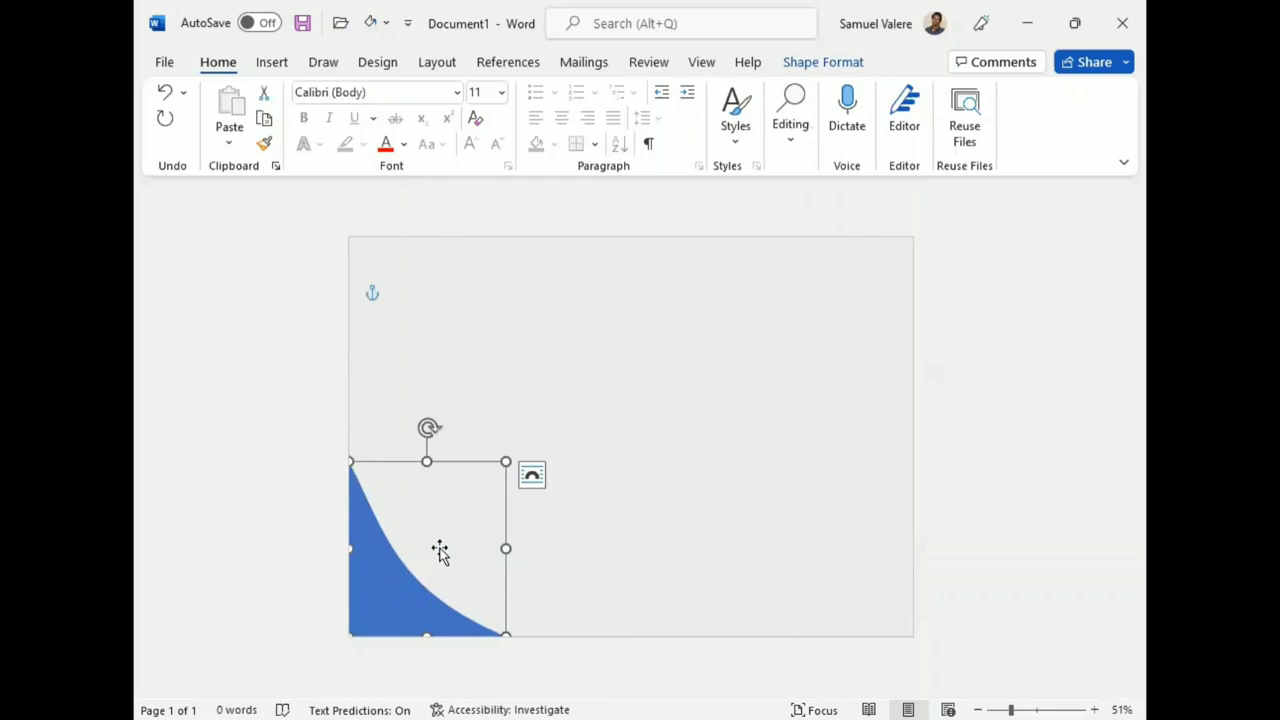
left_click_drag(442, 557, 510, 532, "ctrl")
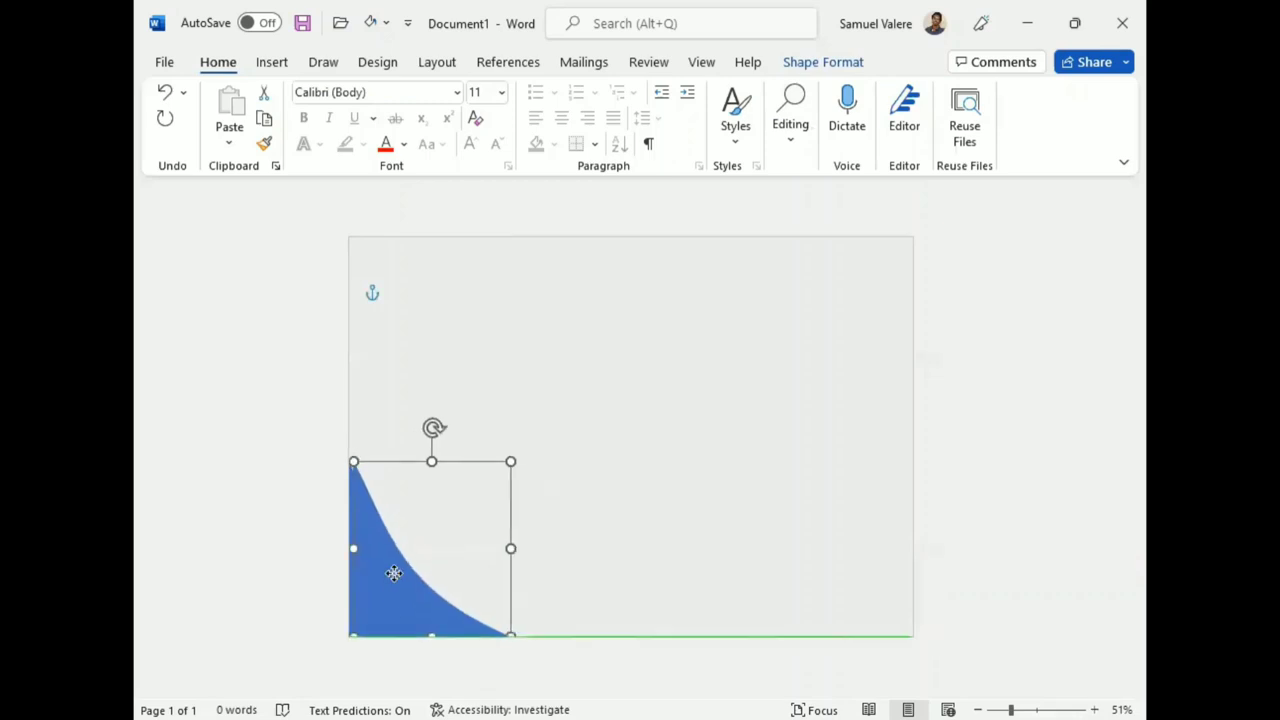
left_click(376, 569)
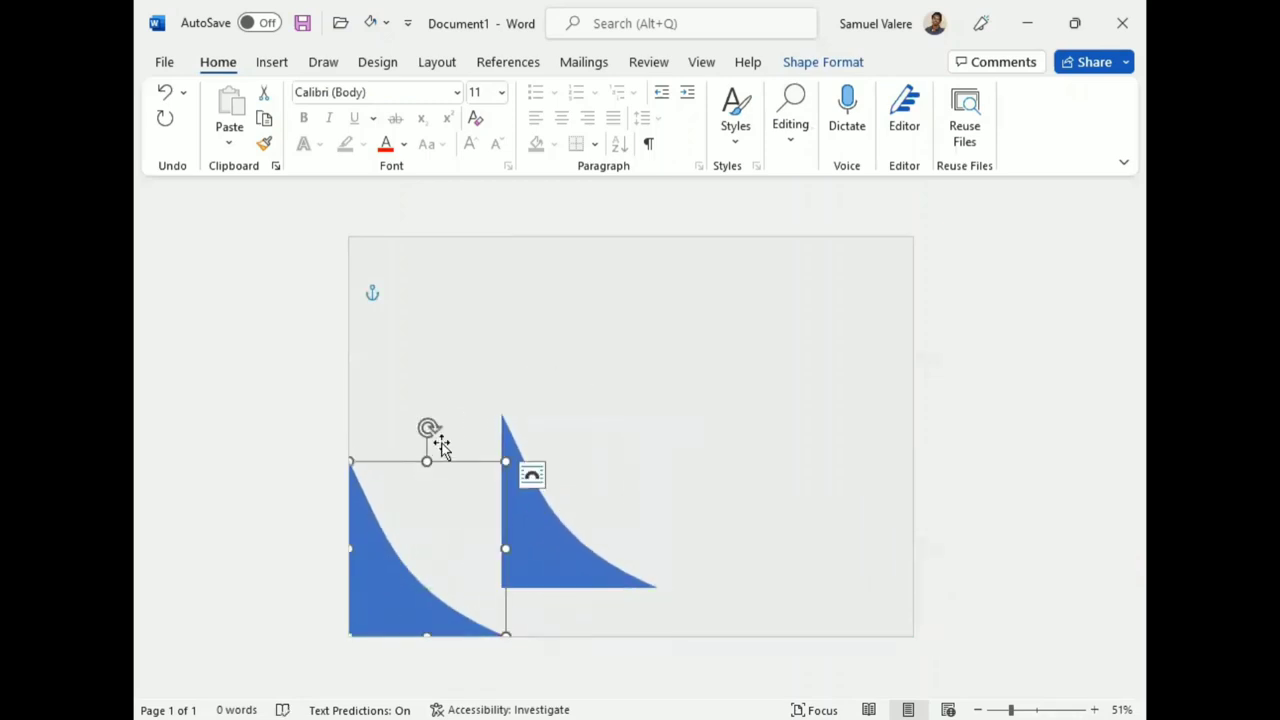
left_click(822, 62)
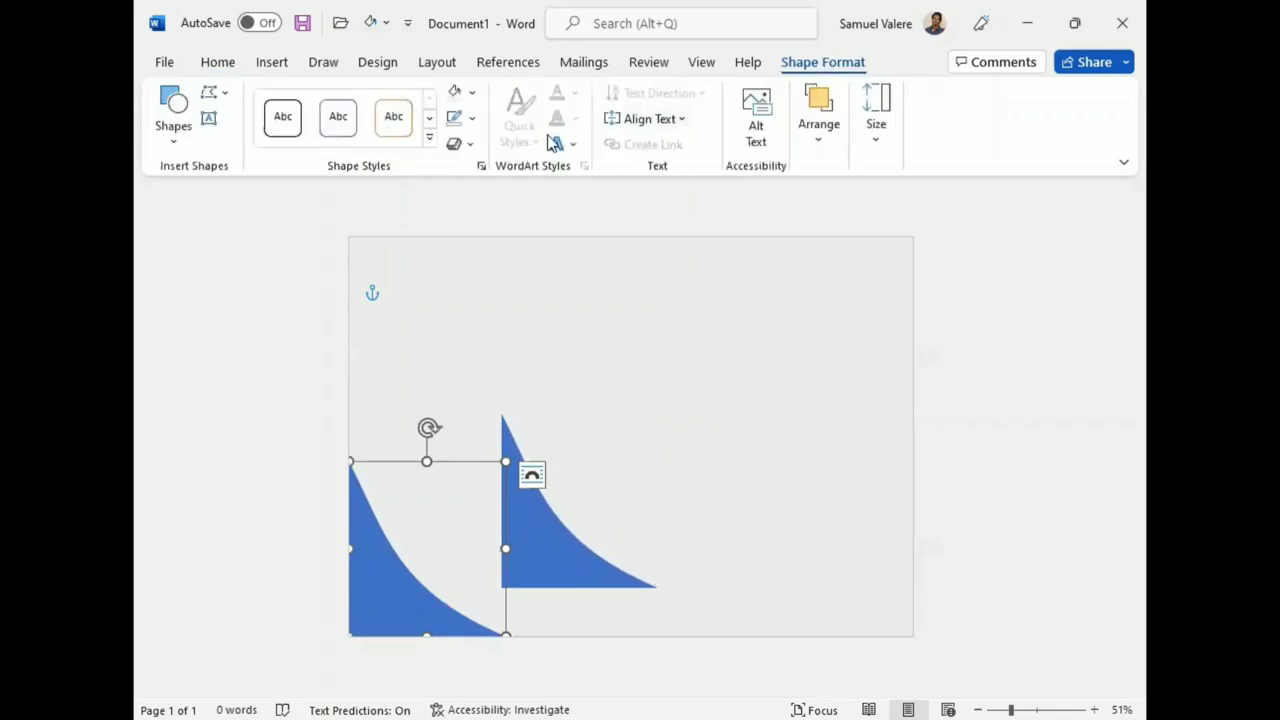
left_click(462, 92)
mouse_move(503, 397)
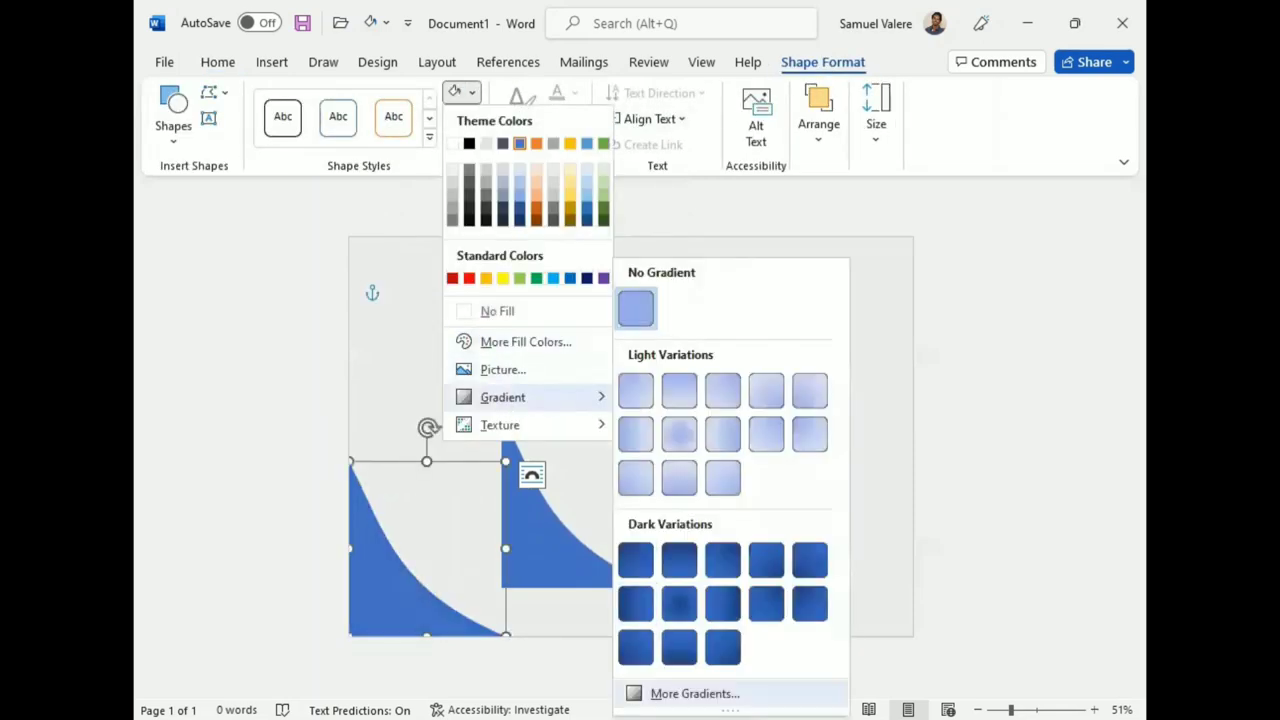
Reduce the gradient to two stops and set both stops to red.
left_click(696, 691)
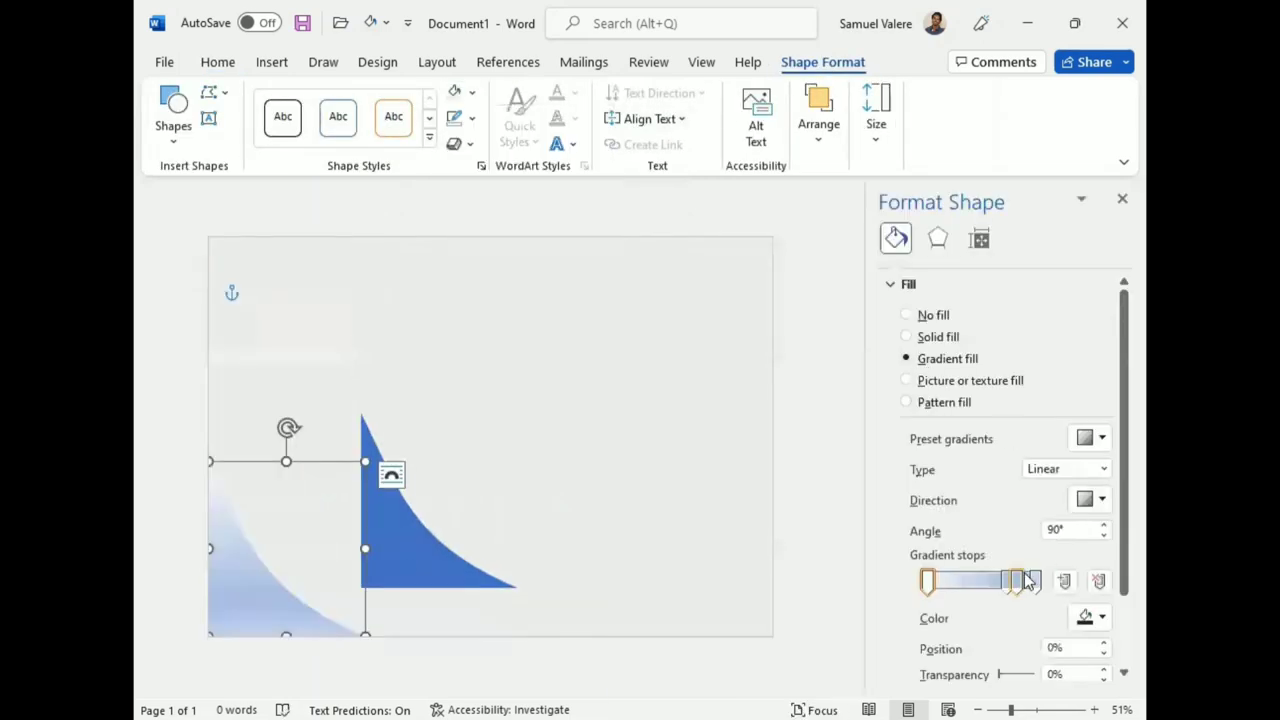
left_click(1100, 583)
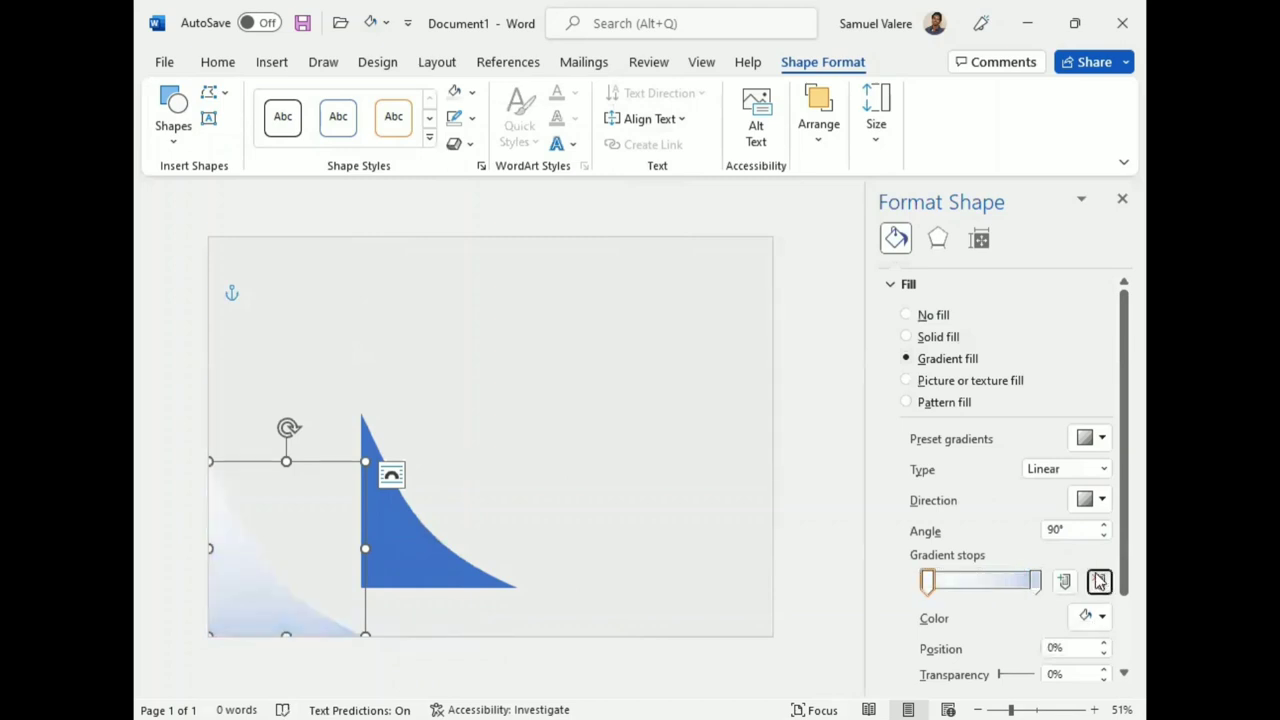
left_click(1036, 584)
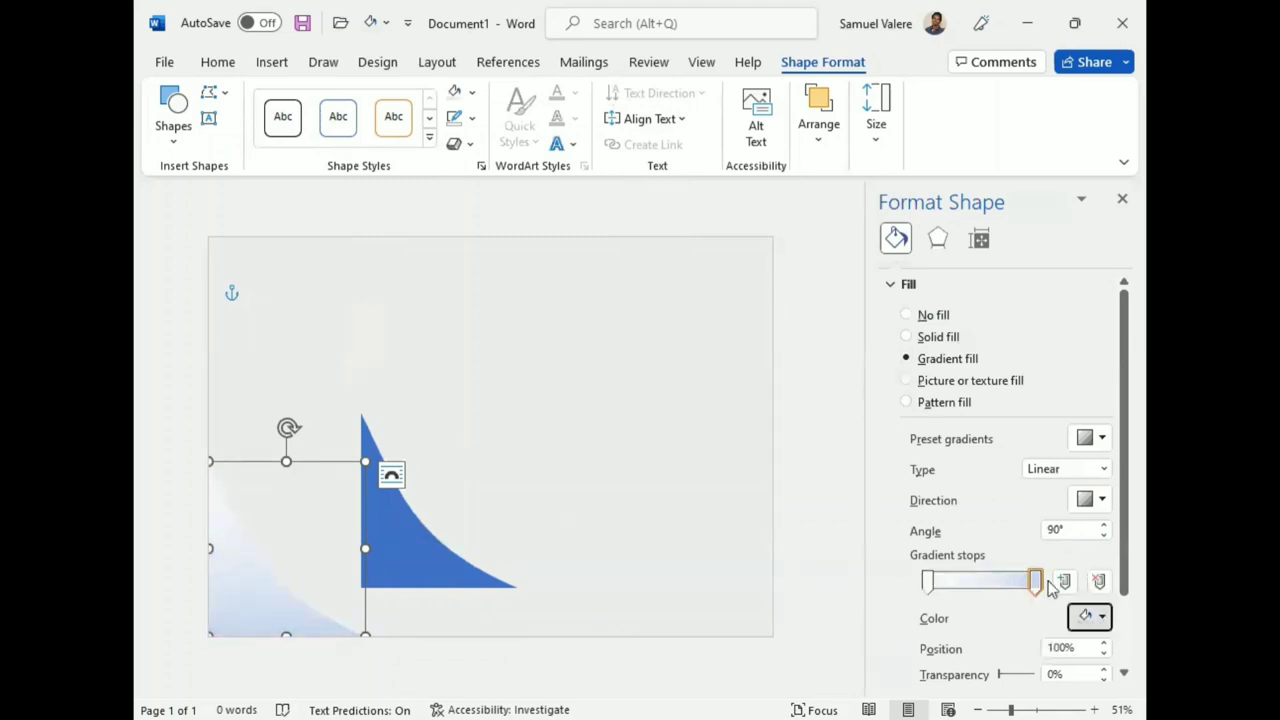
left_click(1101, 618)
left_click(983, 563)
left_click(928, 582)
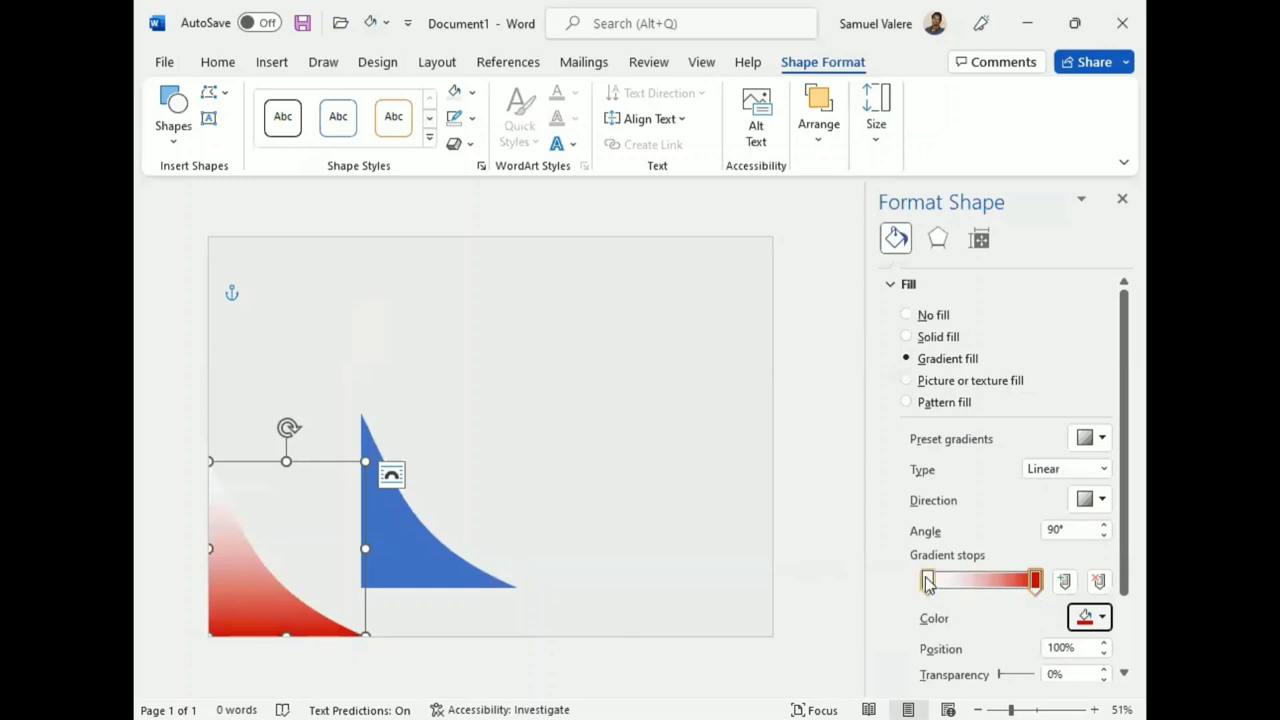
left_click(1103, 618)
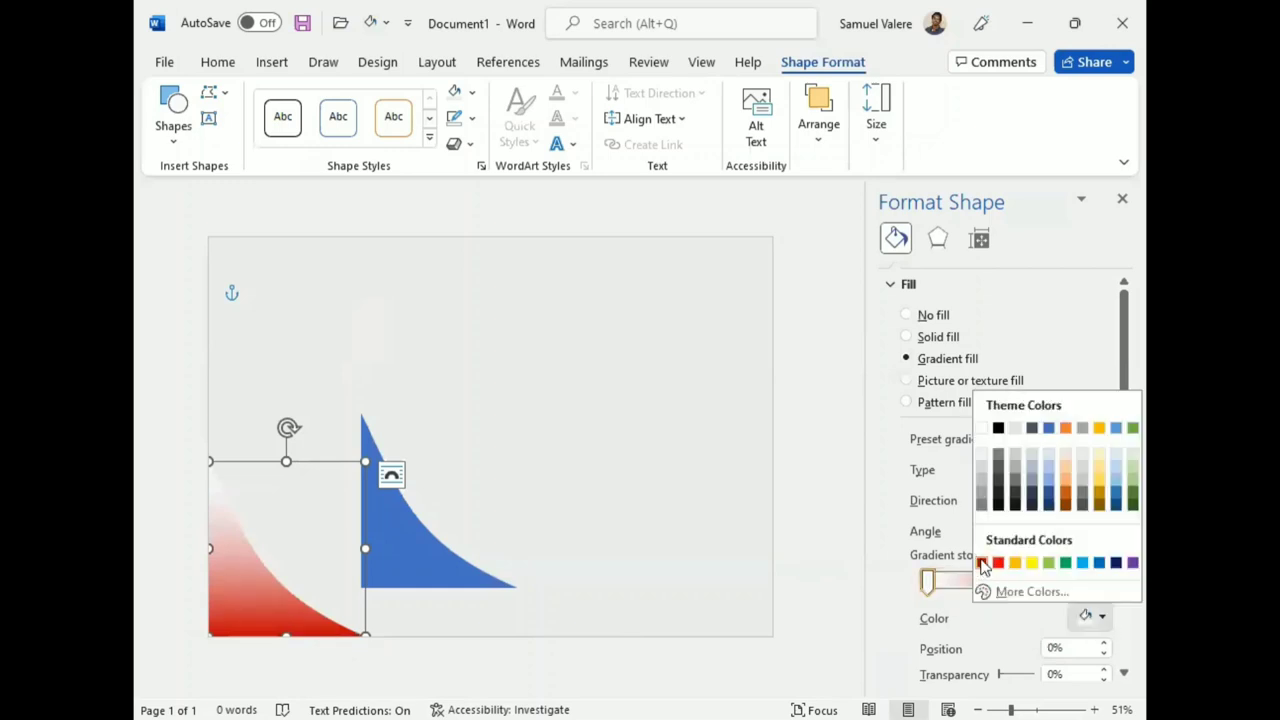
left_click(983, 563)
Set the end stop's brightness to -80% and the start stop's brightness to about 5%.
left_click(1037, 495)
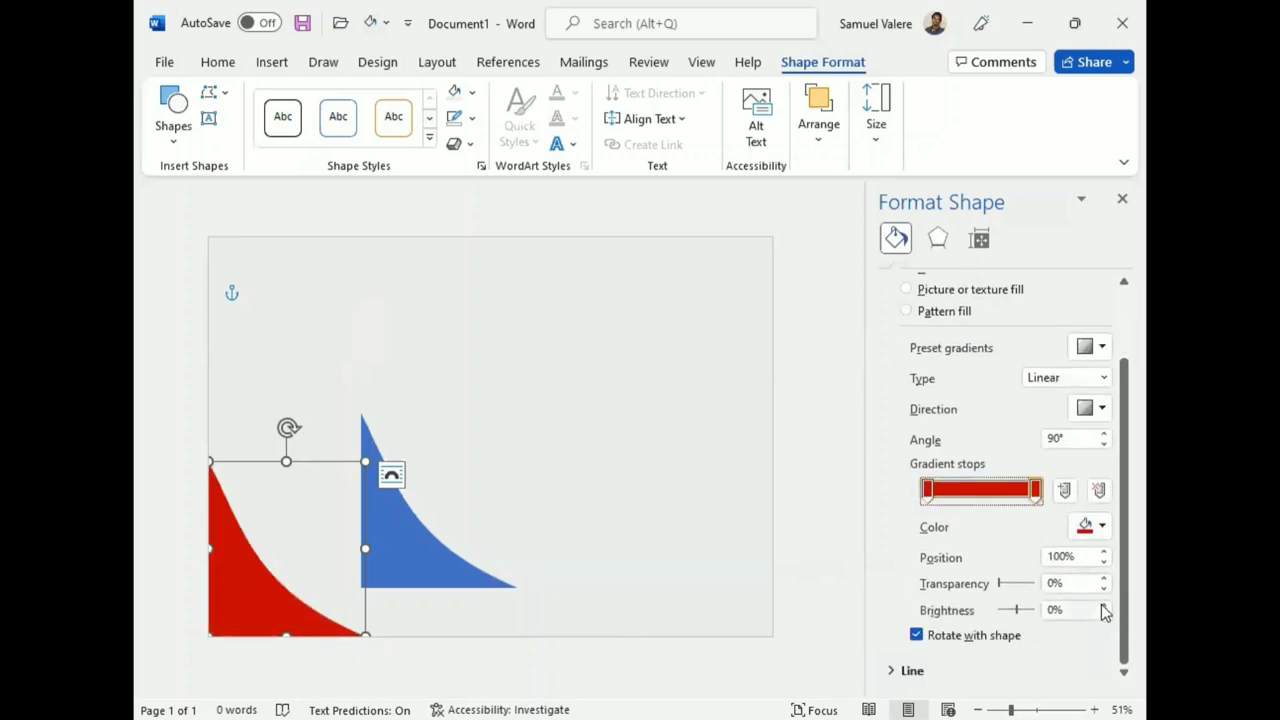
left_click(1105, 614)
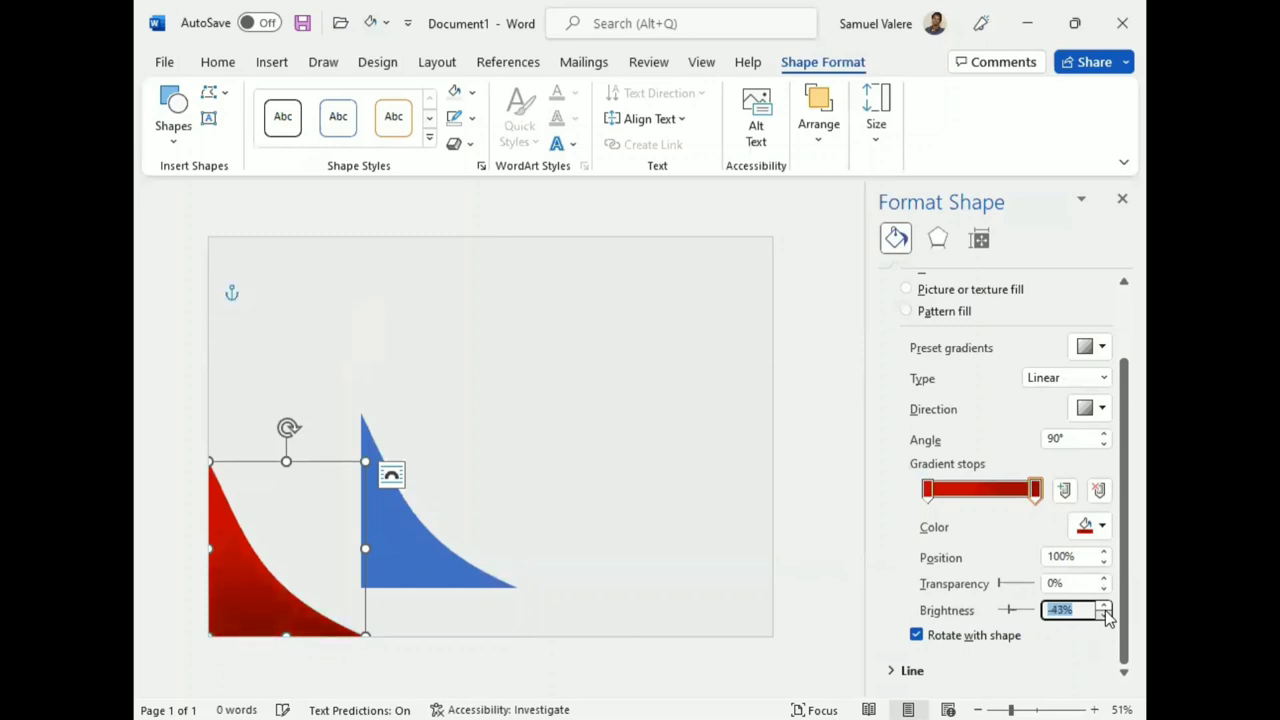
left_click(1105, 615)
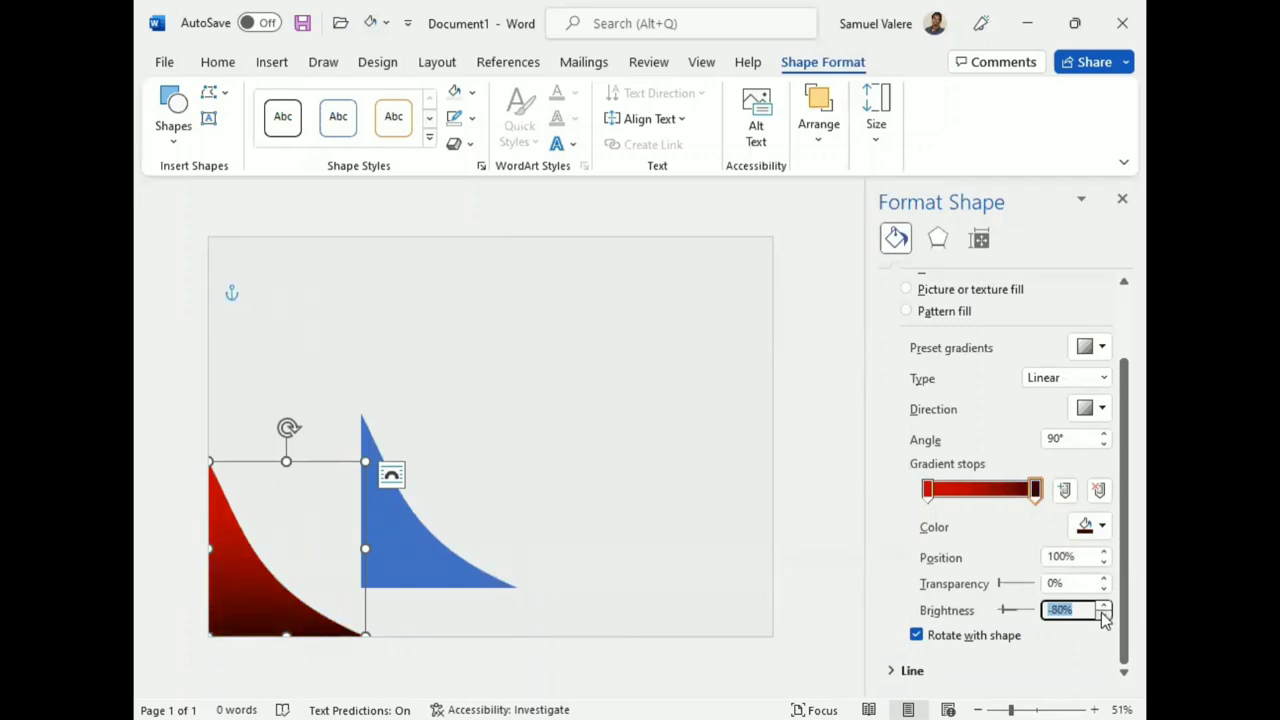
left_click(927, 491)
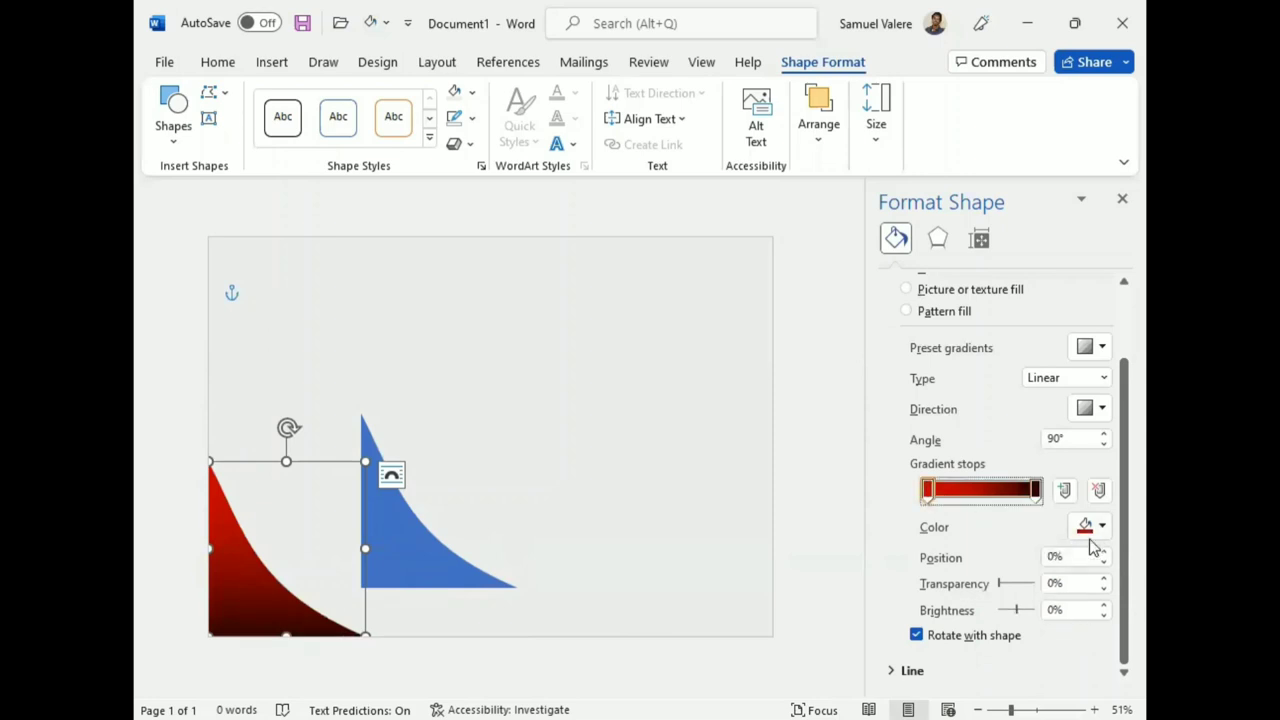
left_click(1104, 605)
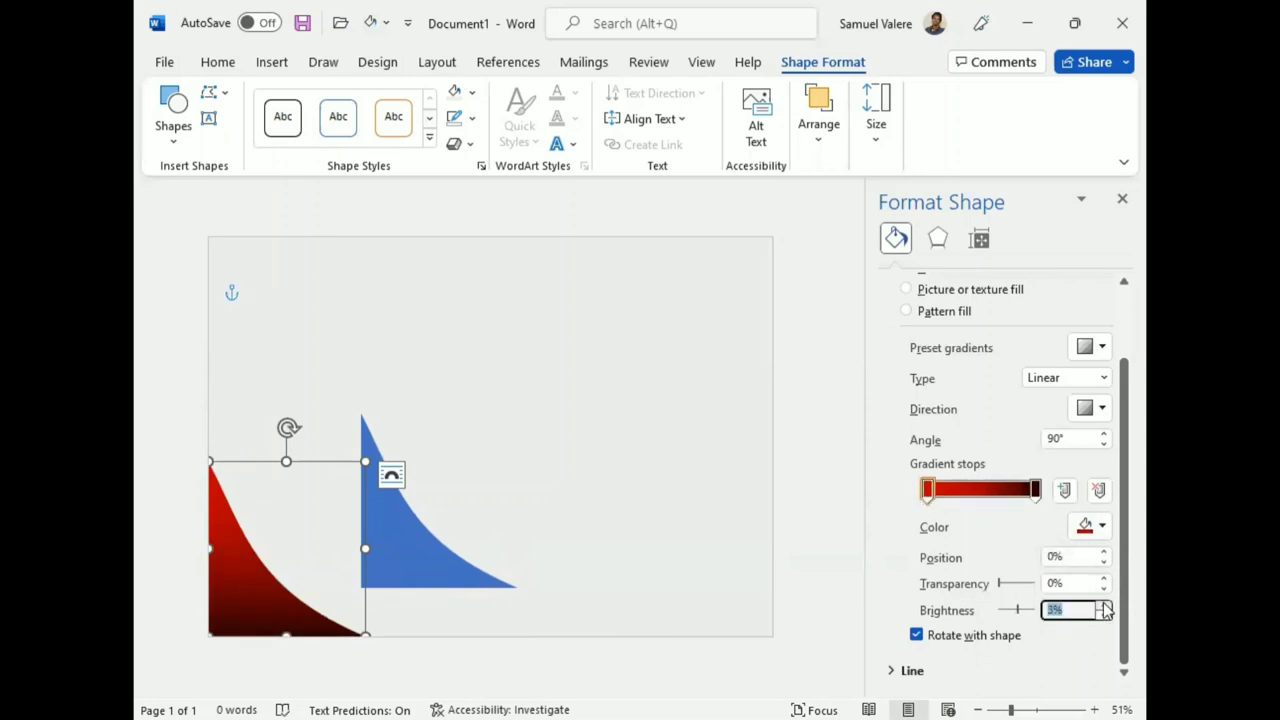
left_click(435, 560)
Give the blue curve a gradient fill with both stops set to gold.
left_click(920, 360)
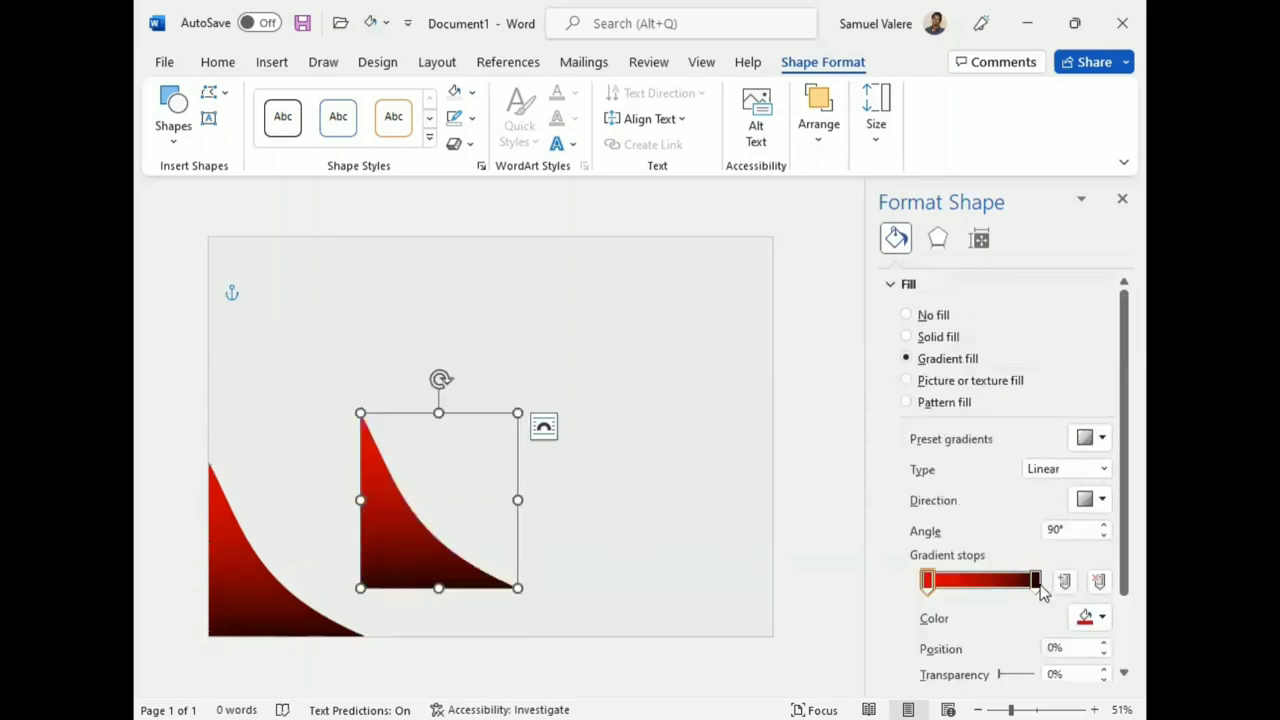
left_click(1043, 583)
left_click(1088, 617)
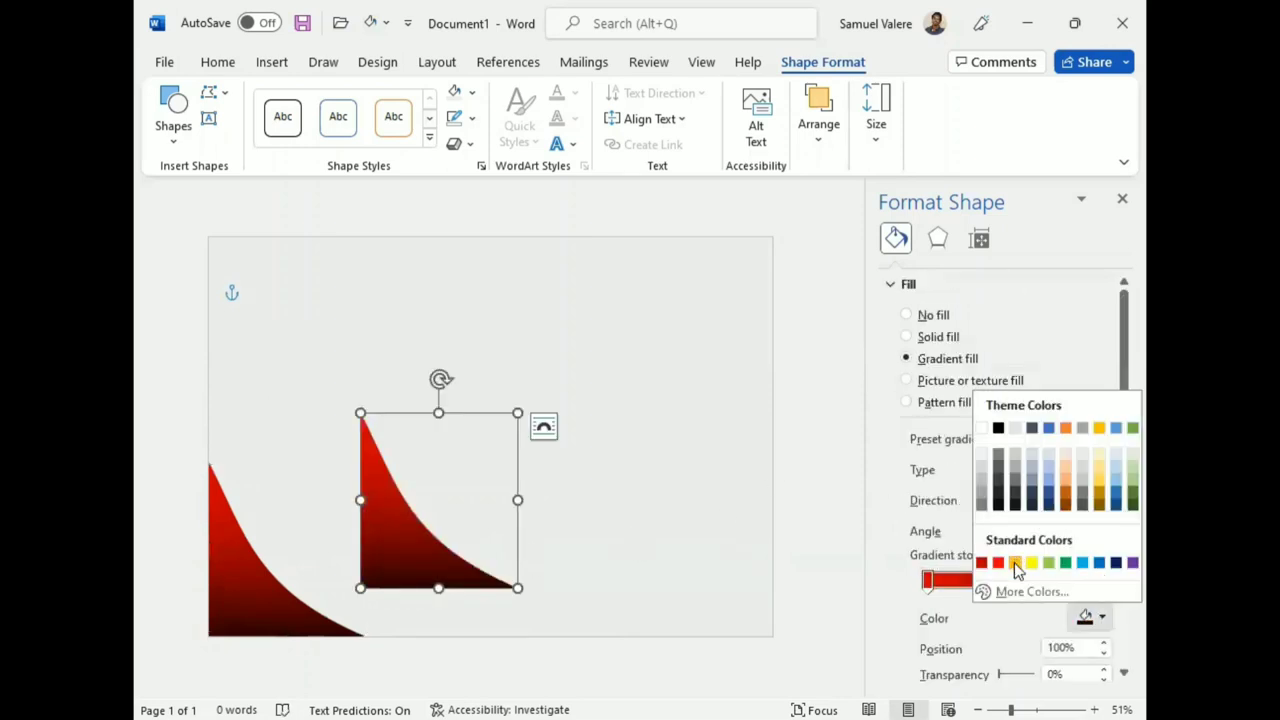
left_click(1015, 563)
left_click(927, 580)
left_click(1103, 618)
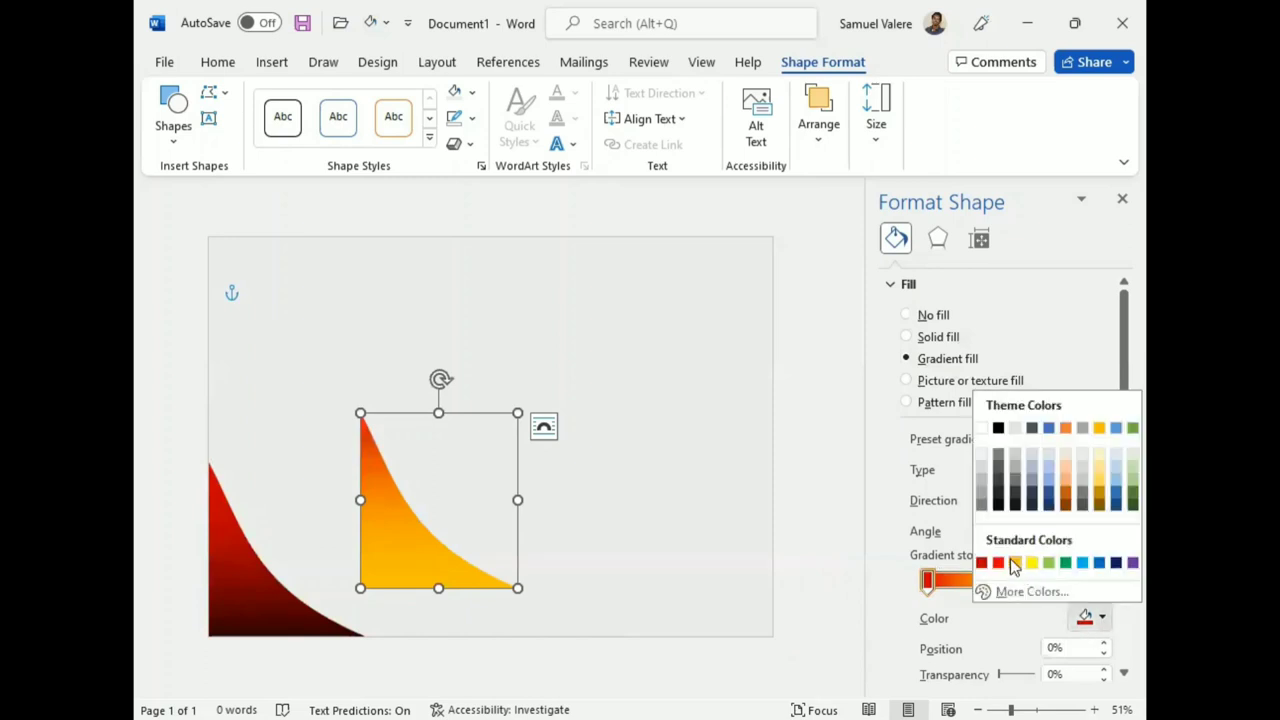
left_click(1015, 564)
Darken the gold gradient's end stop over several brightness steps.
left_click(1033, 581)
scroll(1013, 630, "down", 2)
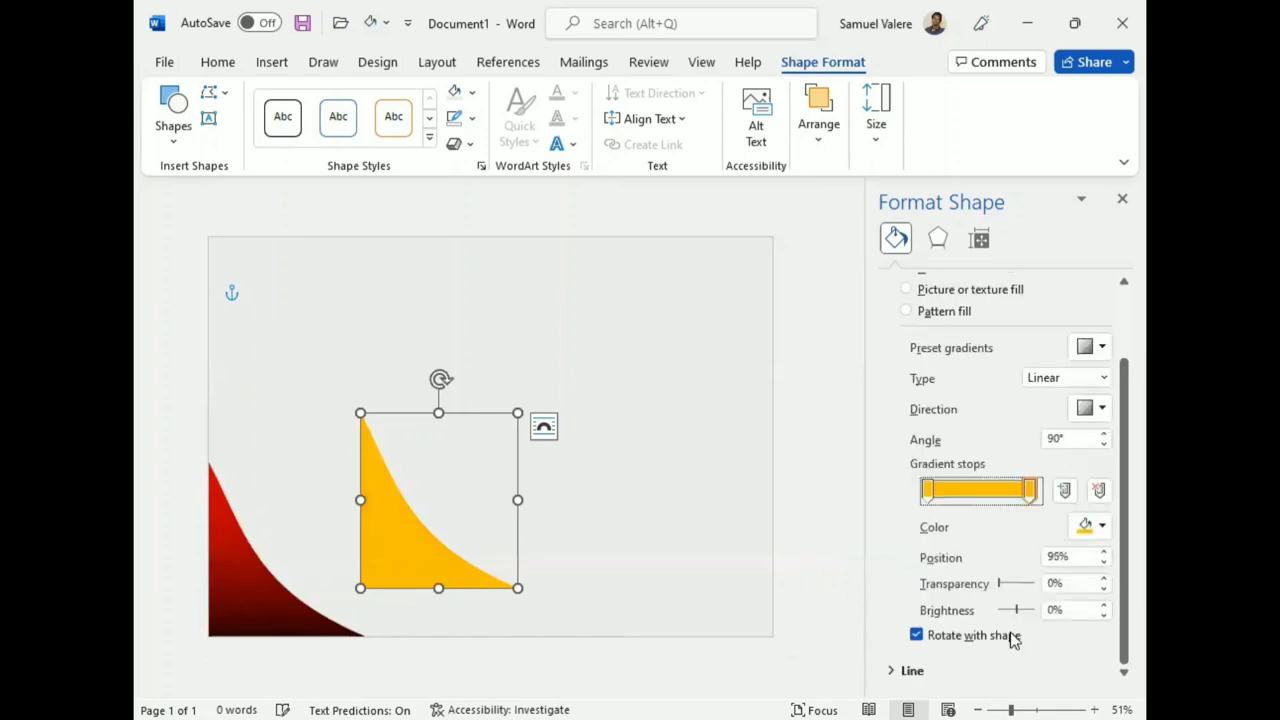
left_click(1104, 614)
left_click(1104, 614)
left_click(1104, 614)
left_click(1104, 614)
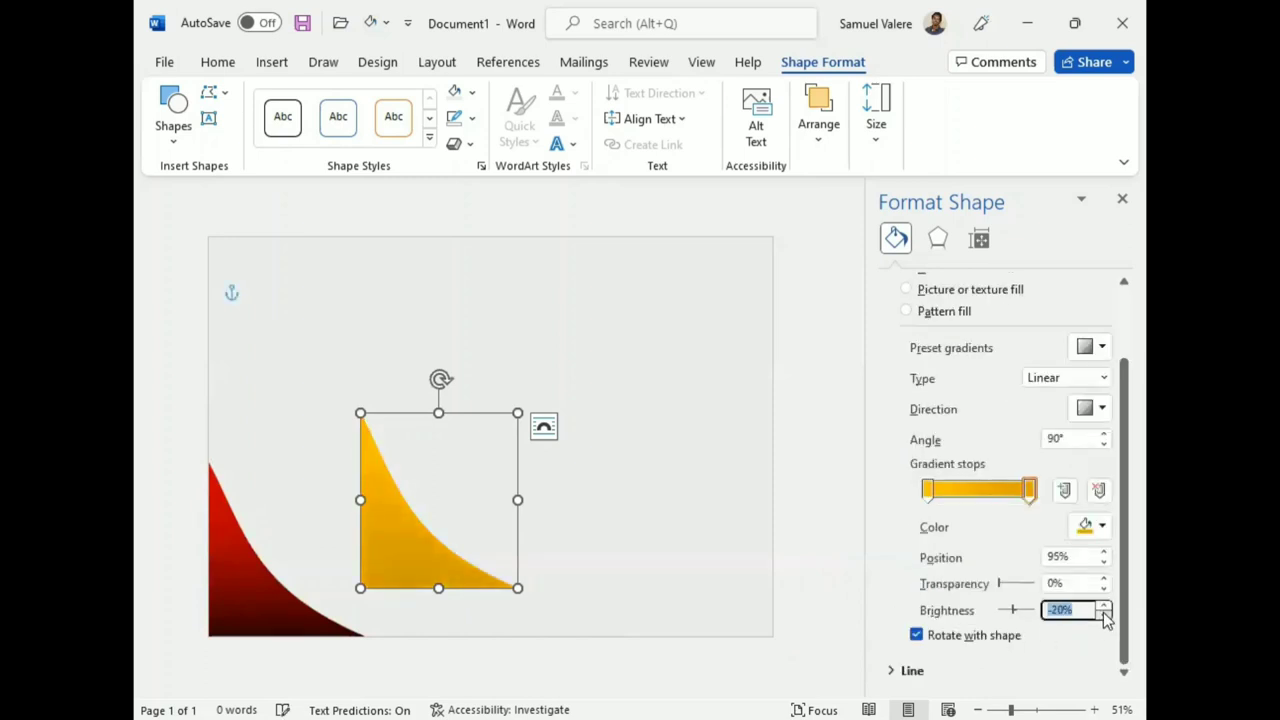
left_click(1104, 614)
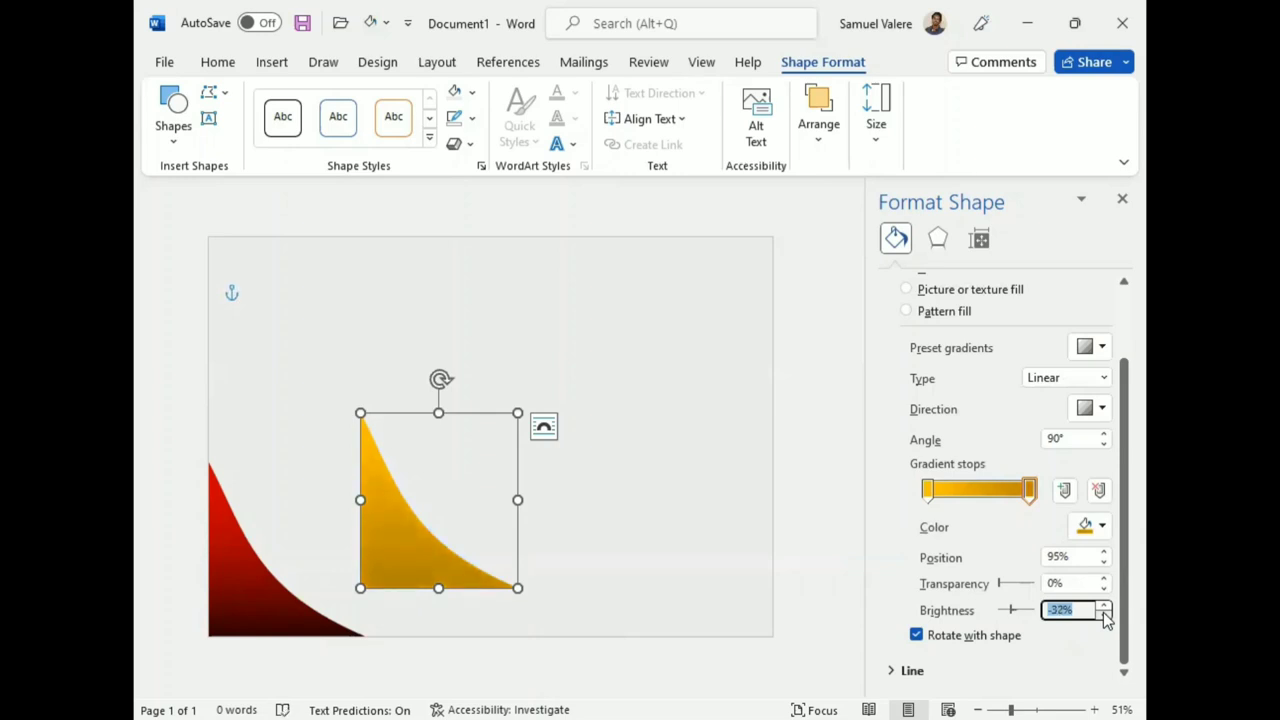
Set the gold gradient to 0° and move the dark stop to 60% at -25% brightness.
left_click(1101, 409)
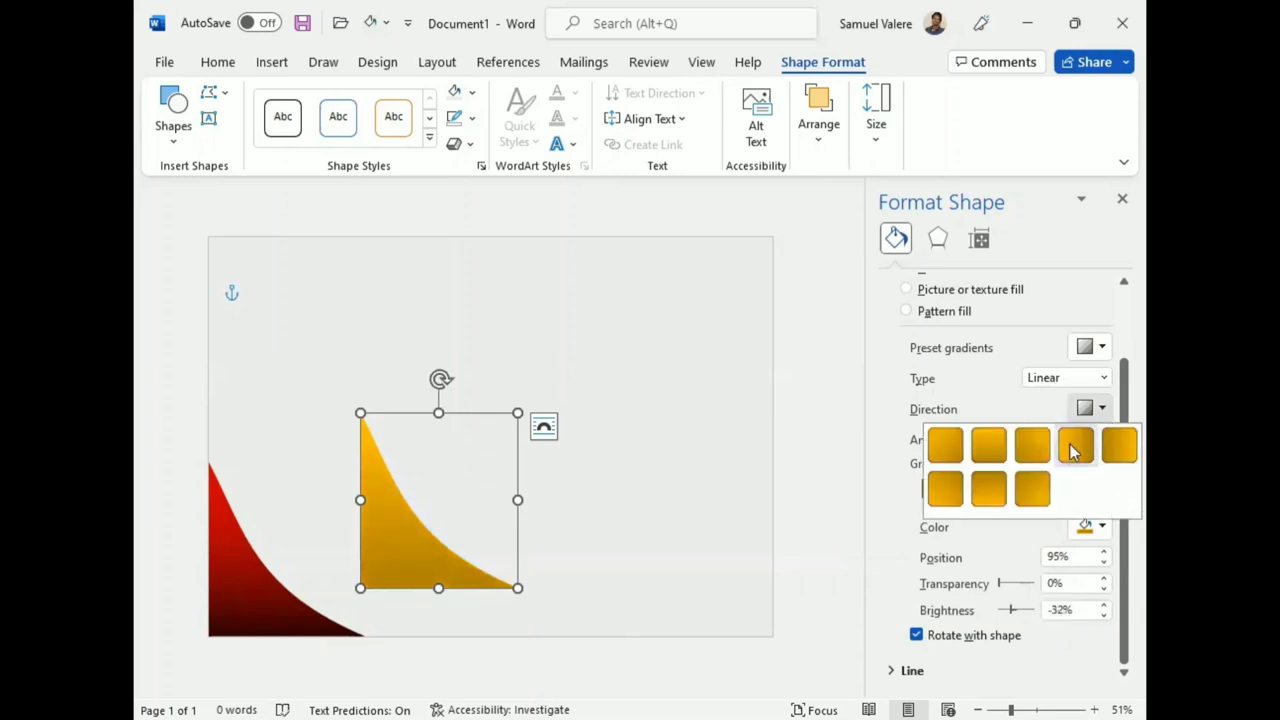
left_click(1075, 443)
left_click_drag(1030, 497, 992, 491)
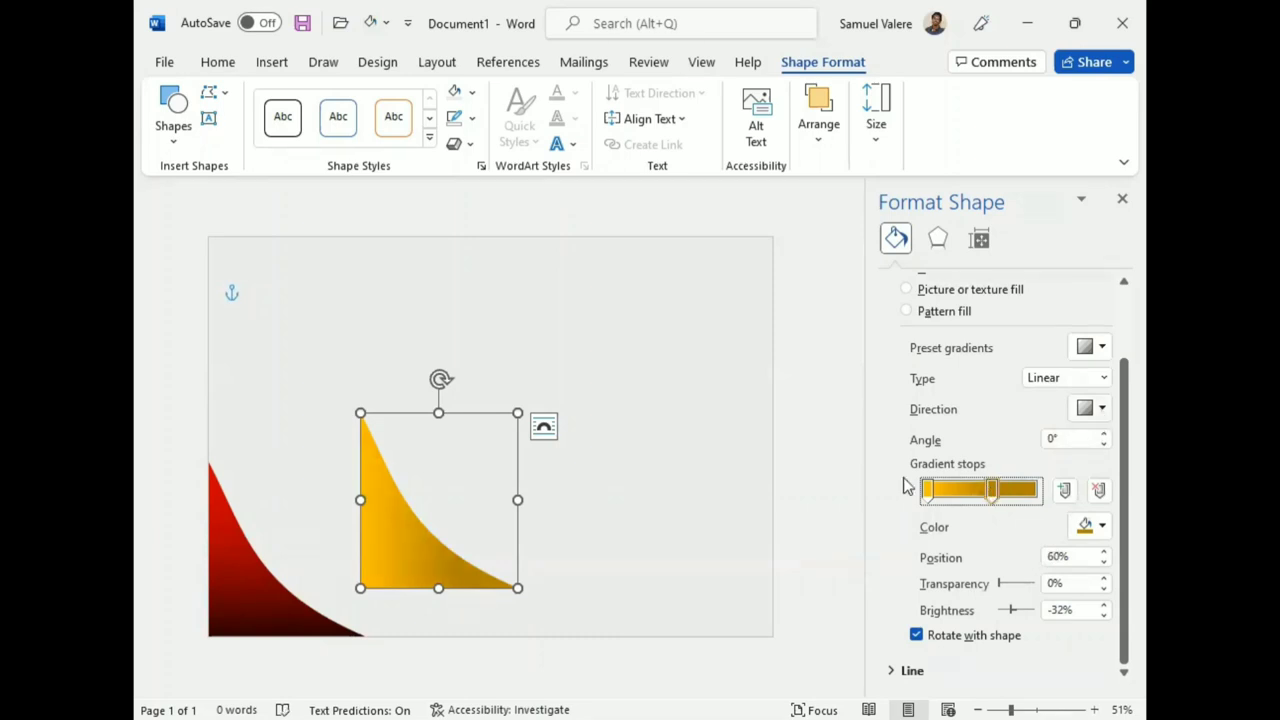
left_click(993, 492)
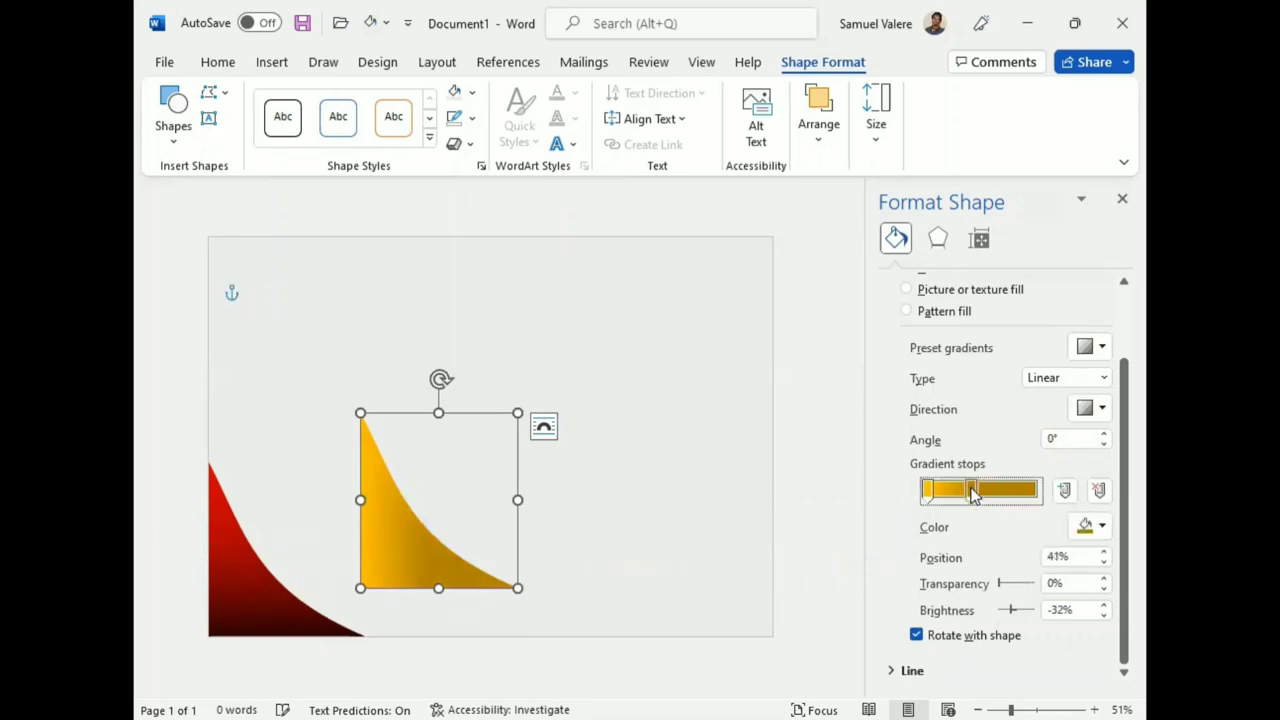
left_click(1104, 605)
left_click(1104, 605)
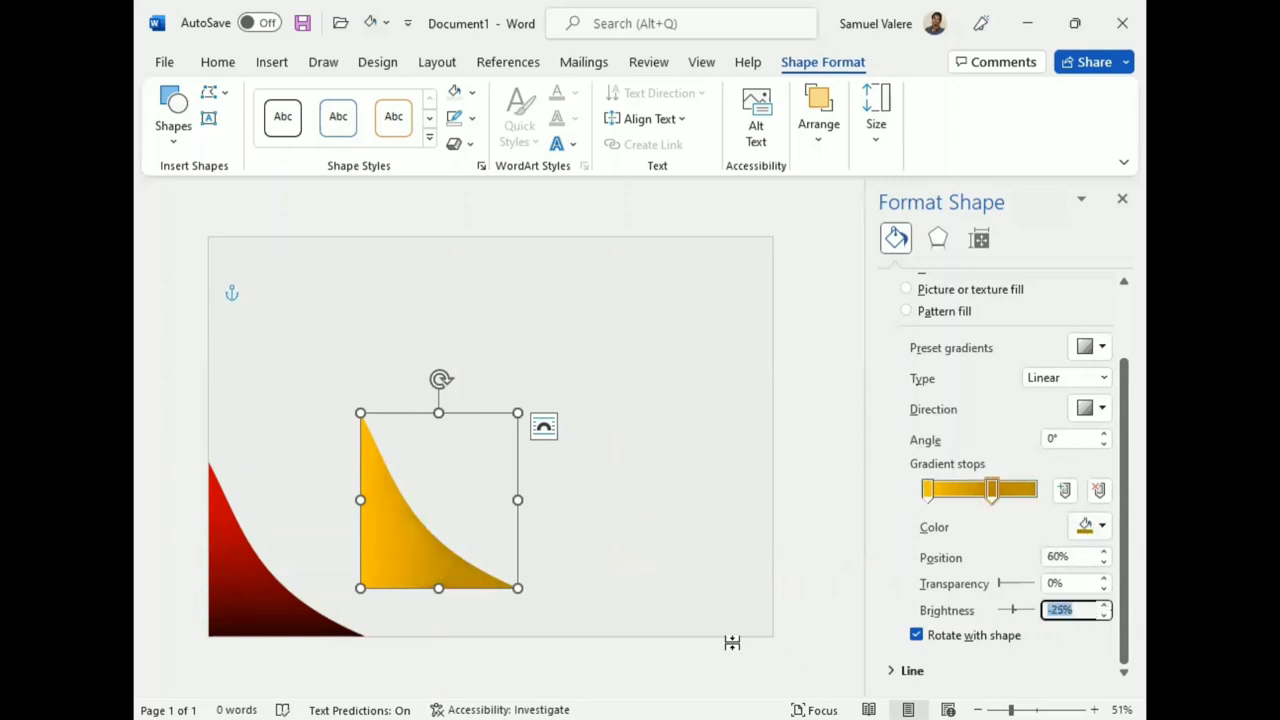
Shift the gold curve left and make the red gradient horizontal with its maroon stop near 48%.
left_click_drag(403, 555, 280, 582)
left_click(250, 600)
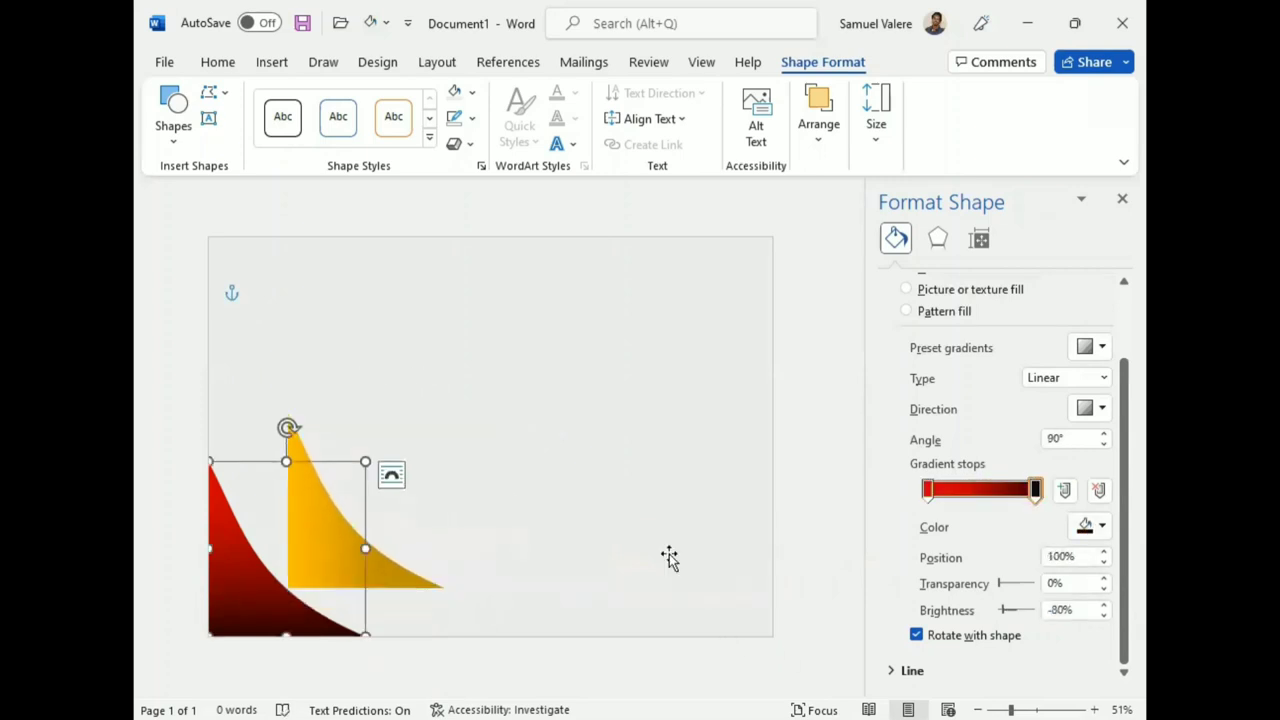
left_click(1102, 409)
left_click(1080, 445)
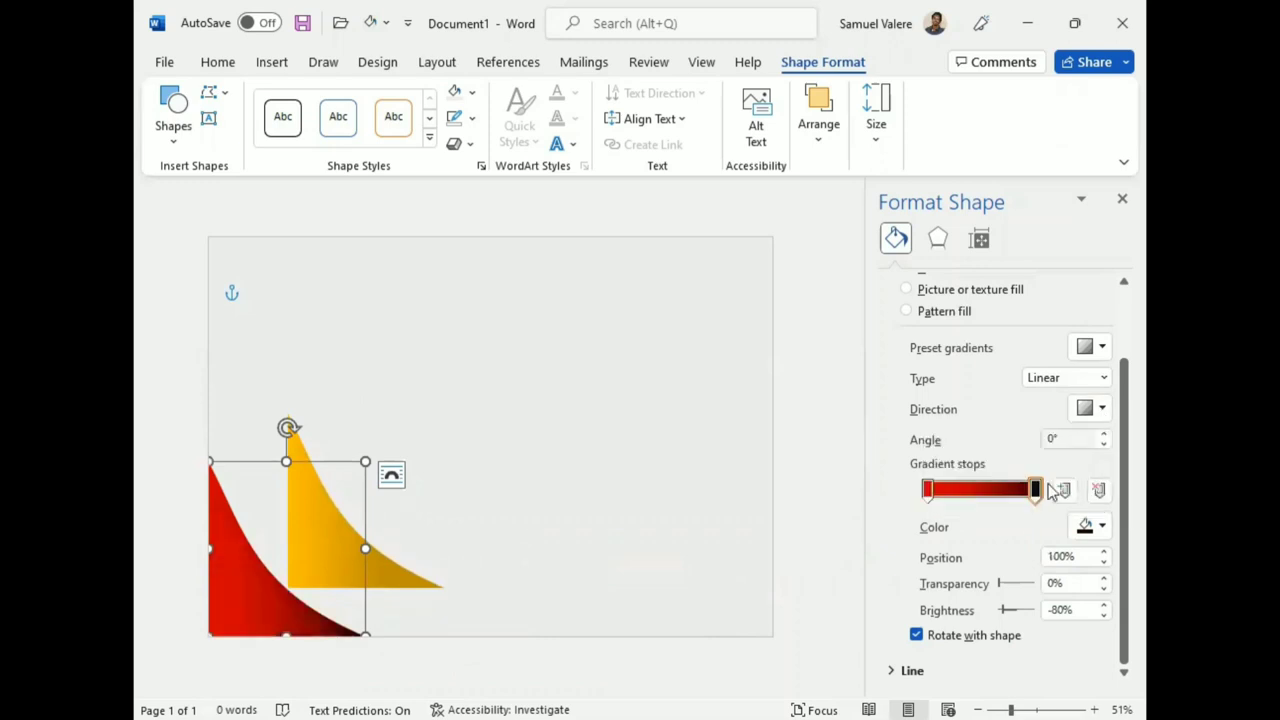
left_click_drag(1035, 489, 981, 500)
left_click(925, 494)
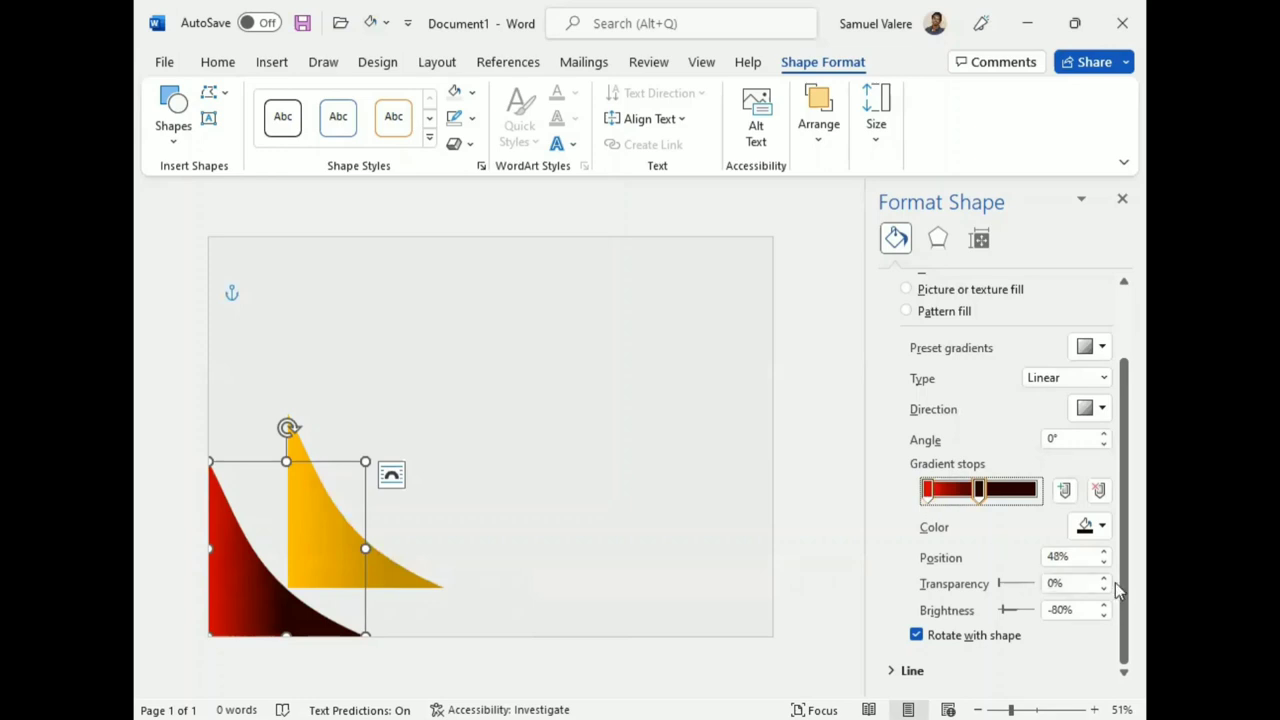
left_click(1104, 615)
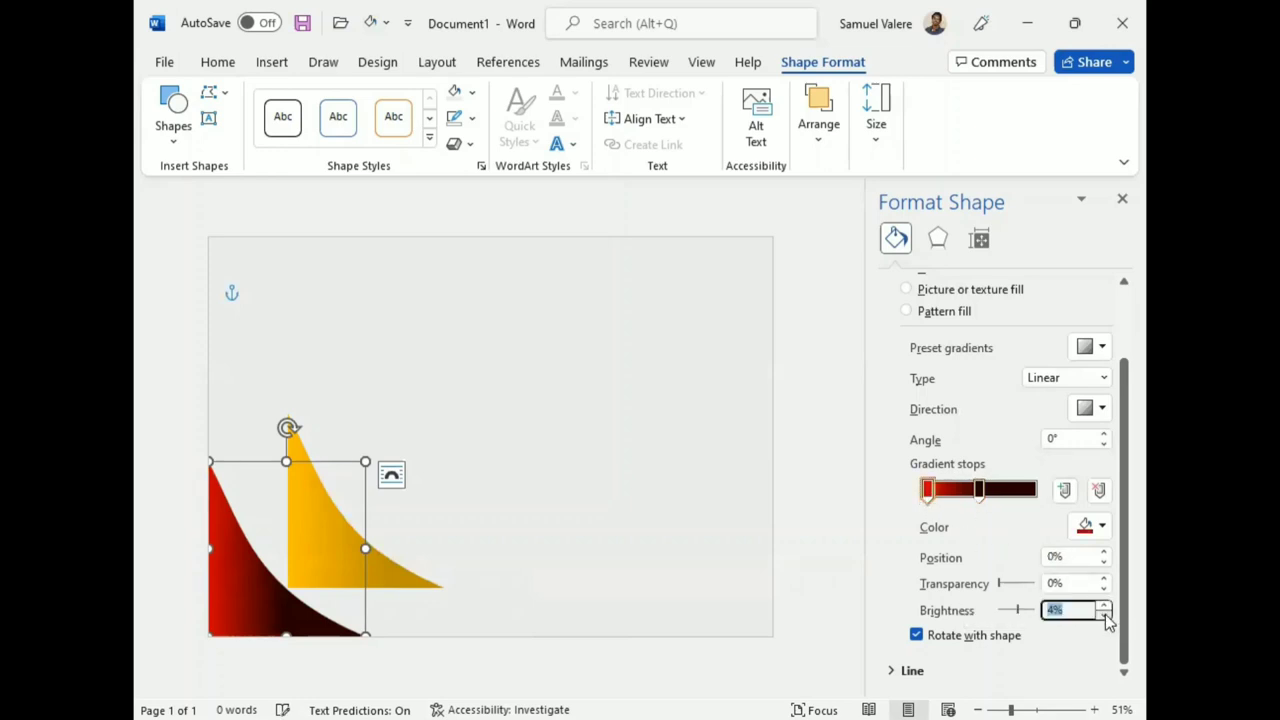
Enlarge the gold curve, send it backward, and trim it to a thin rim behind the red curve.
left_click_drag(358, 565, 279, 613)
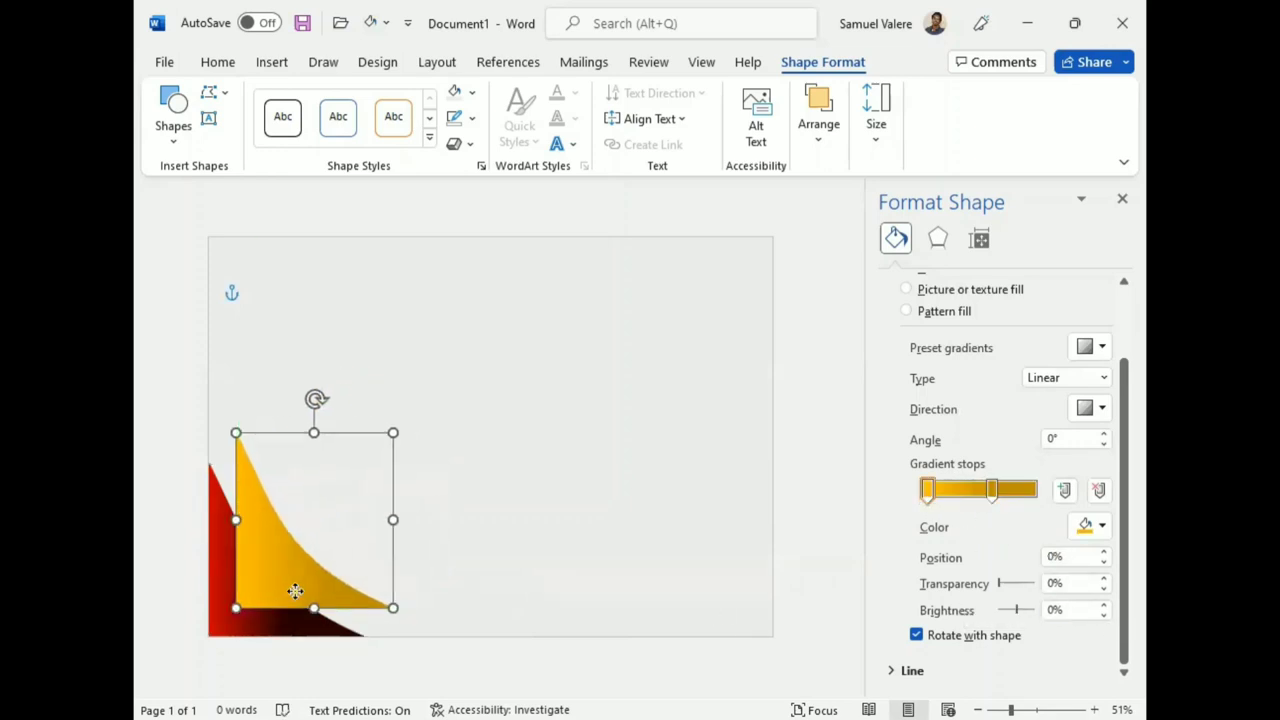
left_click_drag(365, 461, 377, 454)
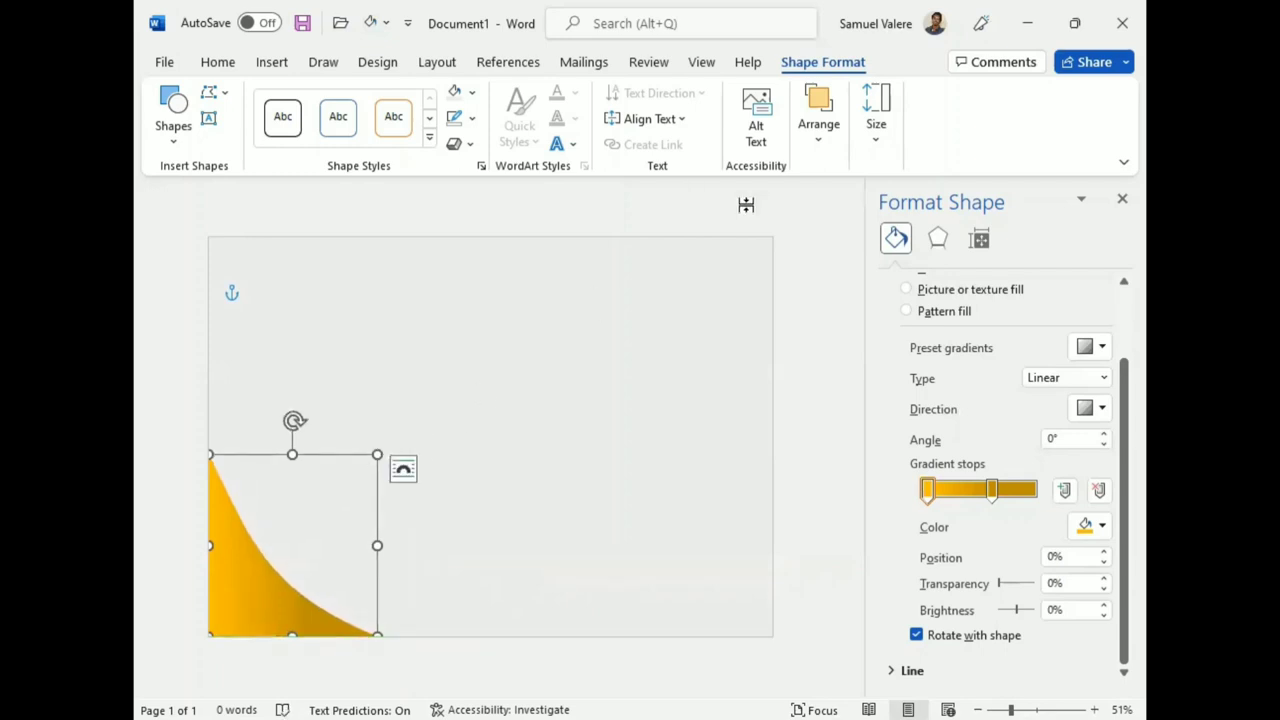
left_click(816, 146)
left_click(963, 205)
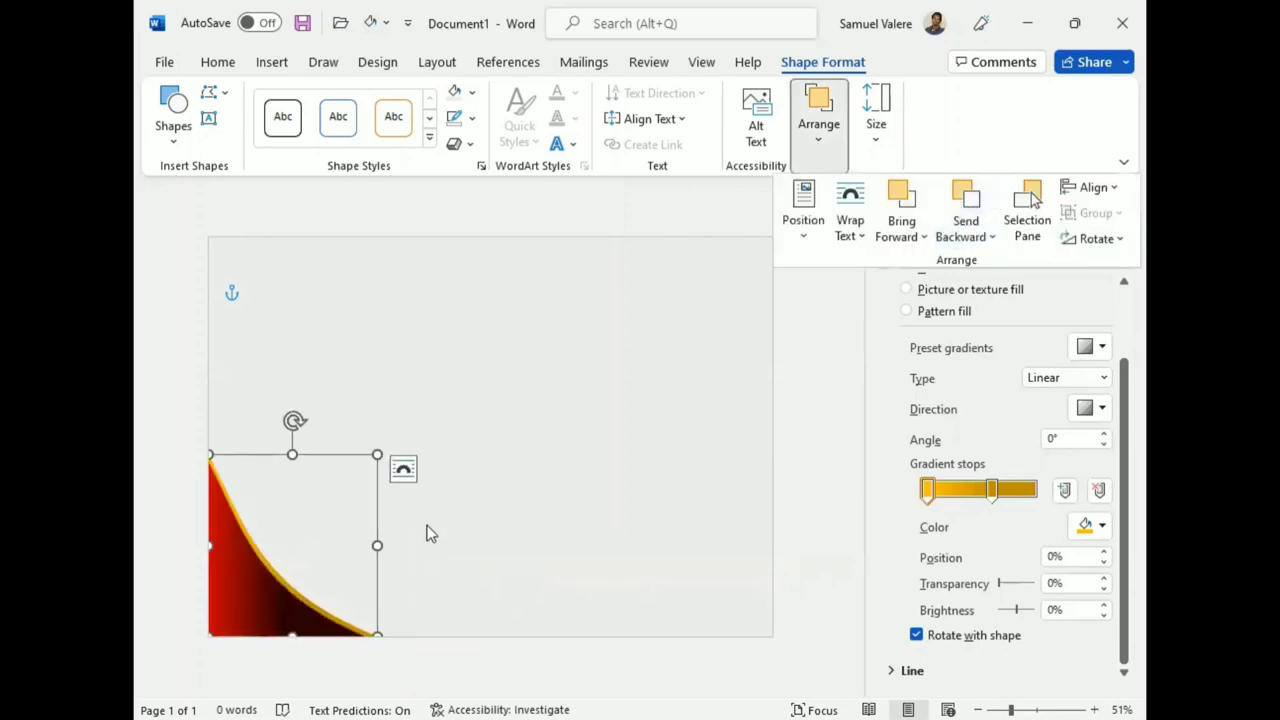
left_click(378, 544)
left_click_drag(378, 545, 397, 551)
left_click_drag(208, 456, 209, 467)
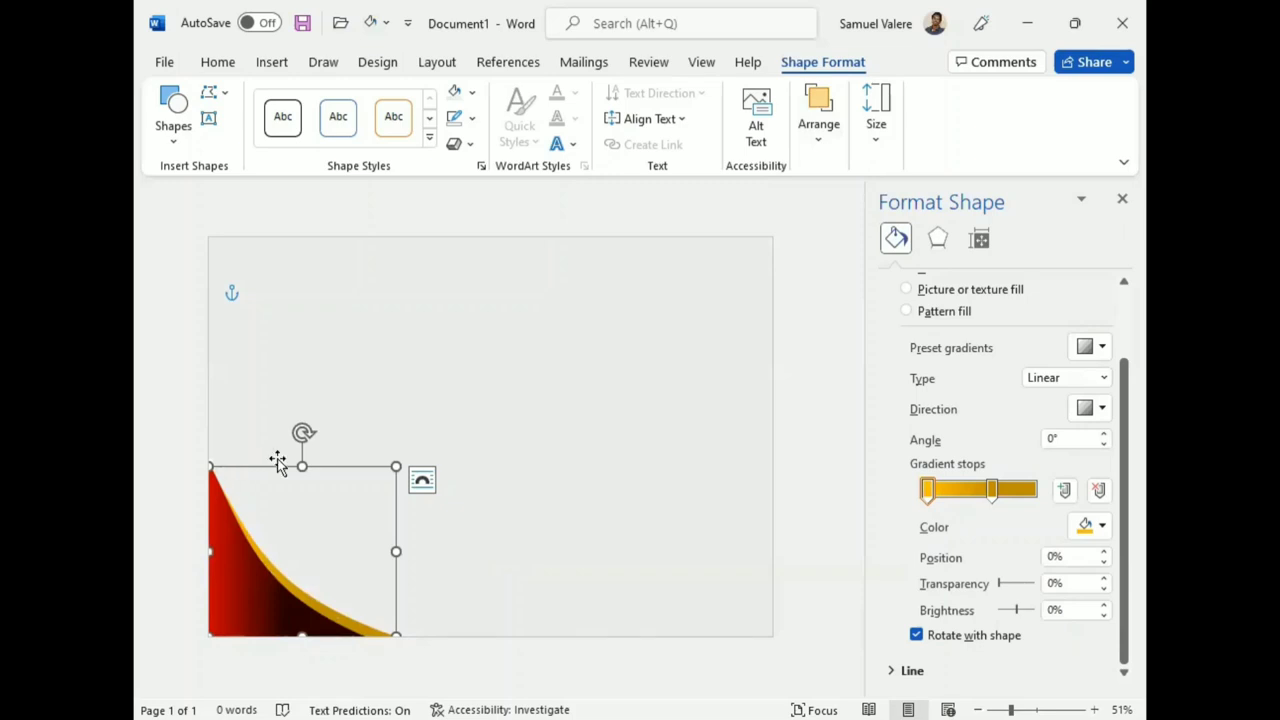
left_click_drag(207, 465, 209, 463)
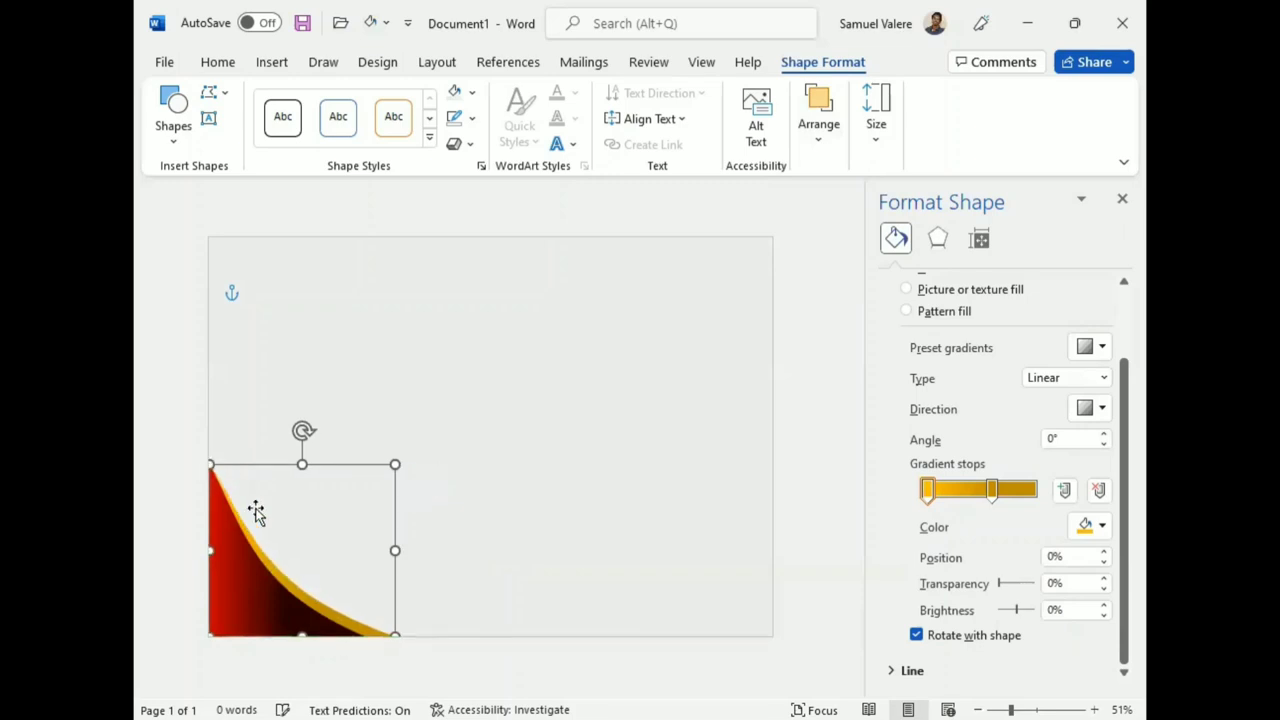
Enlarge both curves, send the red one backward, and nudge them into the bottom-left corner.
left_click(262, 603, "shift")
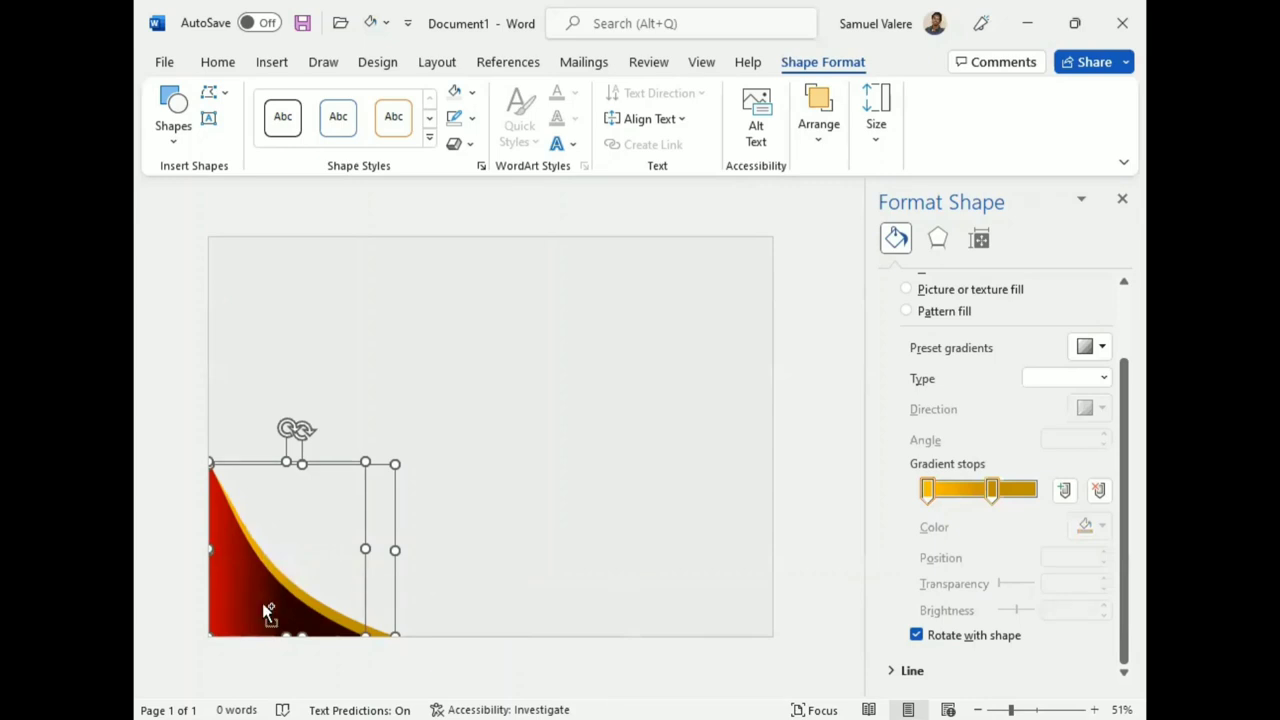
mouse_move(314, 560)
left_mouse_down()
mouse_move(322, 568)
mouse_move(240, 543)
left_mouse_up()
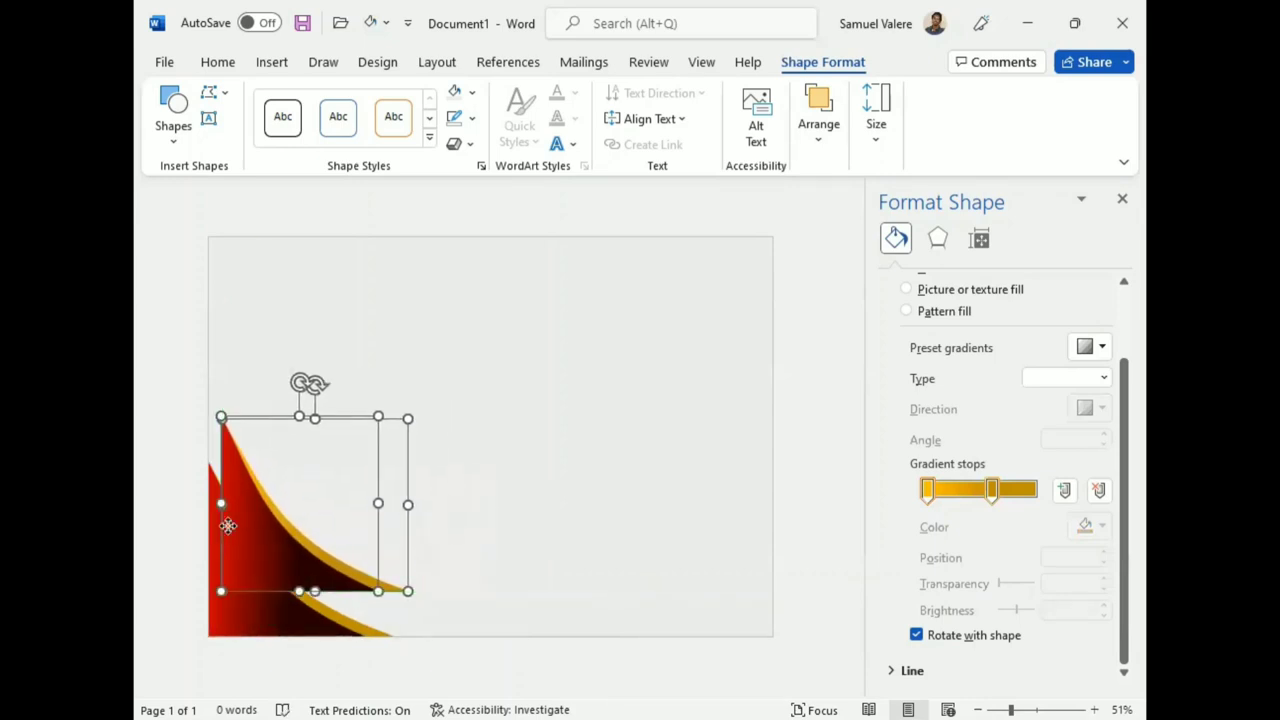
left_click_drag(411, 414, 428, 394)
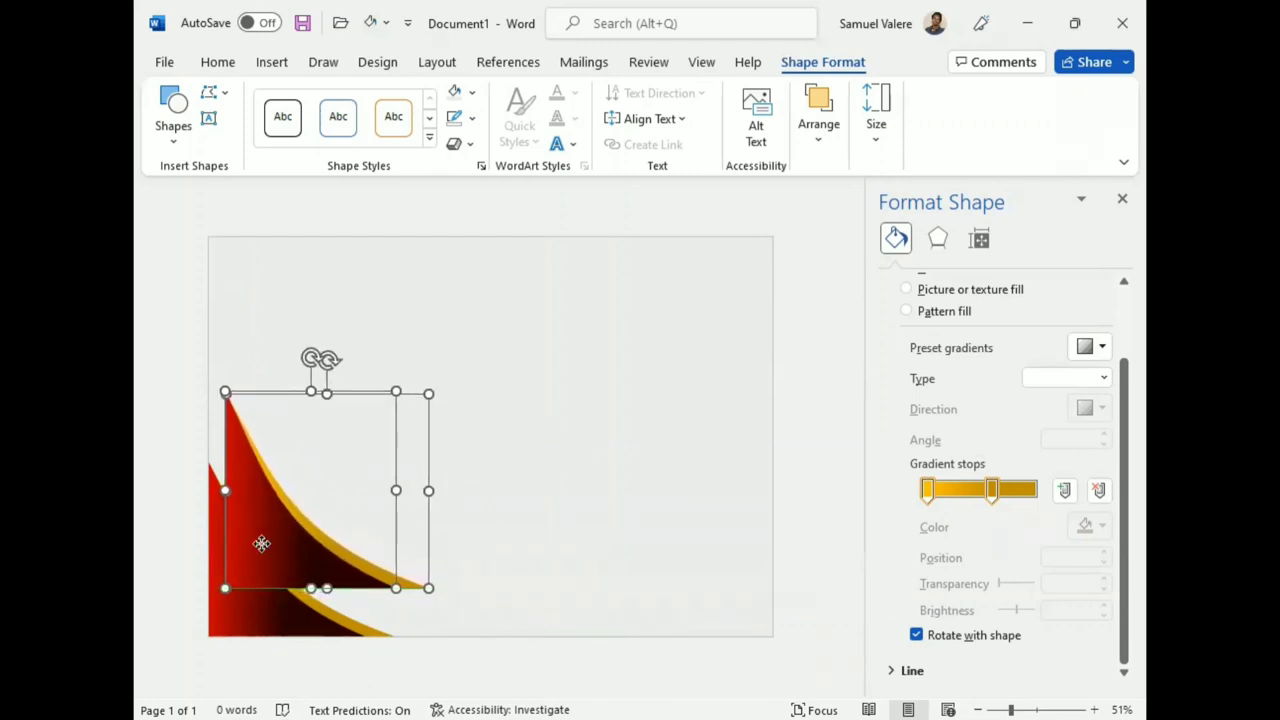
left_click_drag(261, 559, 247, 587)
left_click(818, 120)
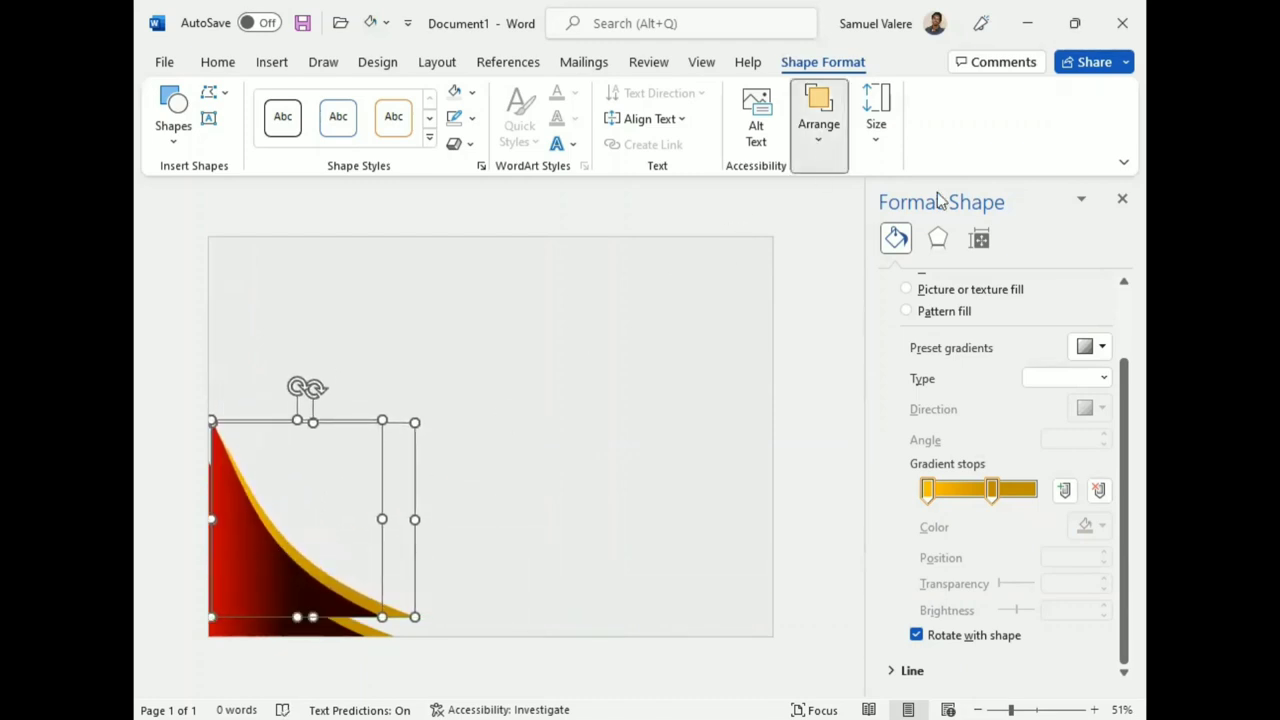
left_click(966, 202)
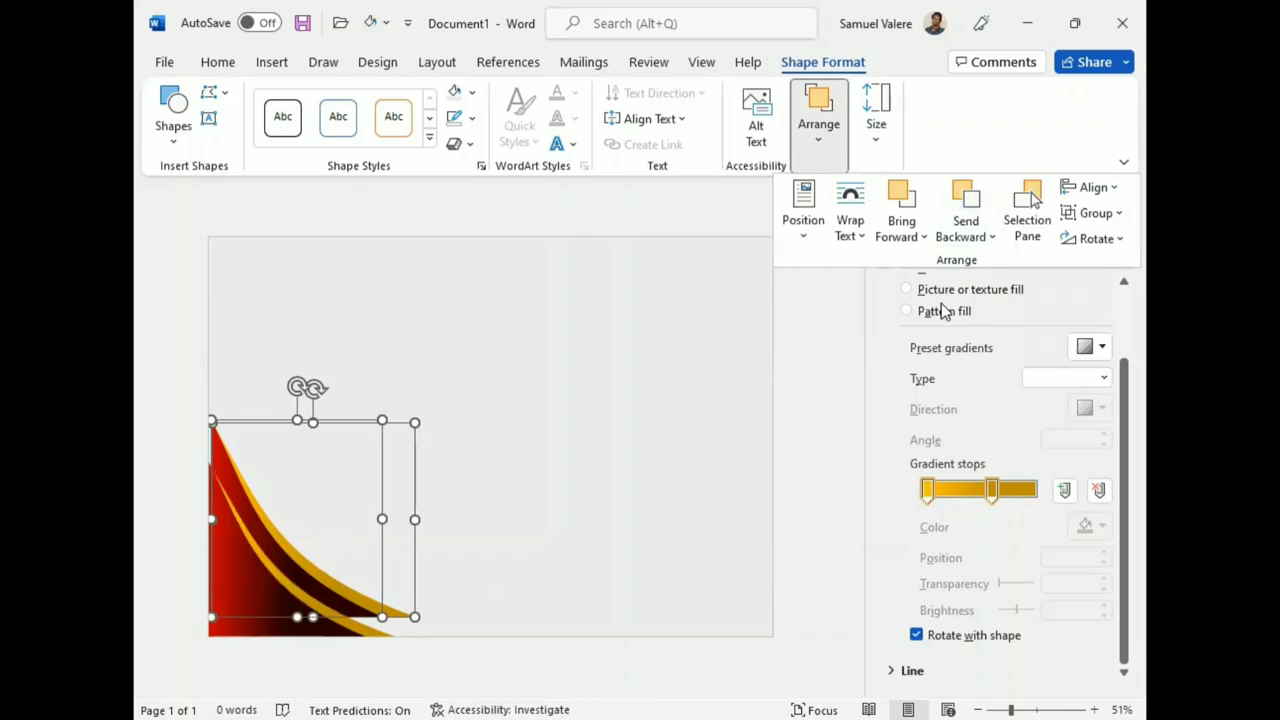
left_click(620, 540)
key("Left")
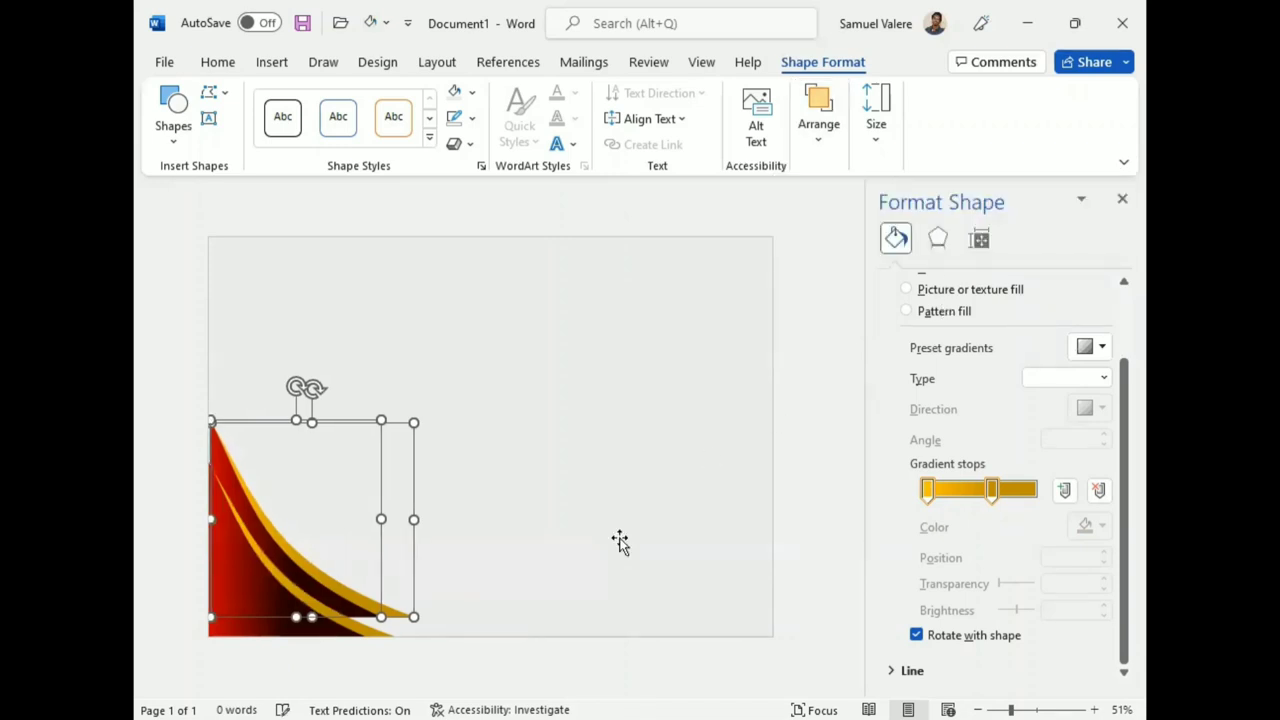
key("Left")
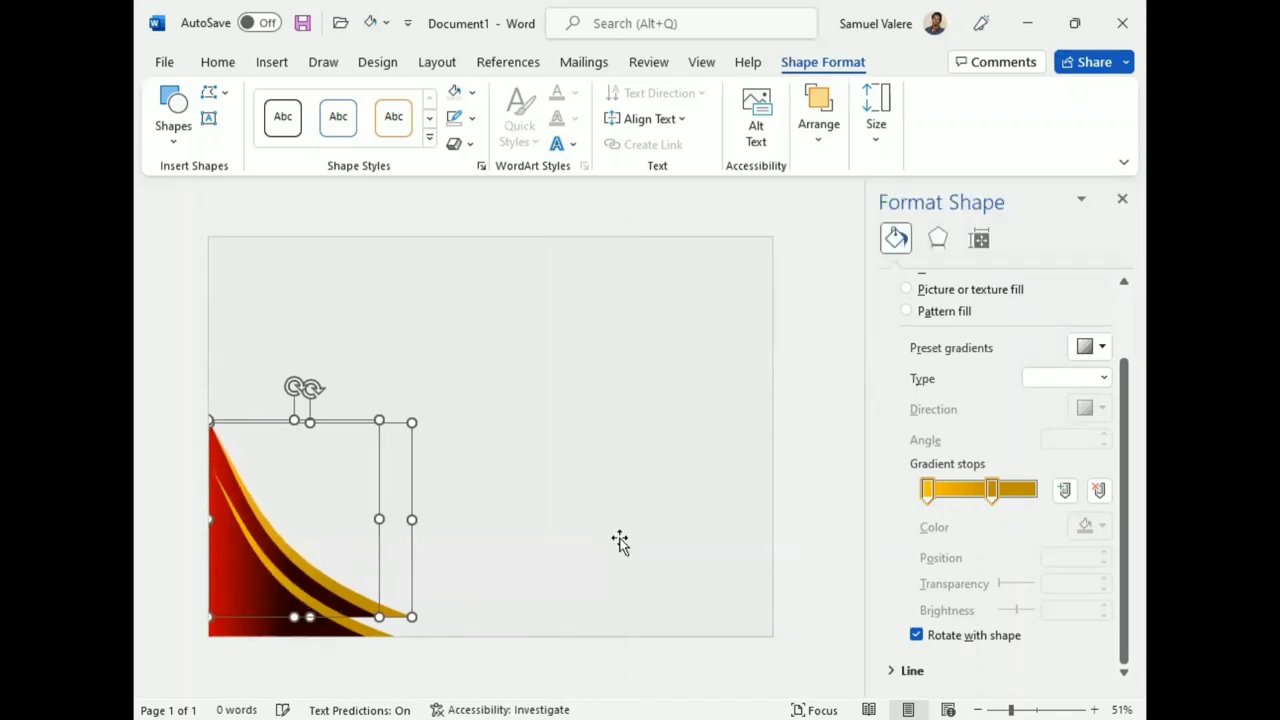
key("Down")
key("Down")
key("Down")
key("Down")
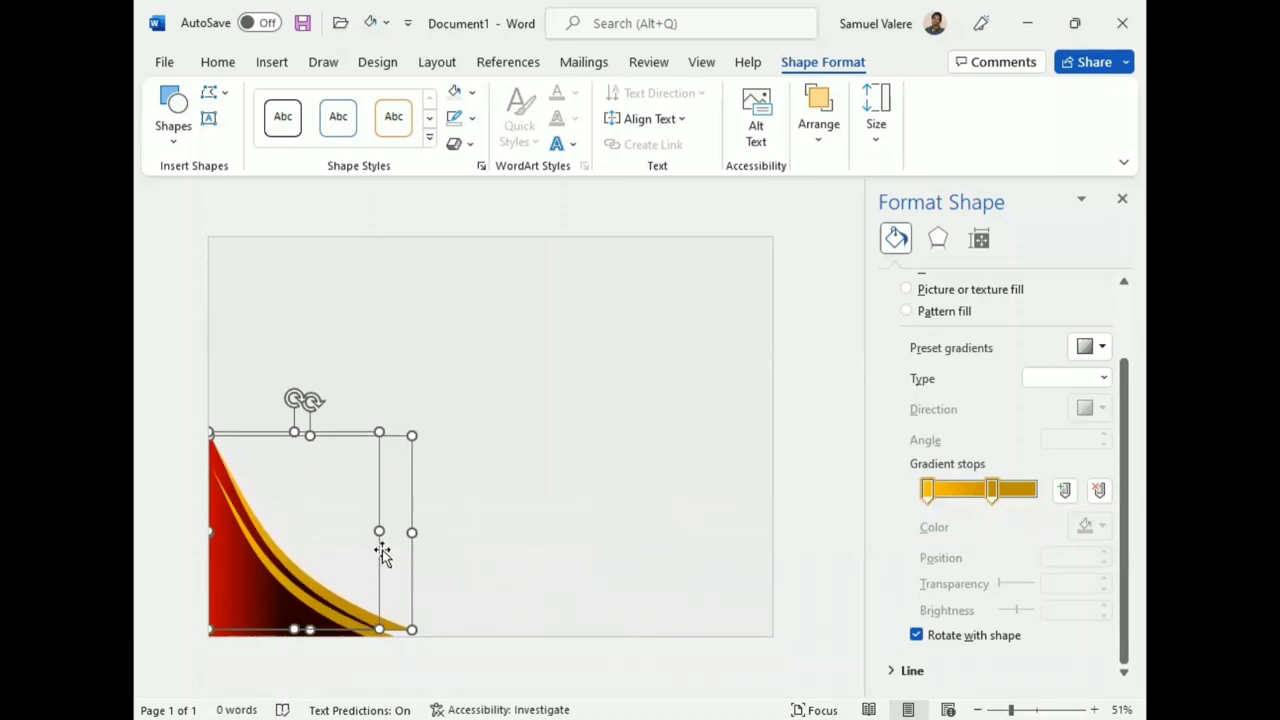
Move the red curve flush with the page bottom, widen it, and lower its top edge.
left_click(334, 547)
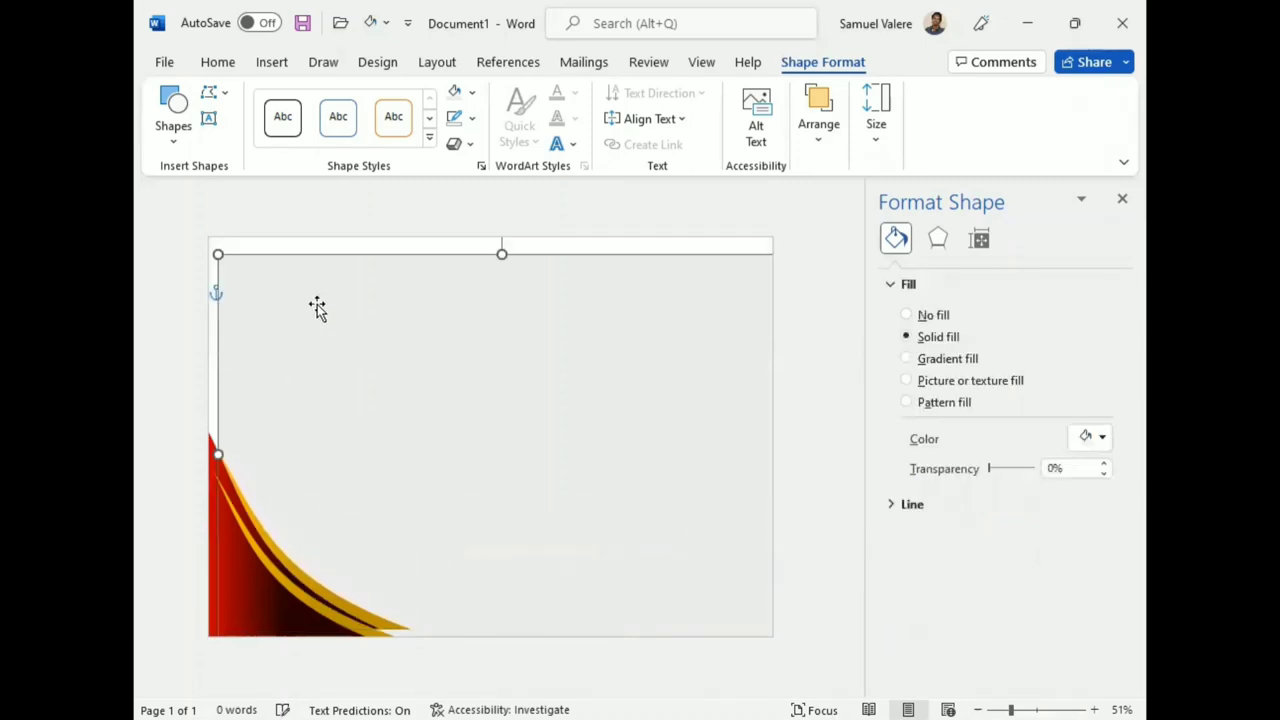
left_click(215, 64)
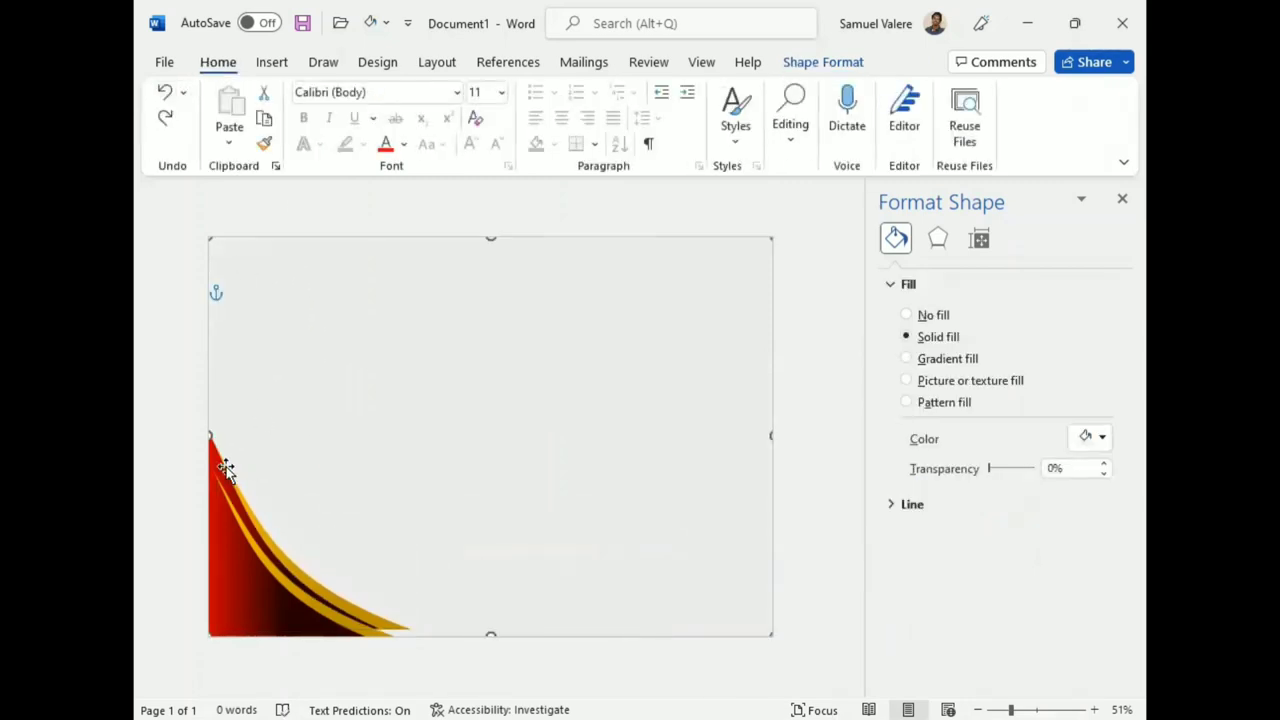
left_click(230, 468)
left_click_drag(231, 471, 226, 479)
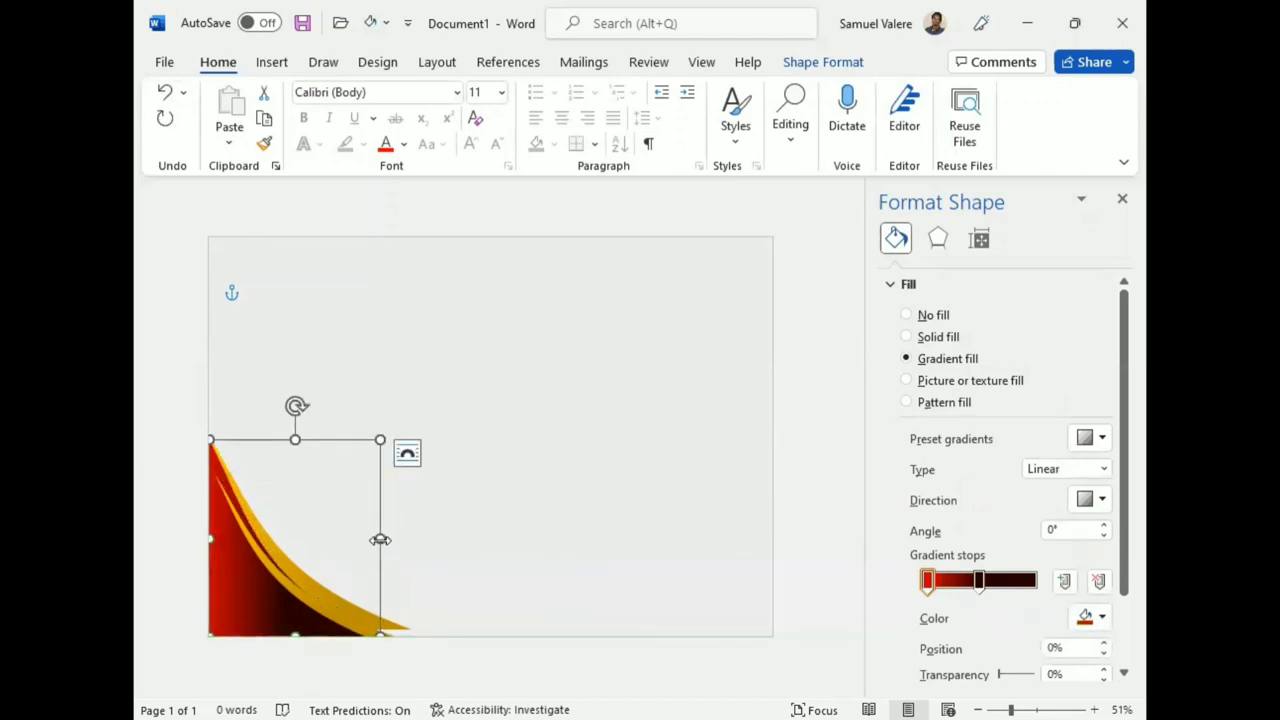
left_click_drag(380, 538, 425, 540)
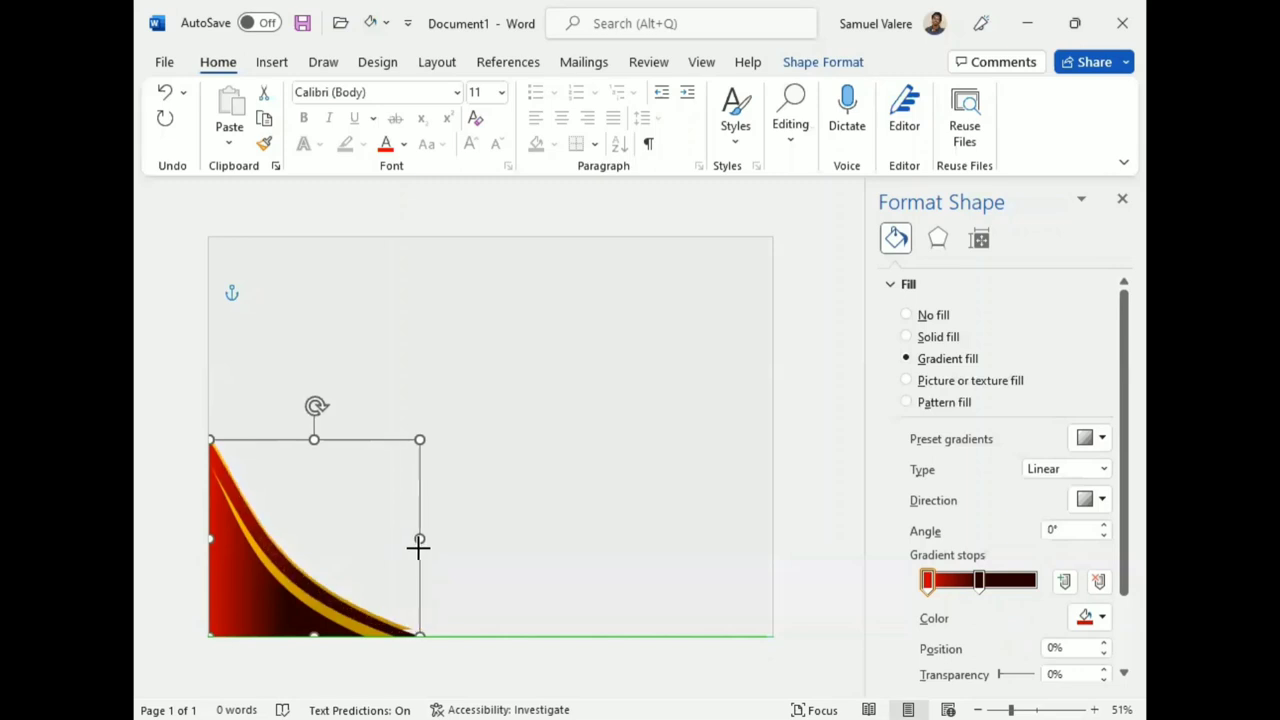
left_click_drag(220, 447, 219, 456)
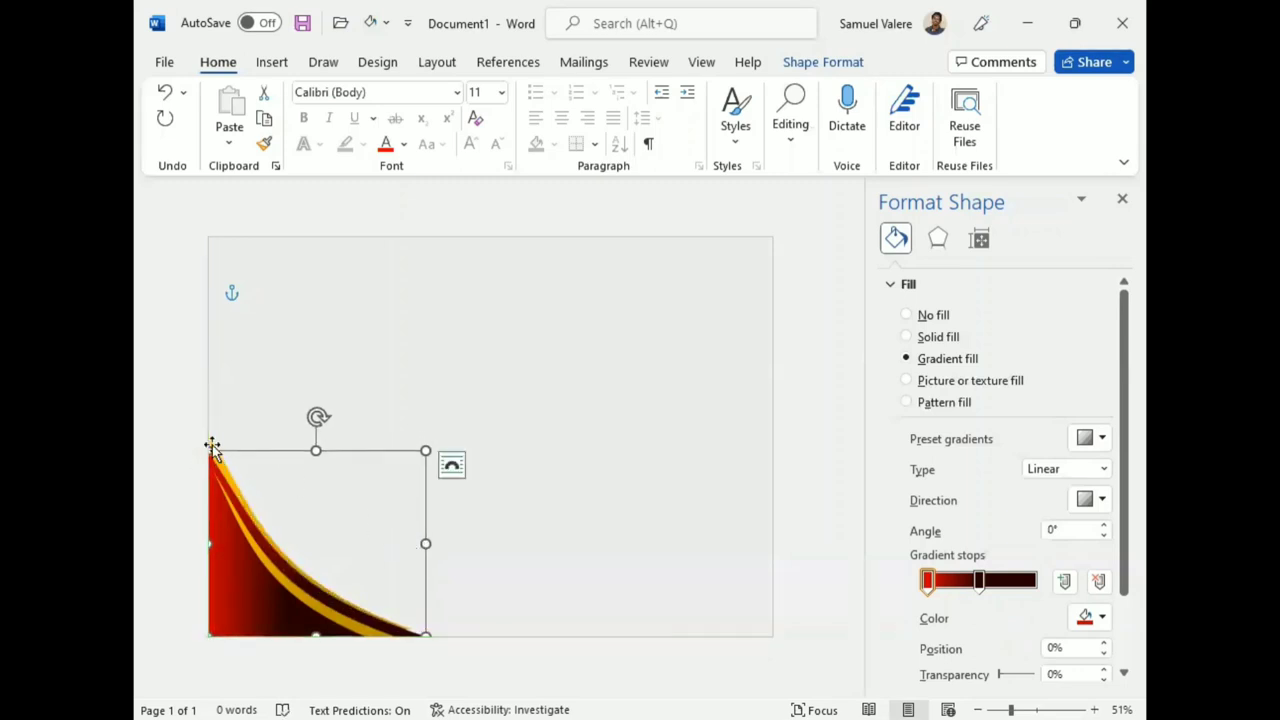
Widen and lower the yellow curve and the narrower curve layer so the stripes line up.
left_click(210, 444)
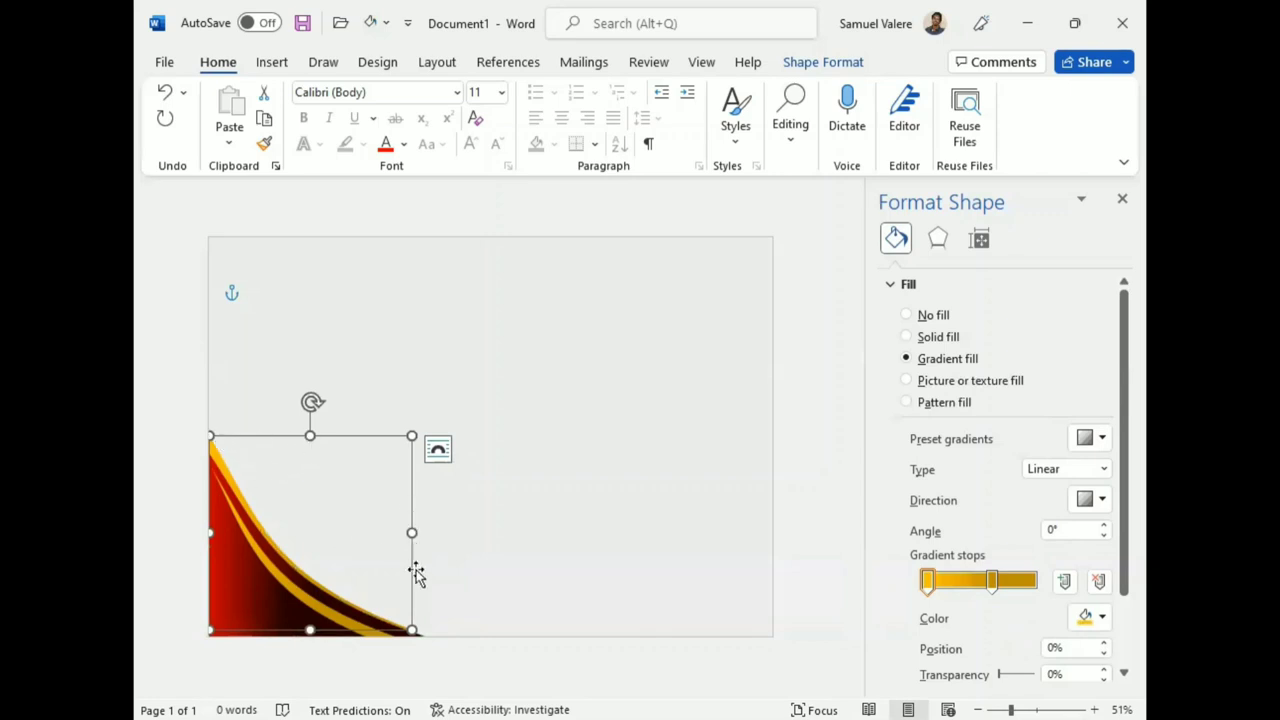
left_click_drag(412, 532, 437, 545)
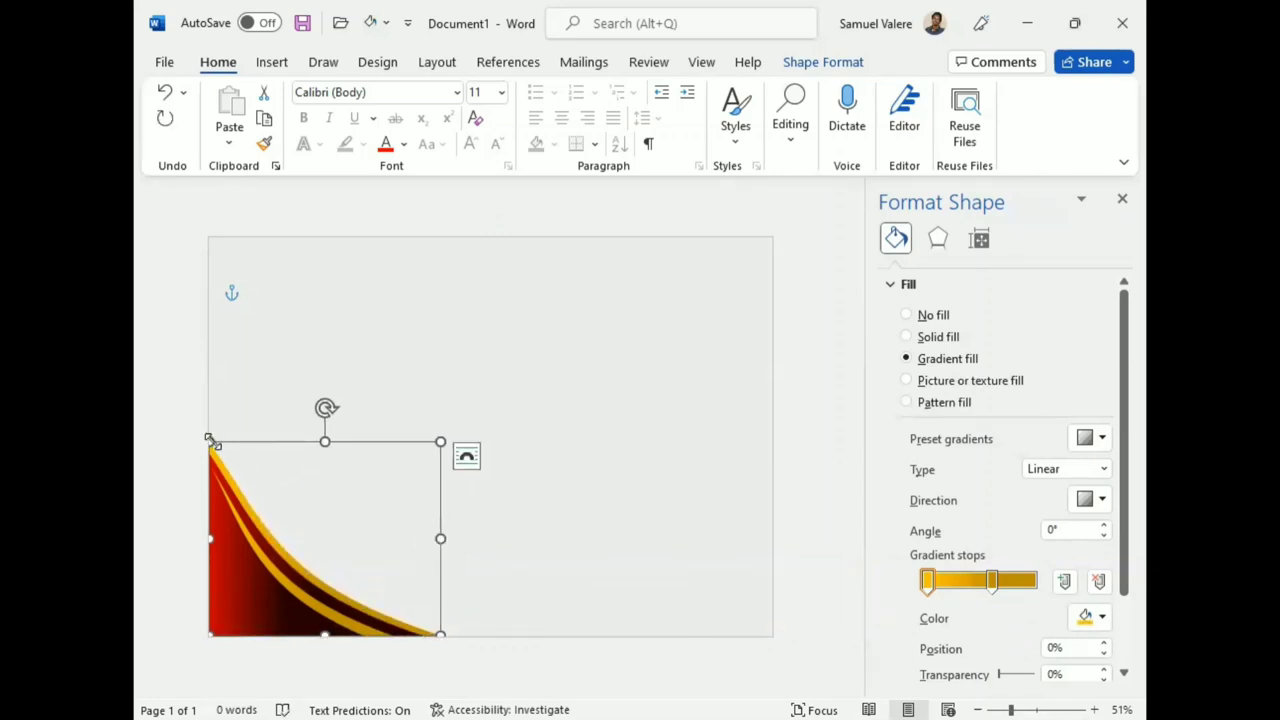
left_click_drag(210, 440, 209, 449)
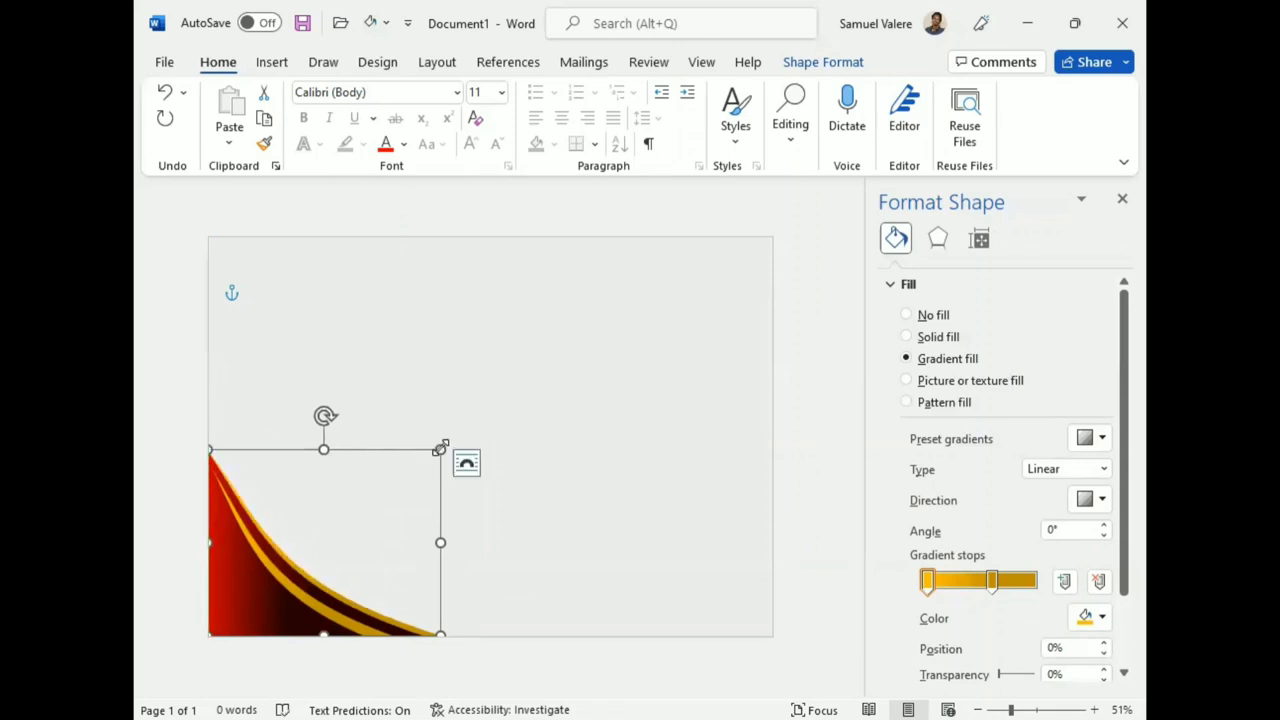
left_click_drag(441, 443, 451, 453)
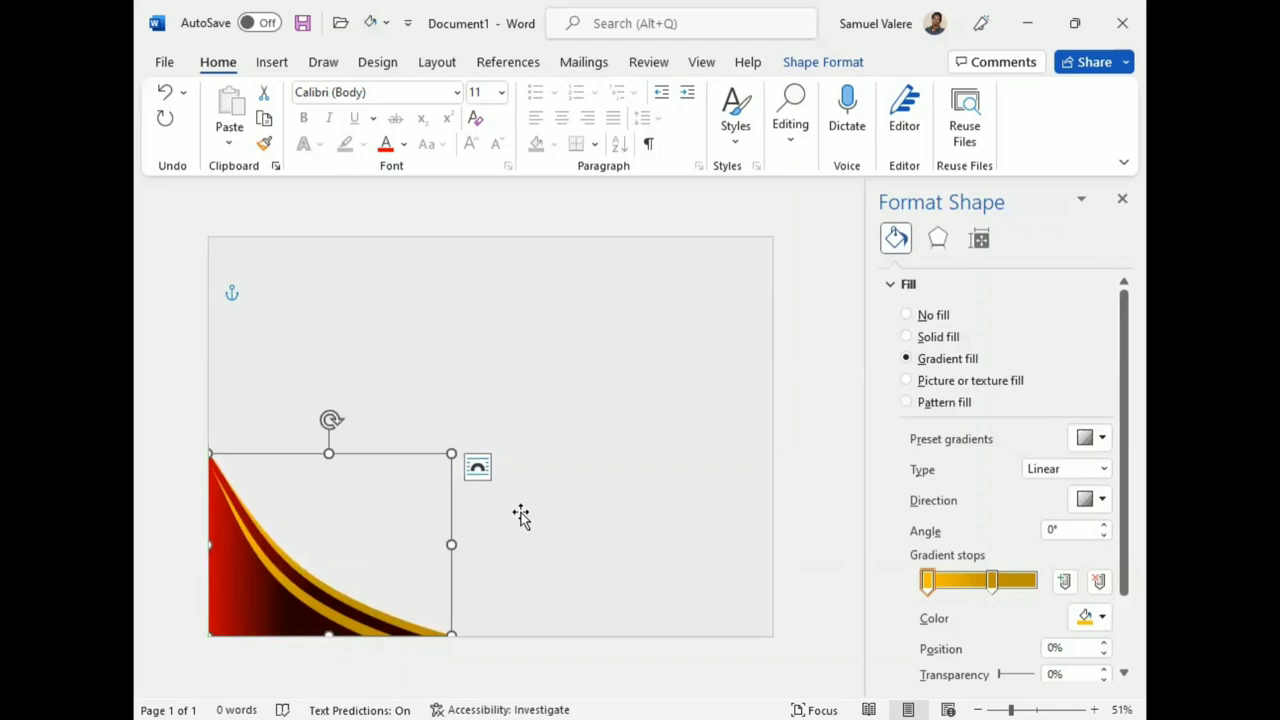
left_click(293, 578)
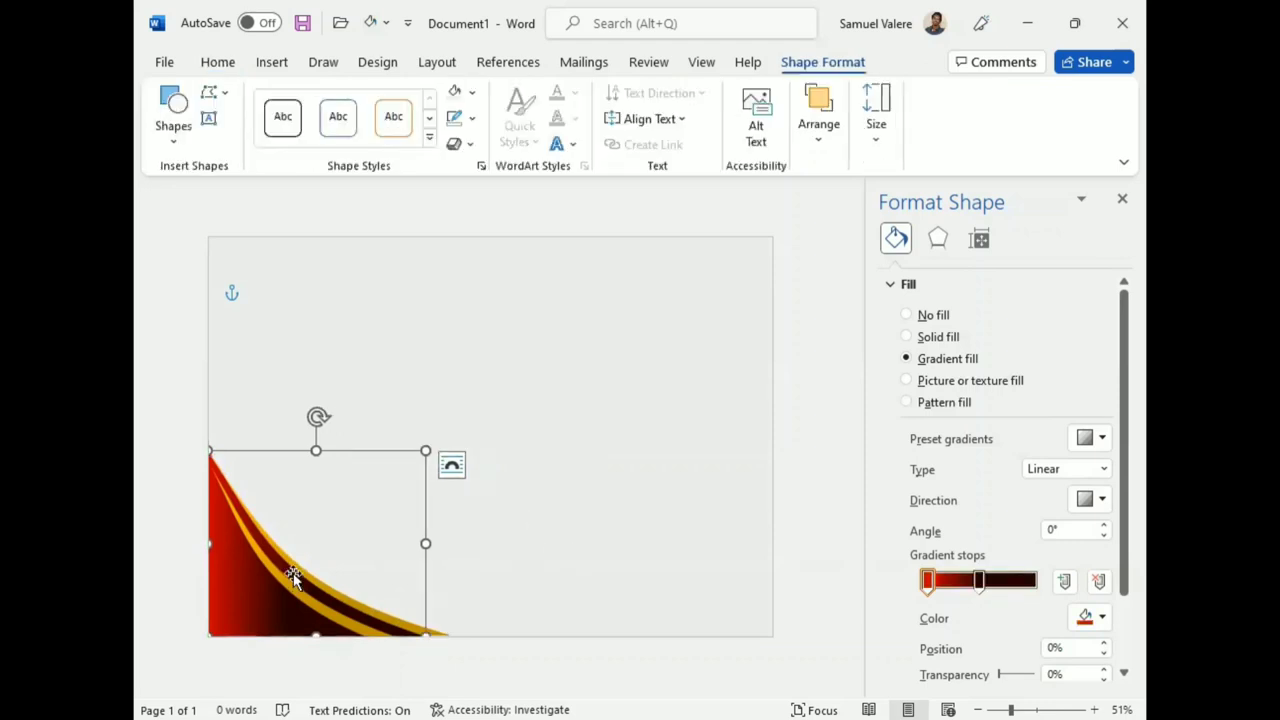
left_click_drag(208, 452, 208, 459)
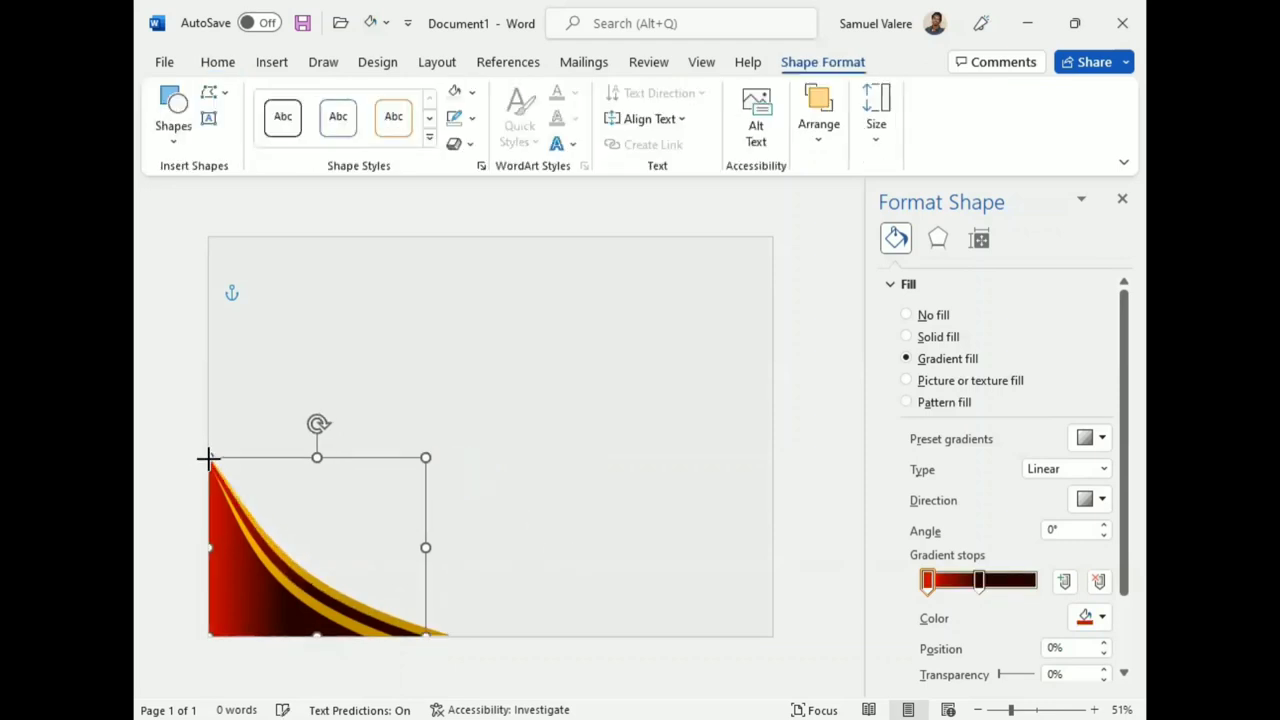
left_click(437, 636)
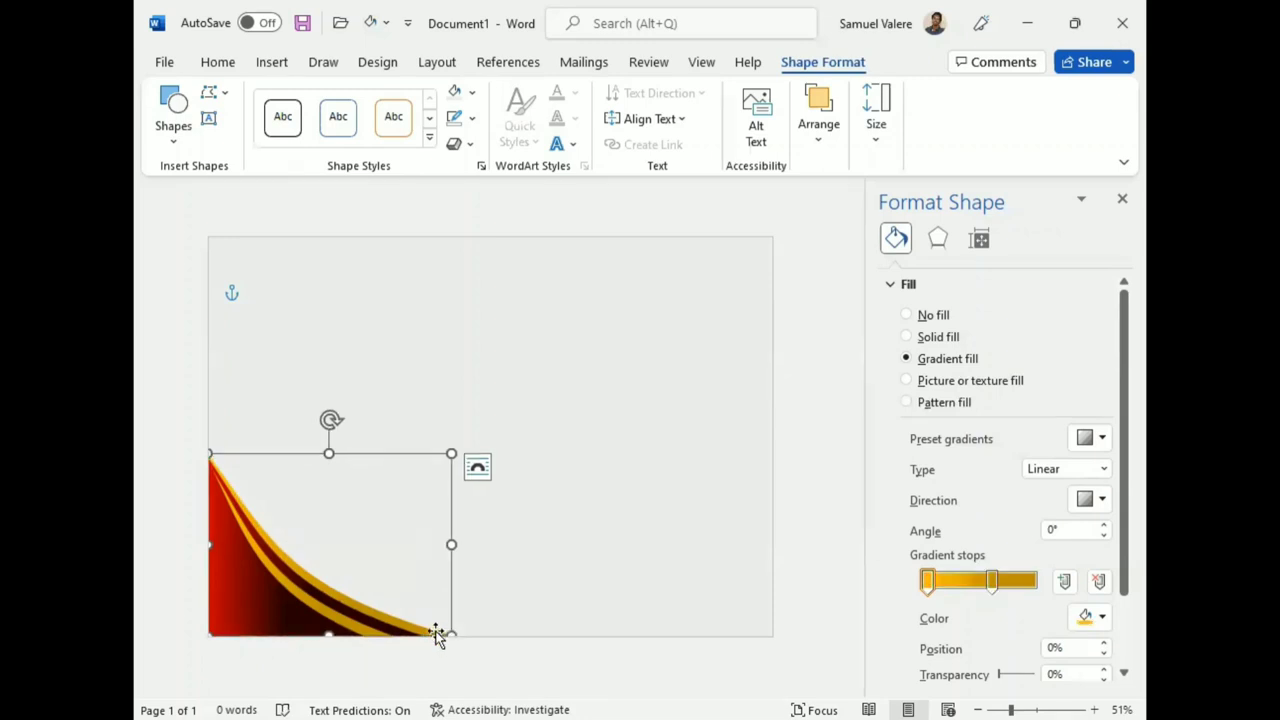
left_click(453, 458)
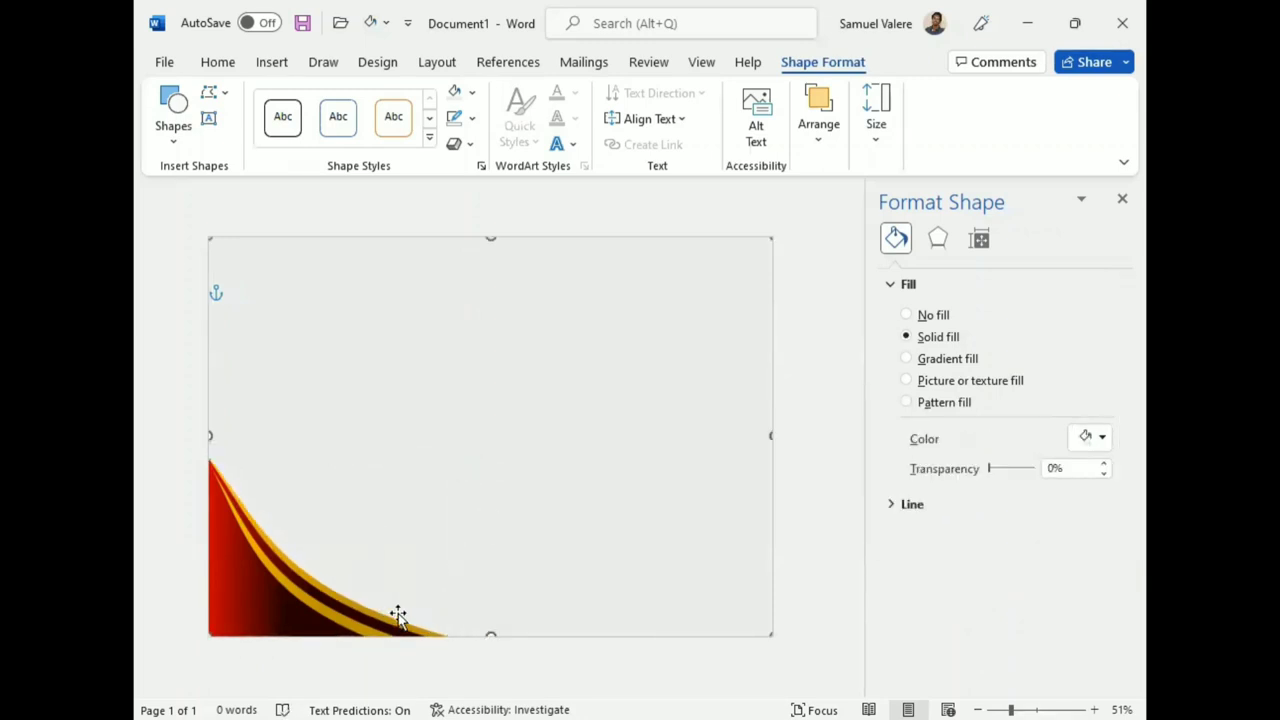
Widen one curve slightly, then group all four curve layers into one object.
left_click(447, 489)
left_click_drag(451, 456, 463, 456)
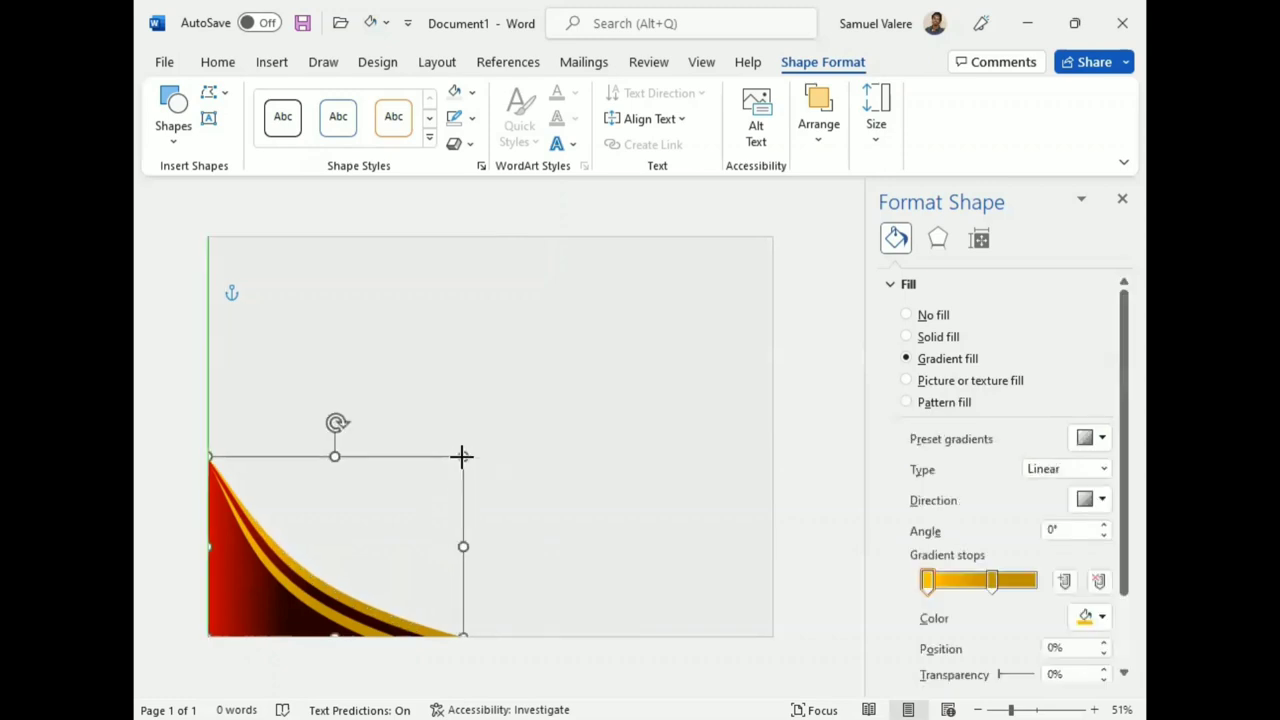
left_click_drag(207, 452, 208, 455)
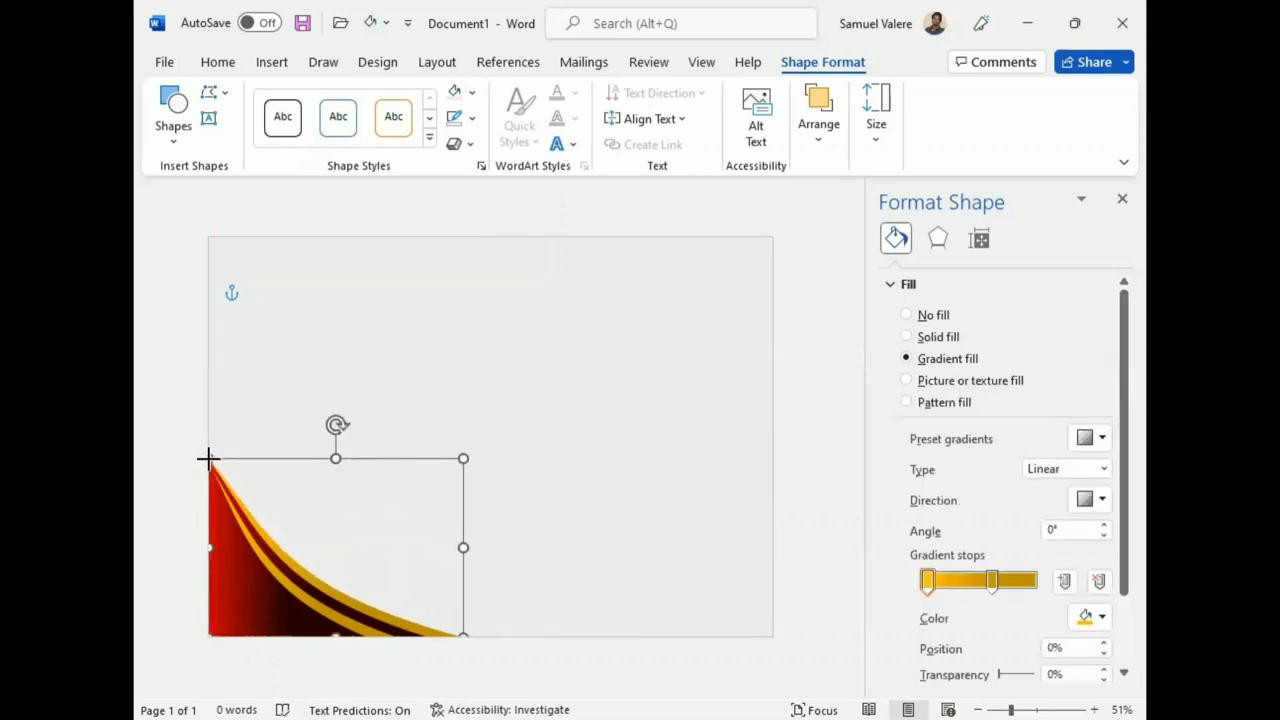
left_click(330, 614, "shift")
left_click(288, 606, "shift")
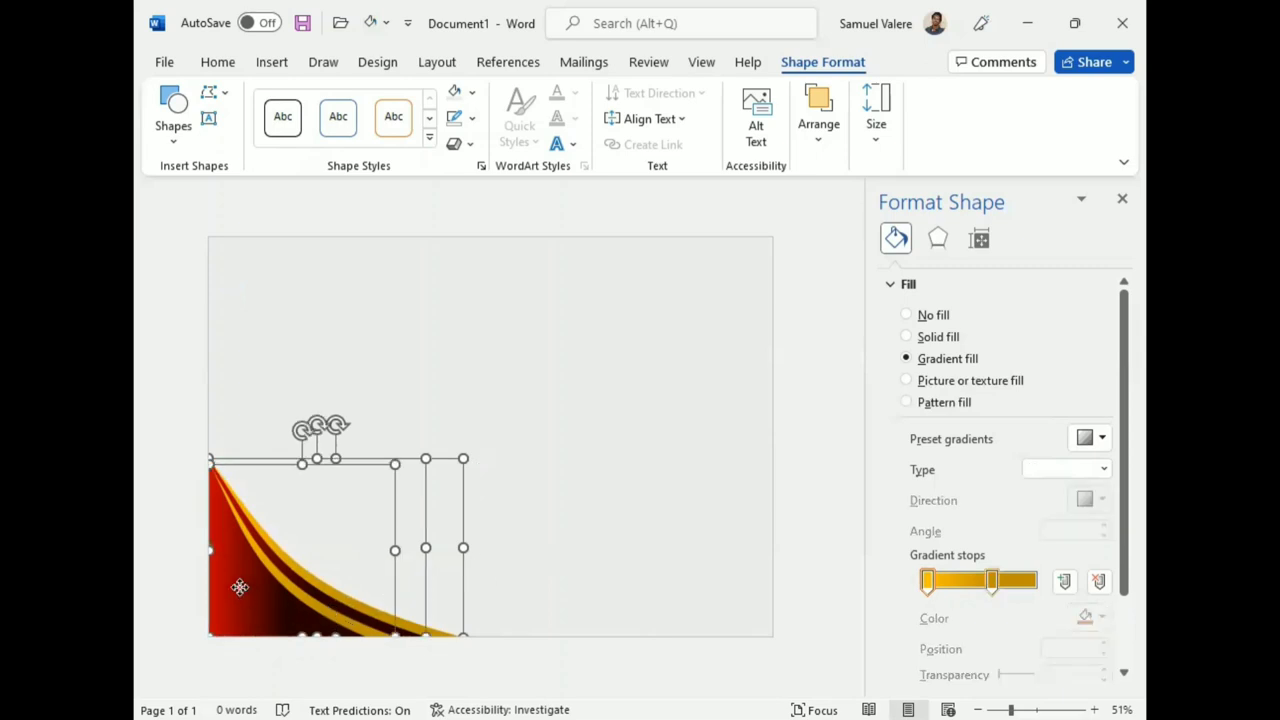
left_click(239, 588, "shift")
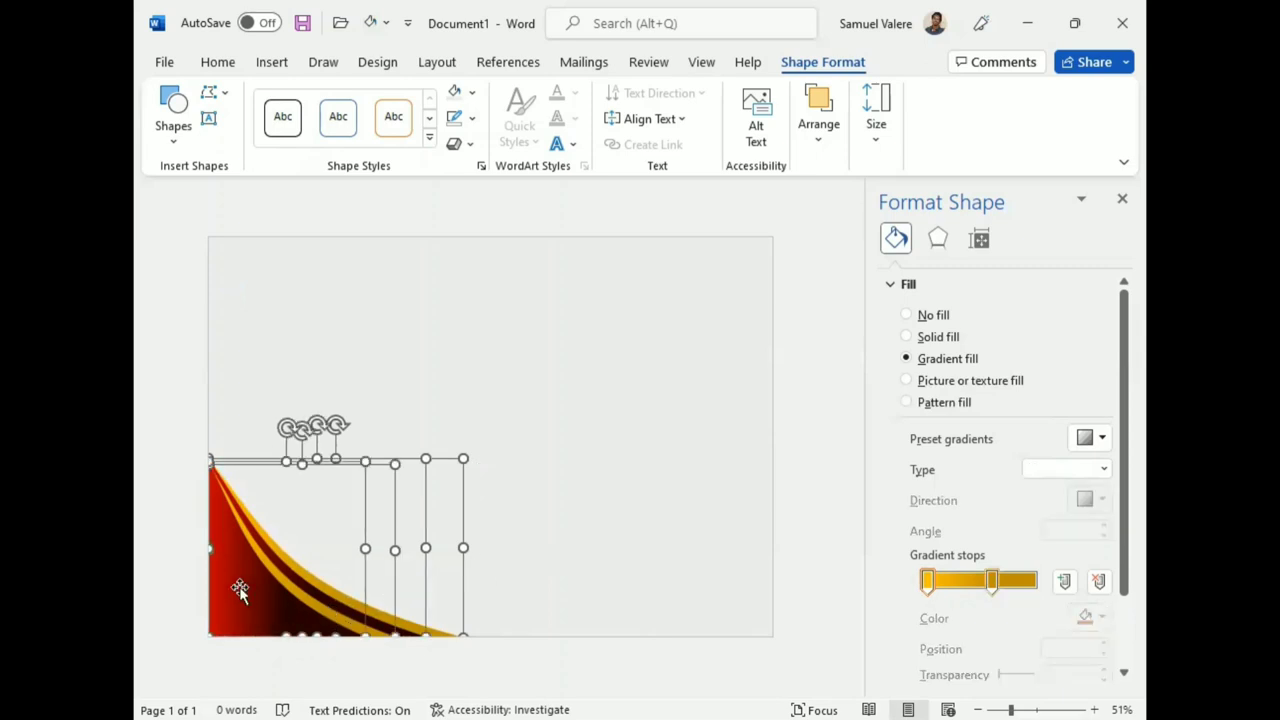
left_click(817, 130)
left_click(1103, 254)
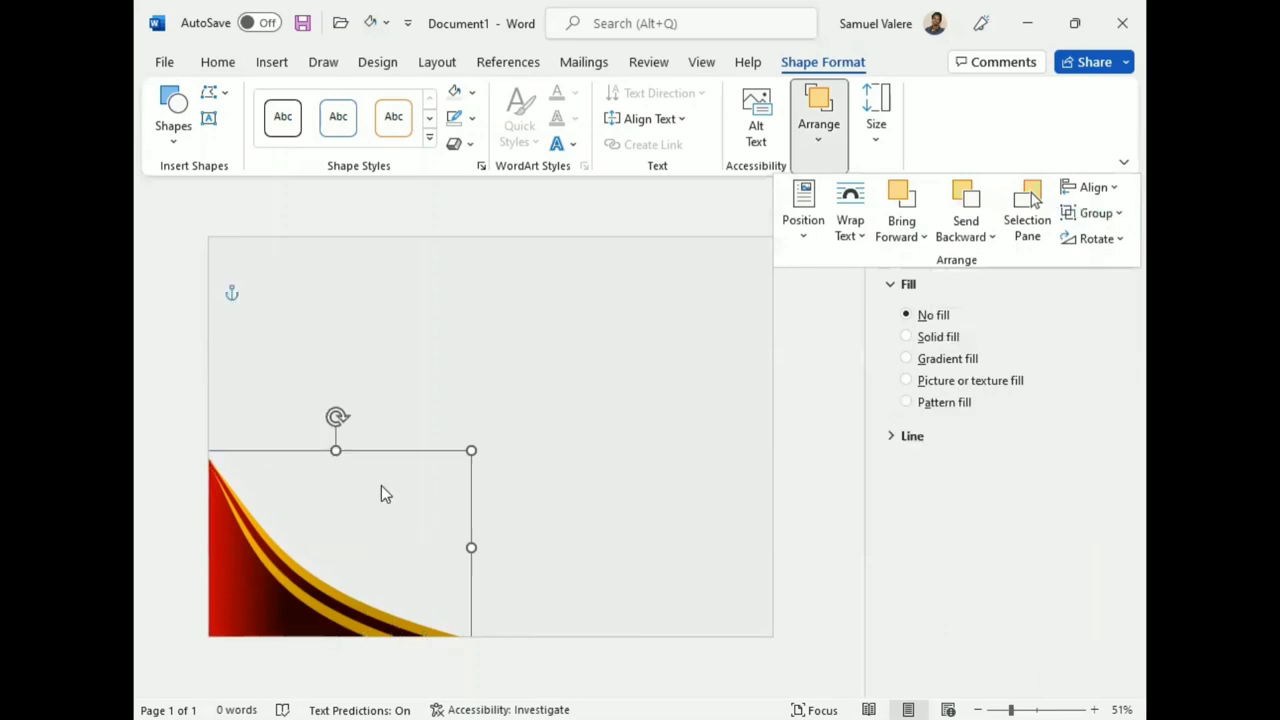
Copy the curve group, rotate the copy 90°, and fit it into the top-right corner.
left_click(1119, 197)
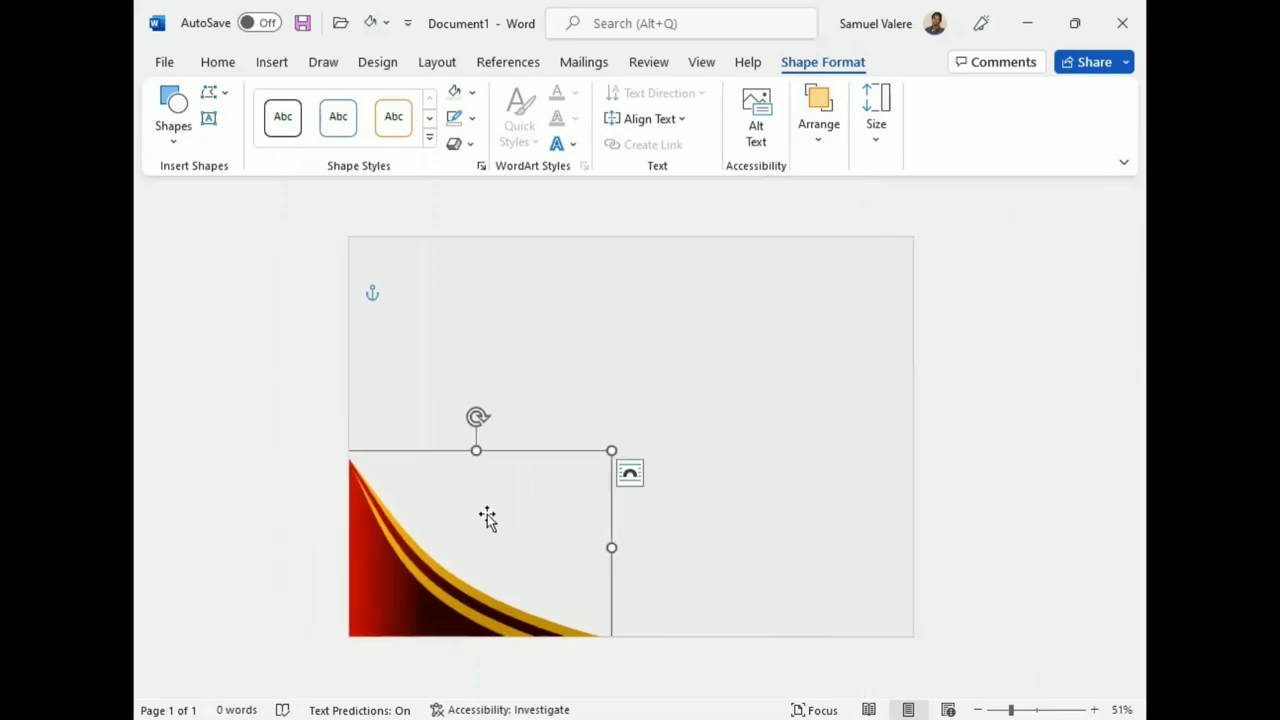
key("Right")
key("Down")
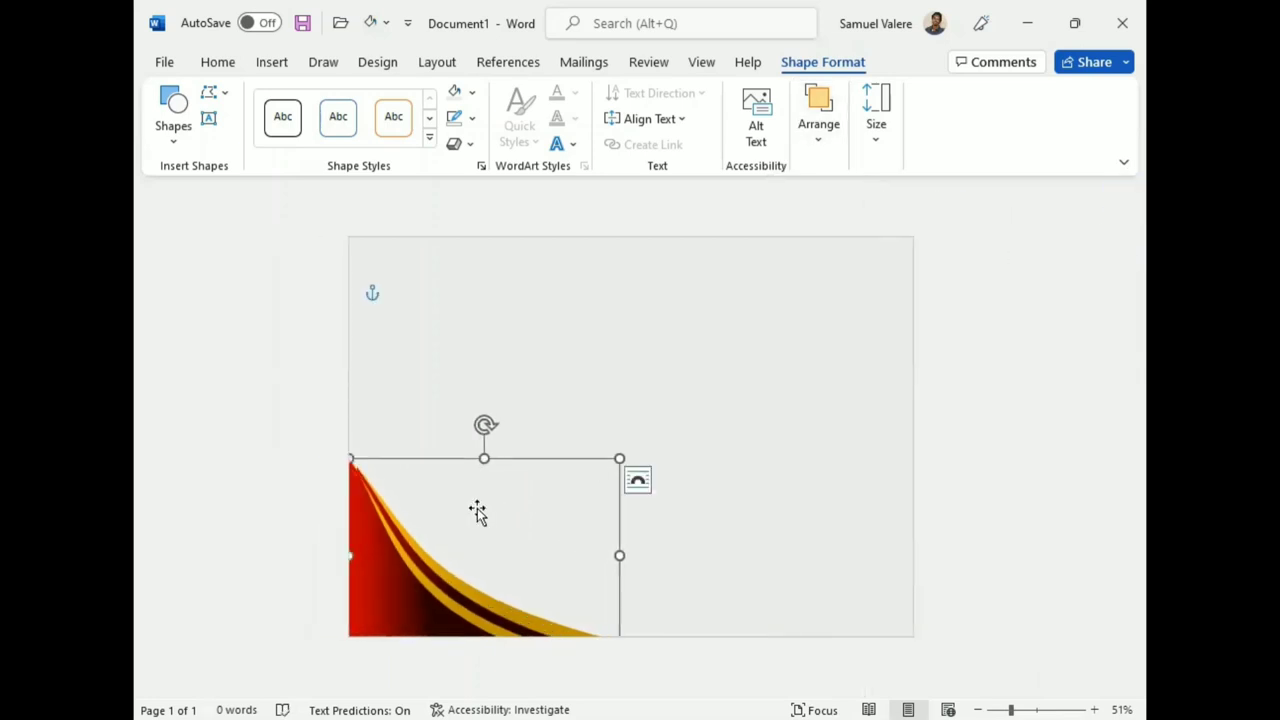
left_click_drag(477, 512, 731, 339)
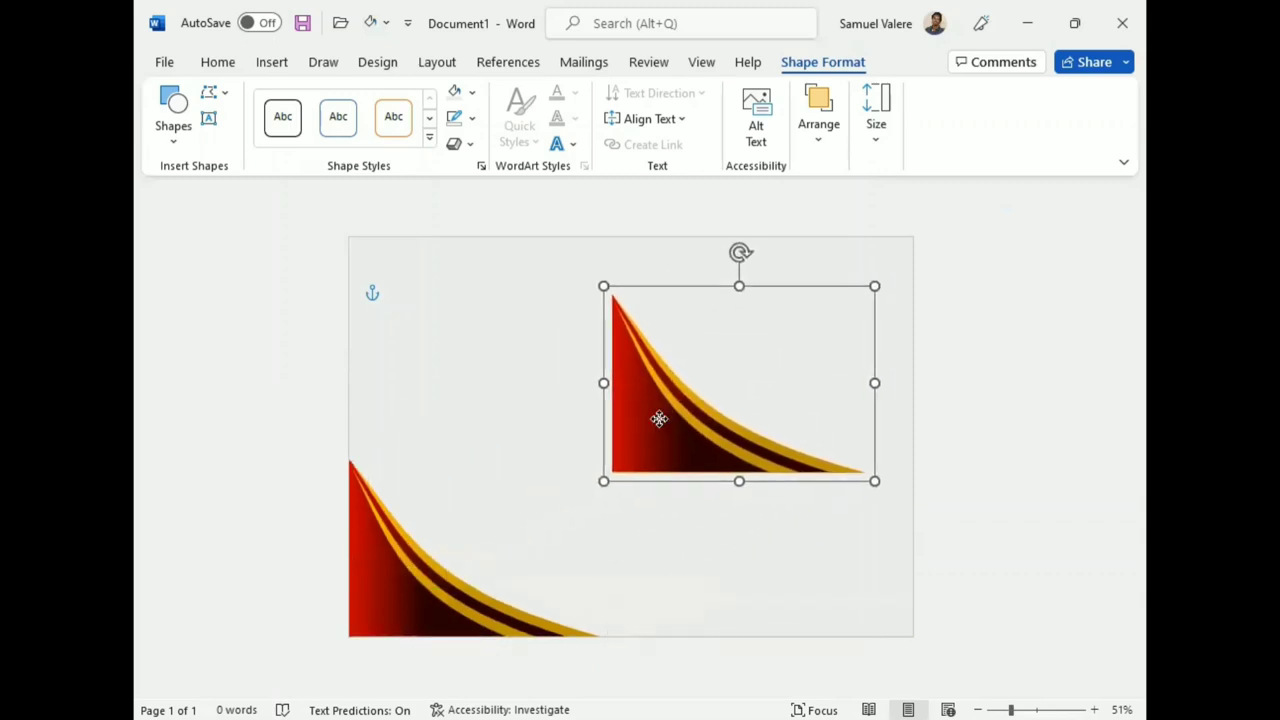
left_click(819, 130)
left_click(1095, 239)
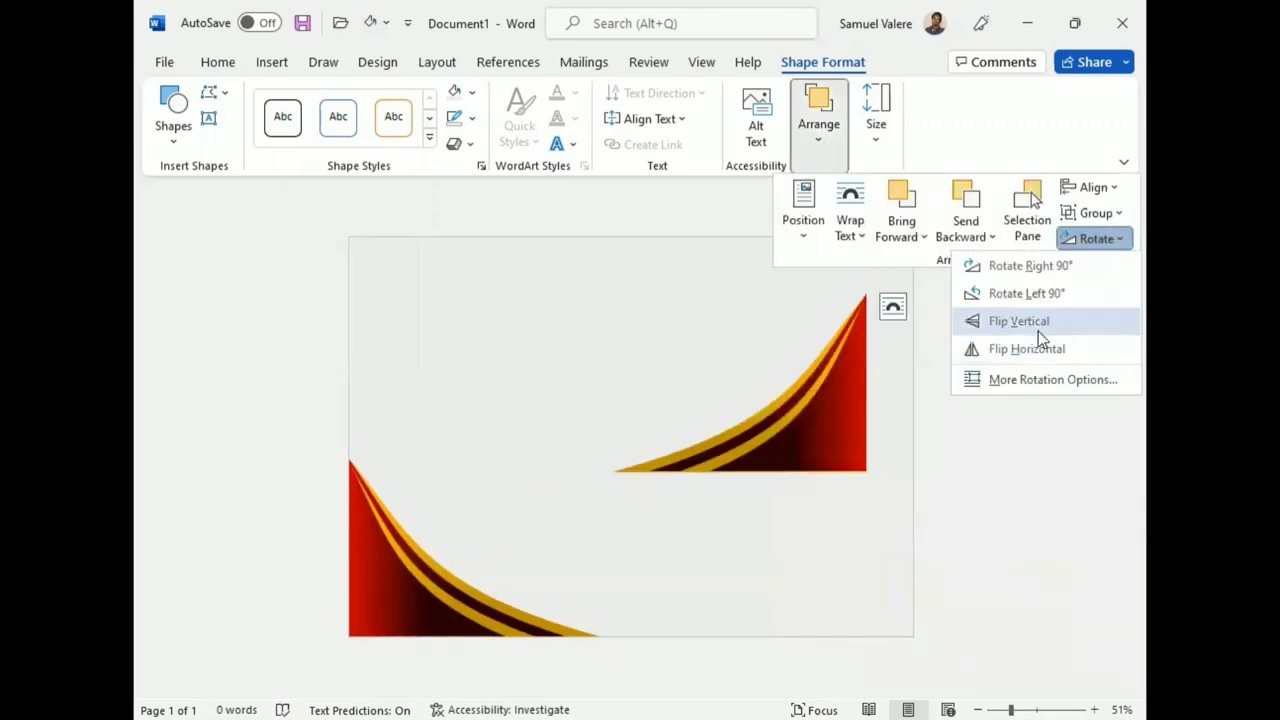
left_click(1032, 266)
left_click_drag(909, 381, 785, 472)
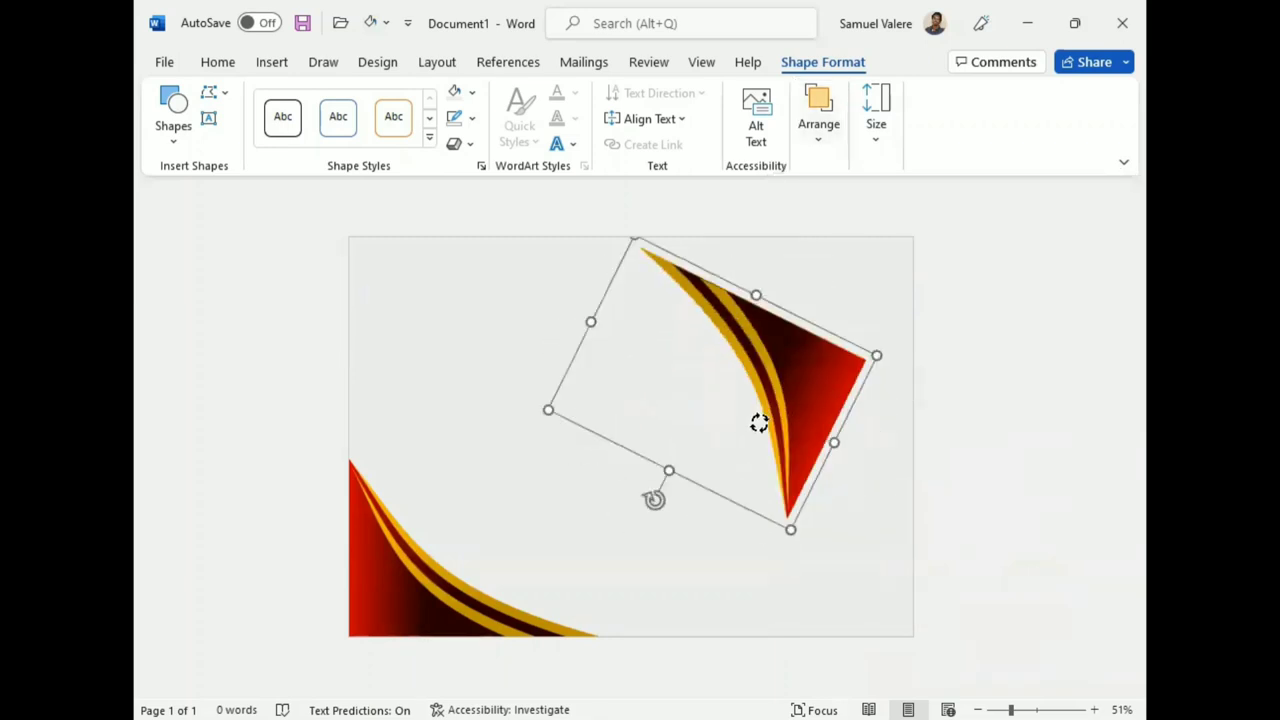
left_click_drag(829, 337, 895, 320)
left_click_drag(806, 491, 797, 486)
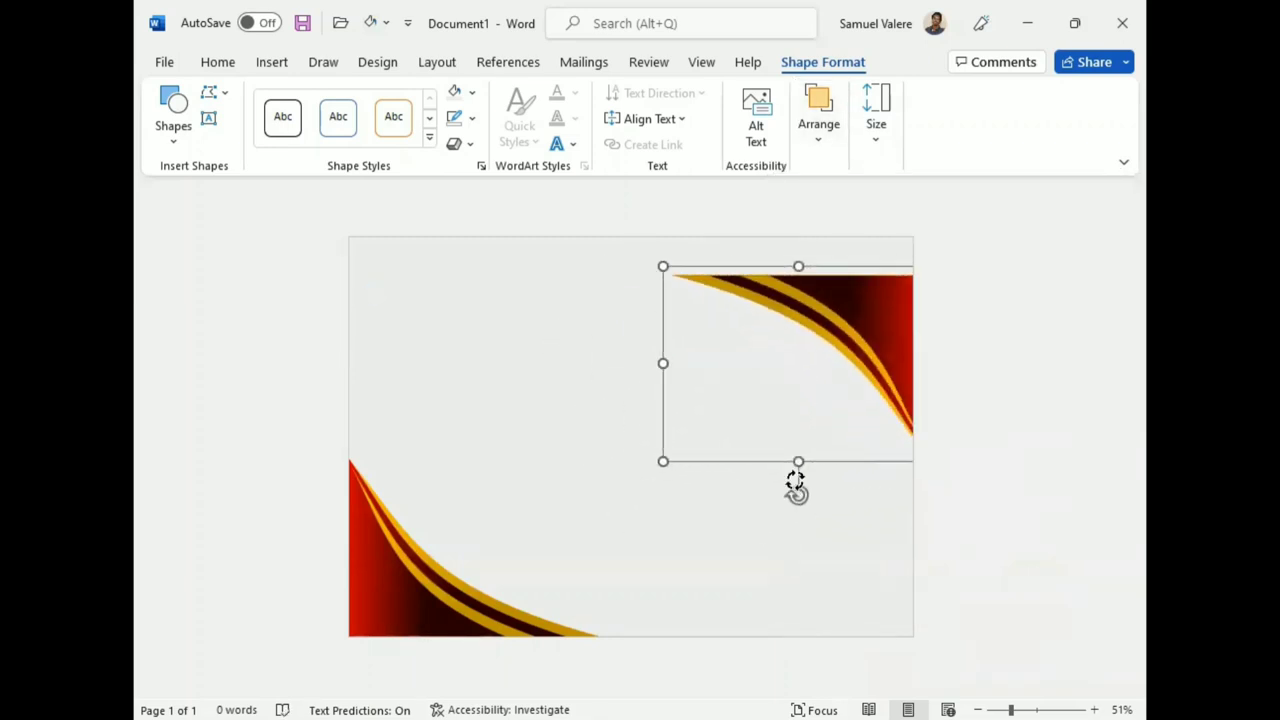
mouse_move(902, 325)
left_mouse_down()
mouse_move(874, 303)
mouse_move(876, 279)
left_mouse_up()
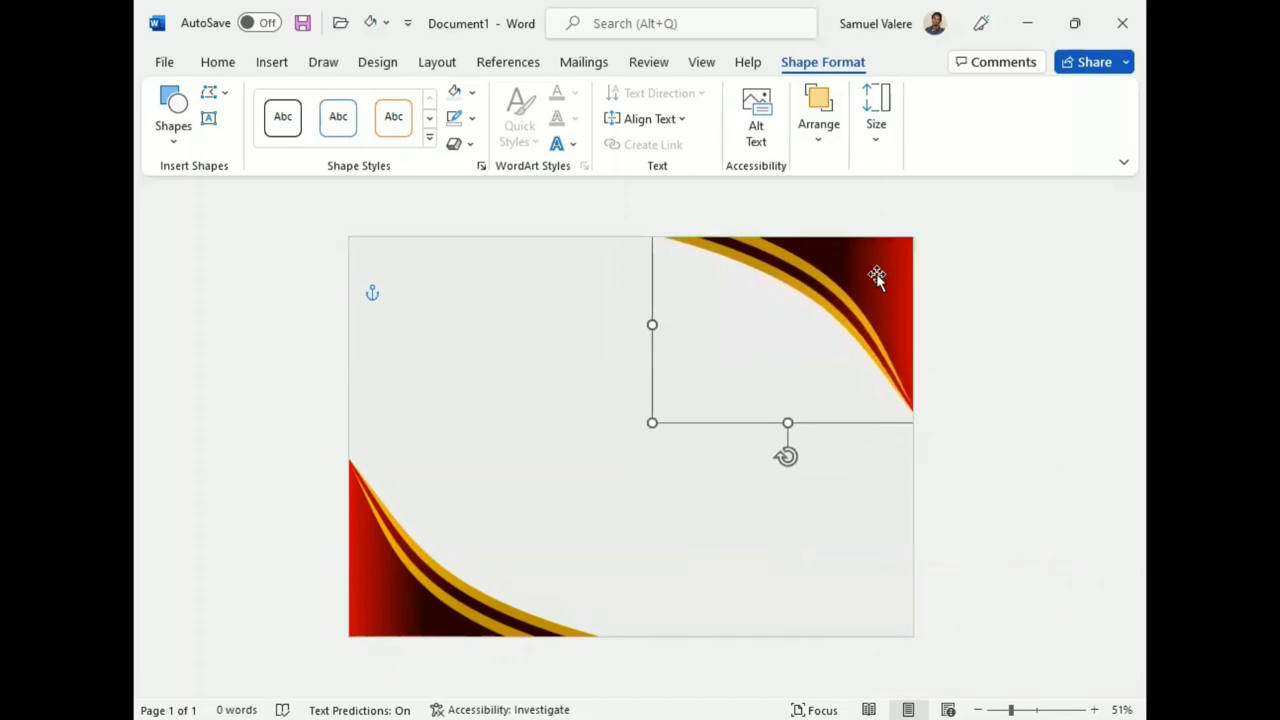
left_click(772, 514)
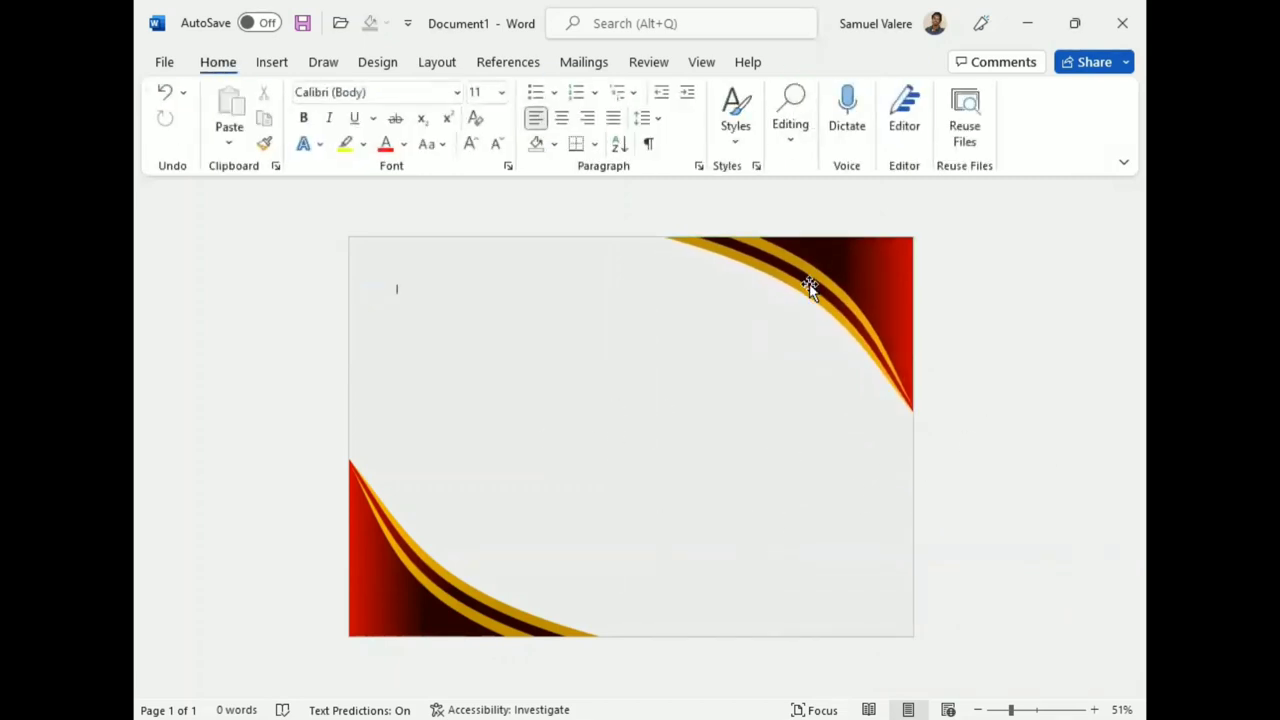
Draw a Chord shape and adjust its handles into a full, flat half-ellipse.
left_click(272, 64)
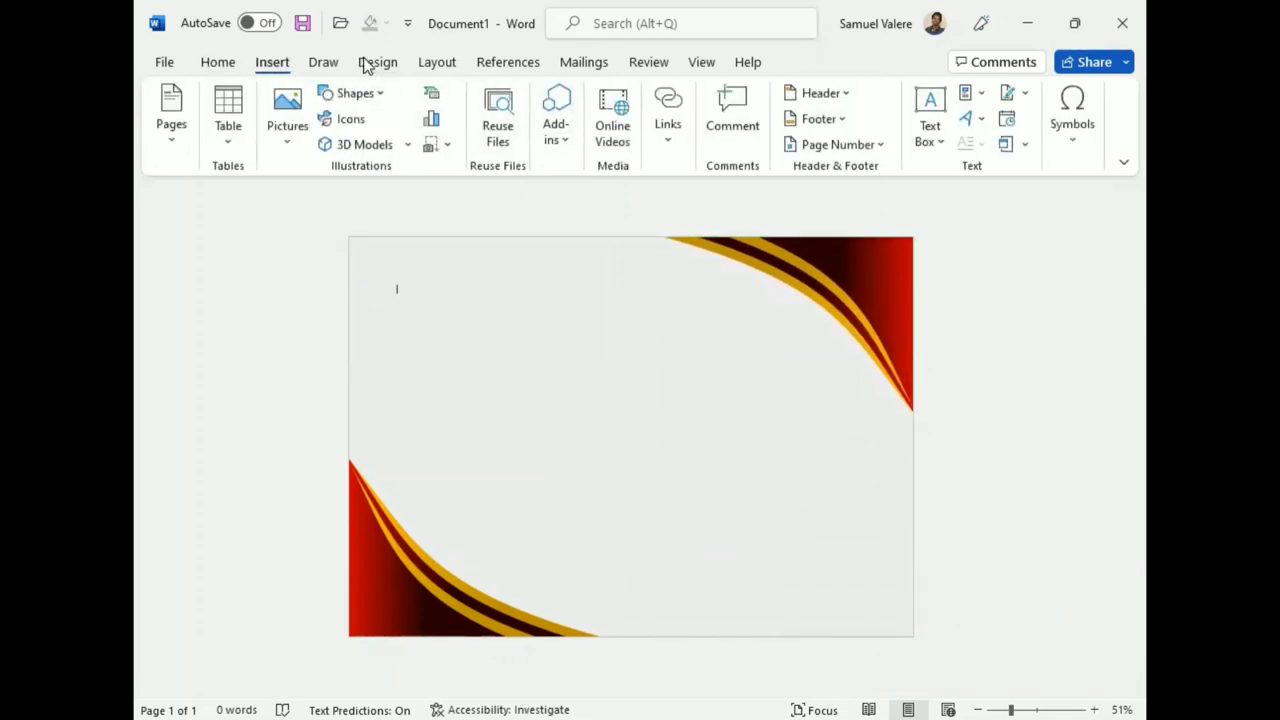
left_click(355, 94)
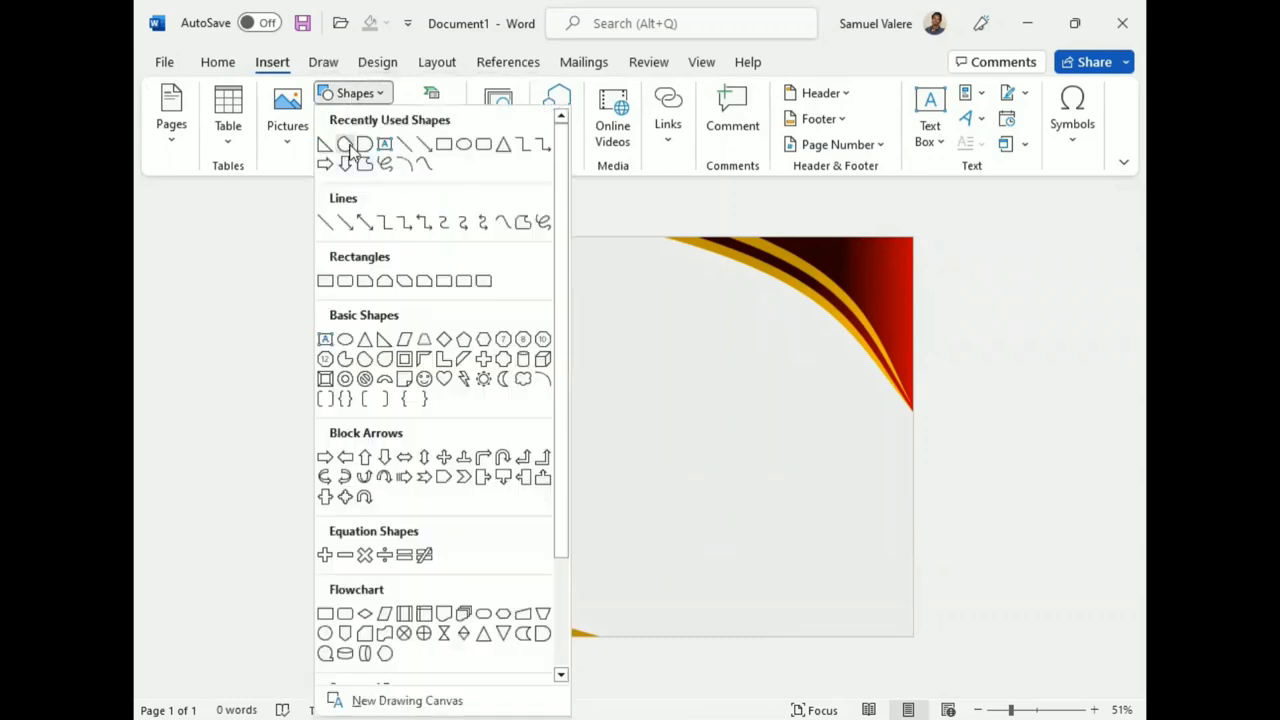
left_click_drag(558, 516, 621, 387)
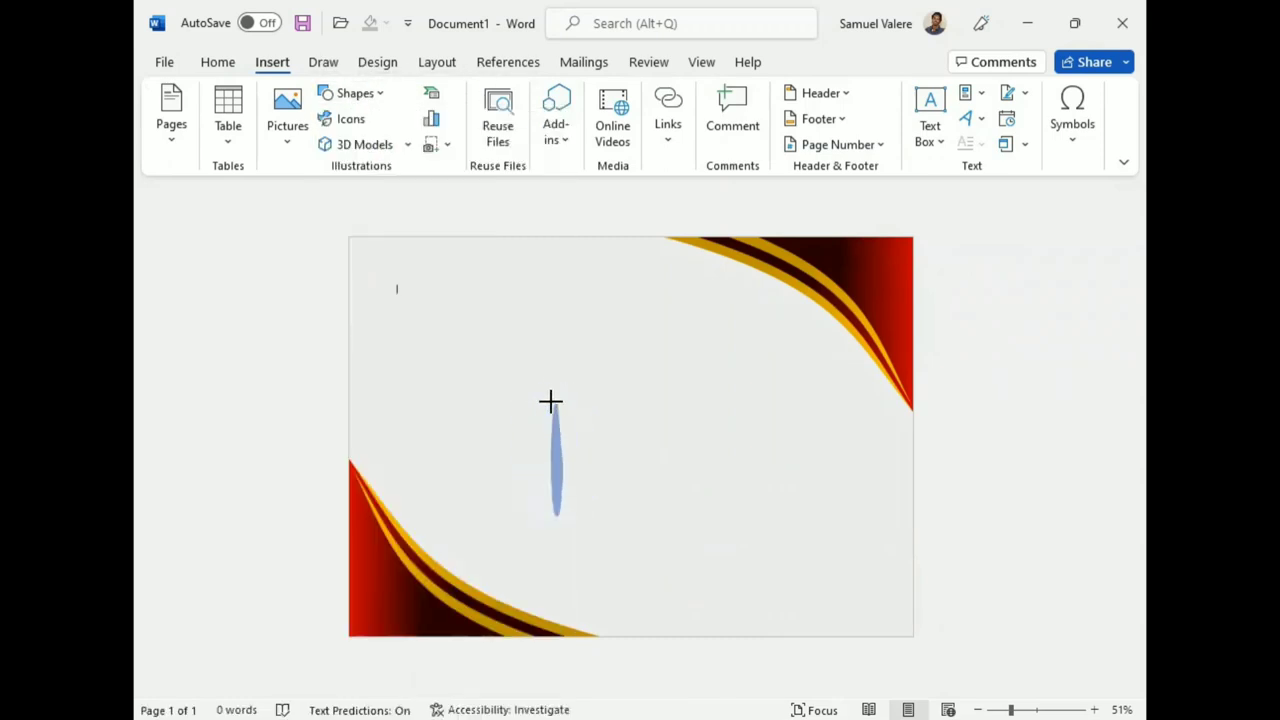
mouse_move(621, 387)
left_mouse_down()
mouse_move(593, 356)
mouse_move(660, 364)
mouse_move(690, 453)
left_mouse_up()
left_click_drag(568, 455, 525, 476)
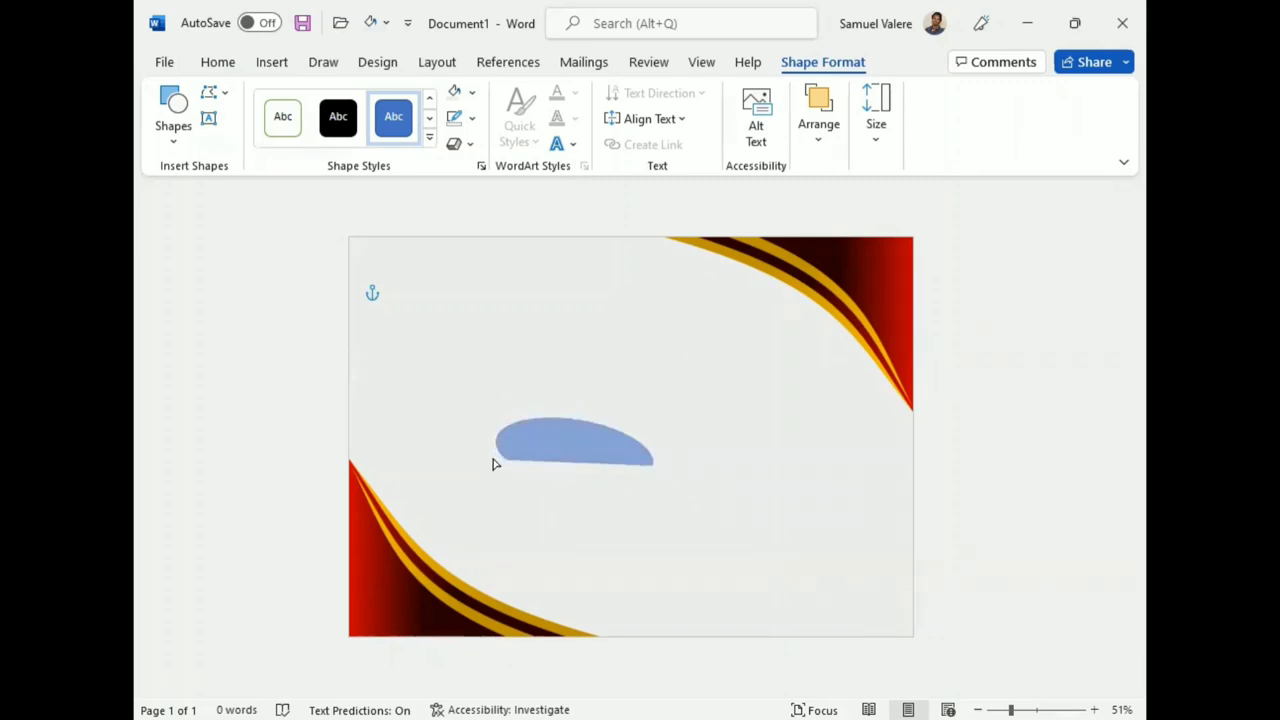
left_click_drag(525, 476, 496, 444)
left_click_drag(654, 470, 652, 494)
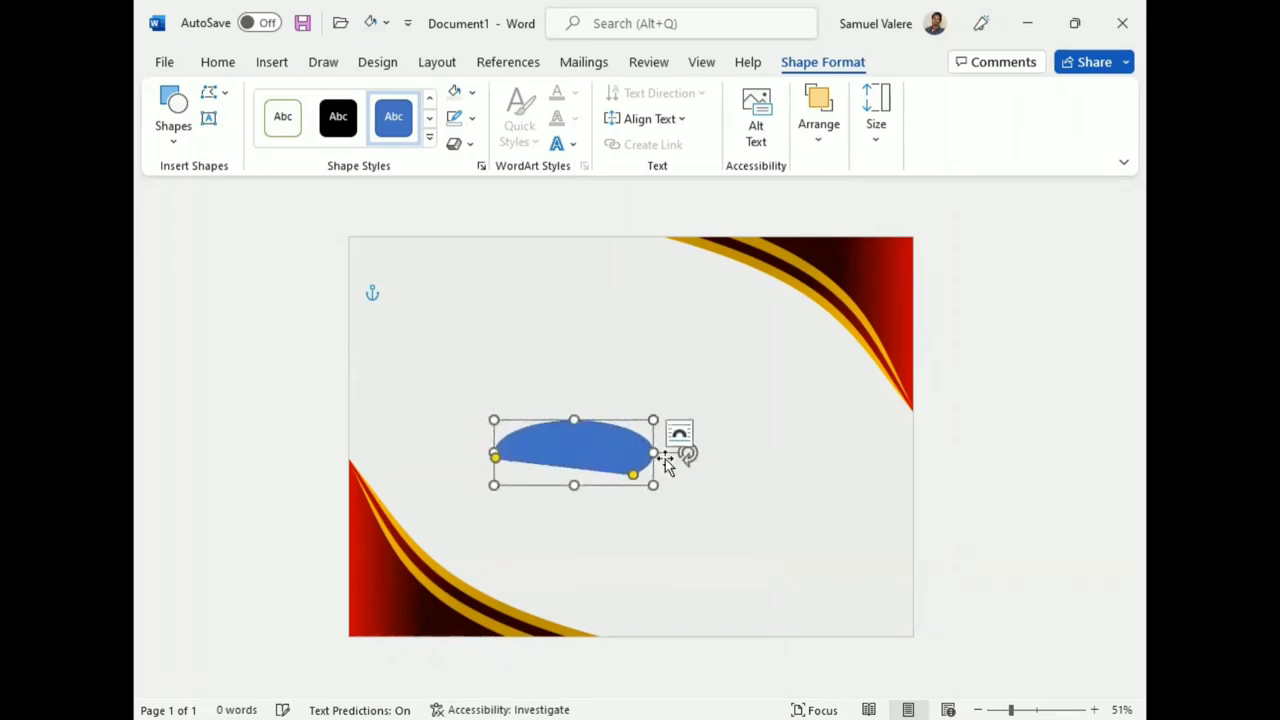
Move the chord to the page's bottom edge and enlarge it into a wide oval.
mouse_move(665, 459)
left_mouse_down()
mouse_move(706, 607)
mouse_move(728, 598)
left_mouse_up()
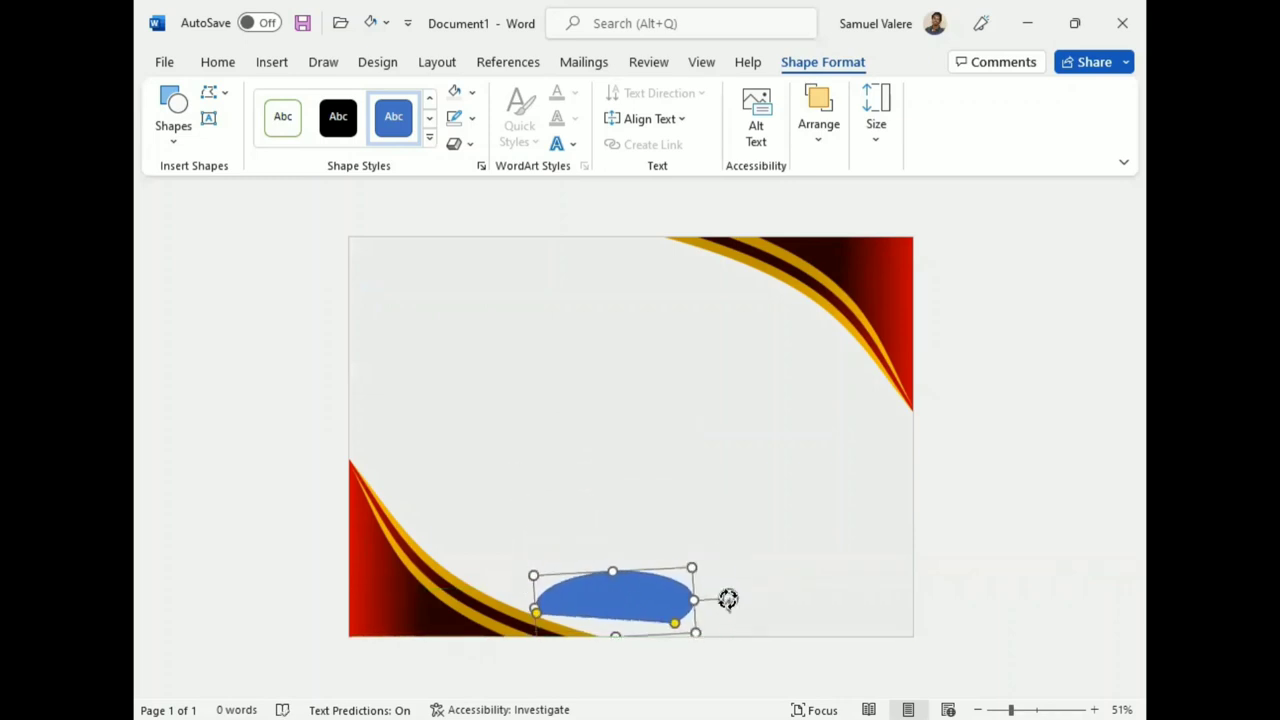
left_click_drag(609, 603, 546, 610)
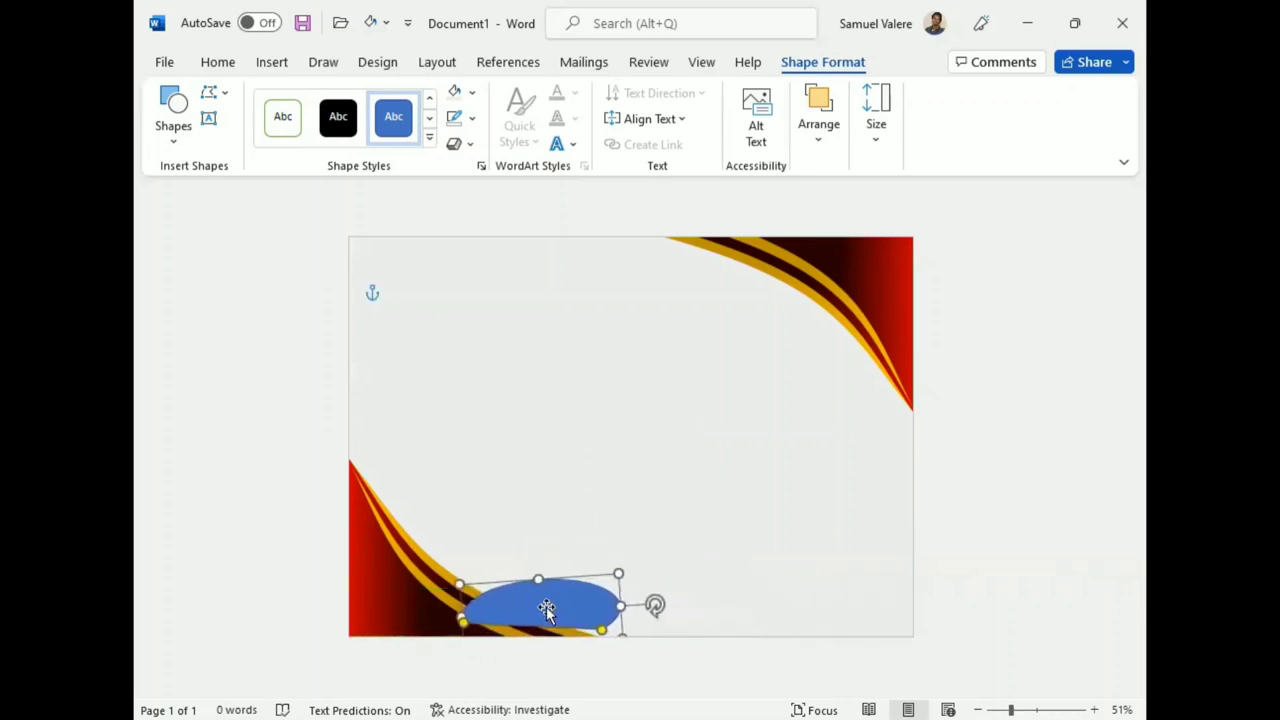
left_click_drag(618, 574, 657, 533)
left_click_drag(583, 591, 556, 630)
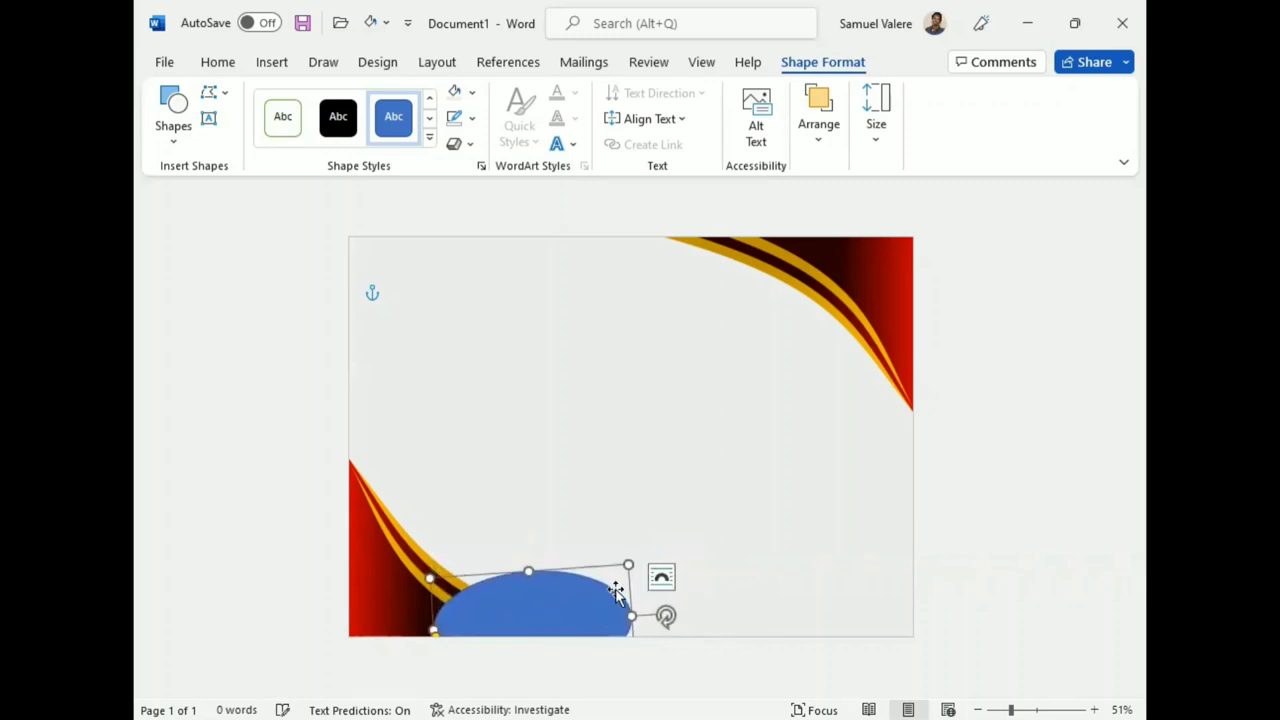
left_click_drag(628, 565, 660, 568)
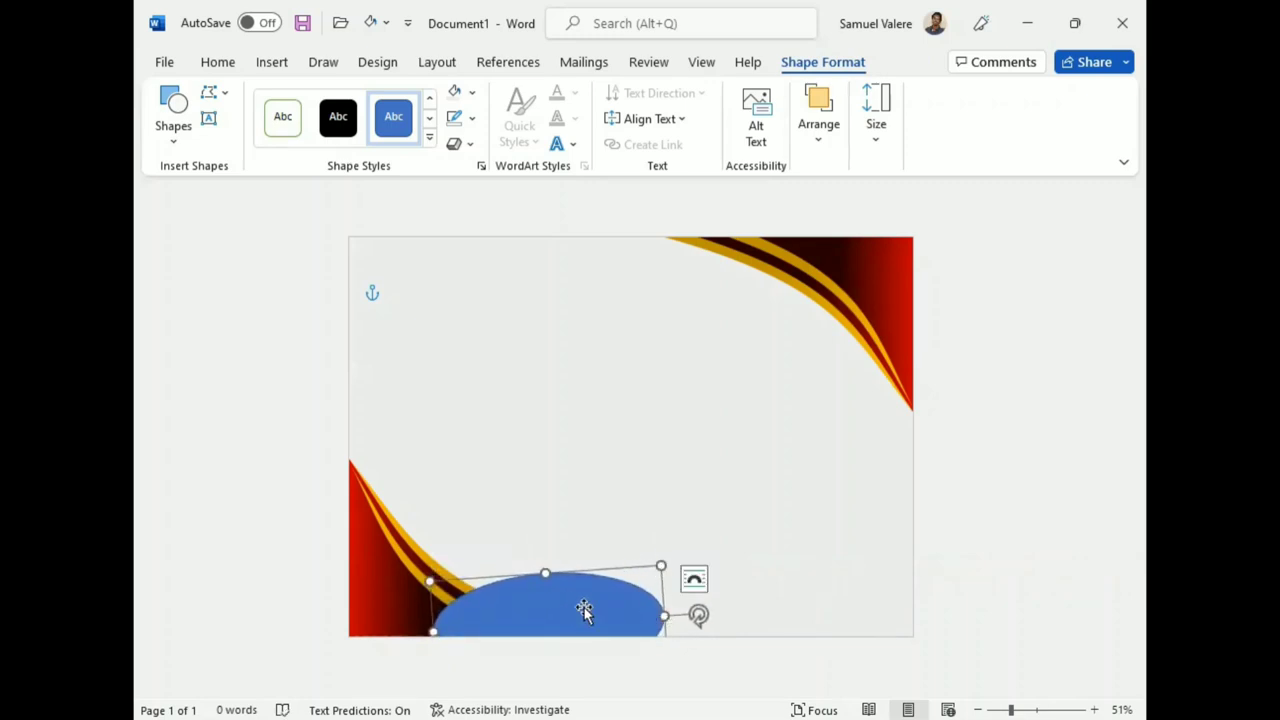
Remove the oval's outline and send it backward behind the lower-left stripes.
left_click(472, 118)
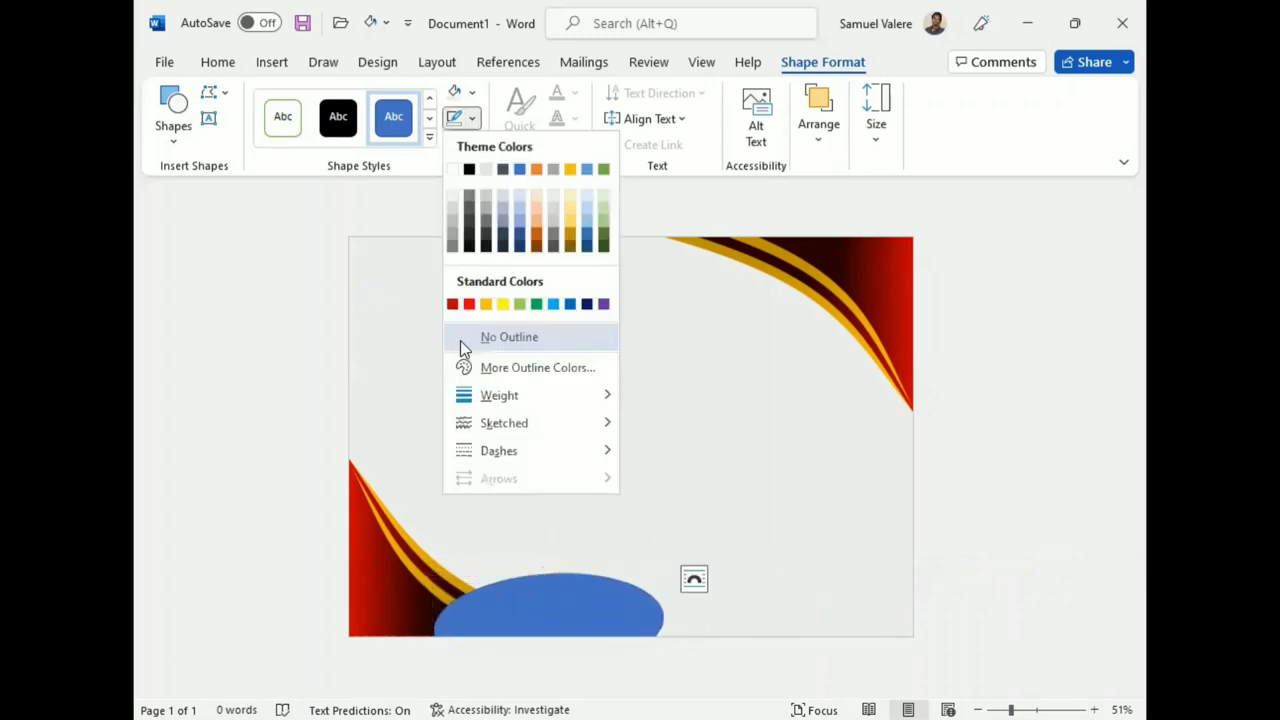
left_click(460, 340)
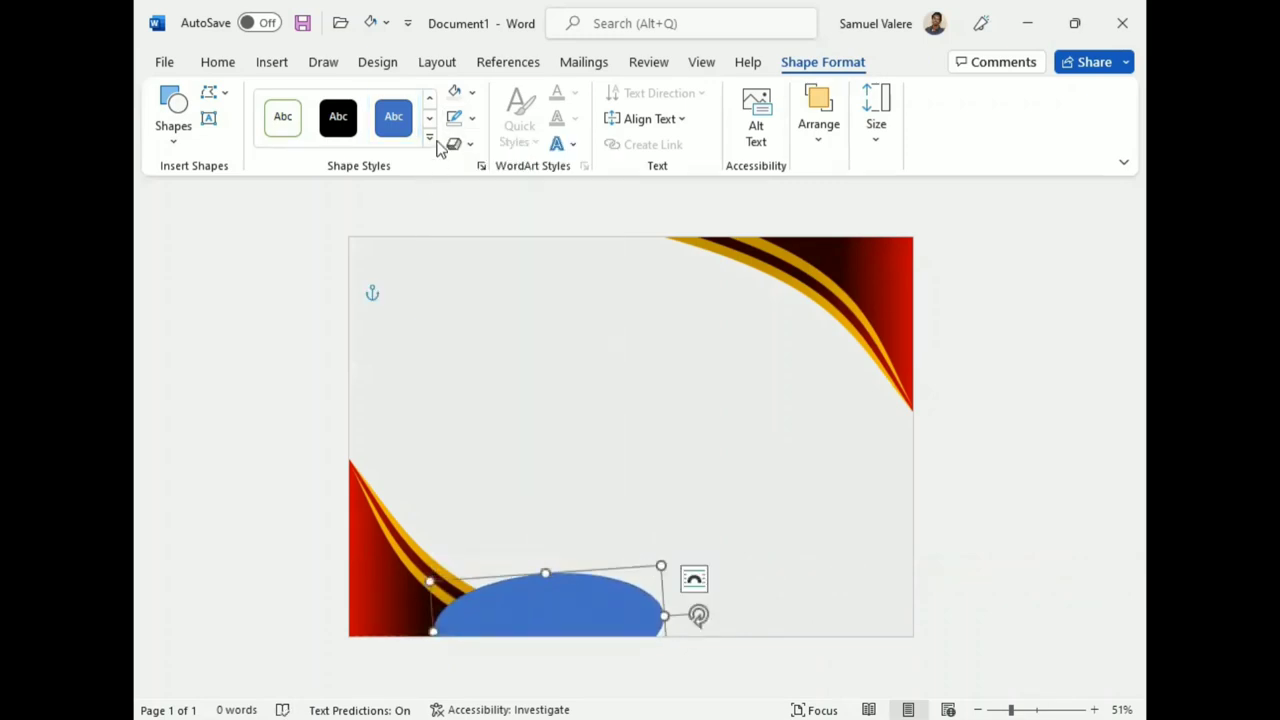
left_click(820, 140)
left_click(968, 200)
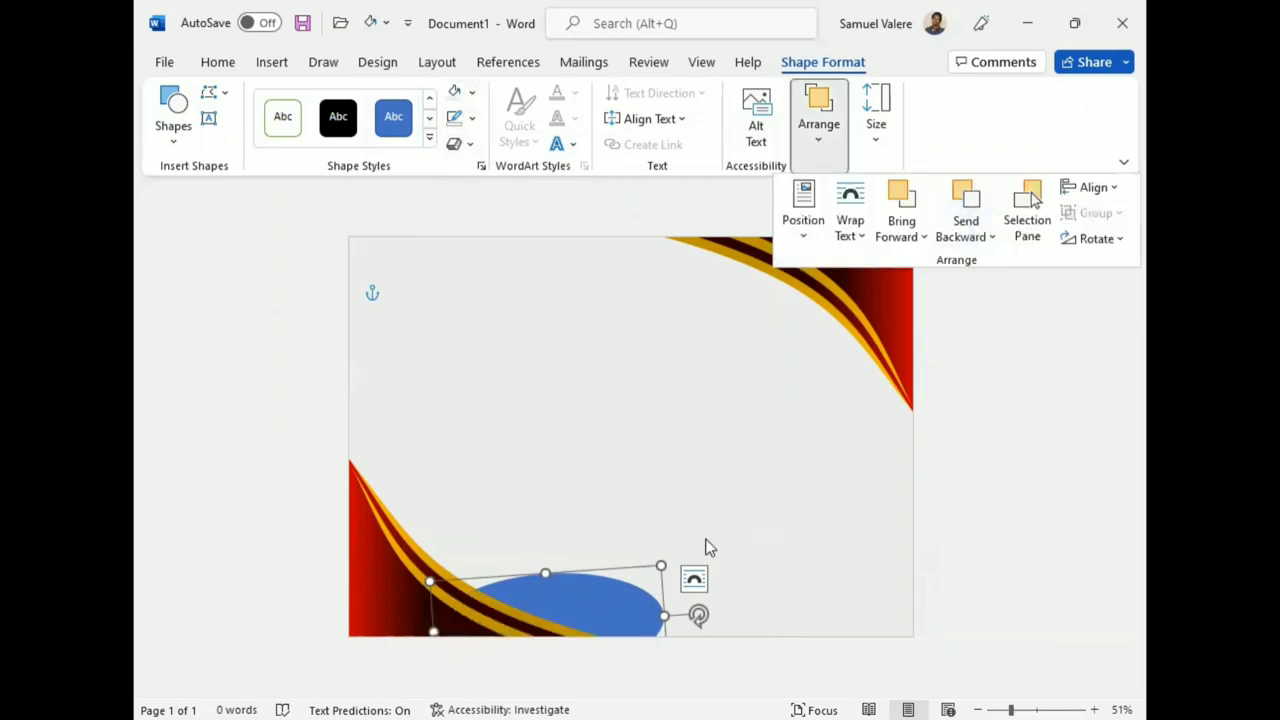
Stretch the oval wider to the right, tilt it slightly and make it taller.
left_click_drag(662, 568, 687, 577)
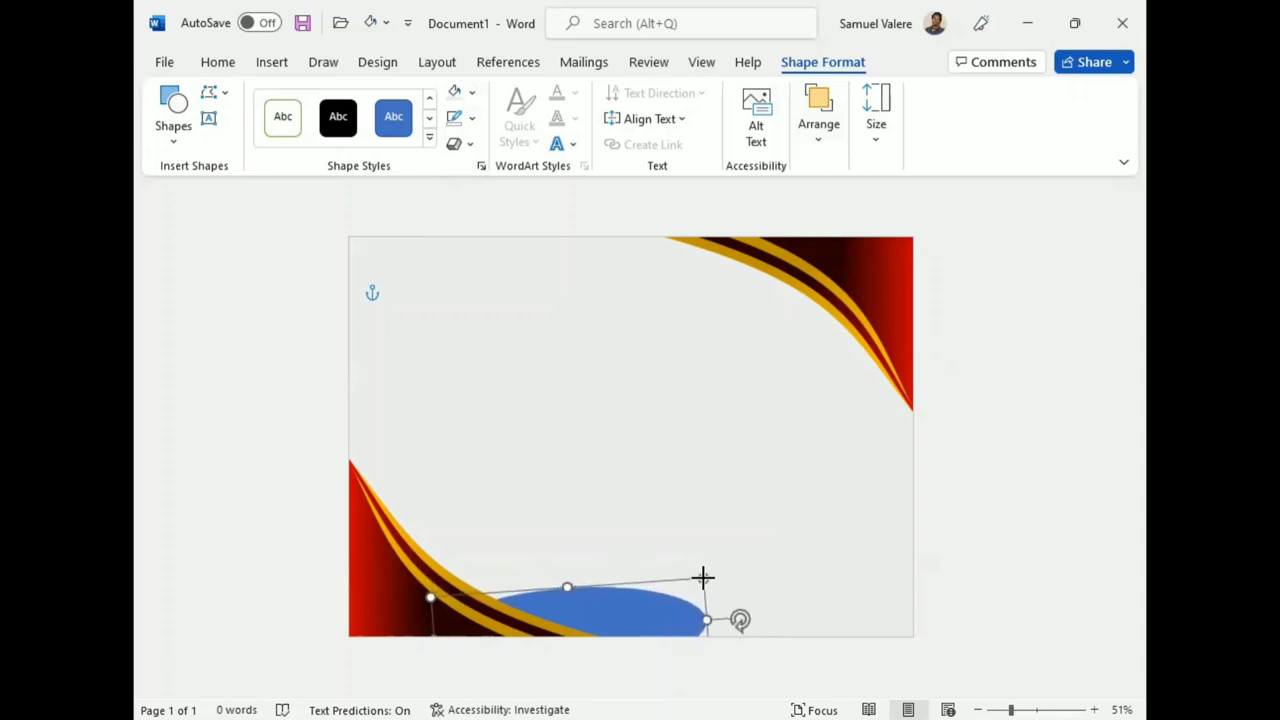
left_click_drag(687, 577, 703, 576)
left_click_drag(566, 583, 565, 575)
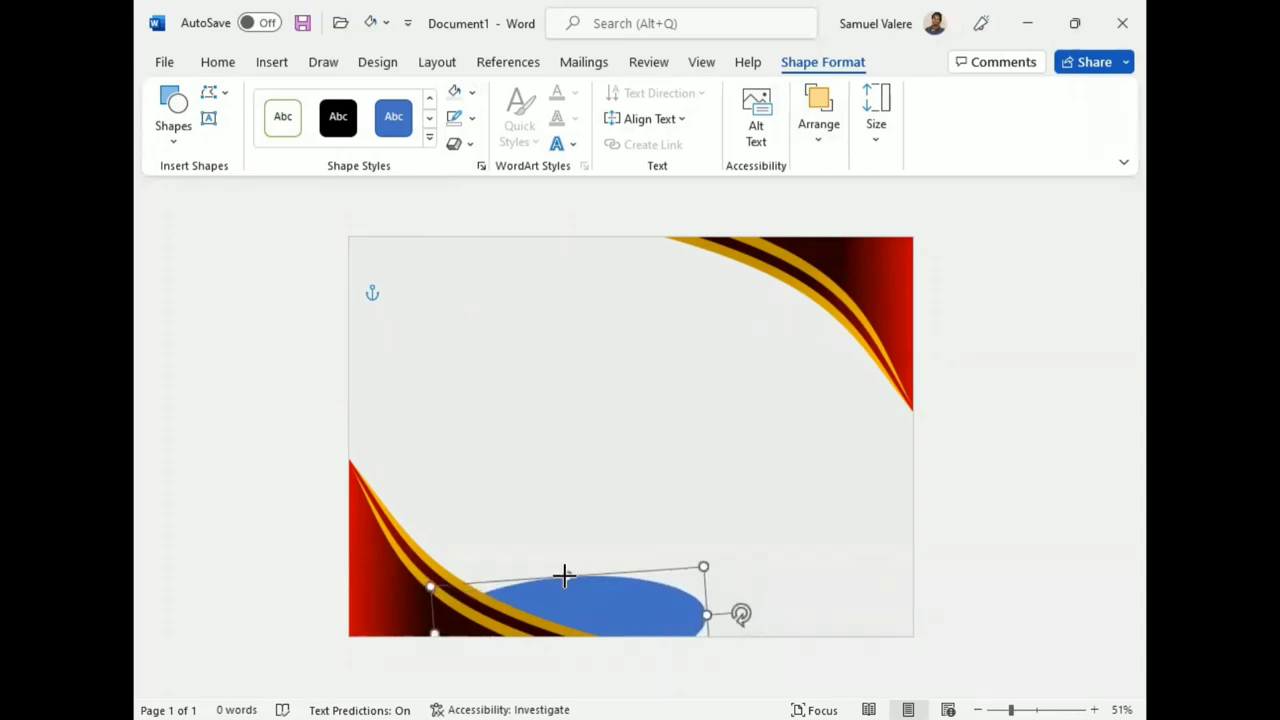
Give the oval a gradient fill via More Gradients and pull its top edge upward.
left_click(472, 92)
mouse_move(503, 397)
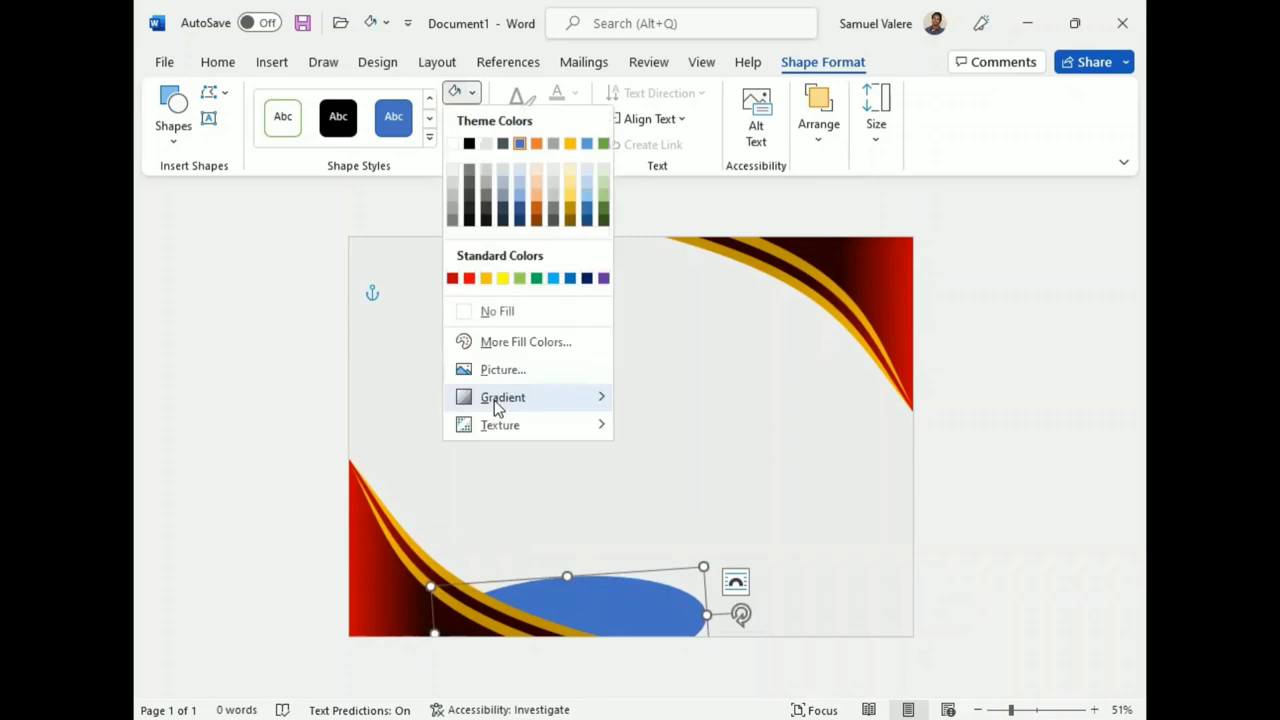
left_click(694, 693)
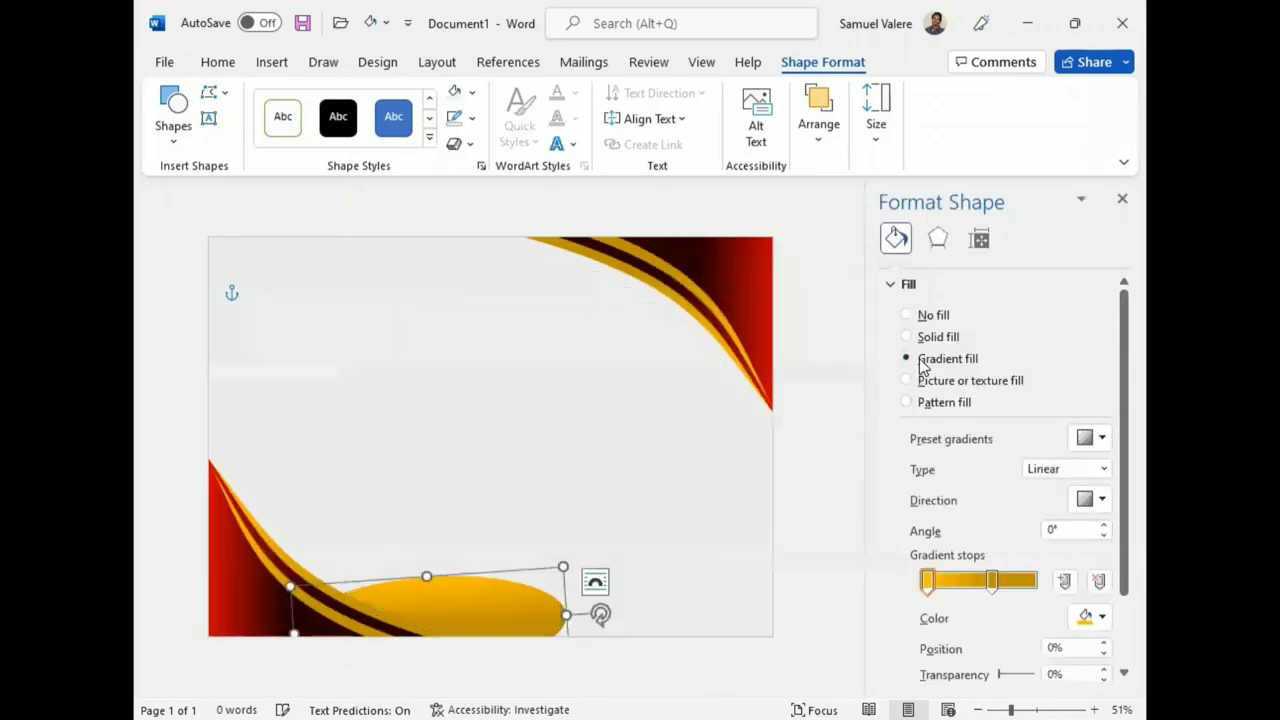
left_click(443, 600)
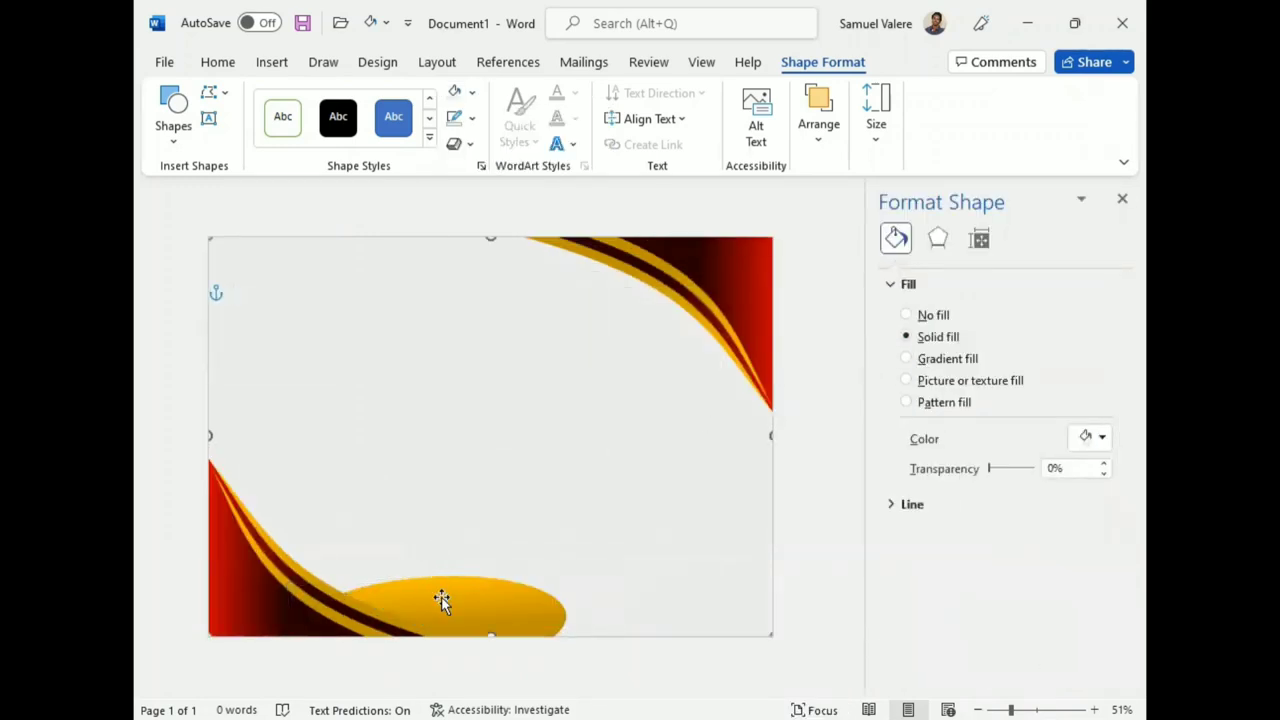
left_click(423, 574)
left_click_drag(423, 574, 463, 562)
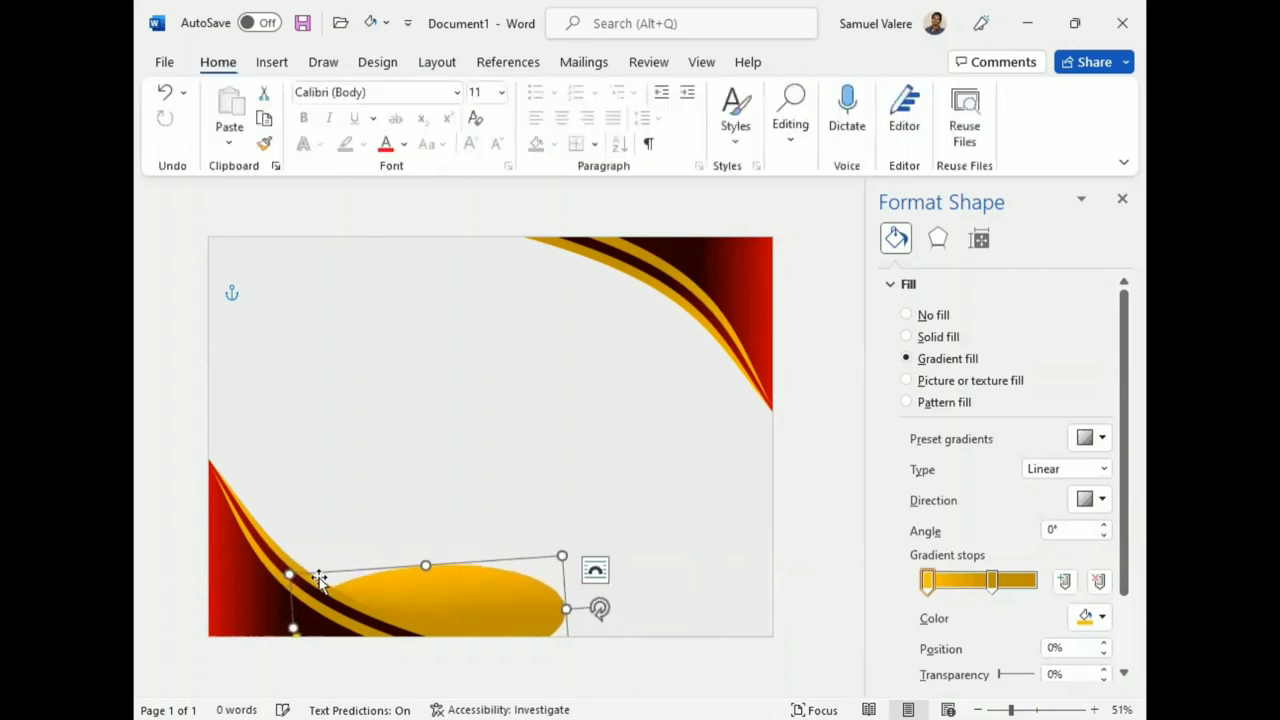
Check the lower-left red stripe's gradient colours, then select the oval's 60% gradient stop.
left_click(466, 604)
left_click(464, 599)
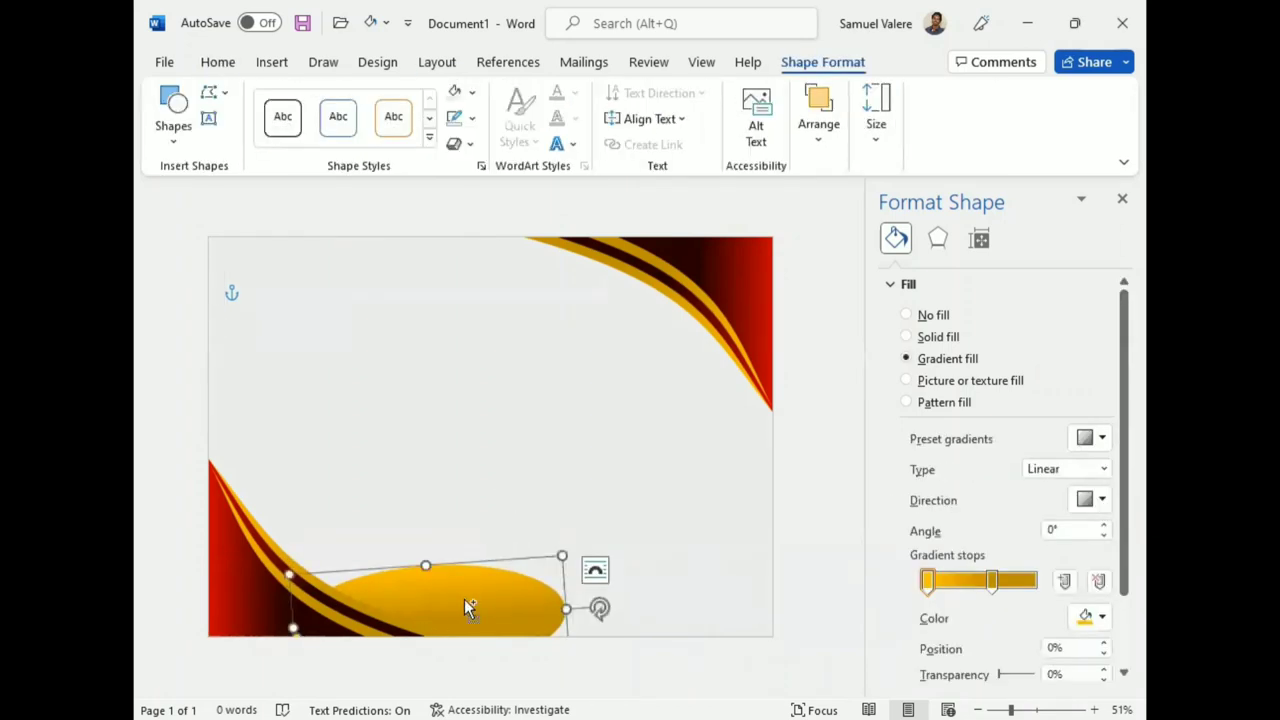
left_click(239, 582)
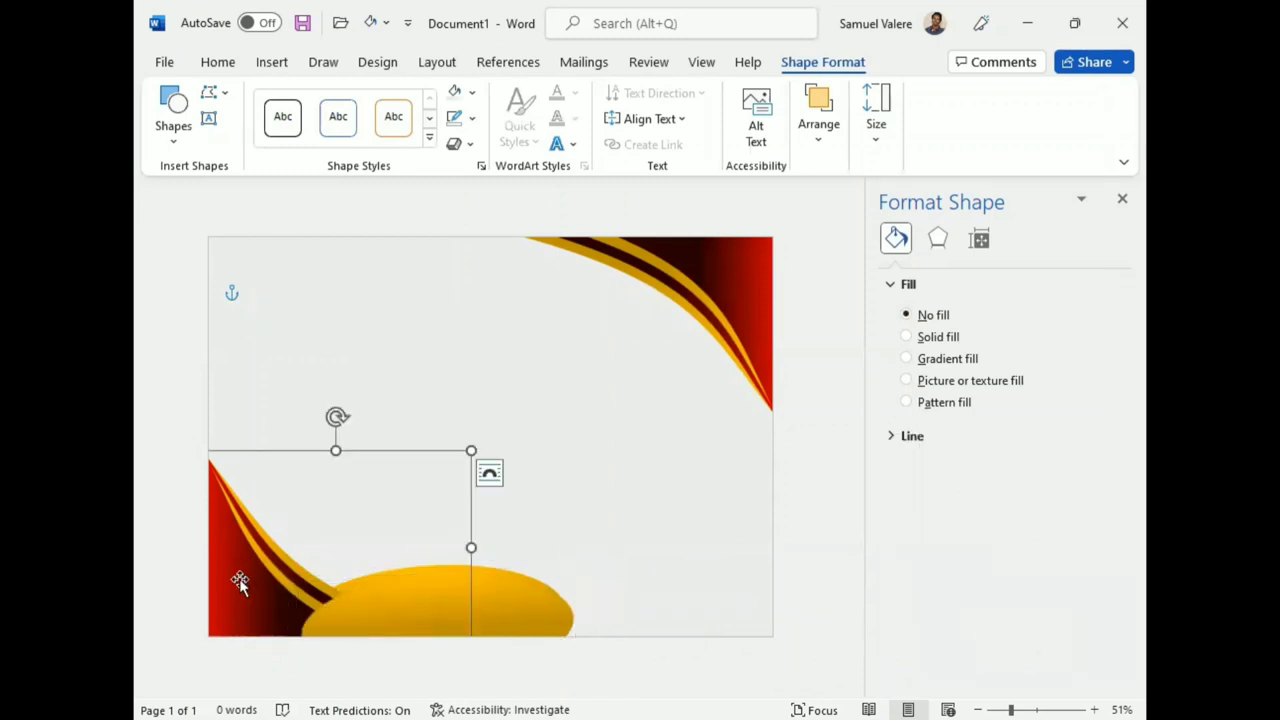
left_click(245, 602, "shift")
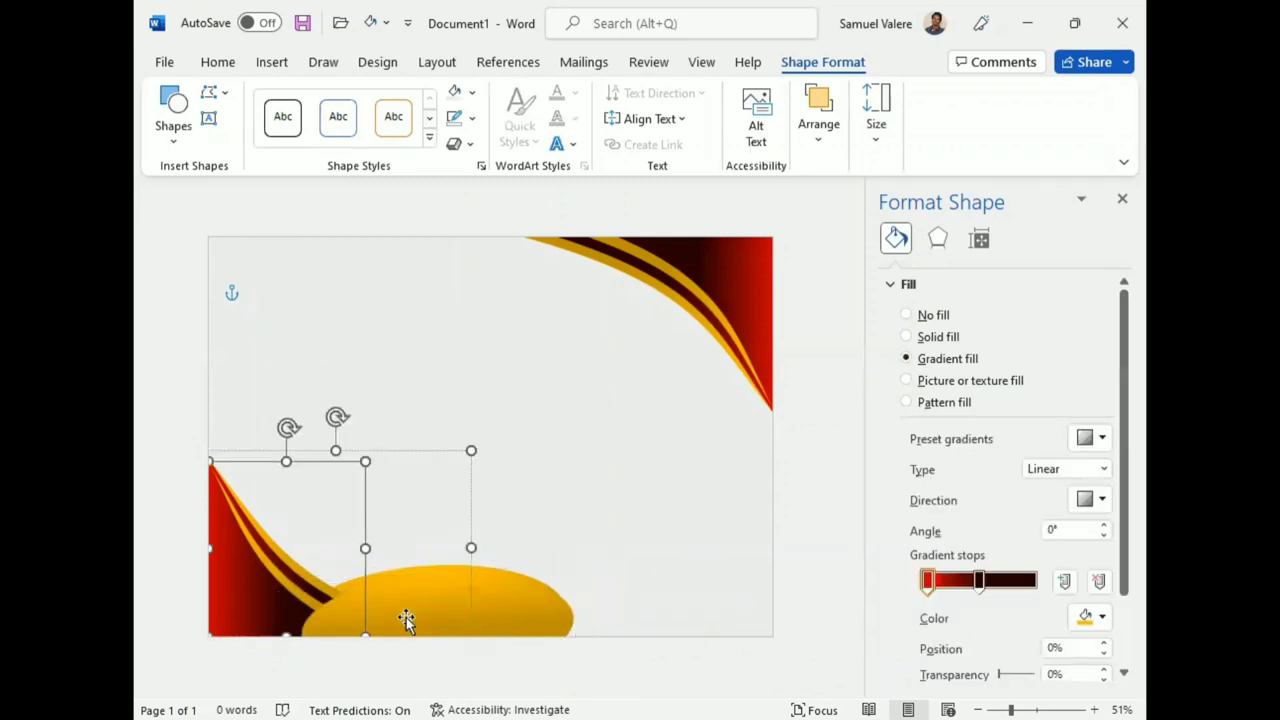
left_click(519, 612)
left_click(990, 580)
Set the oval's 60% gradient stop to Dark Red and lower its brightness.
left_click(1093, 617)
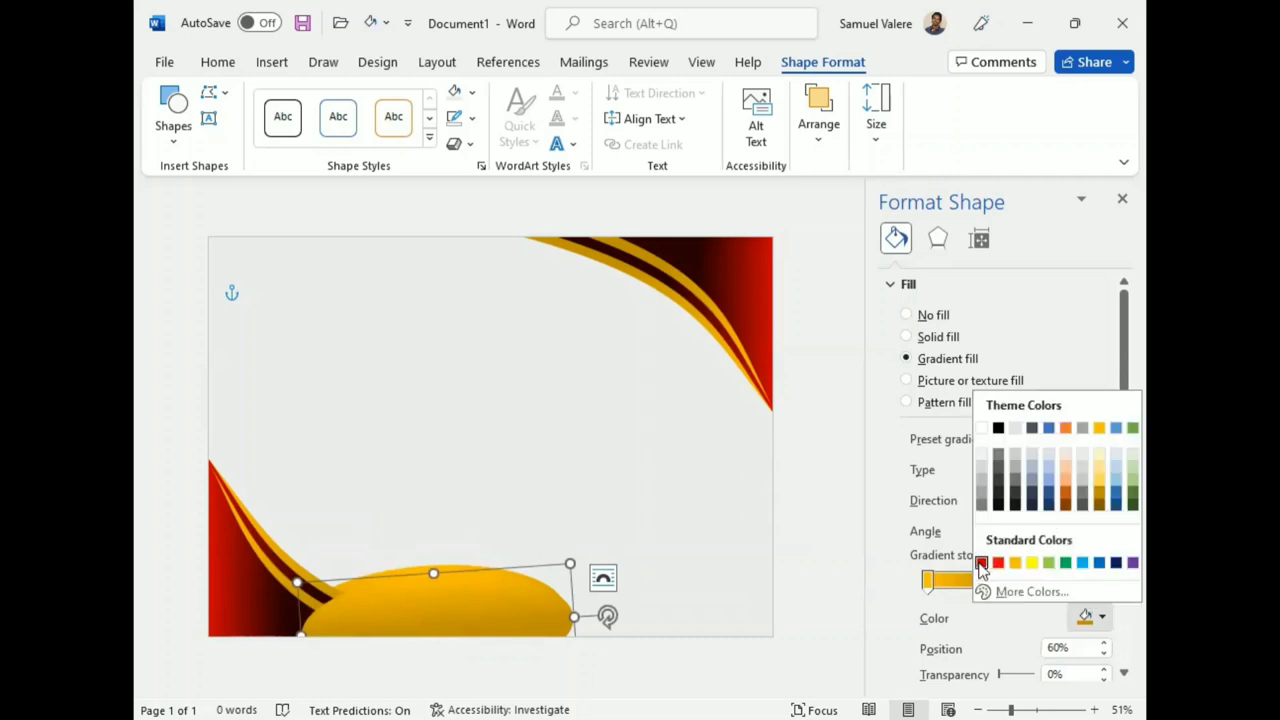
left_click(981, 563)
scroll(1069, 652, "down", 1)
scroll(895, 614, "down", 1)
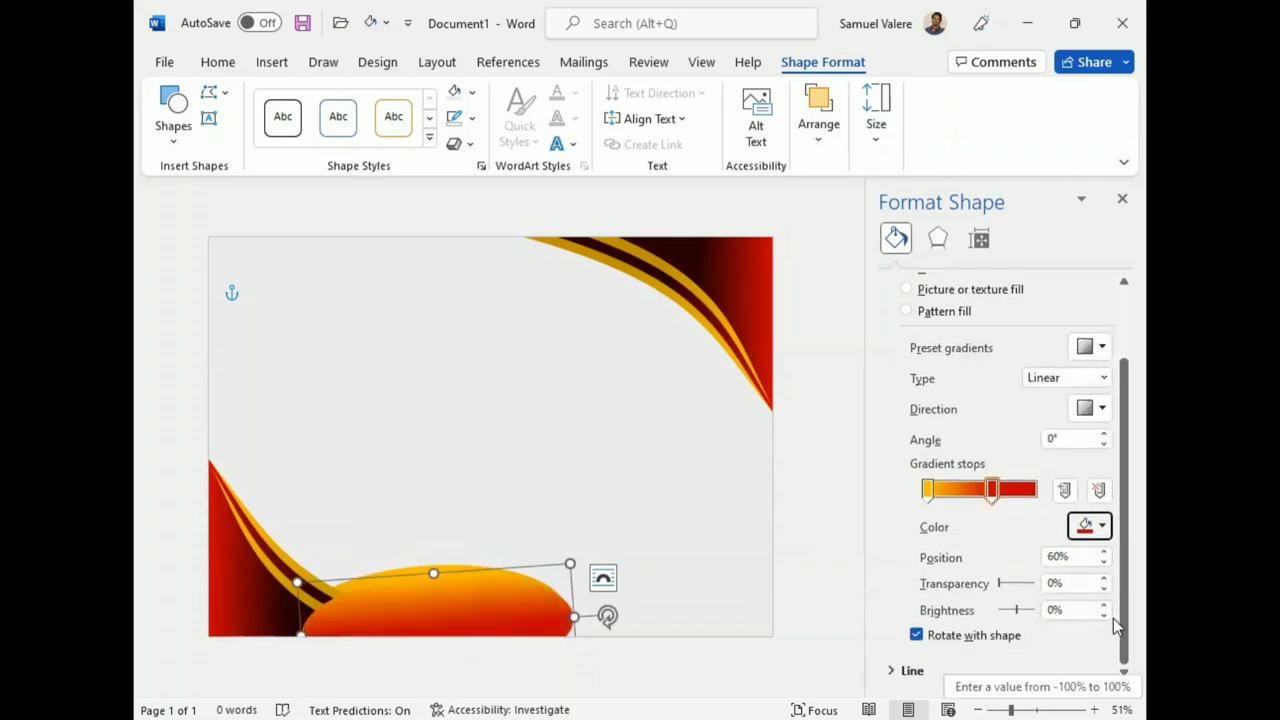
left_click(1104, 615)
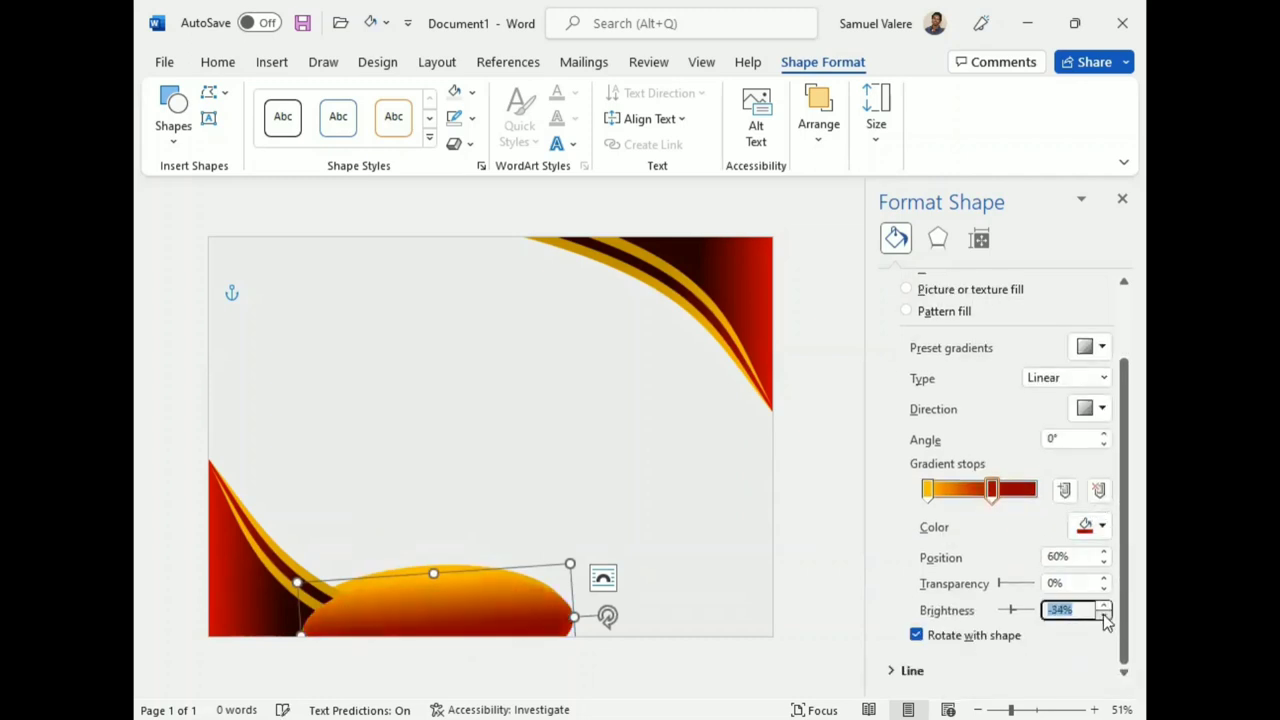
left_click(1104, 617)
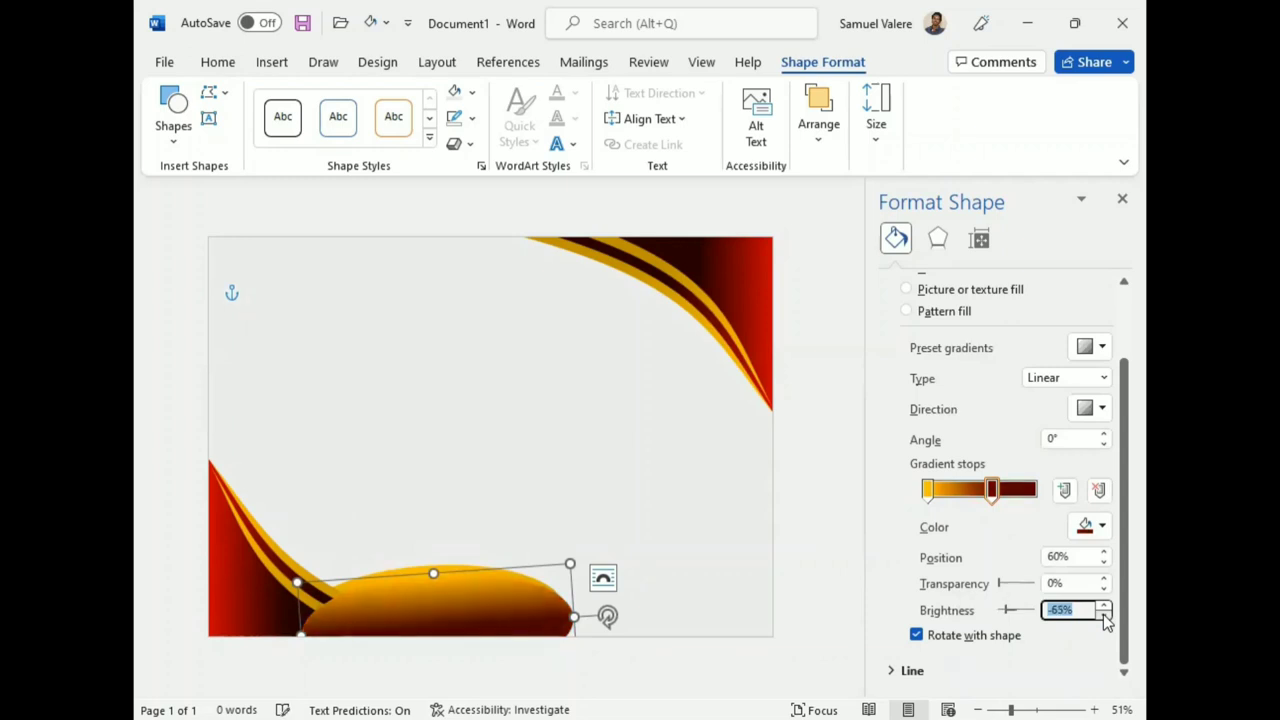
Set the first gradient stop to Dark Red at 3% brightness and check gradient direction.
left_click(927, 489)
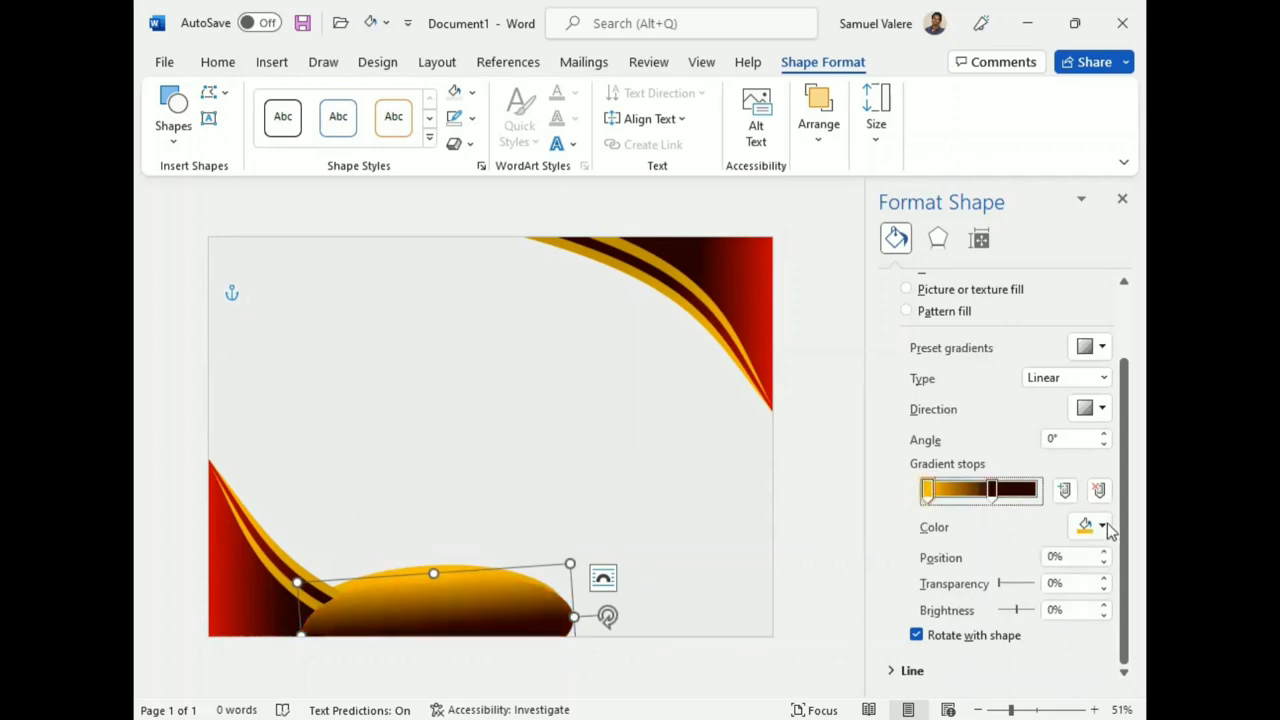
left_click(1101, 526)
left_click(982, 472)
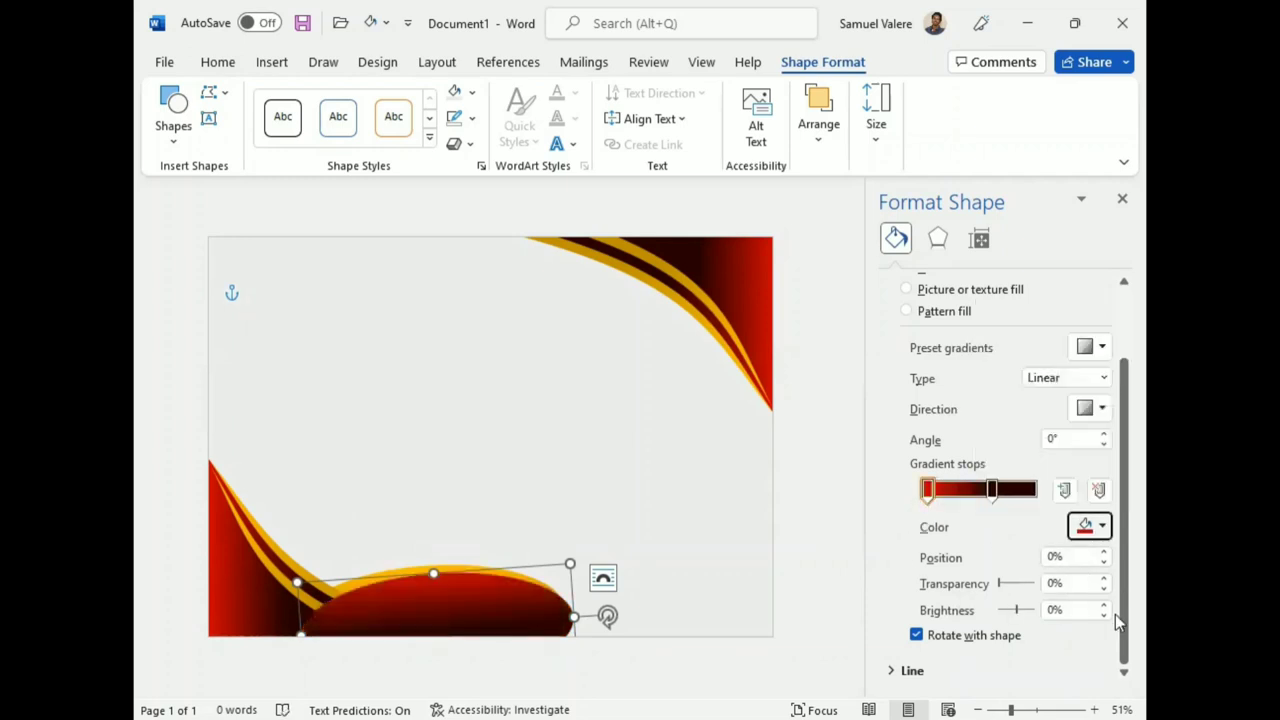
left_click(1104, 606)
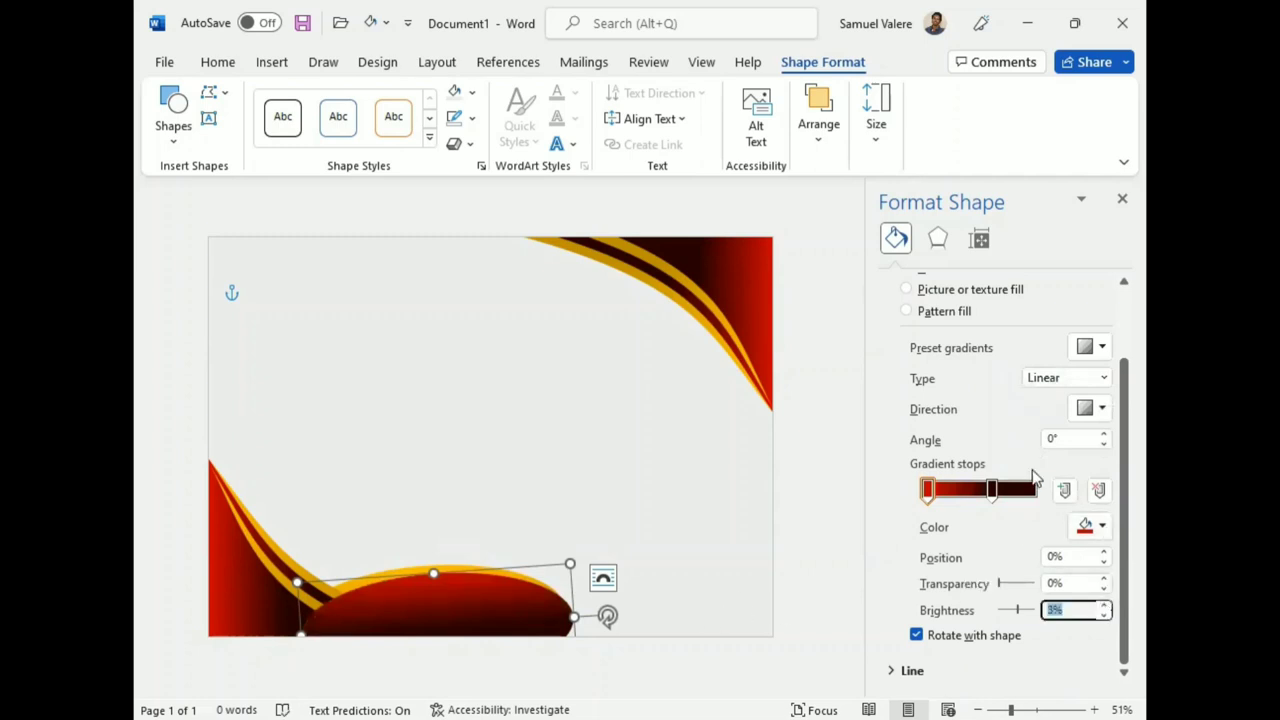
left_click(1104, 413)
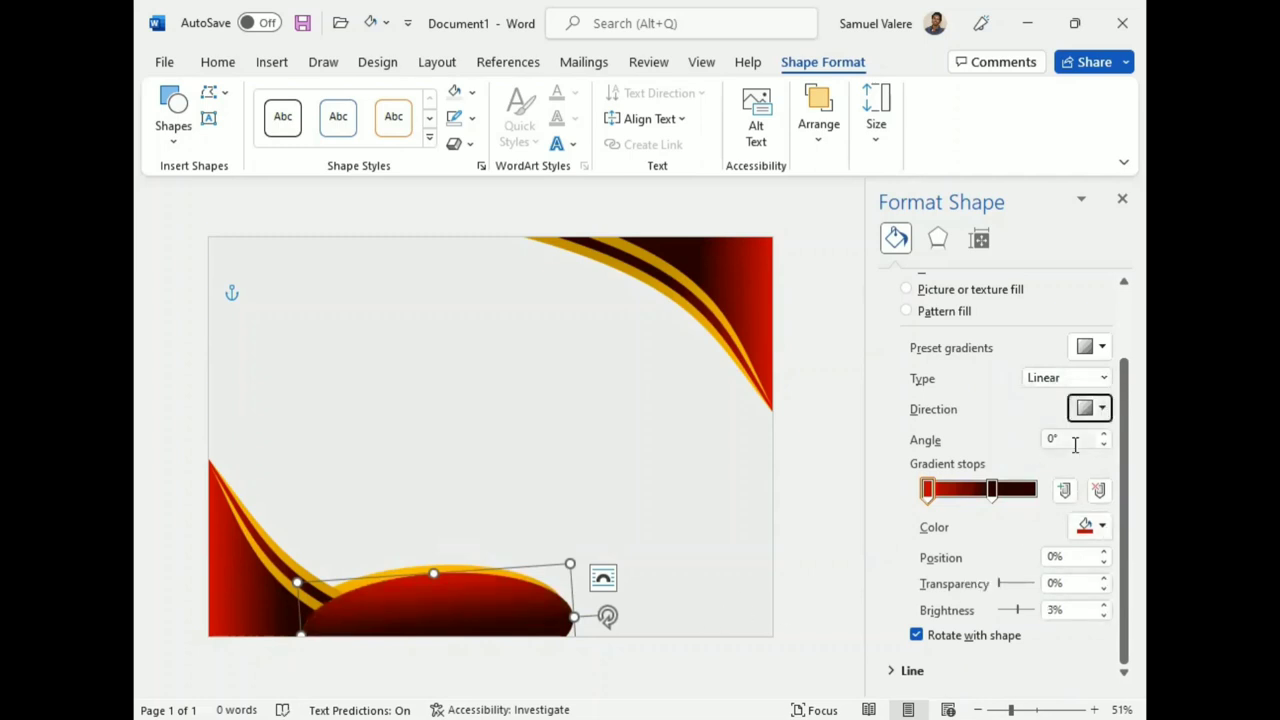
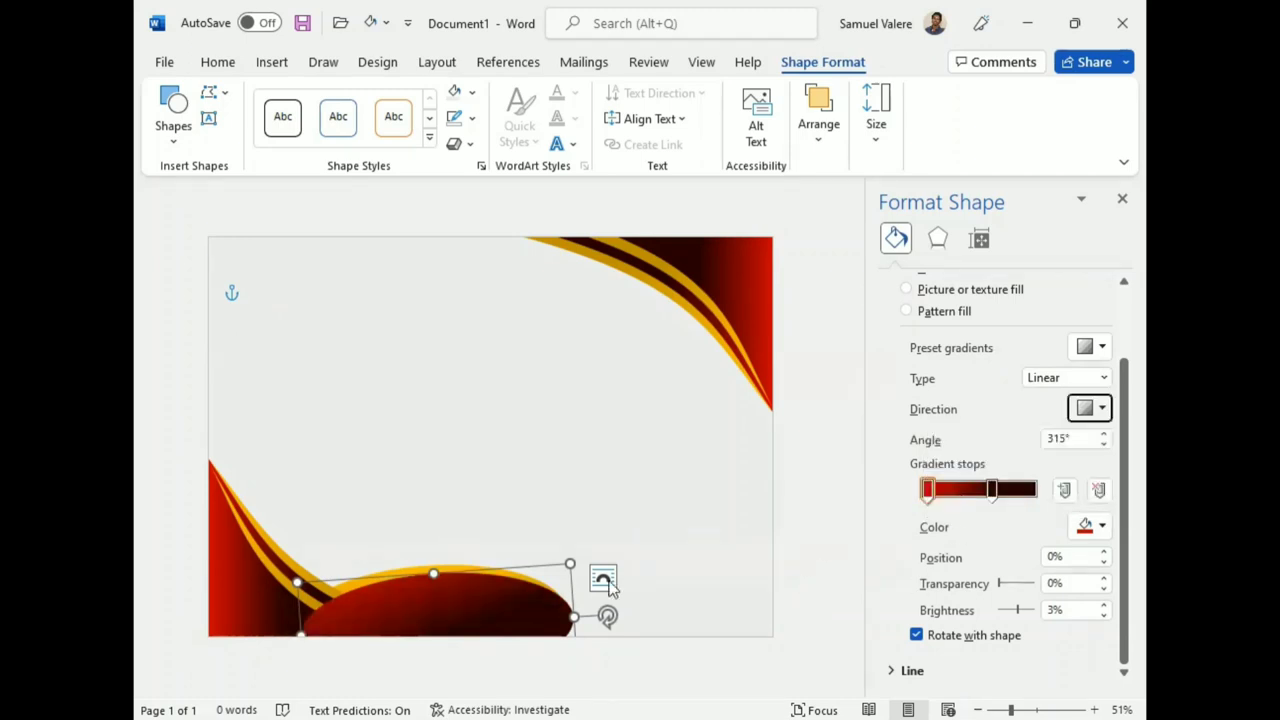
Send the dark red oval backward so it sits behind the gold-striped swoosh.
left_click(1122, 199)
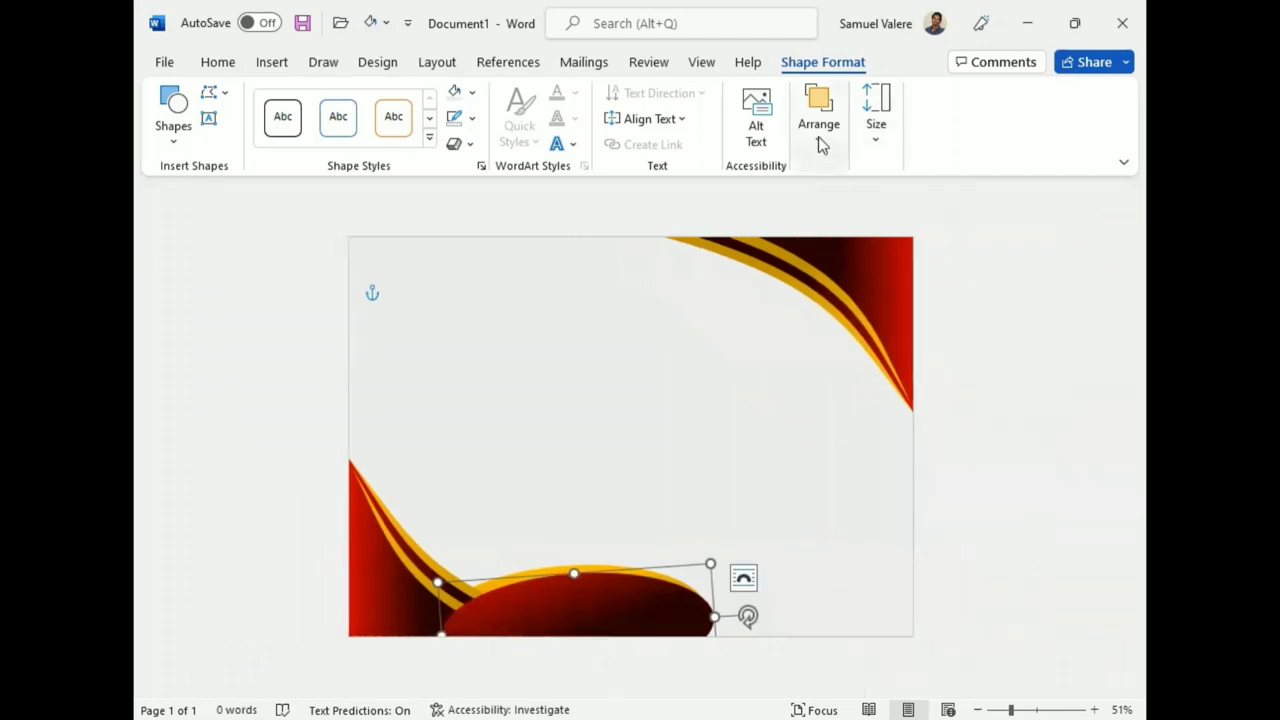
left_click(818, 125)
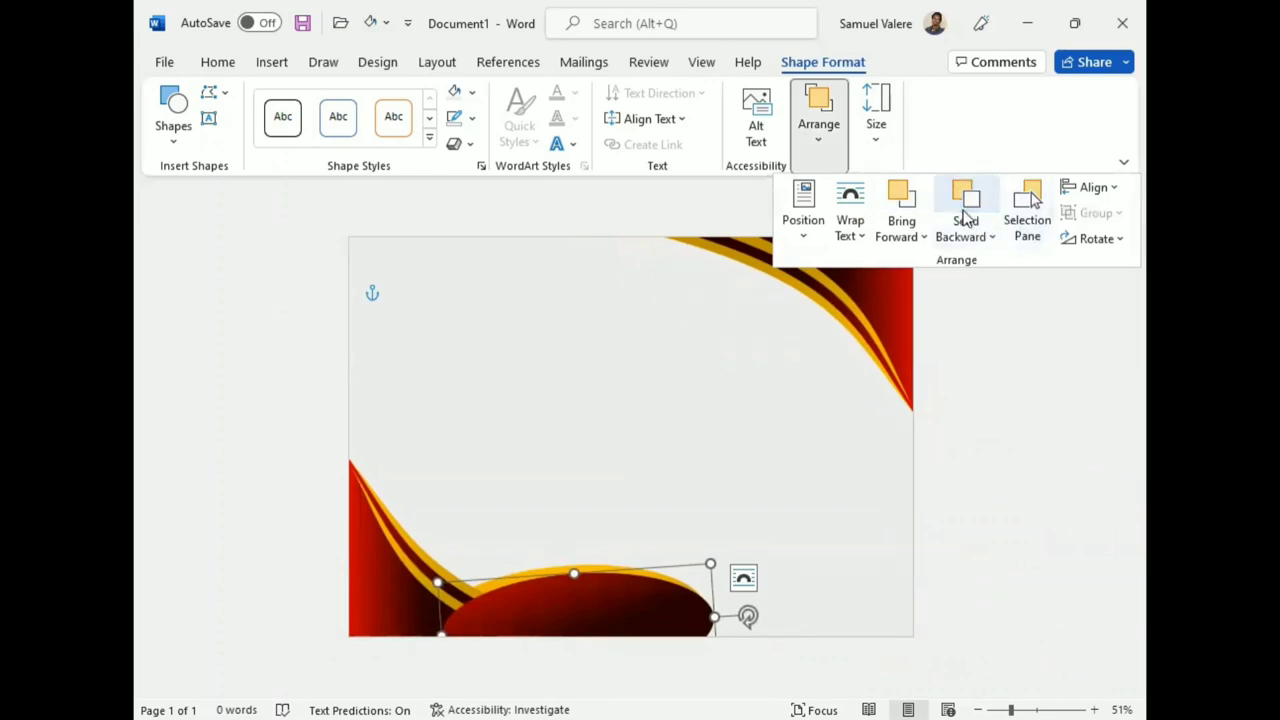
left_click(965, 212)
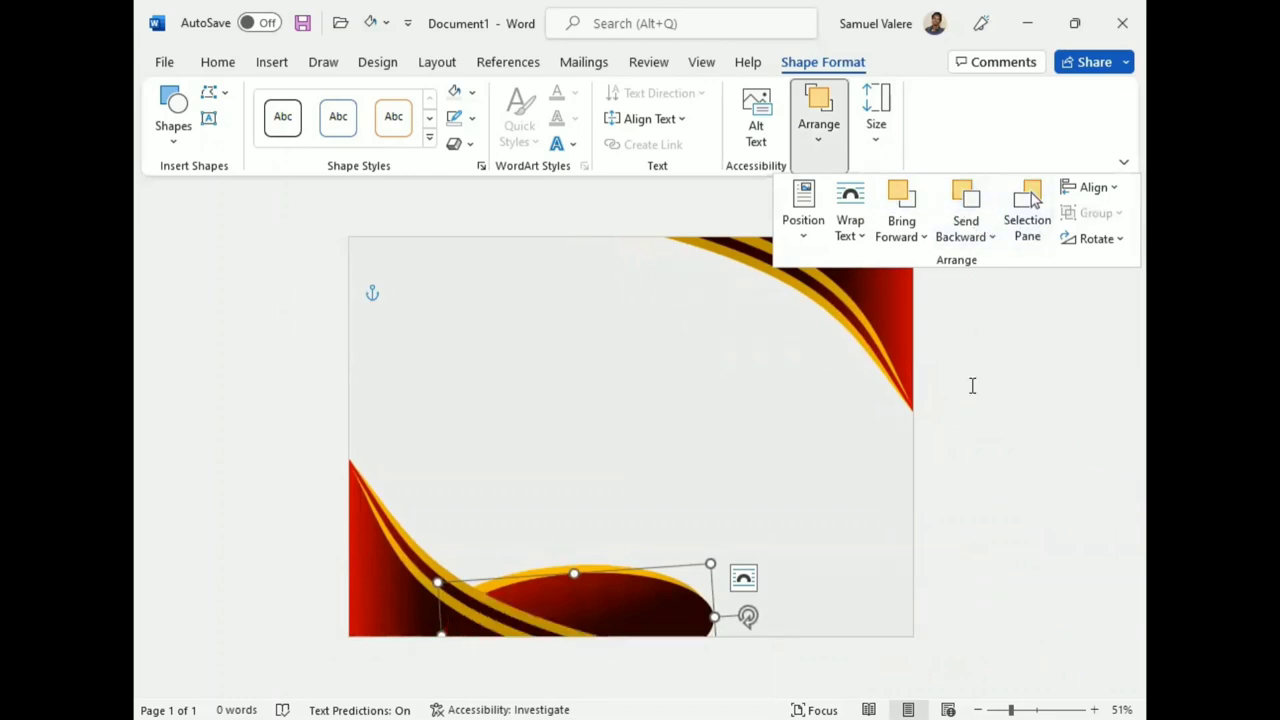
Nudge the oval slightly left and lower into place at the bottom edge.
key("Escape")
key("Left")
key("Left")
key("Left")
key("Left")
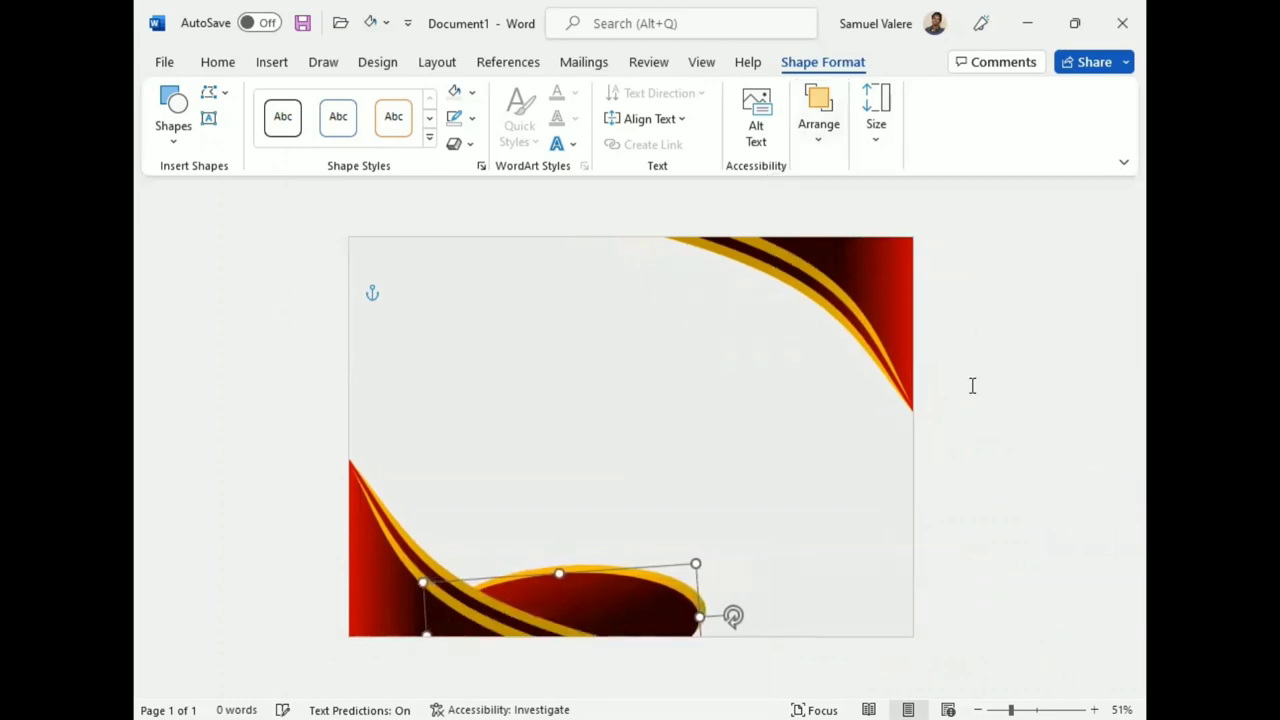
key("Left")
key("Left")
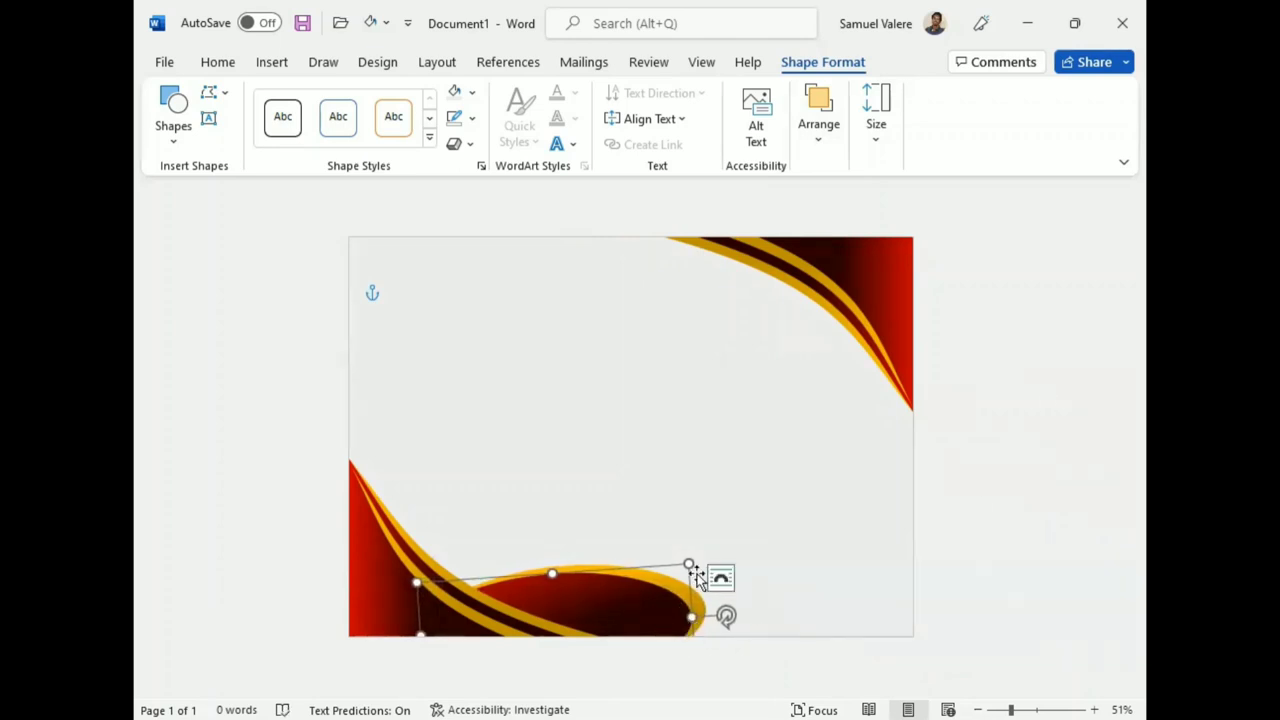
left_click_drag(691, 569, 693, 577)
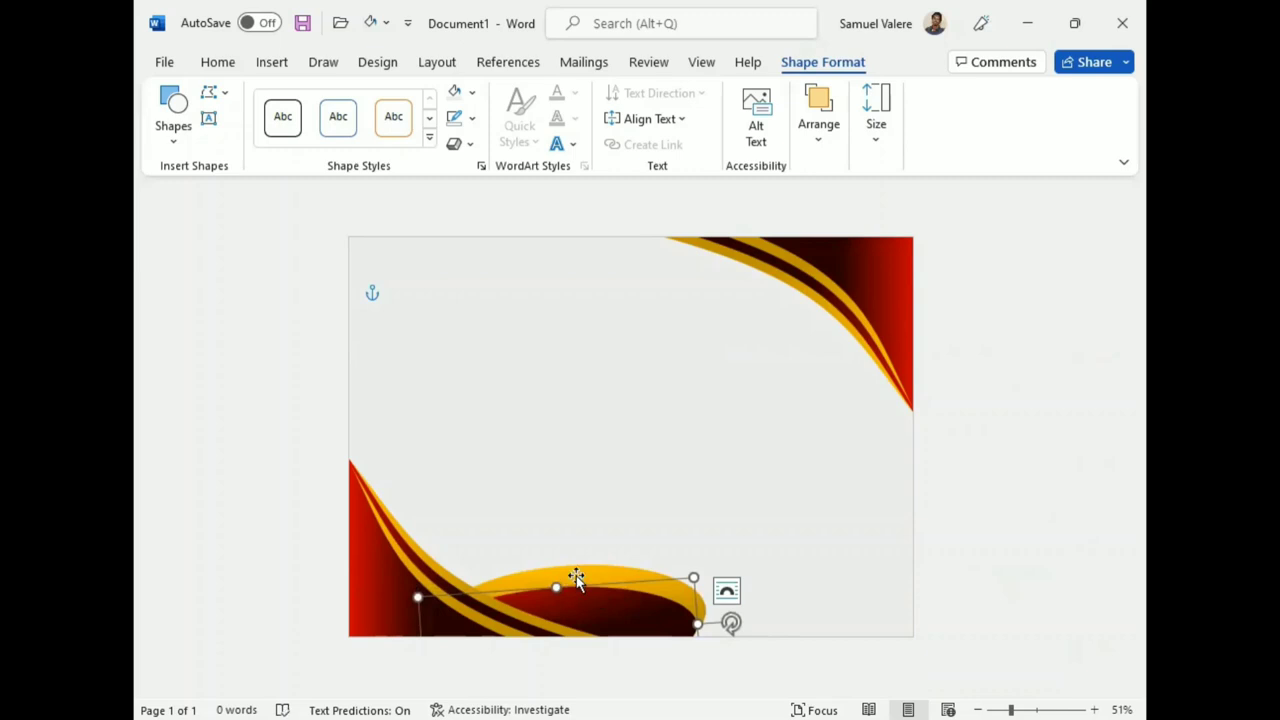
left_click_drag(576, 579, 587, 557)
key("Down")
key("Down")
key("Down")
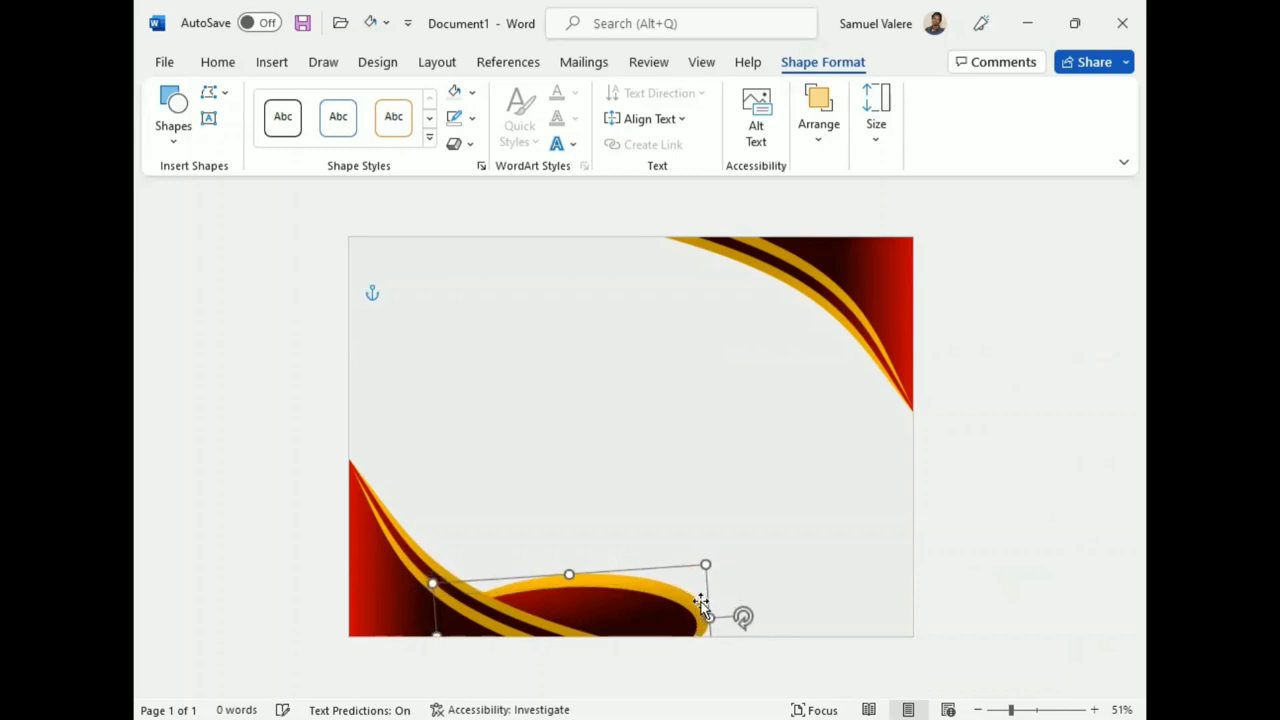
key("Down")
key("Down")
key("Down")
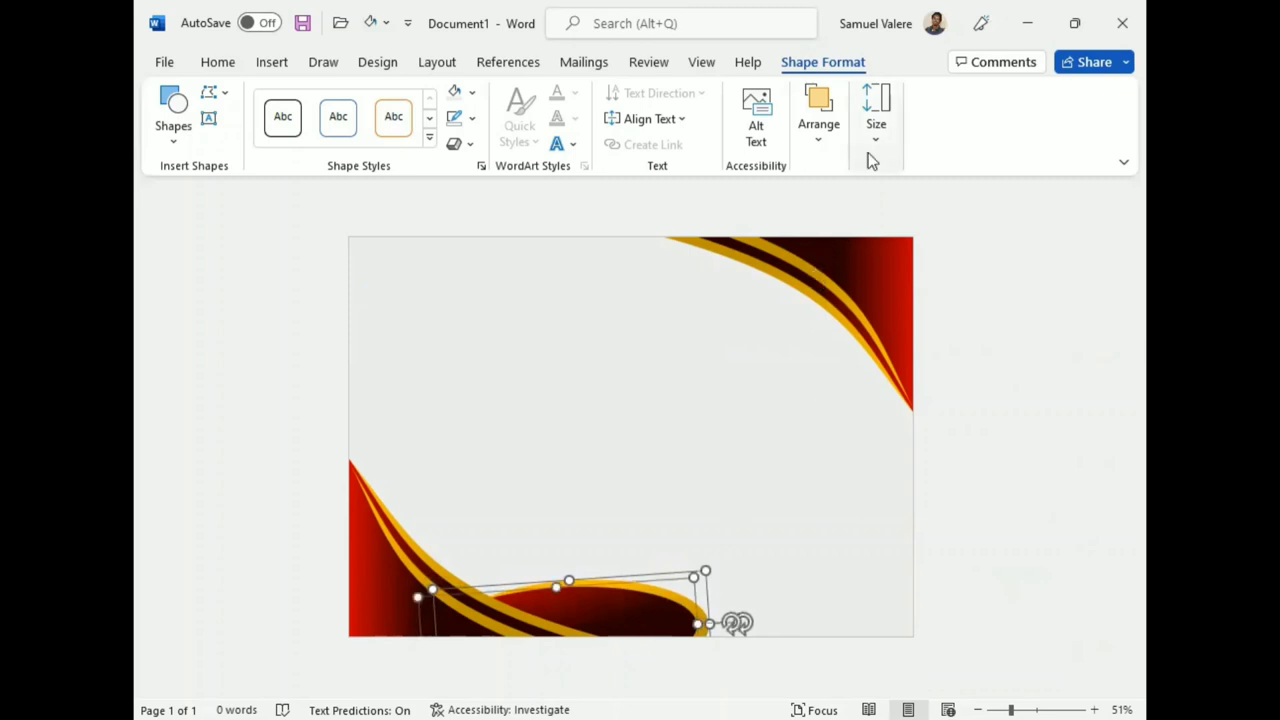
Widen the red-gold oval and place a copy of it in the upper middle of the page.
left_click(820, 130)
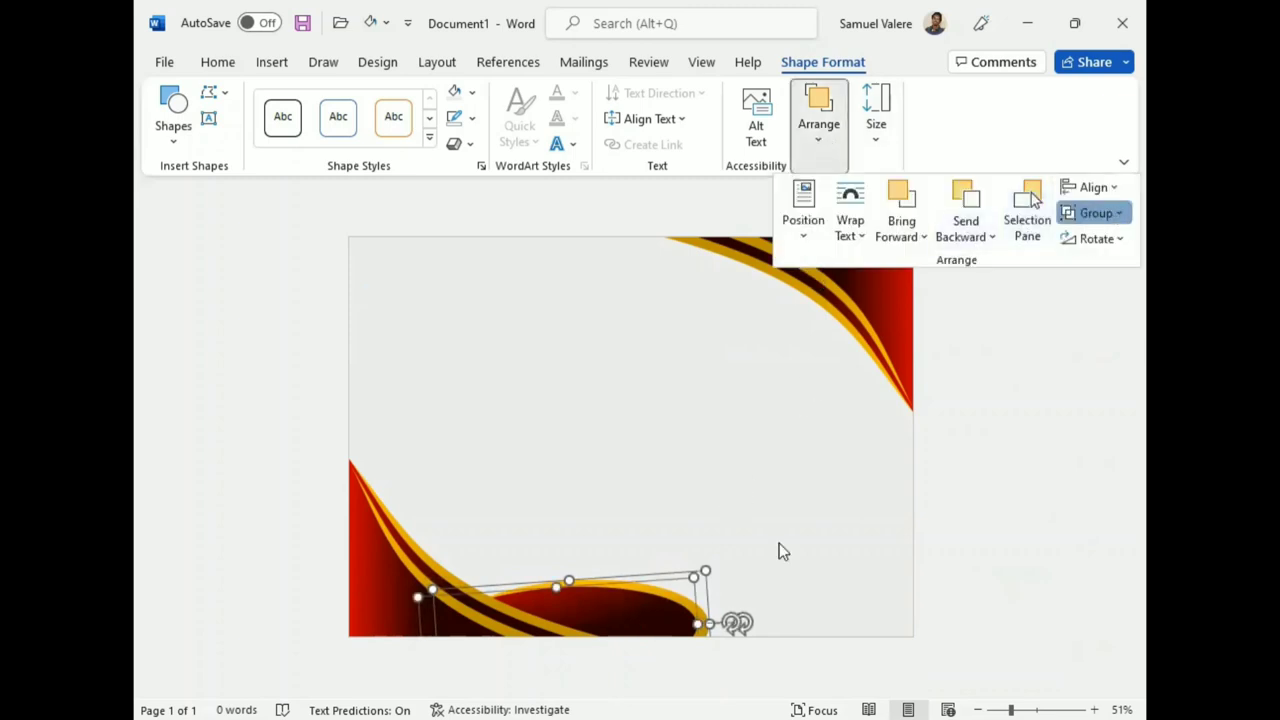
left_click_drag(413, 632, 388, 632)
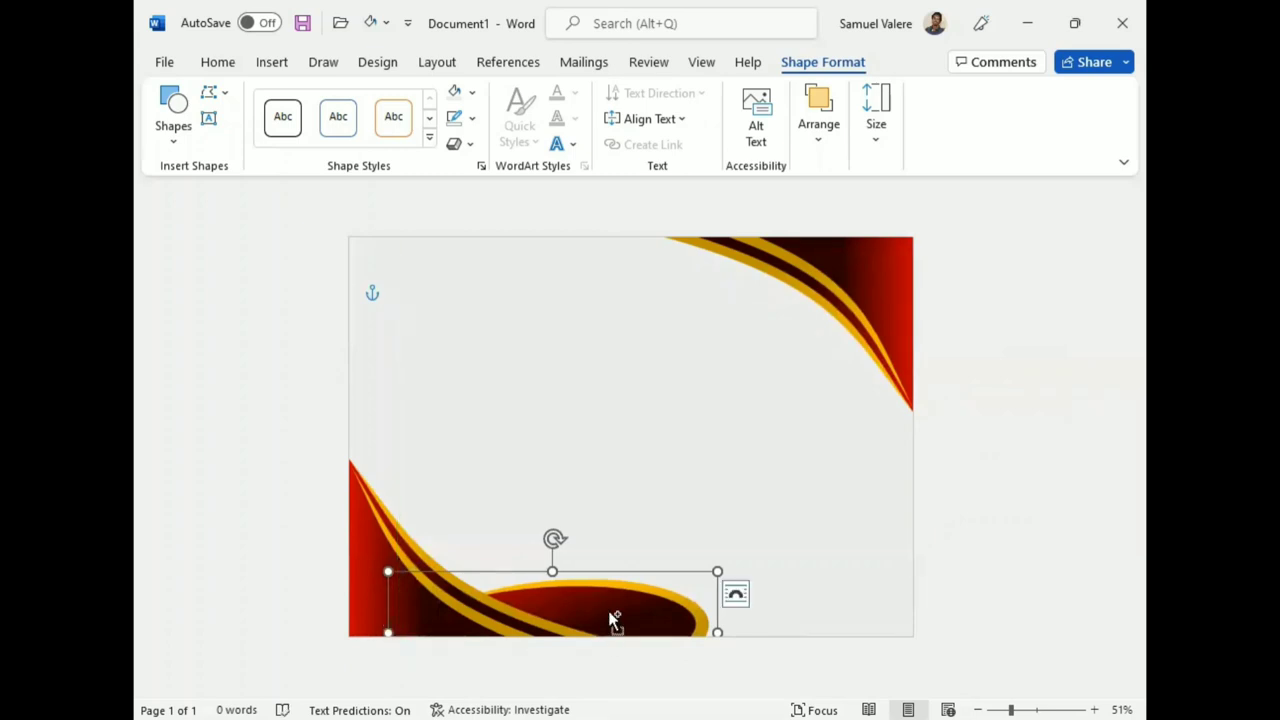
left_click_drag(613, 620, 725, 357)
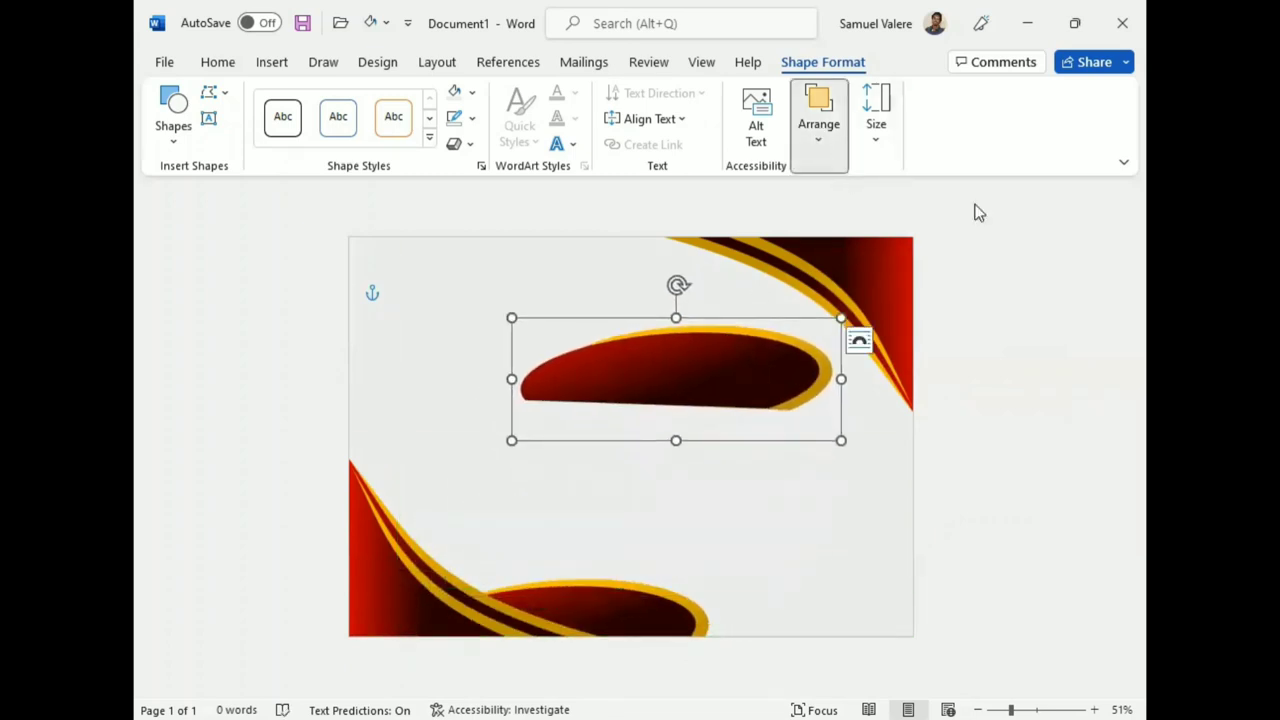
Rotate the copied oval Left 90°, then turn it until it lies upside down.
left_click(818, 118)
left_click(1115, 241)
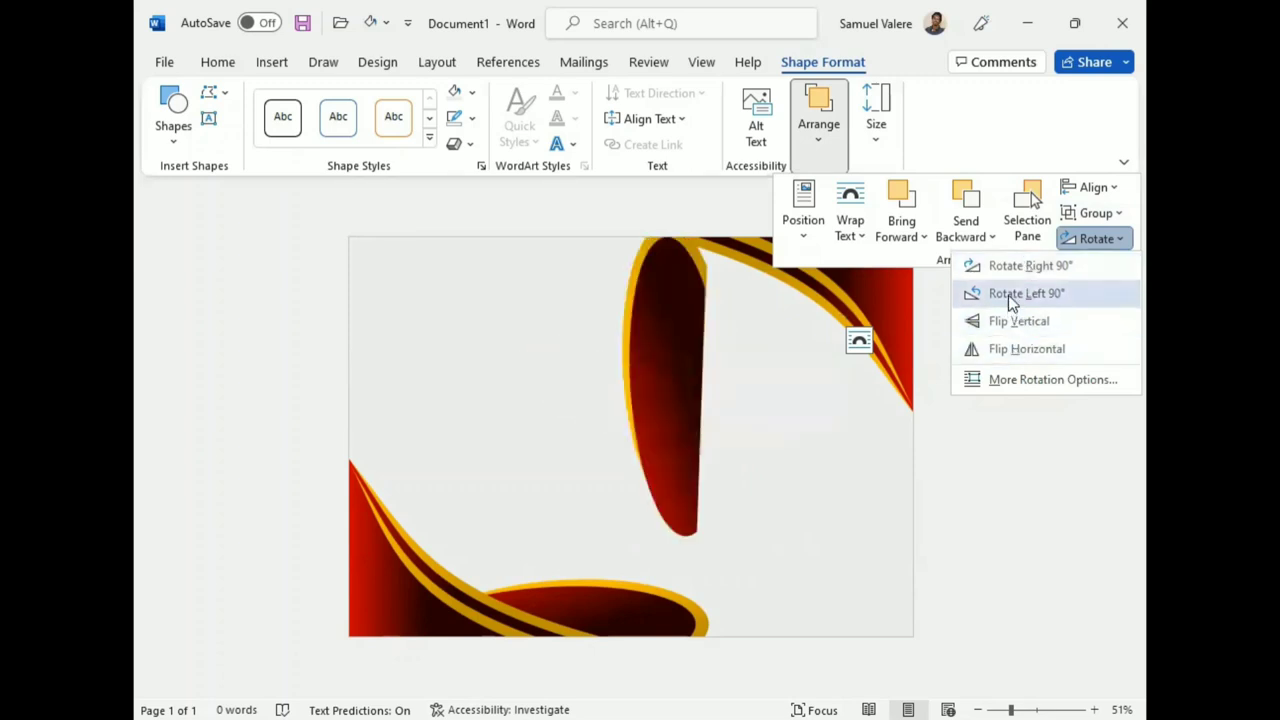
left_click(1008, 295)
mouse_move(577, 377)
left_mouse_down()
mouse_move(677, 423)
mouse_move(669, 284)
mouse_move(688, 278)
left_mouse_up()
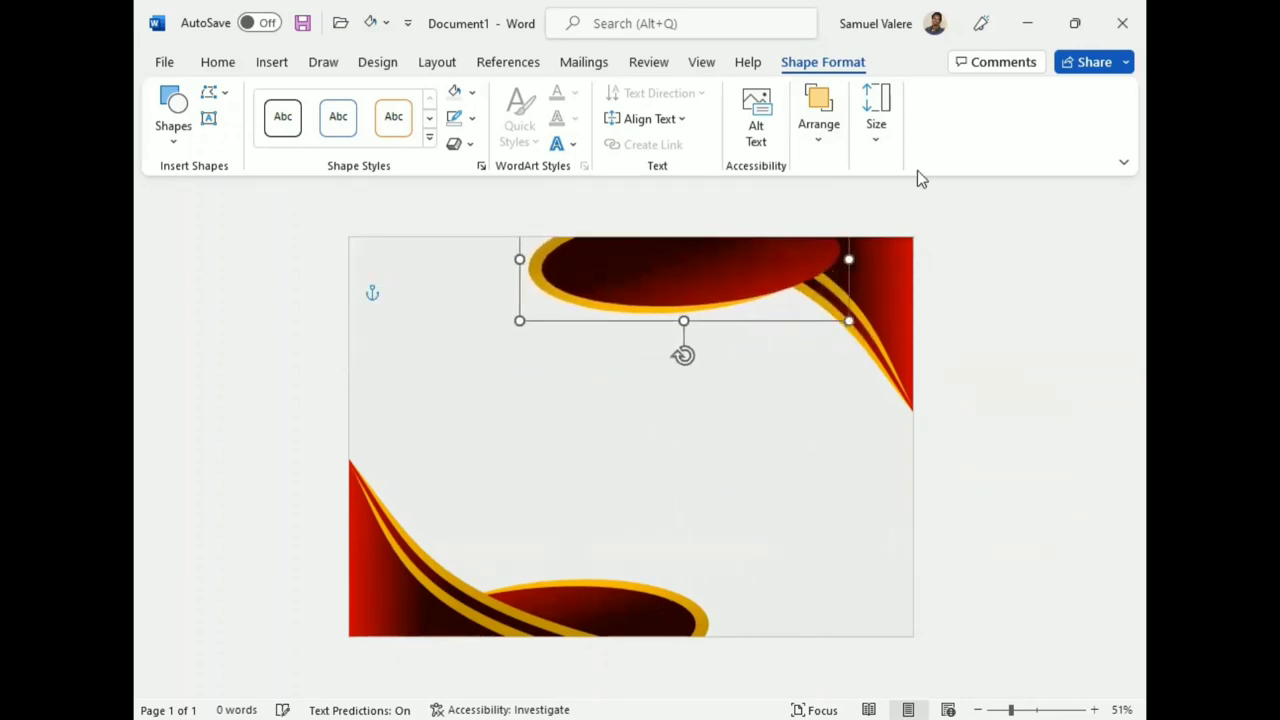
left_click(818, 136)
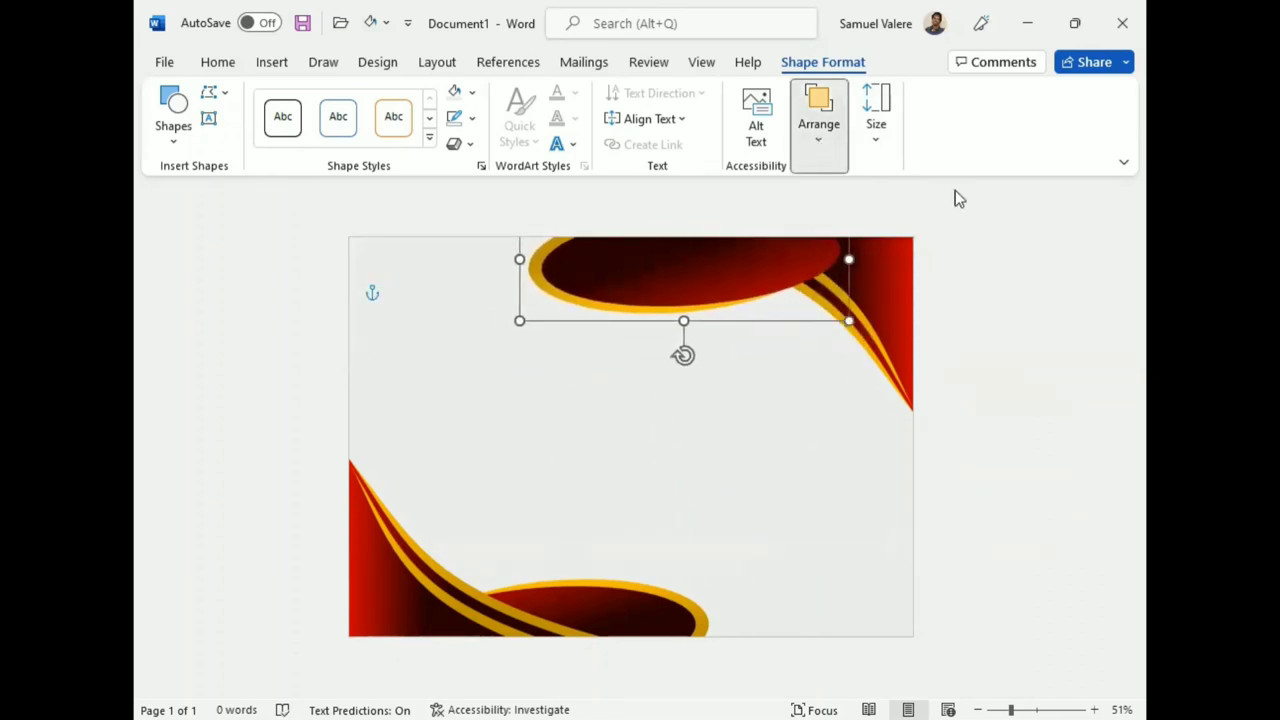
left_click(661, 279)
Move the upside-down copy against the top edge, tilted slightly clockwise against the top-right swoosh.
left_click_drag(662, 278, 679, 262)
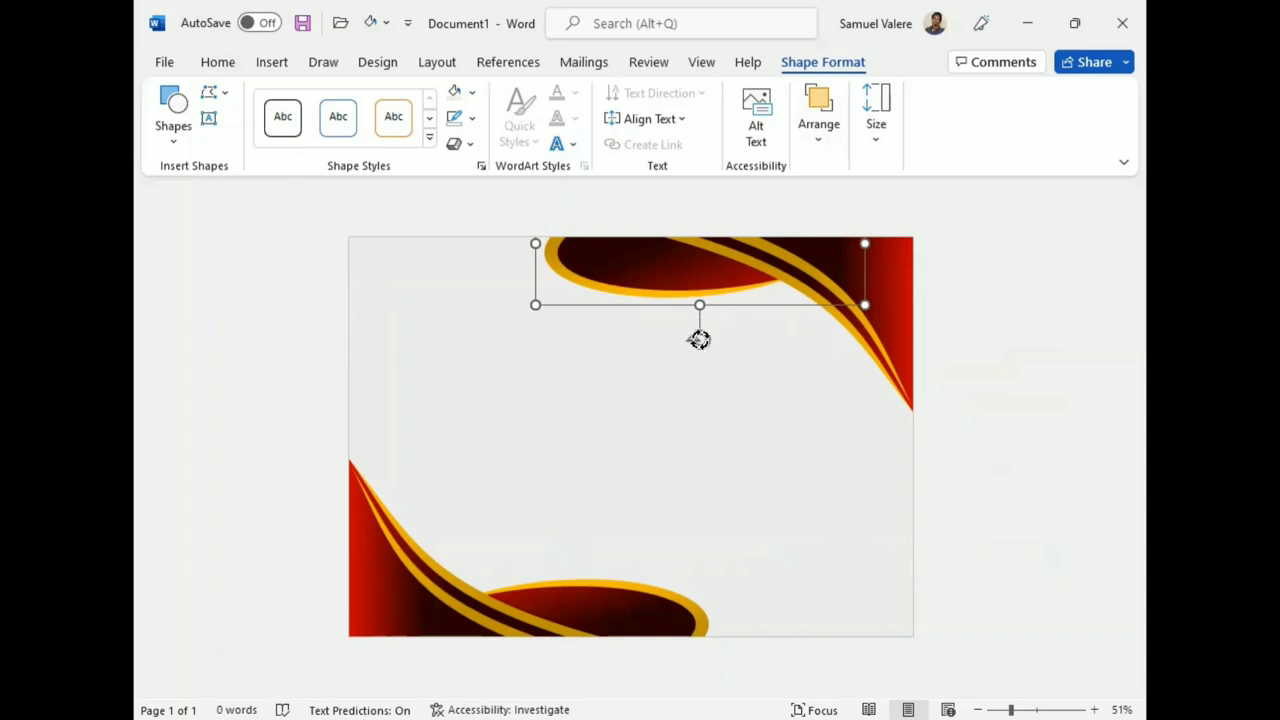
left_click_drag(699, 340, 692, 338)
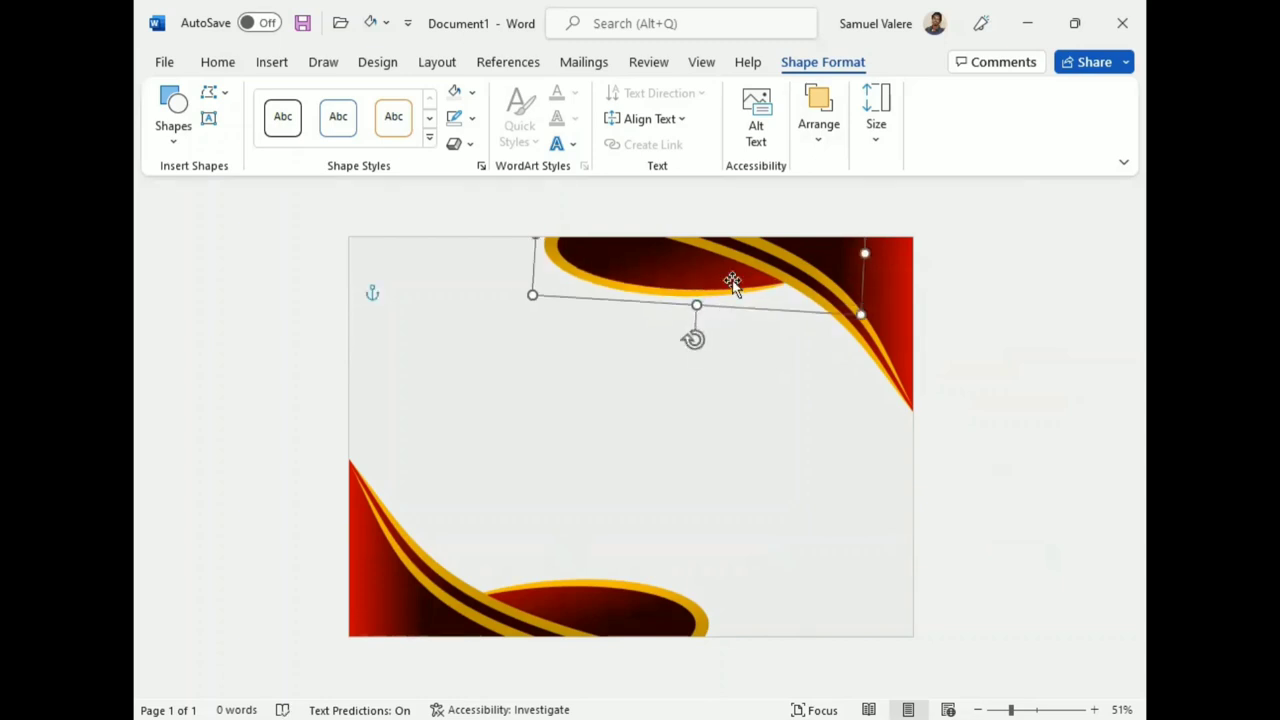
key("Down")
key("Down")
left_click_drag(695, 345, 689, 338)
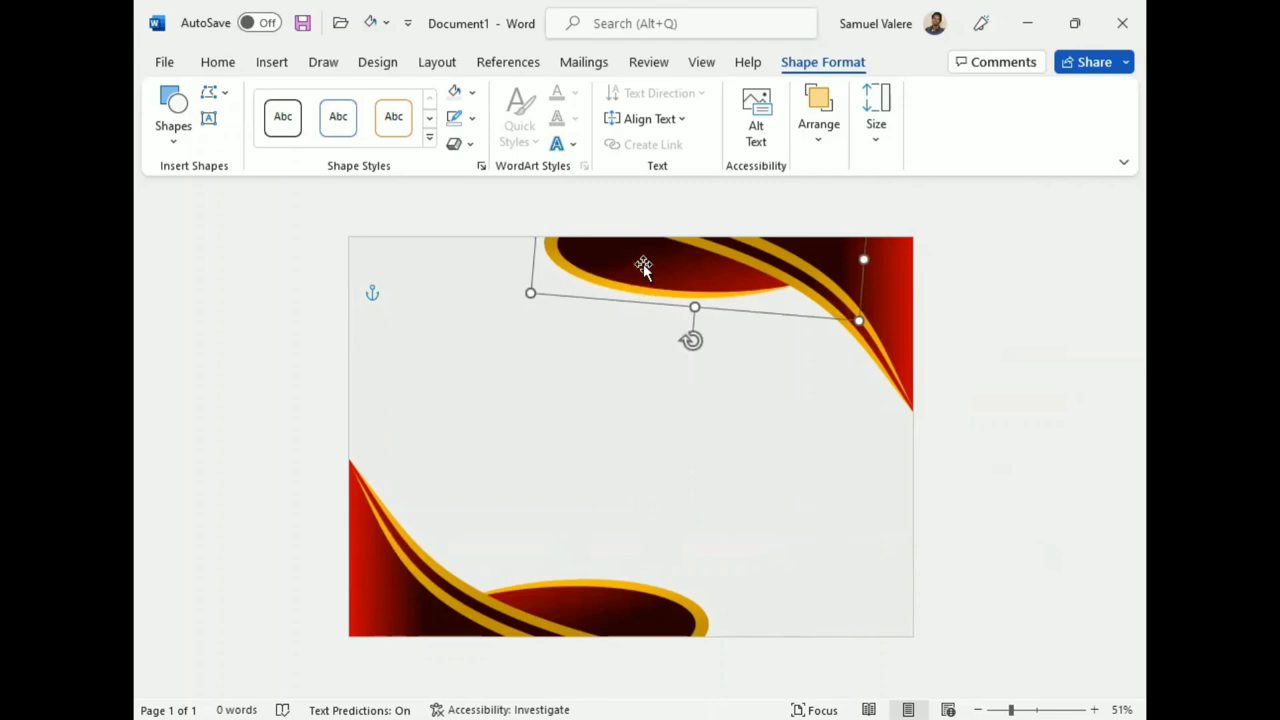
key("Left")
key("Left")
key("Left")
key("Left")
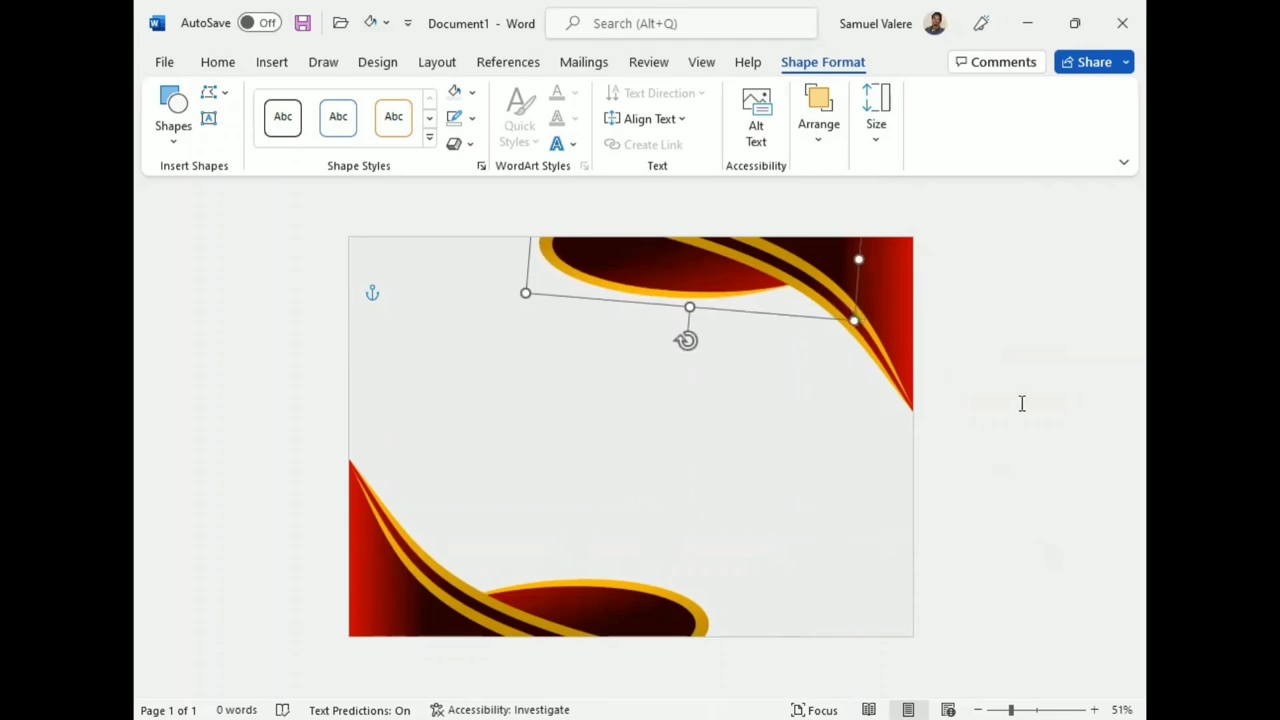
left_click(1022, 403)
left_click(275, 62)
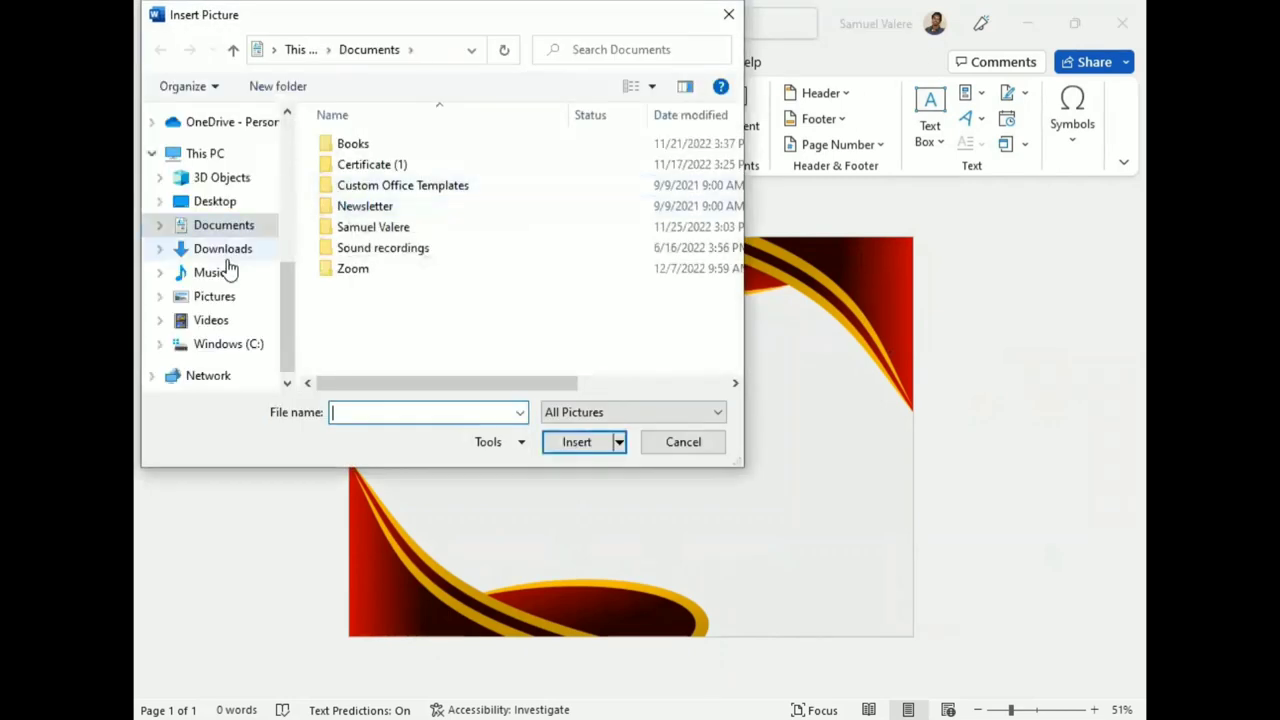
Insert the gold rosette medal in front of text and enlarge it in the top-right corner.
scroll(212, 238, "up", 2)
scroll(212, 238, "up", 3)
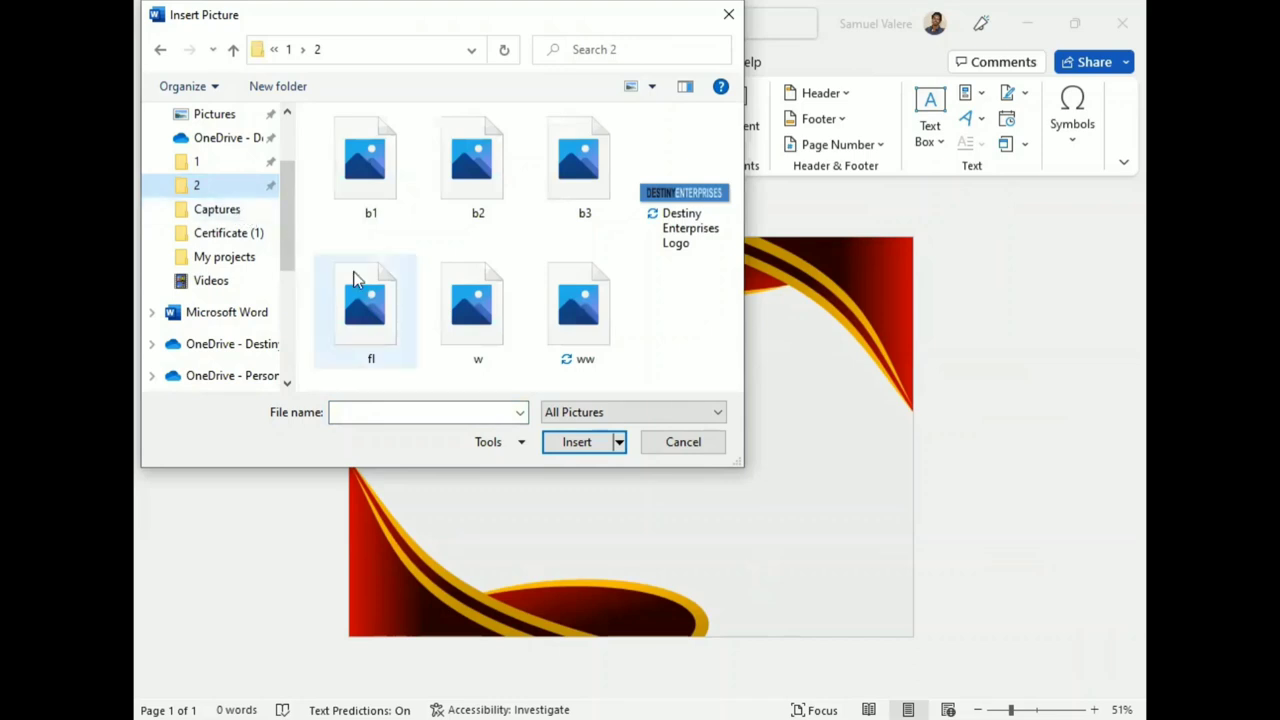
double_click(484, 325)
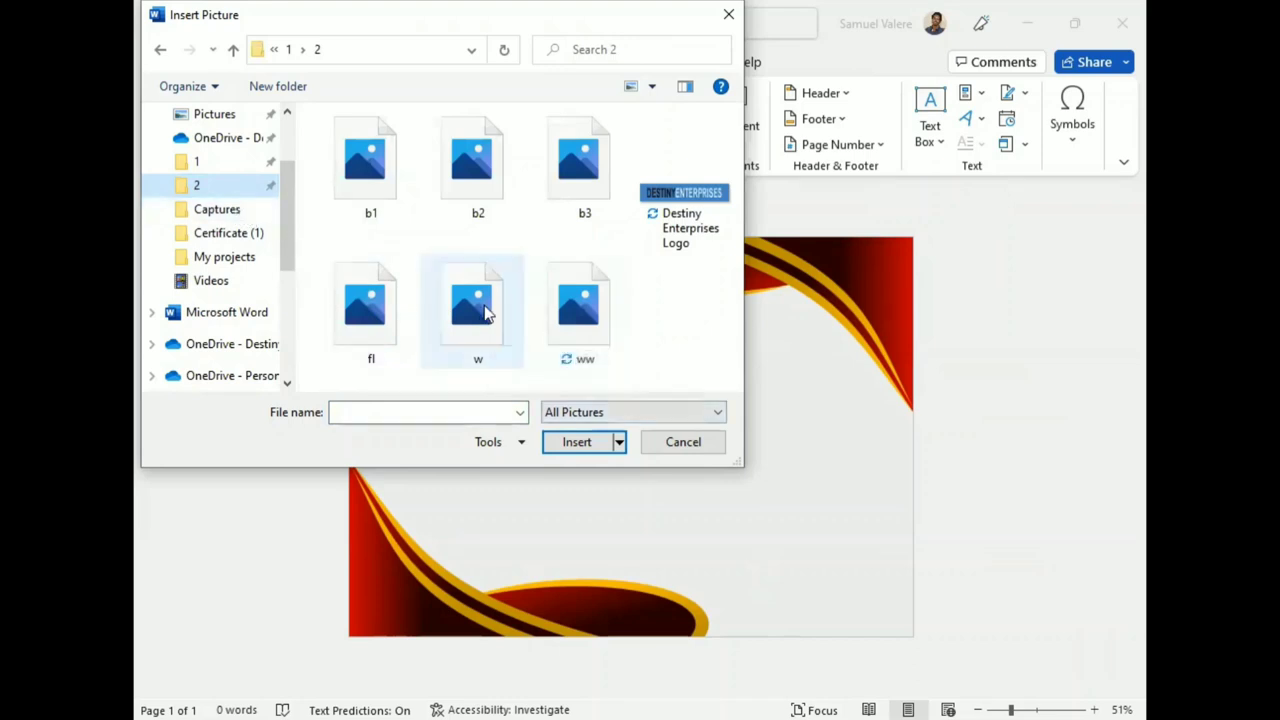
left_click(727, 143)
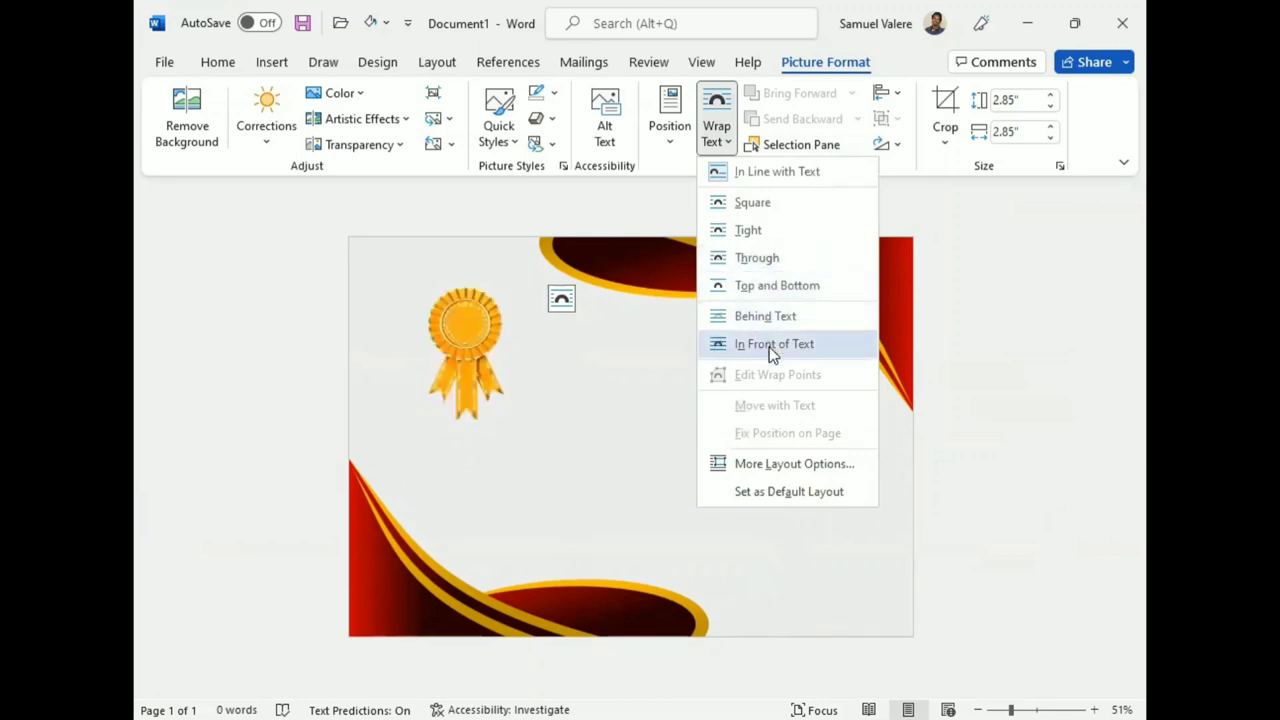
left_click(738, 345)
mouse_move(471, 334)
left_mouse_down()
mouse_move(809, 357)
mouse_move(840, 286)
left_mouse_up()
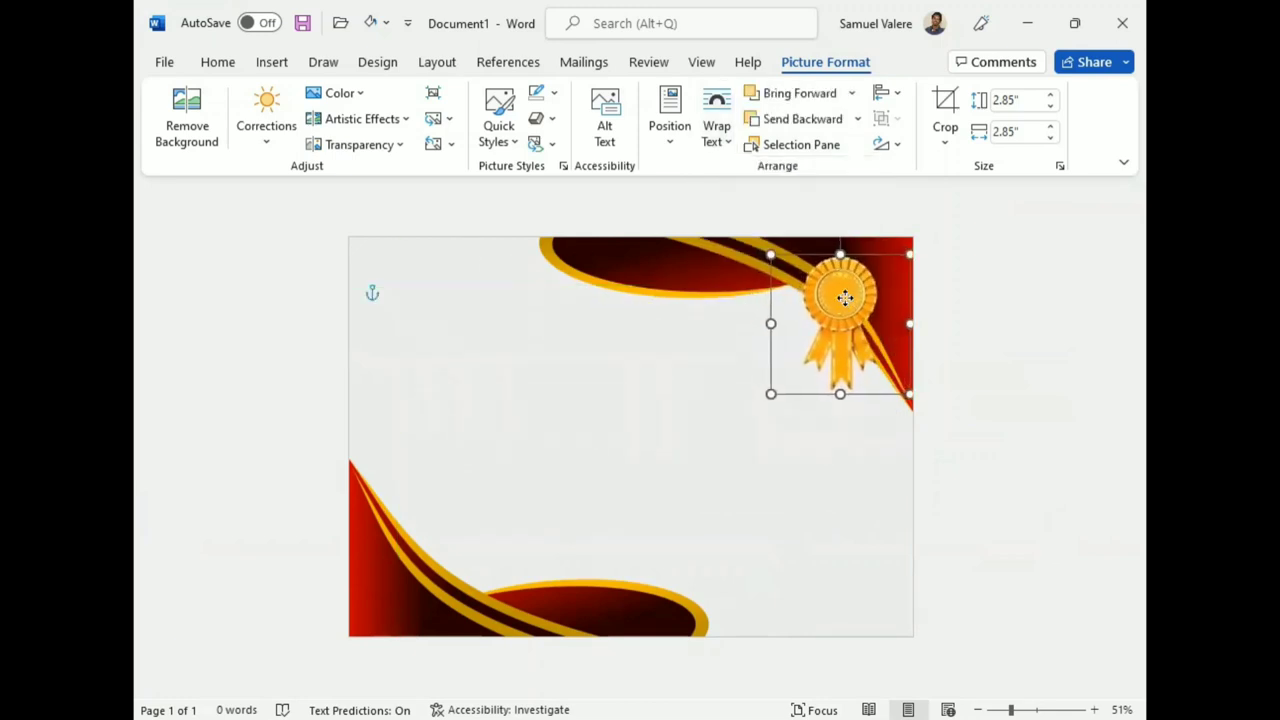
left_click_drag(768, 247, 758, 240)
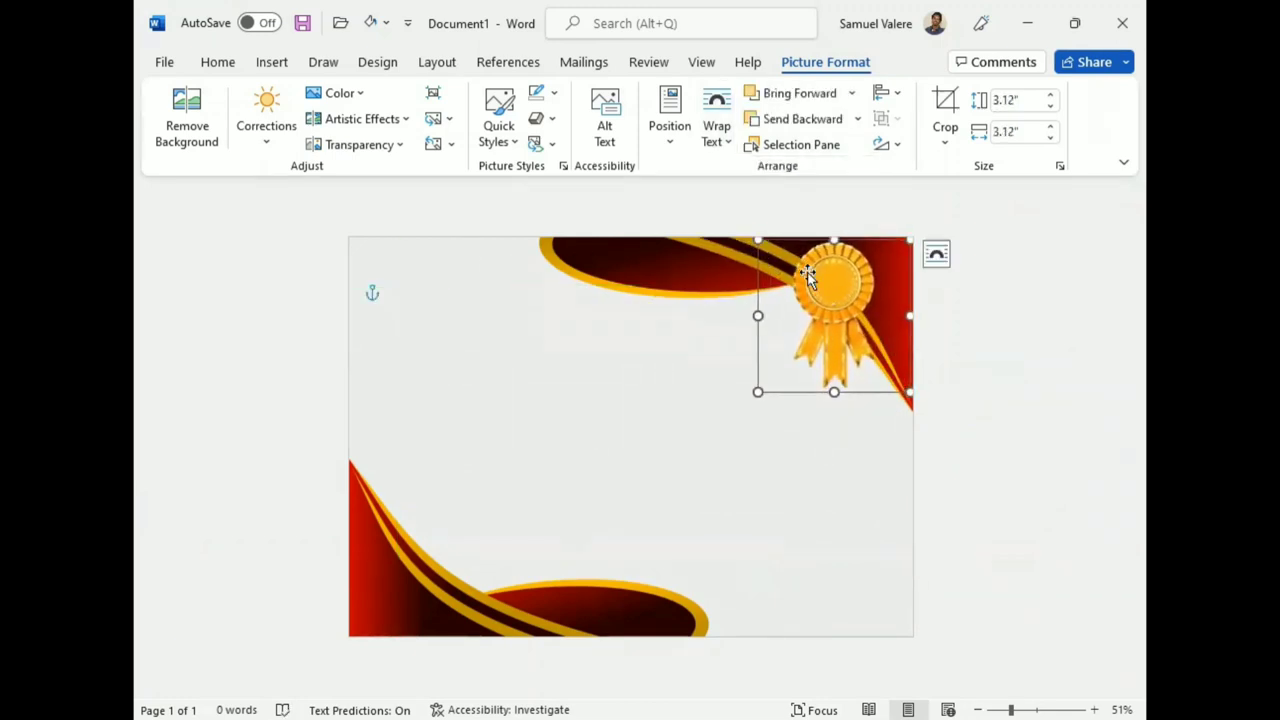
left_click_drag(835, 392, 835, 399)
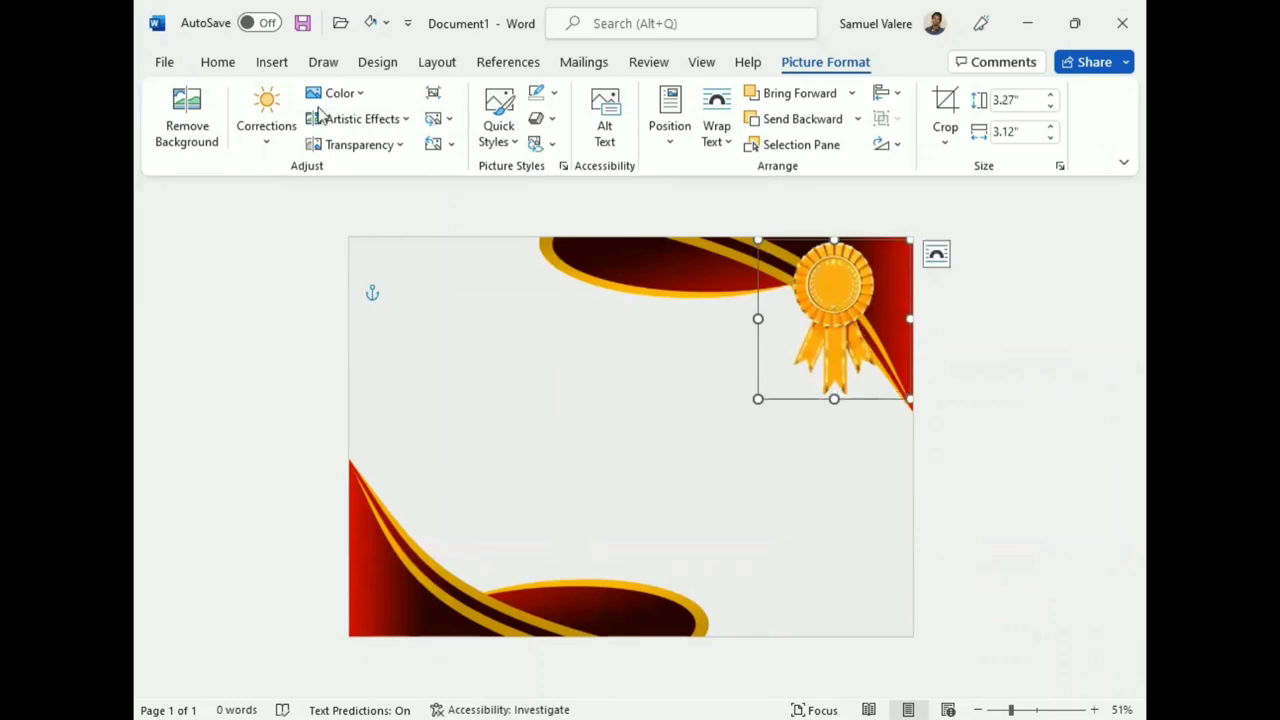
left_click(272, 62)
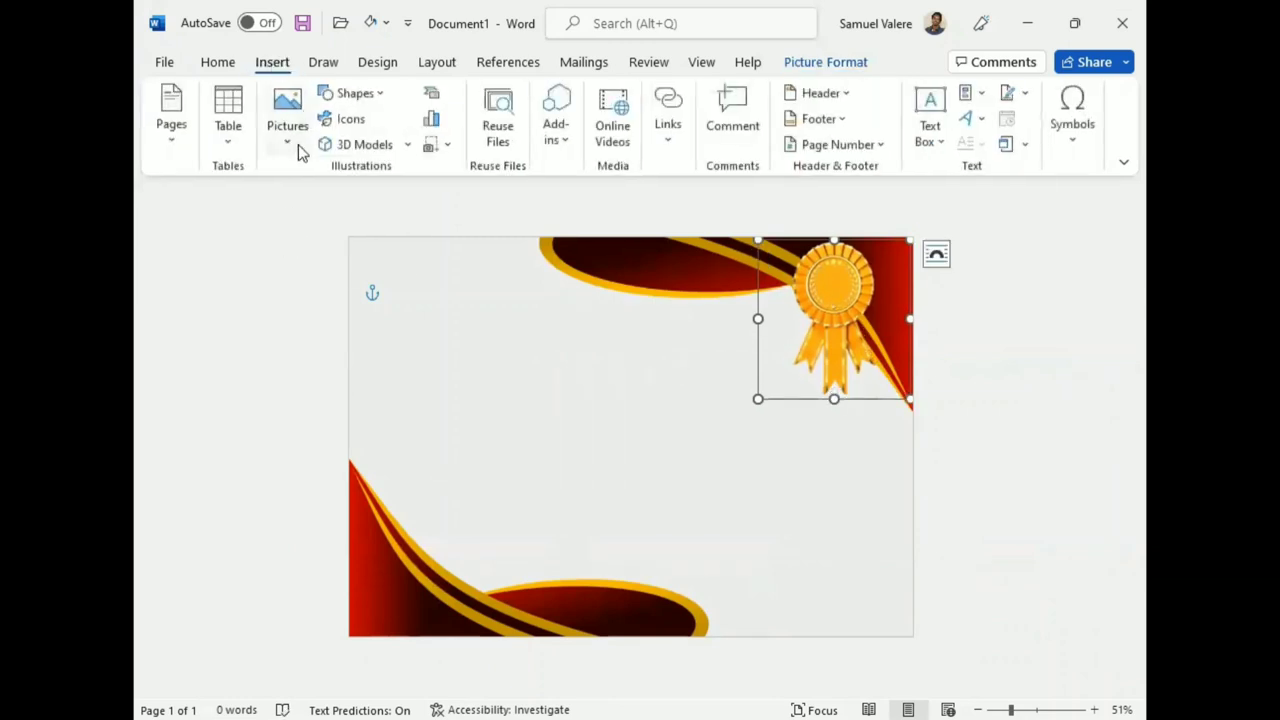
Insert the ww seal image in front of text, duplicate it, and enlarge the left copy in the top-left corner.
left_click(298, 150)
left_click(329, 202)
left_click(590, 330)
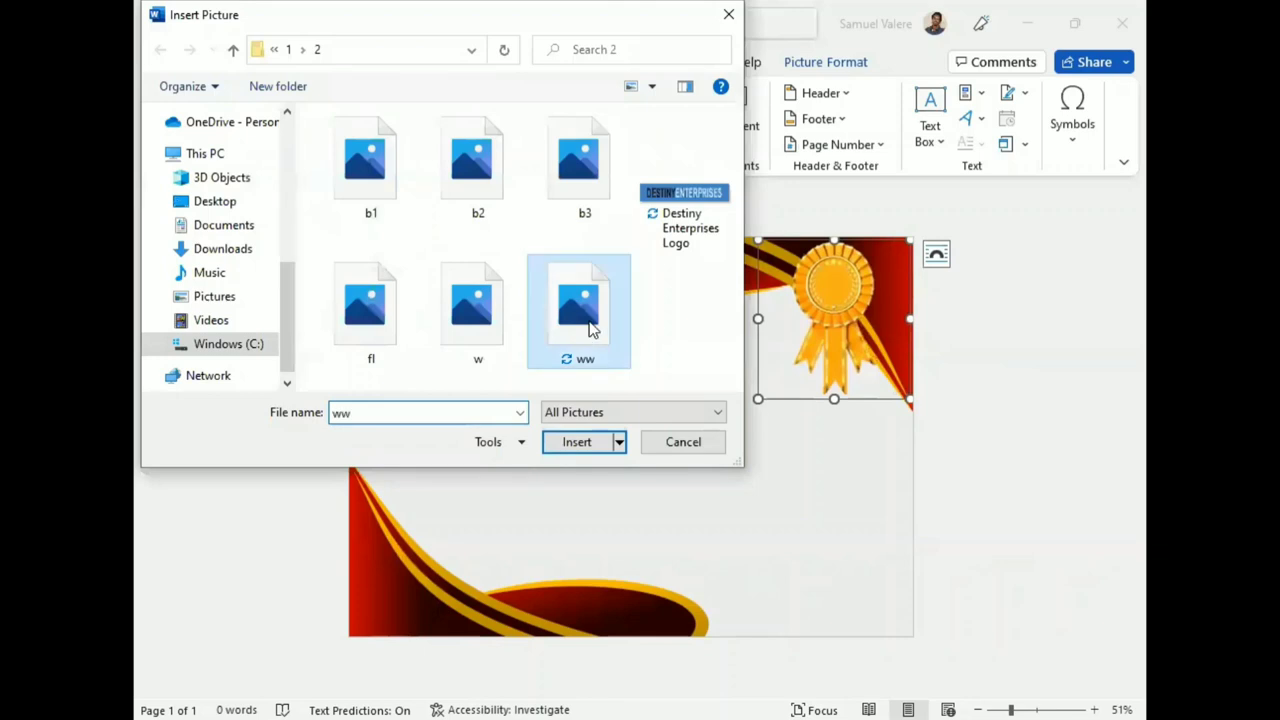
double_click(590, 330)
left_click(716, 125)
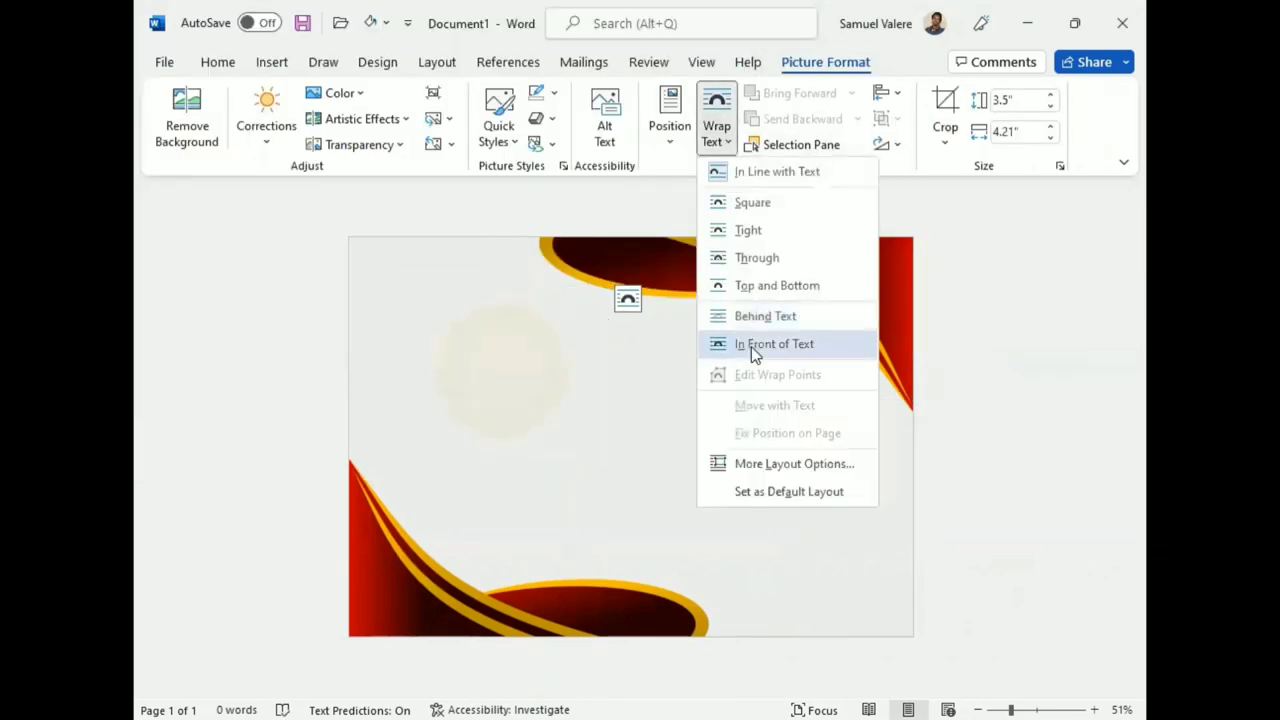
left_click(751, 346)
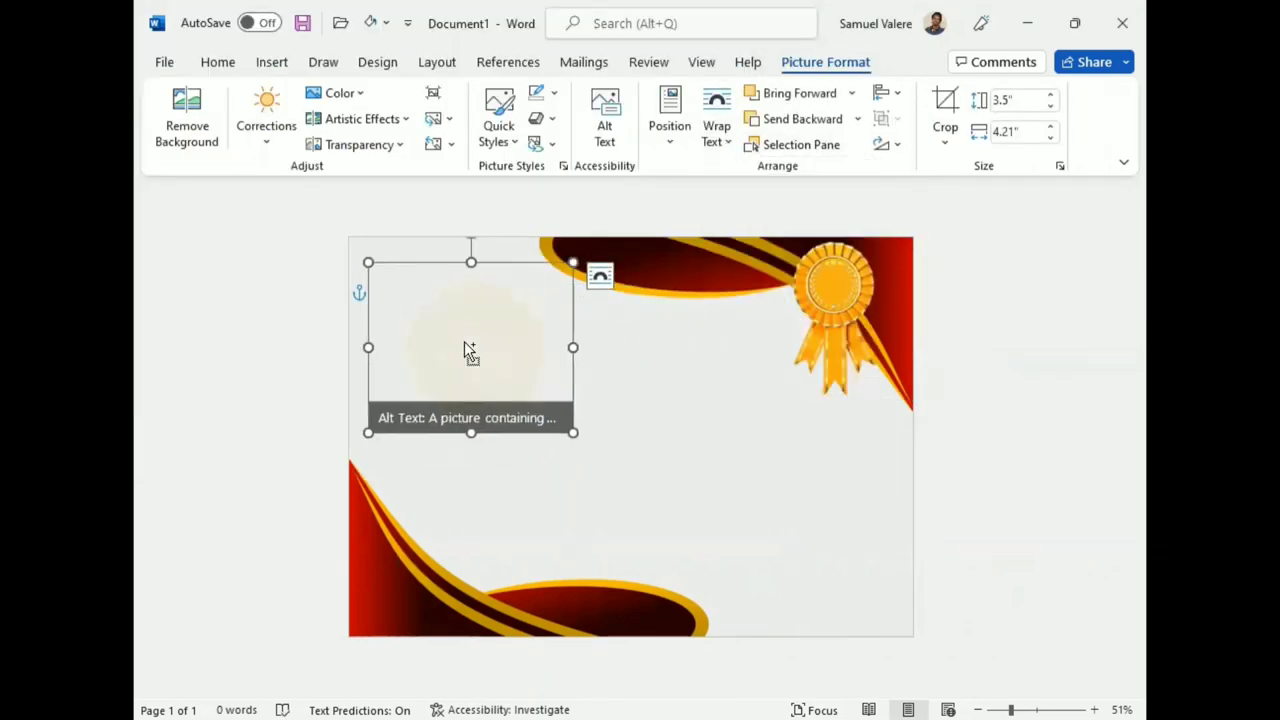
left_click_drag(491, 351, 740, 418)
left_click_drag(510, 355, 431, 351)
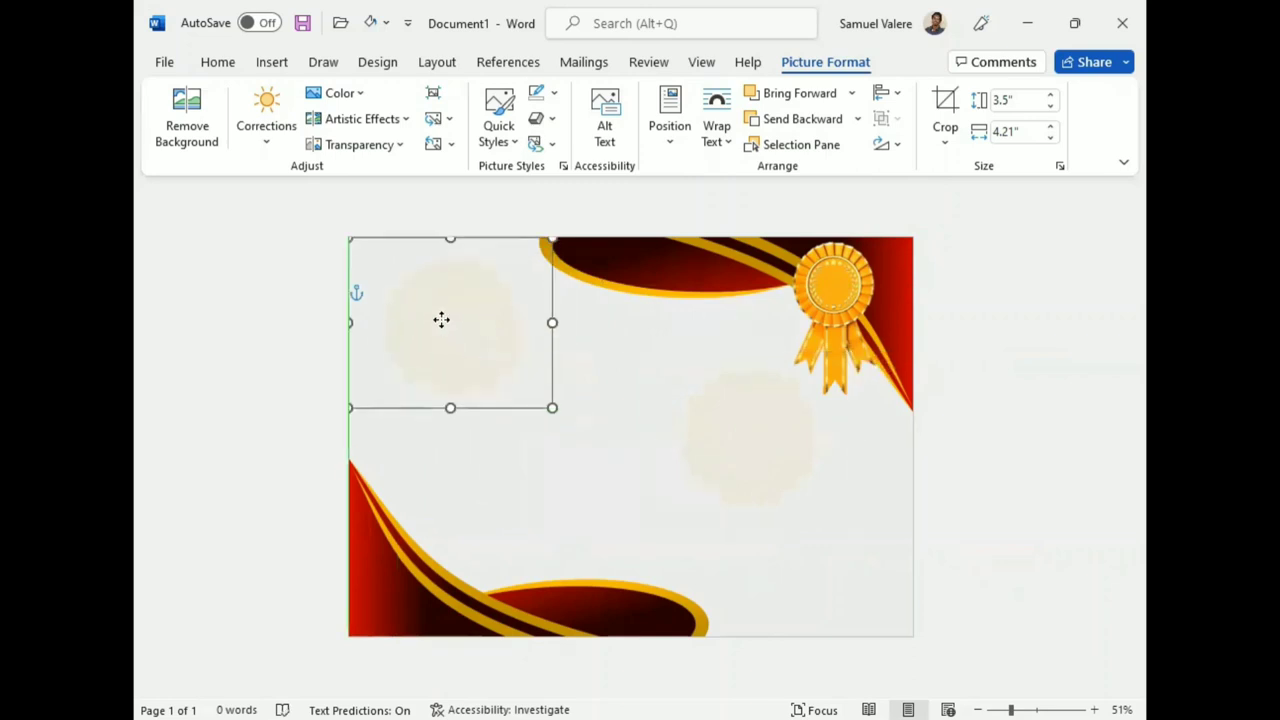
left_click_drag(552, 432, 580, 452)
Recolour the right seal pinkish, enlarge it to 3.91 x 4.7 inches, and move it to the lower right.
left_click(660, 440)
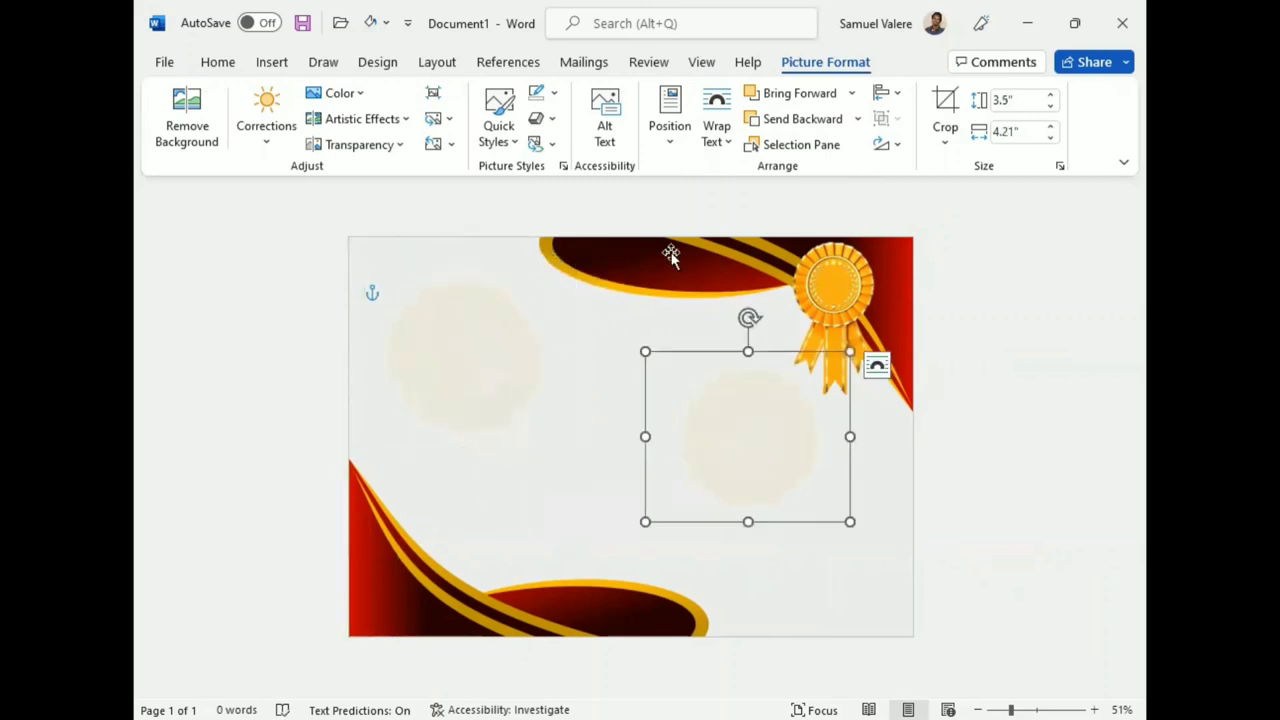
left_click(362, 96)
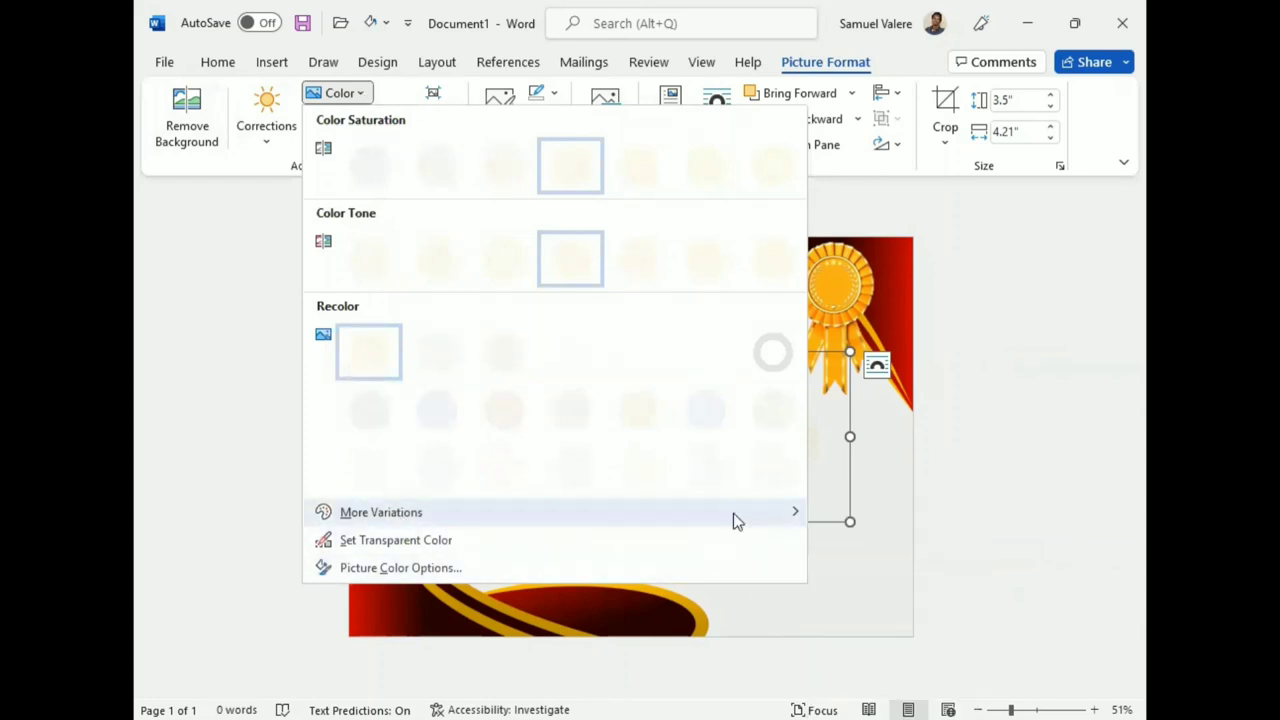
mouse_move(555, 512)
left_click(816, 670)
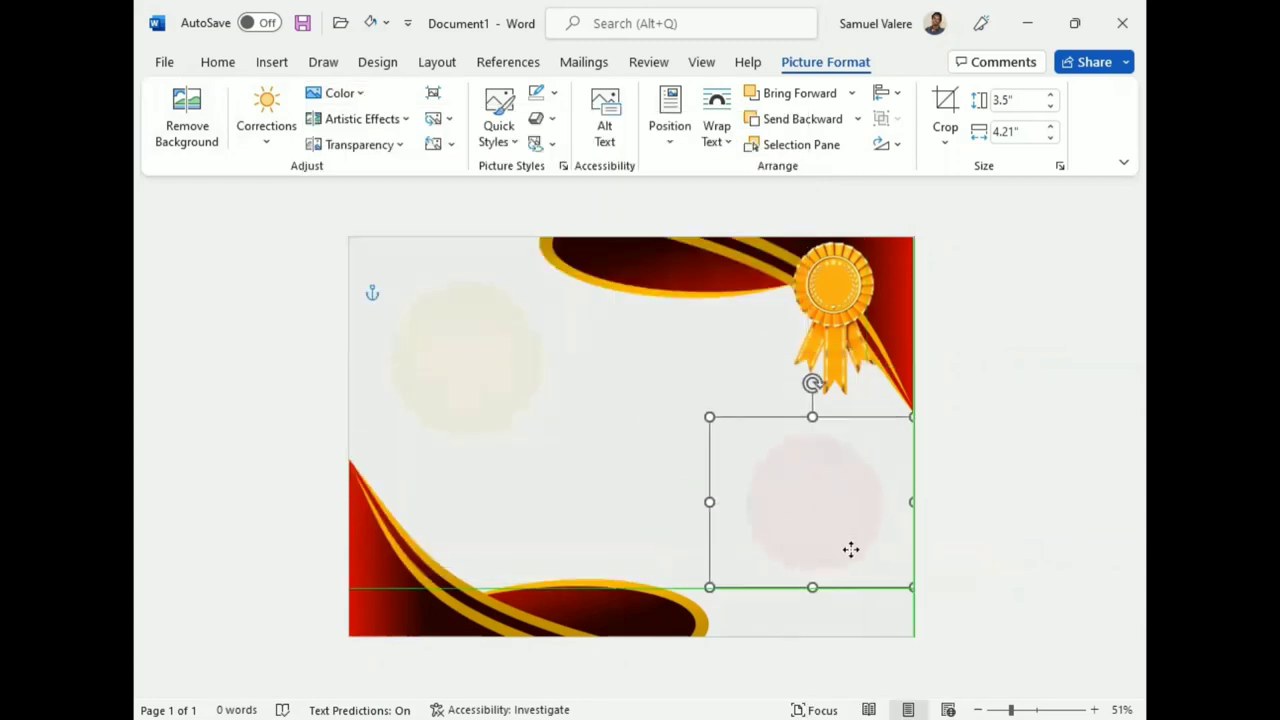
left_click_drag(760, 461, 849, 549)
left_click_drag(710, 431, 686, 409)
mouse_move(811, 507)
left_mouse_down()
mouse_move(845, 543)
mouse_move(822, 514)
left_mouse_up()
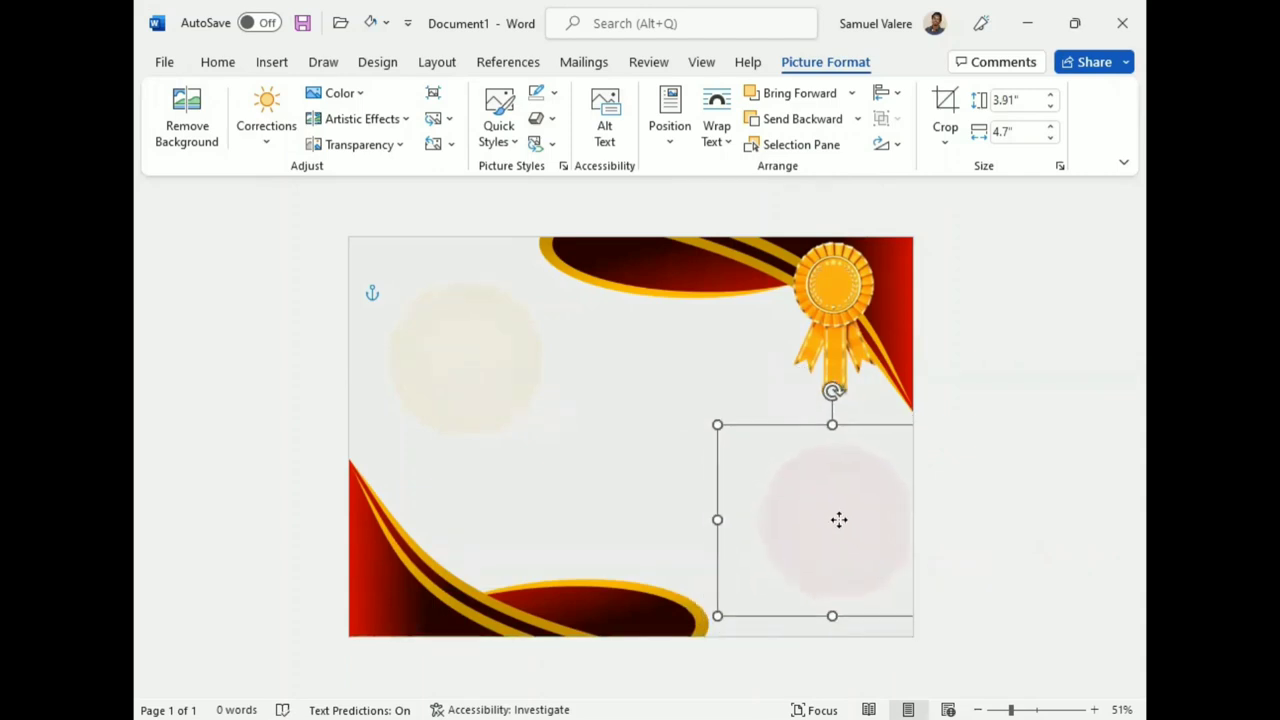
left_click_drag(466, 363, 449, 357)
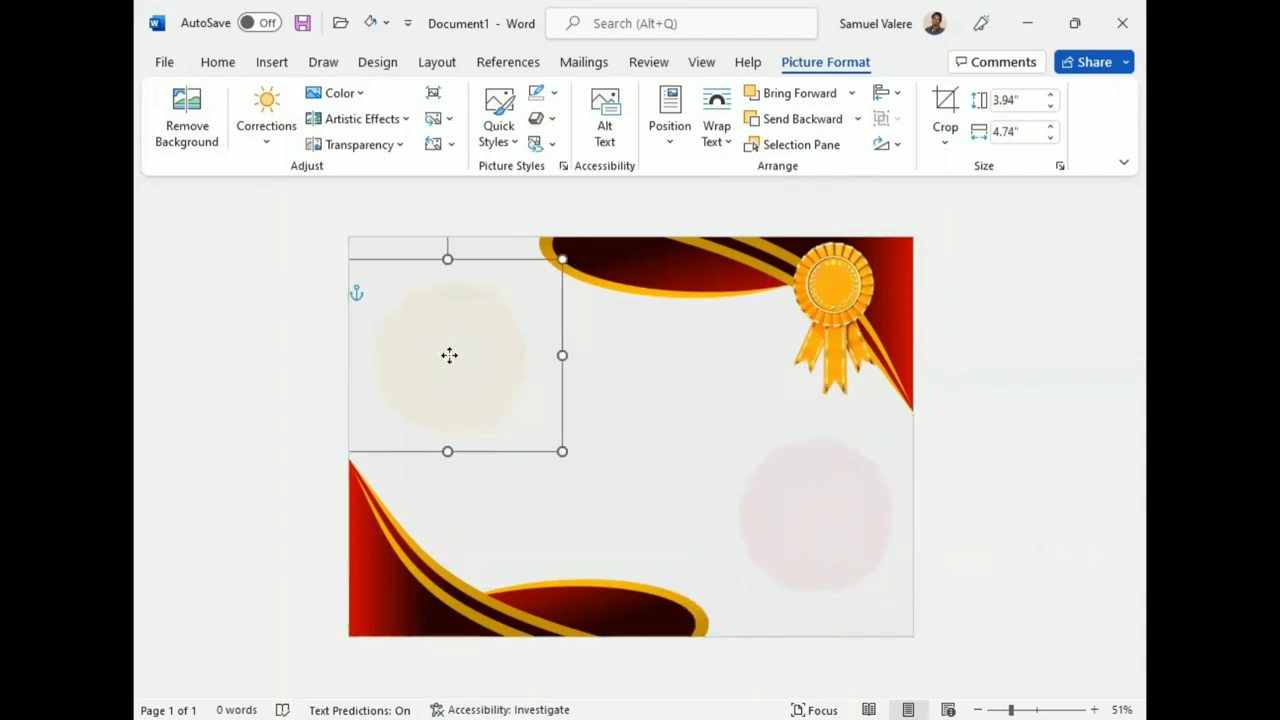
left_click(271, 62)
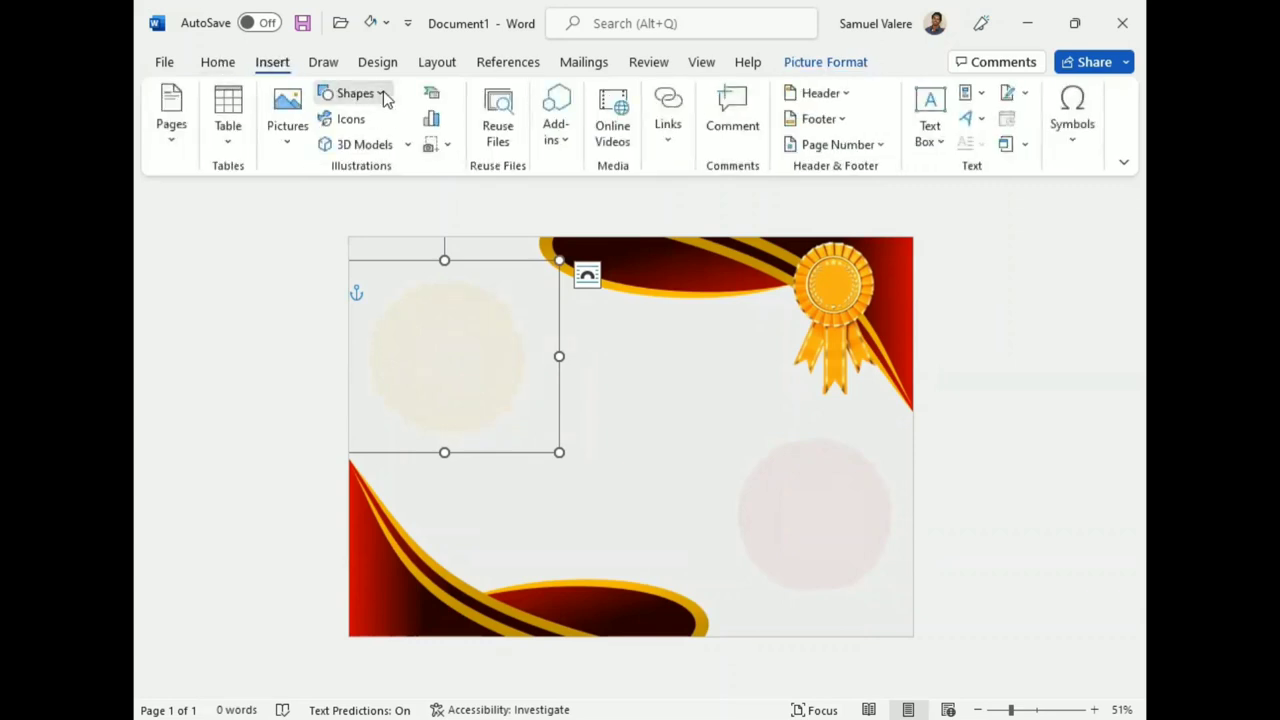
Draw a rectangle covering most of the certificate, extending its left and top edges.
left_click(378, 93)
left_click(378, 274)
left_click_drag(371, 272, 902, 627)
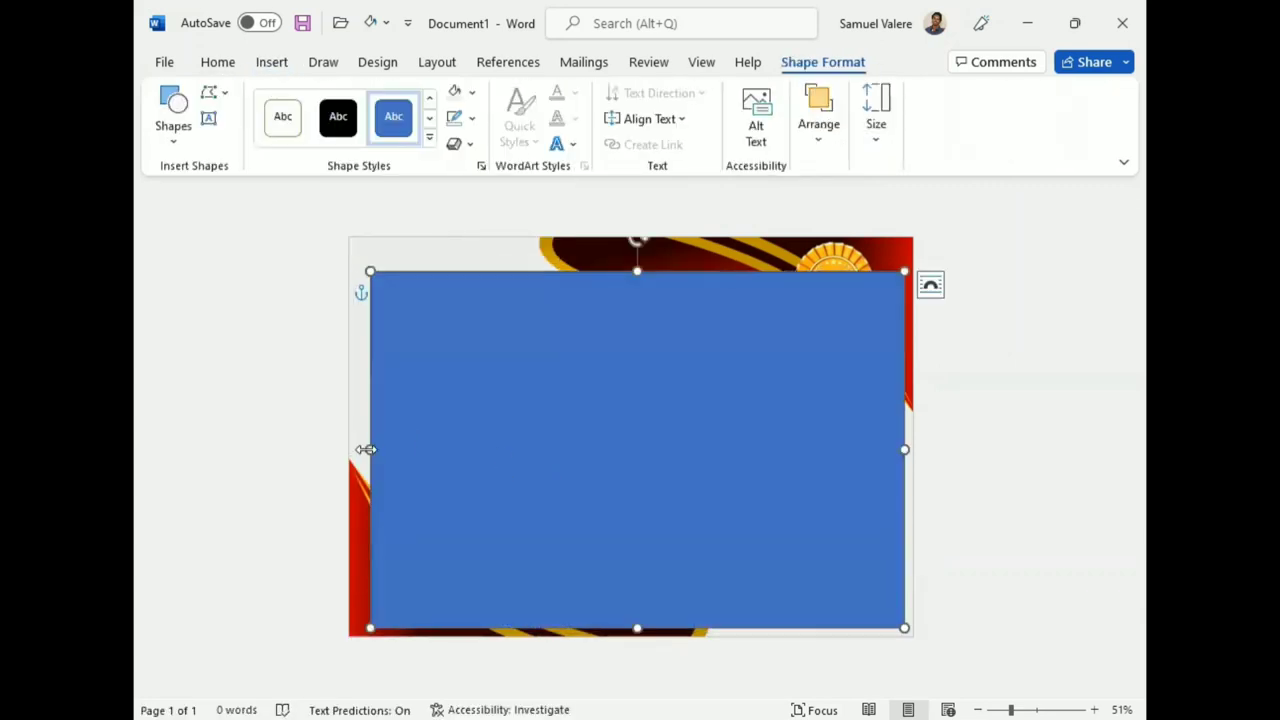
left_click_drag(370, 449, 361, 447)
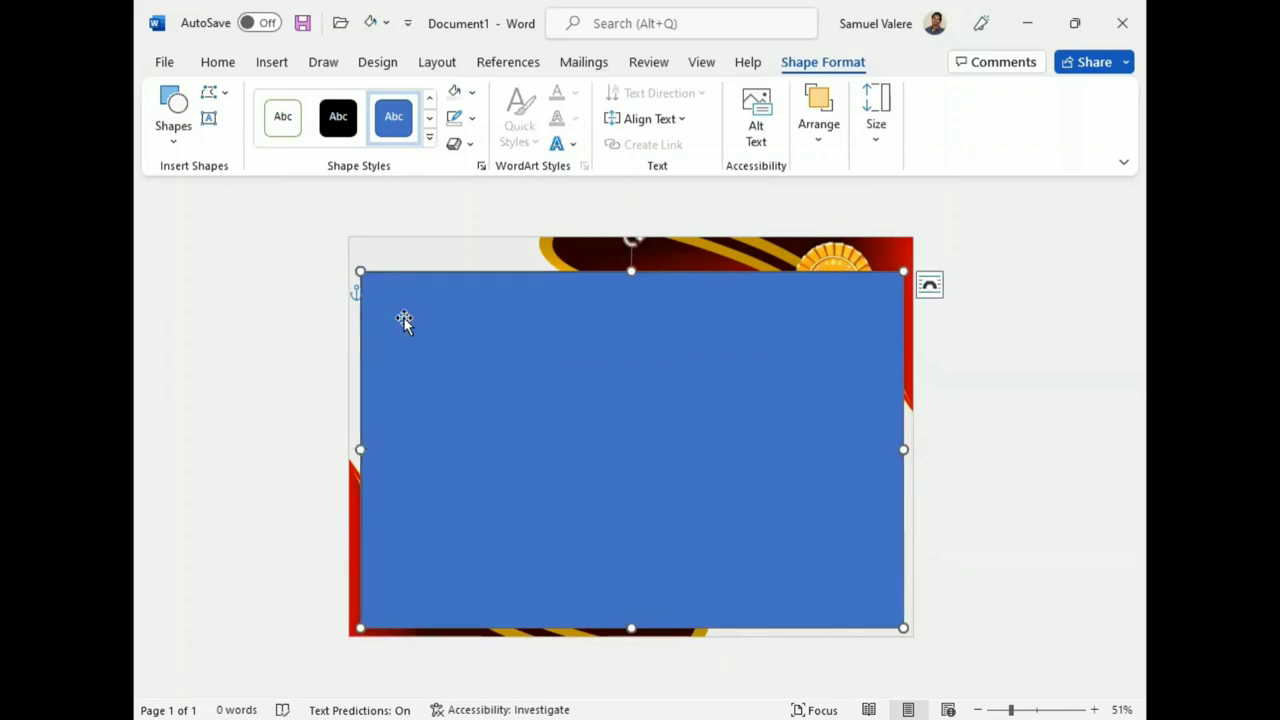
left_click_drag(631, 270, 631, 247)
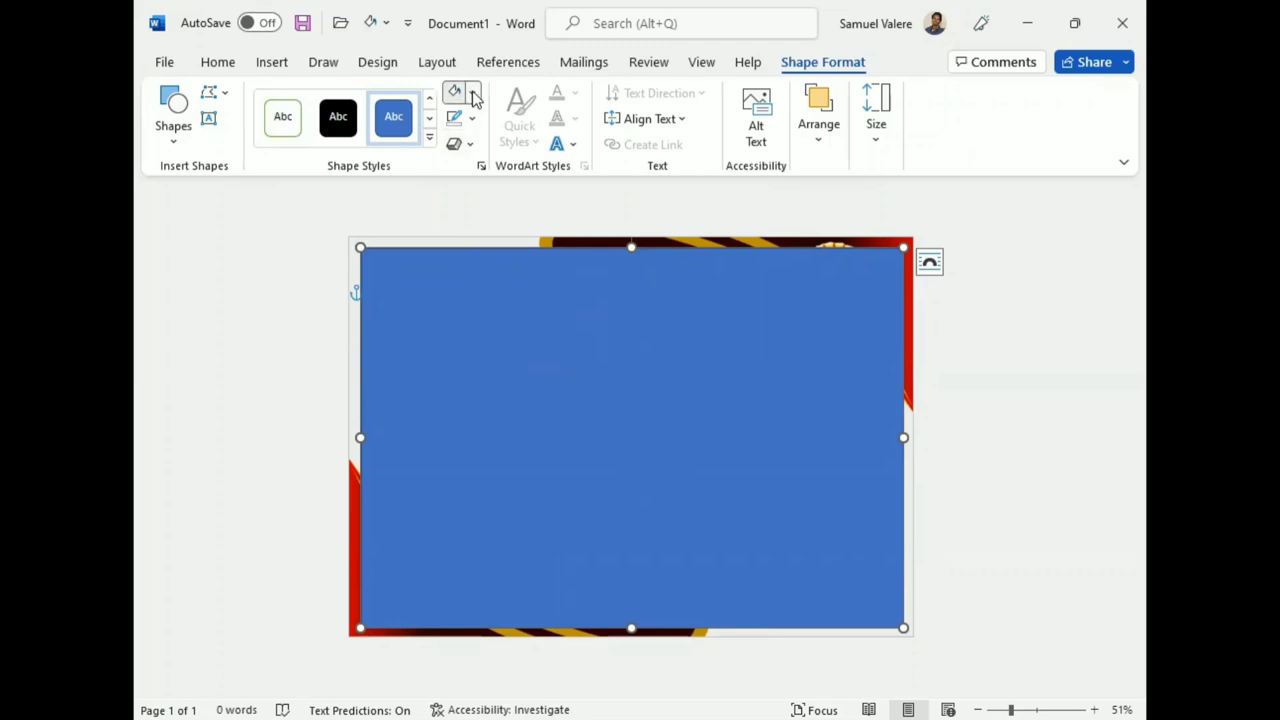
Give the rectangle no fill and a black 6 pt outline.
left_click(472, 91)
left_click(468, 309)
left_click(473, 119)
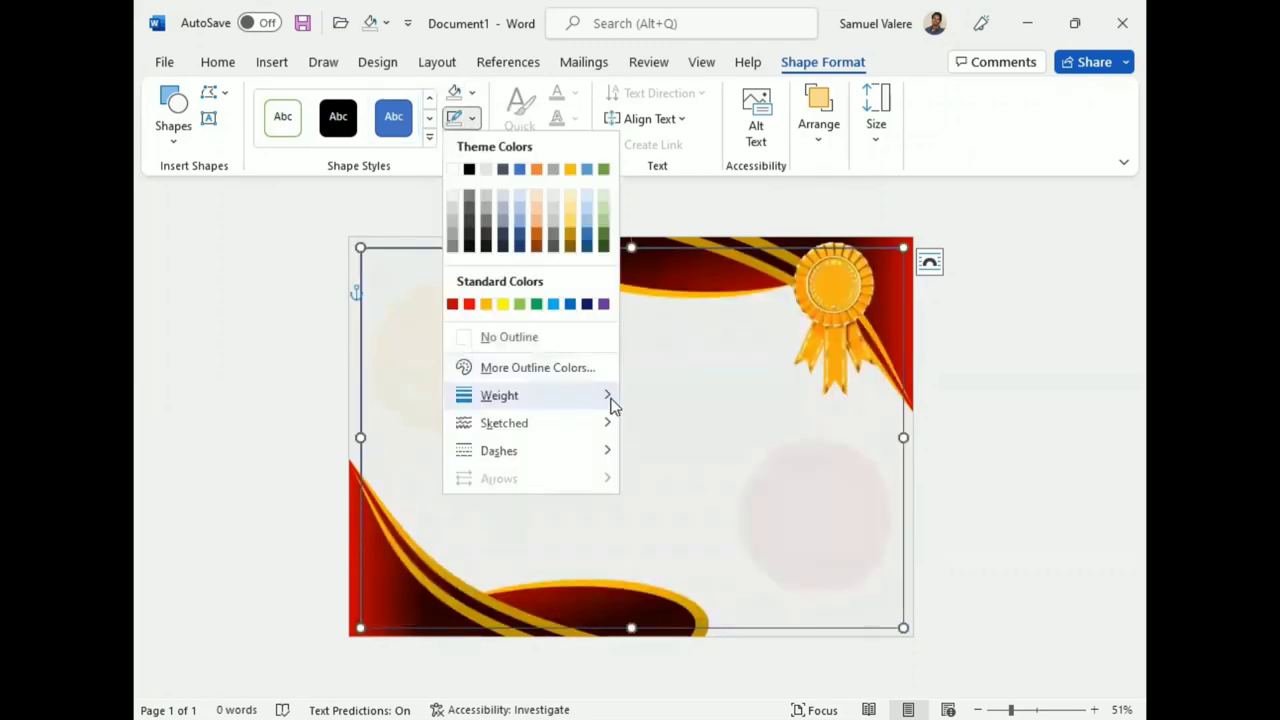
mouse_move(499, 395)
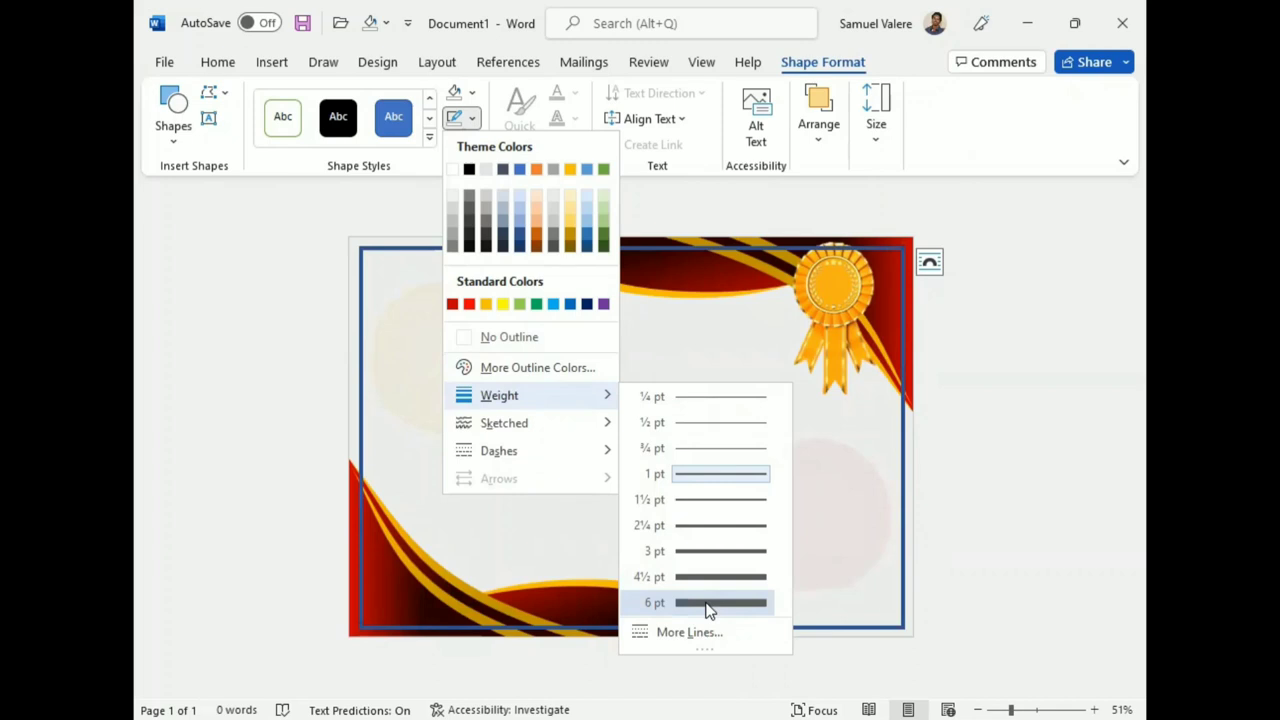
left_click(707, 603)
left_click(473, 119)
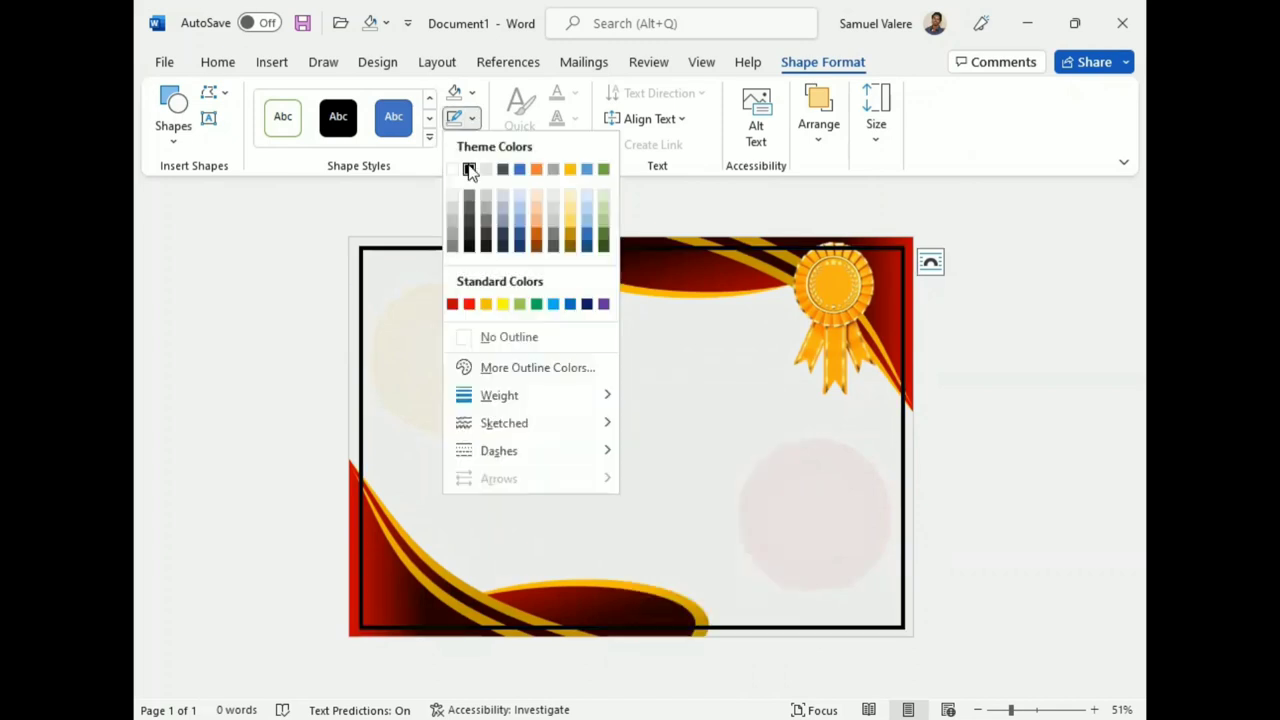
left_click(469, 169)
Send the black frame backward behind the swoosh artwork and reselect it.
left_click(830, 132)
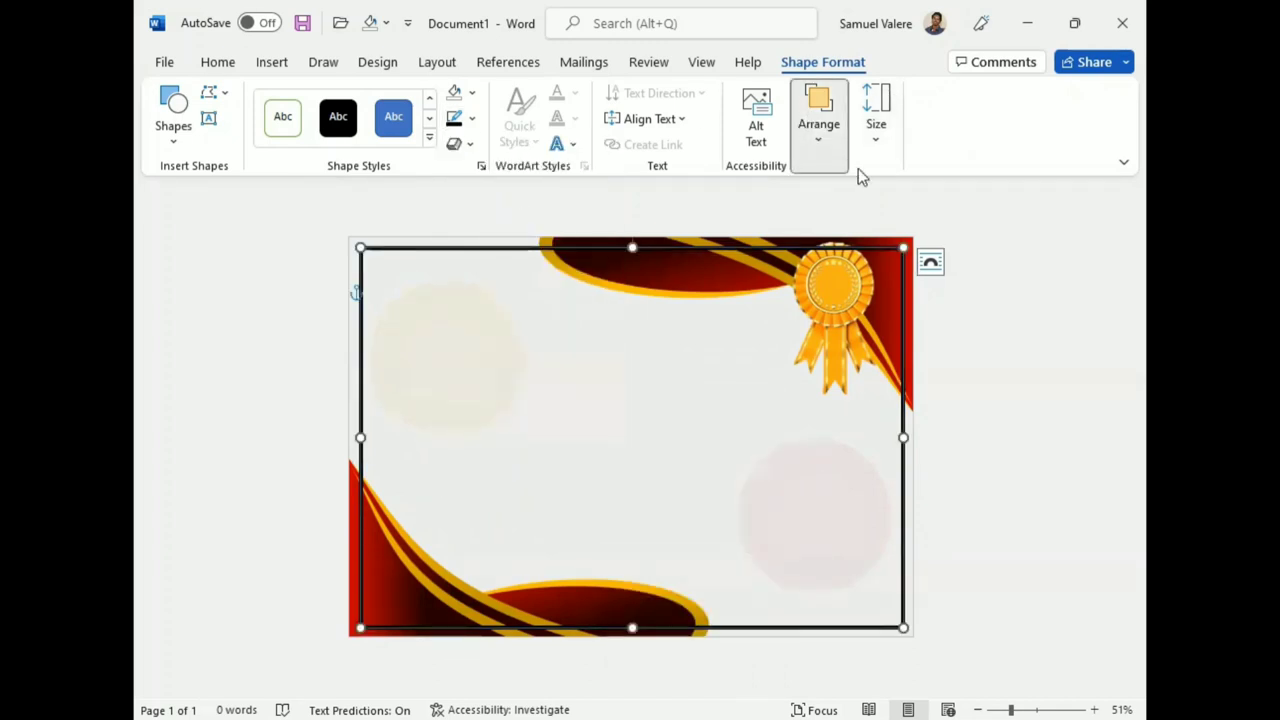
left_click(967, 205)
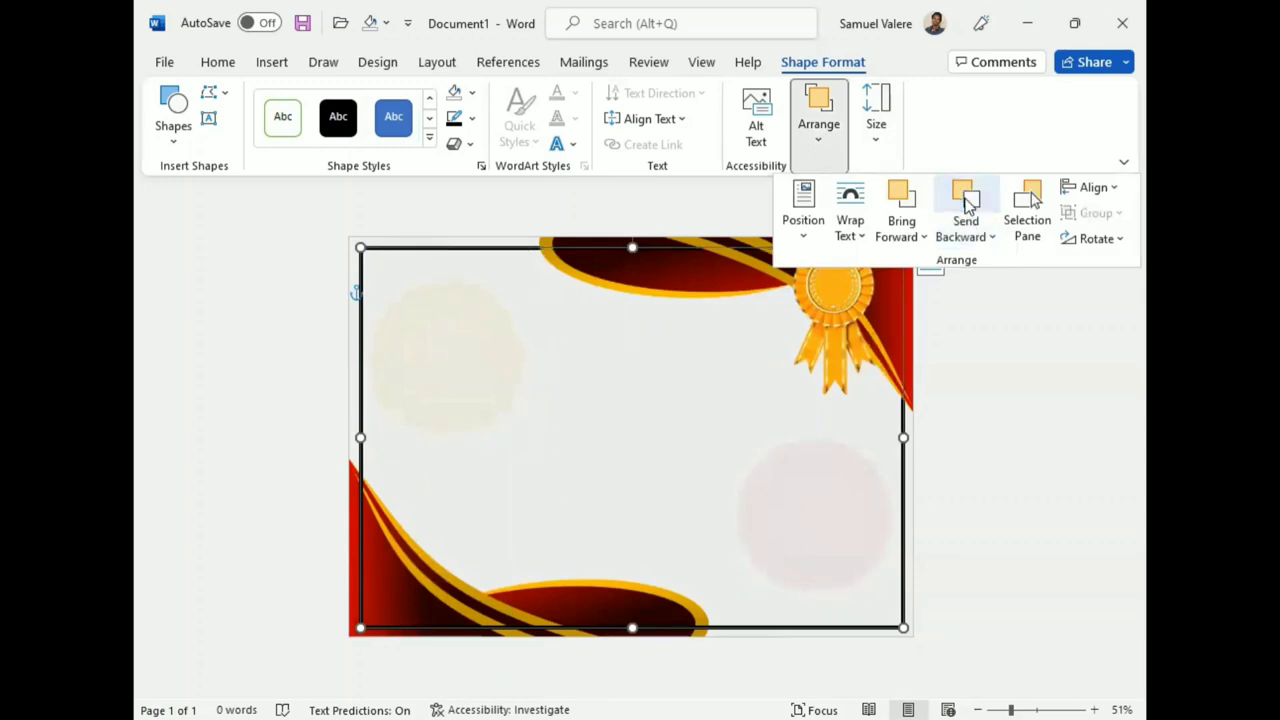
left_click(1014, 426)
left_click(1010, 420)
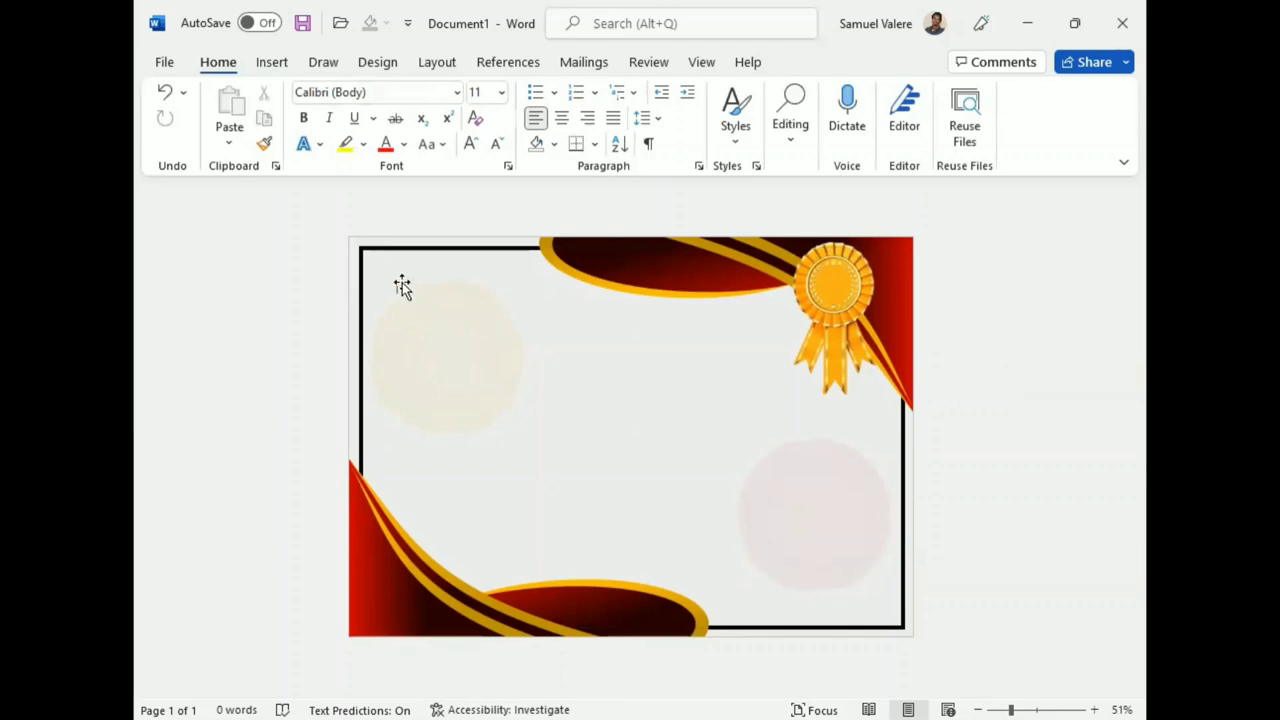
left_click(360, 316)
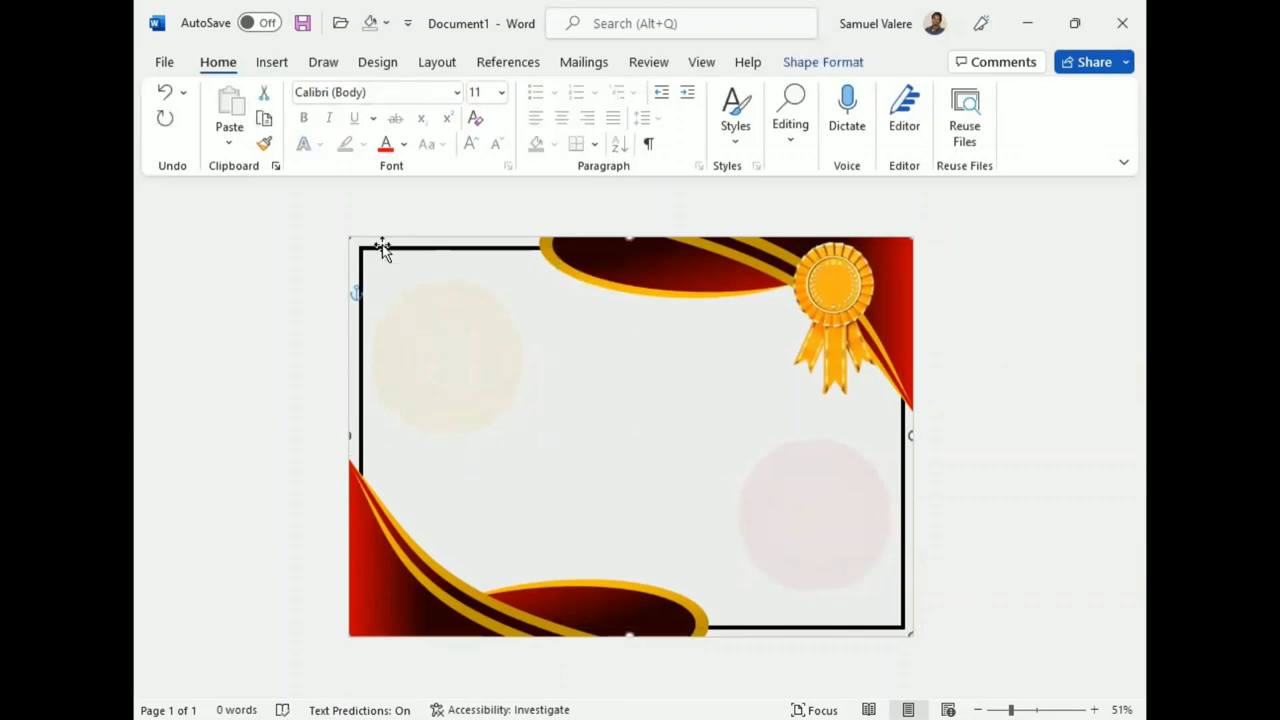
left_click(378, 250)
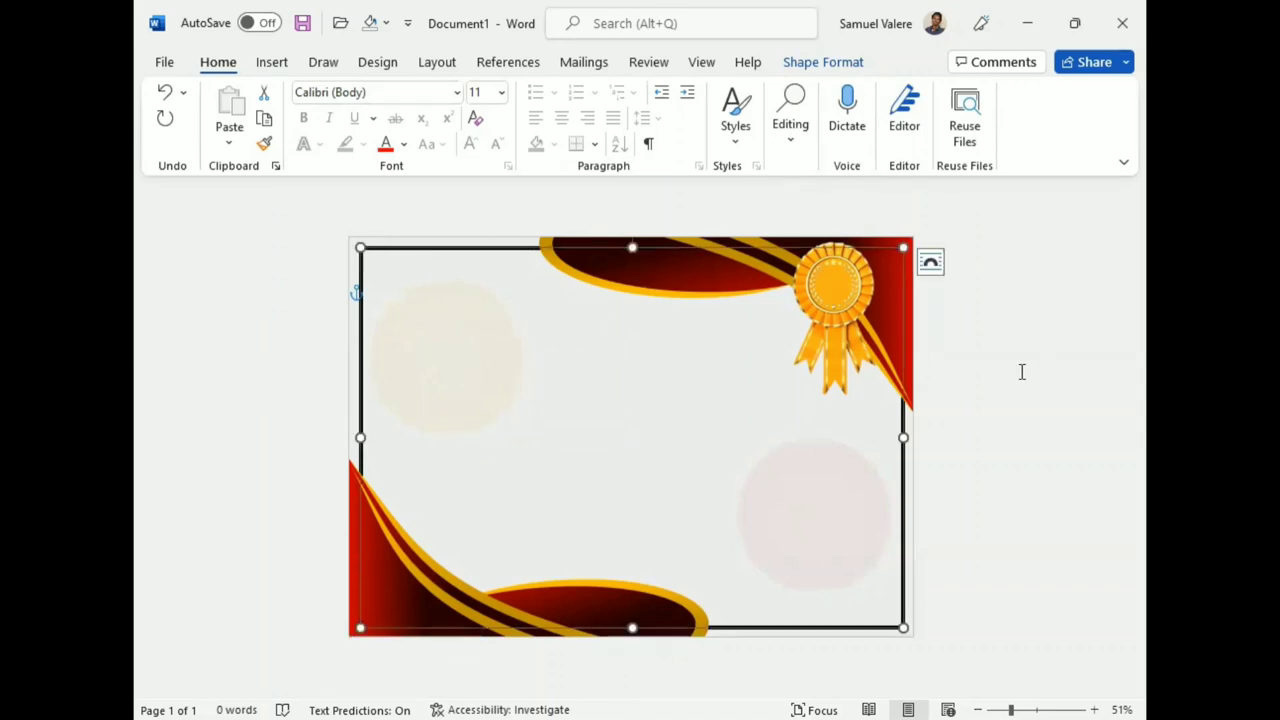
Set the frame's outline width to 7 pt through More Lines and deselect it.
left_click(822, 63)
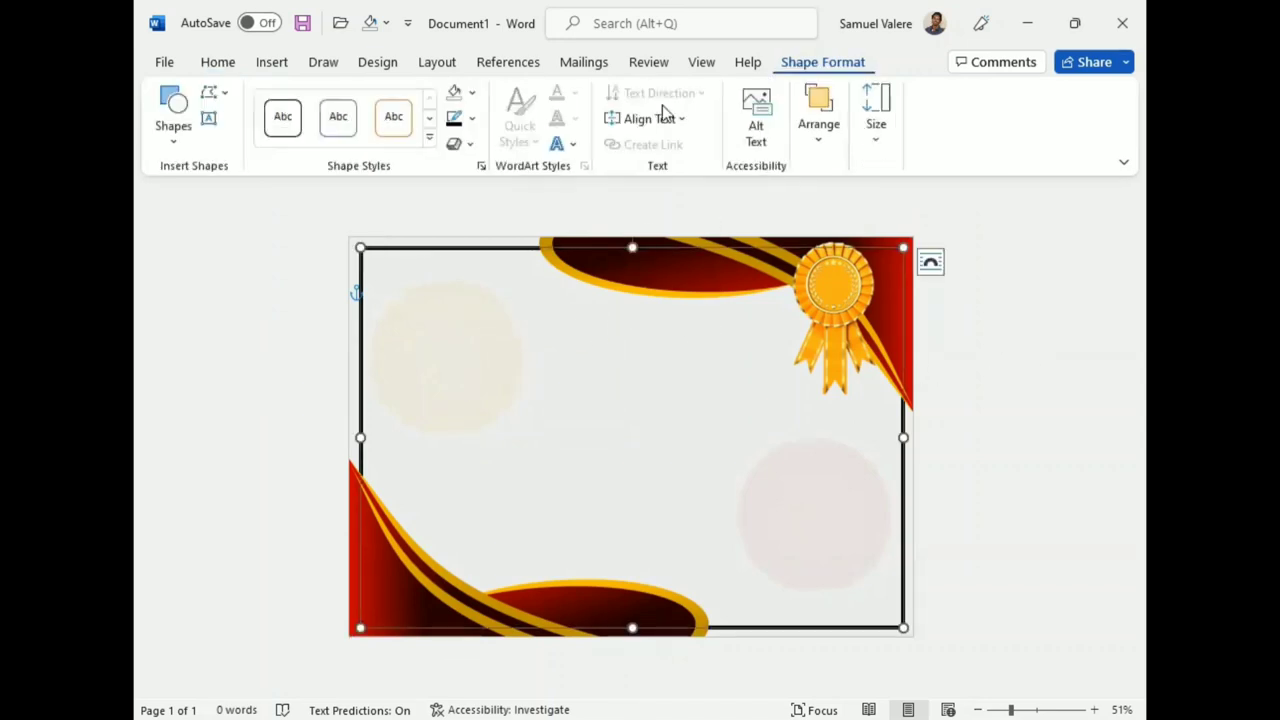
left_click(474, 120)
left_click(706, 633)
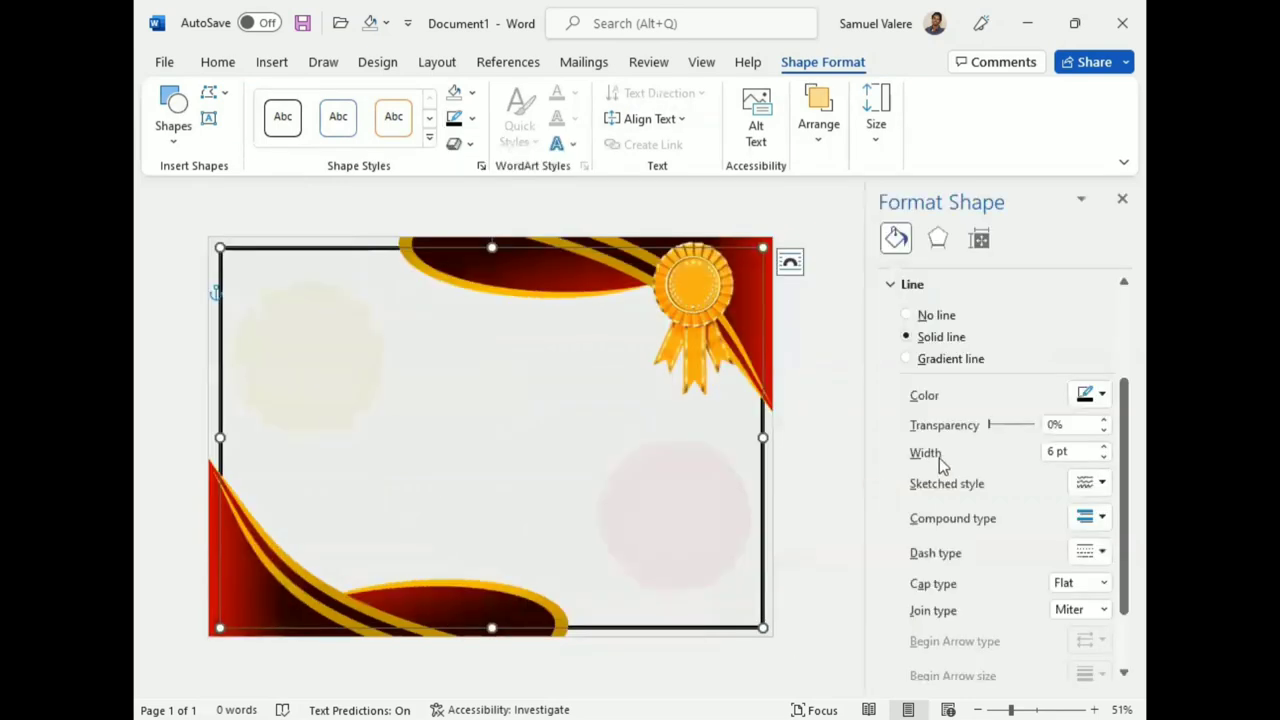
left_click(1057, 451)
type("7")
key("Return")
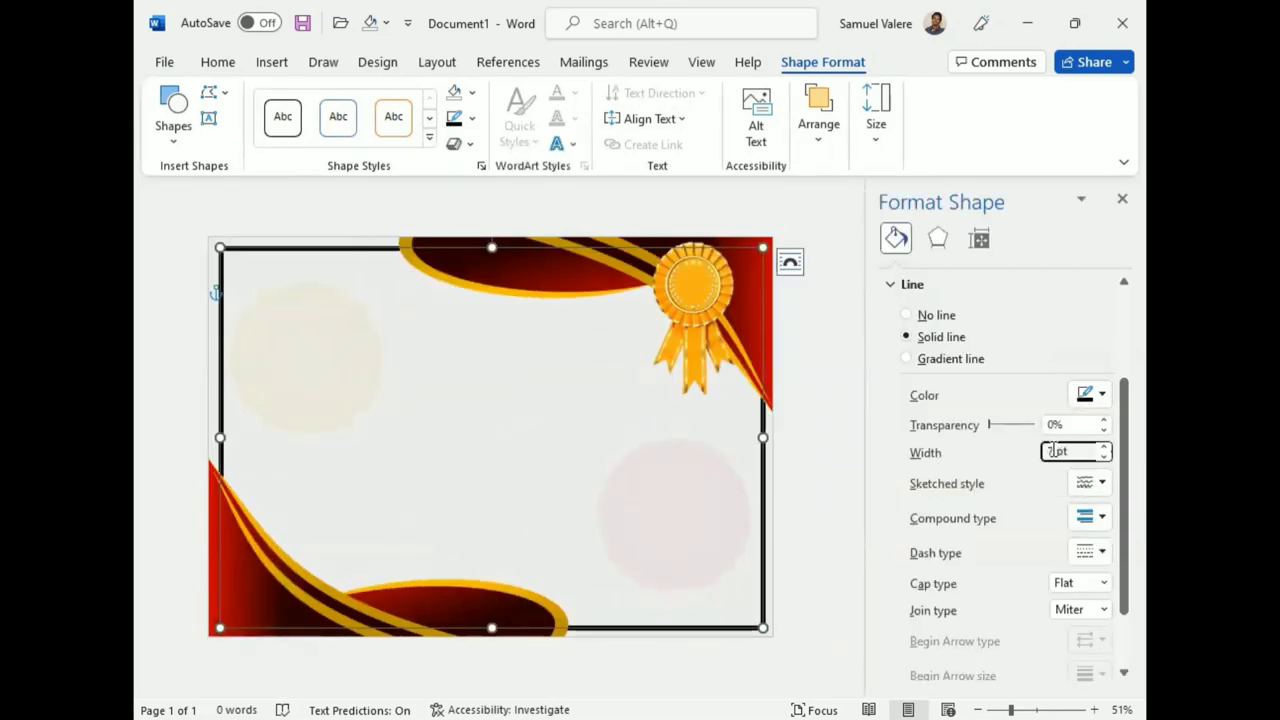
left_click(1122, 198)
left_click(1010, 371)
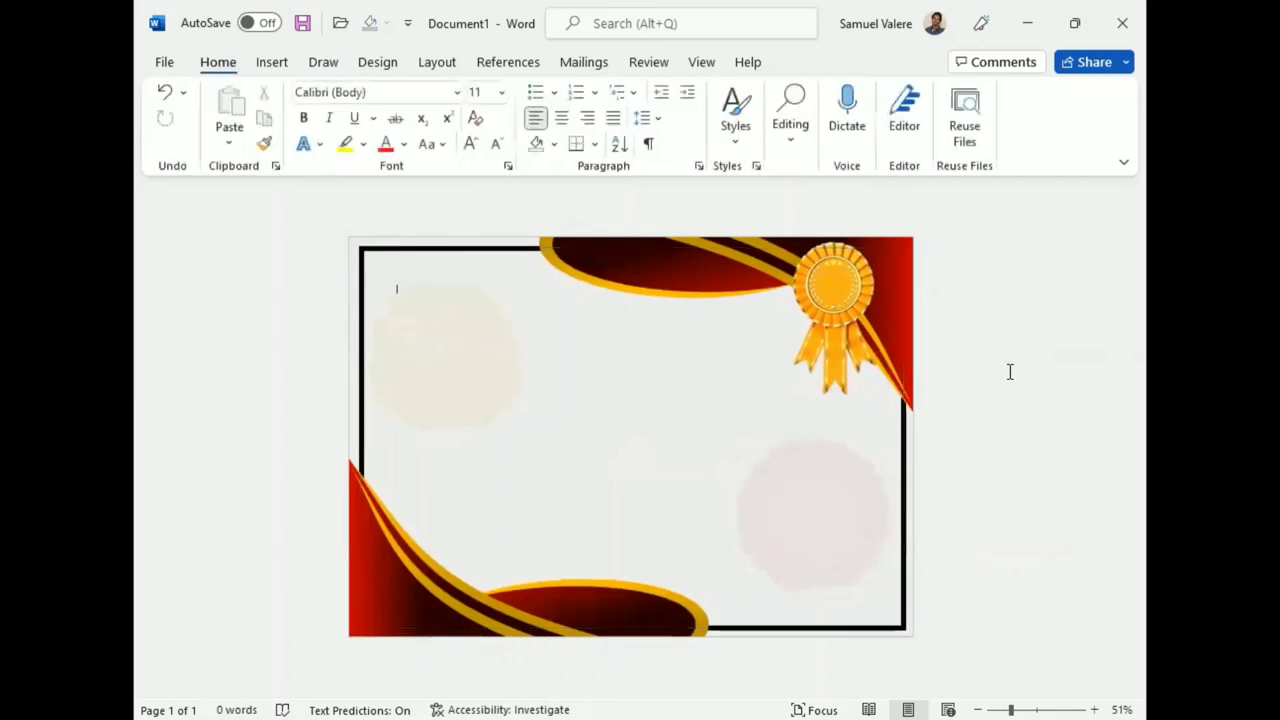
left_click(279, 65)
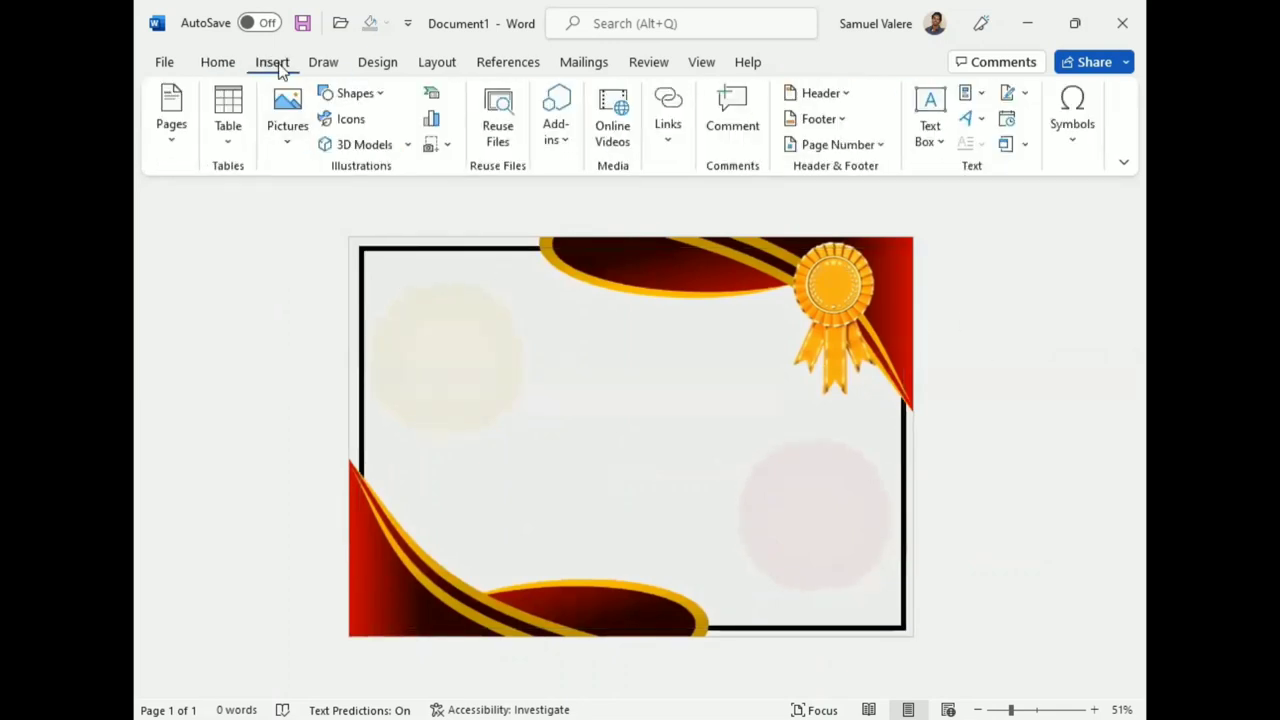
Draw a text box near the top of the page and enter the word Certificate.
left_click(371, 93)
left_click(385, 147)
left_click_drag(462, 307, 779, 387)
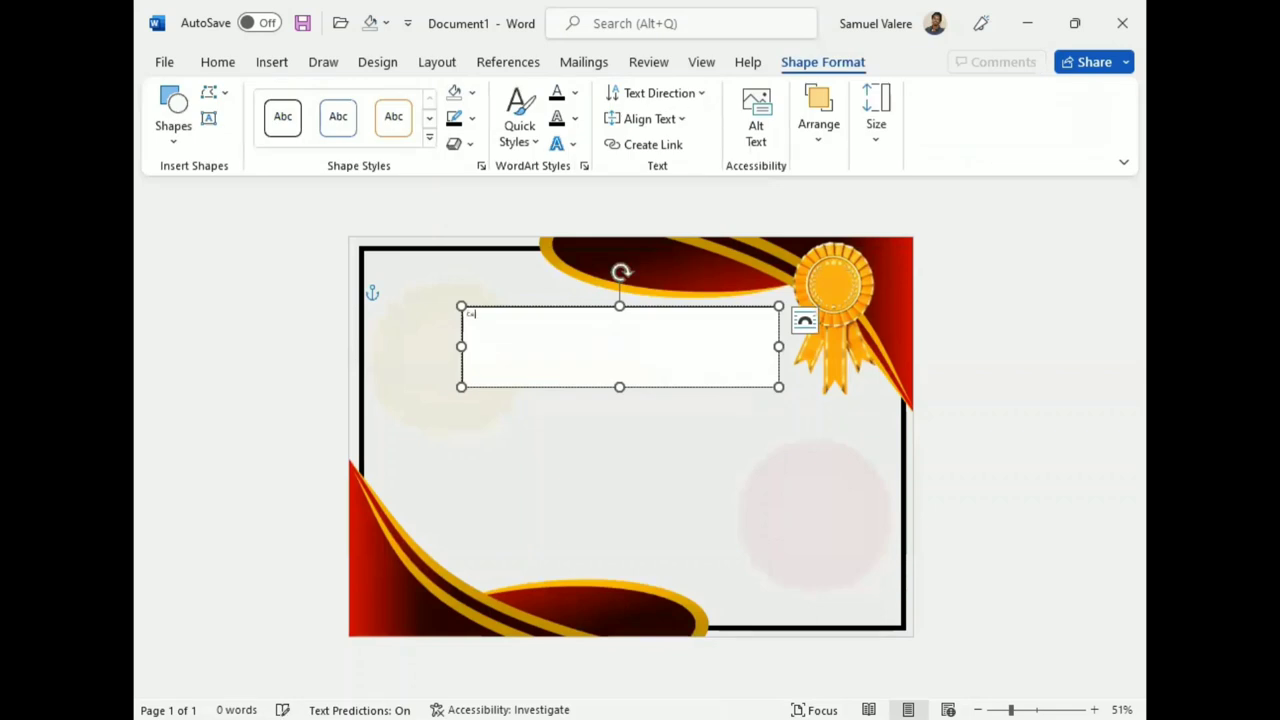
type("rtificate")
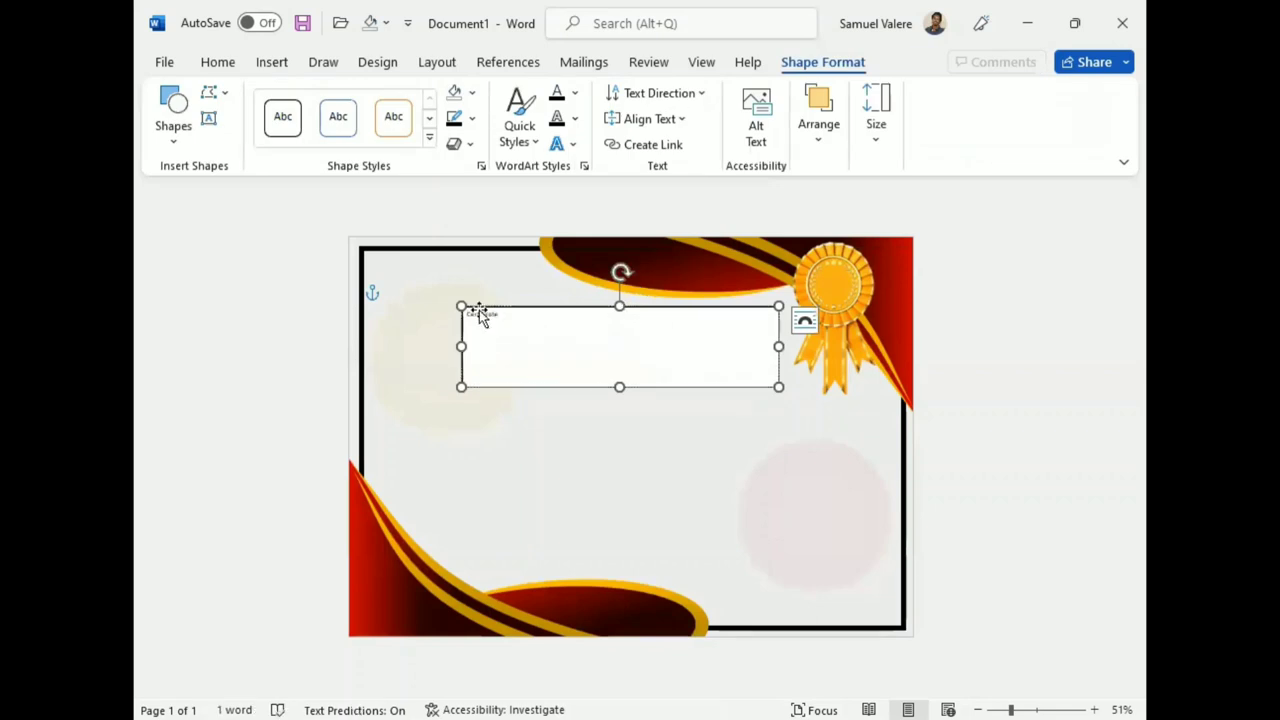
double_click(480, 314)
Format the title in Vivaldi, centred, enlarged to 48 pt.
left_click(216, 62)
left_click(404, 89)
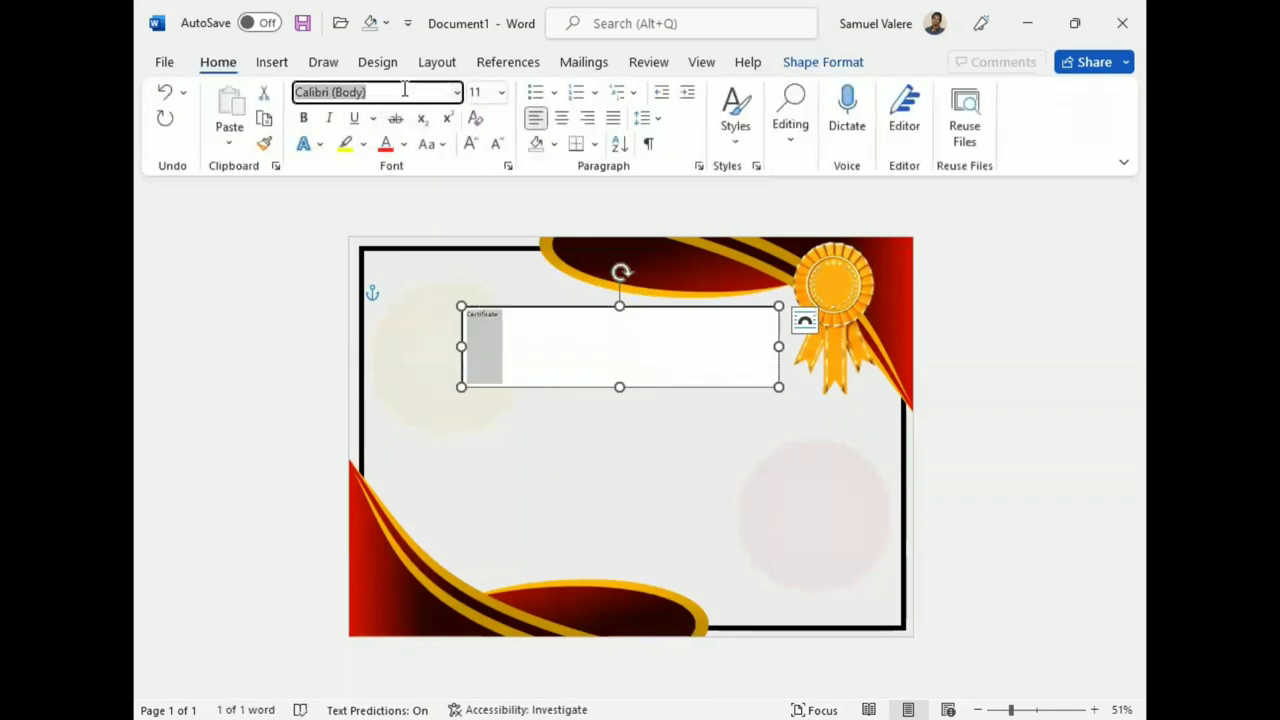
type("Vivaldi")
key("Return")
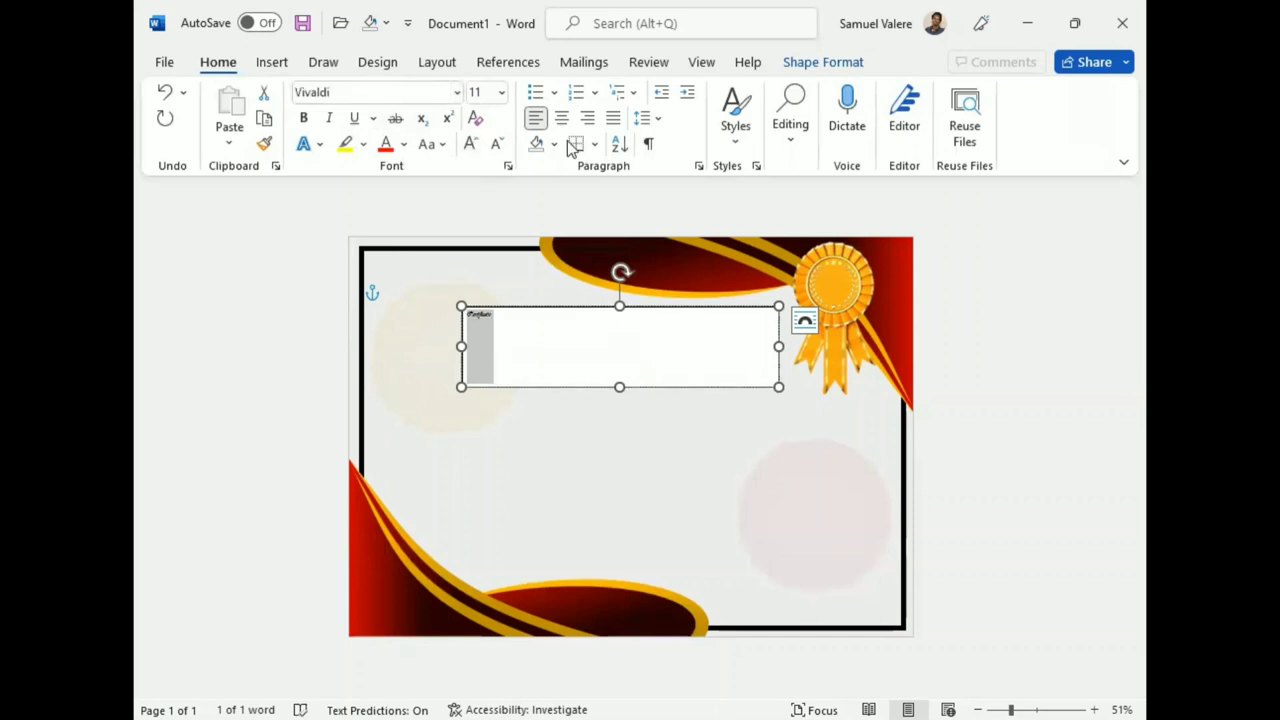
left_click(561, 118)
left_click(470, 143)
left_click(470, 143)
left_click(470, 143)
left_click(470, 143)
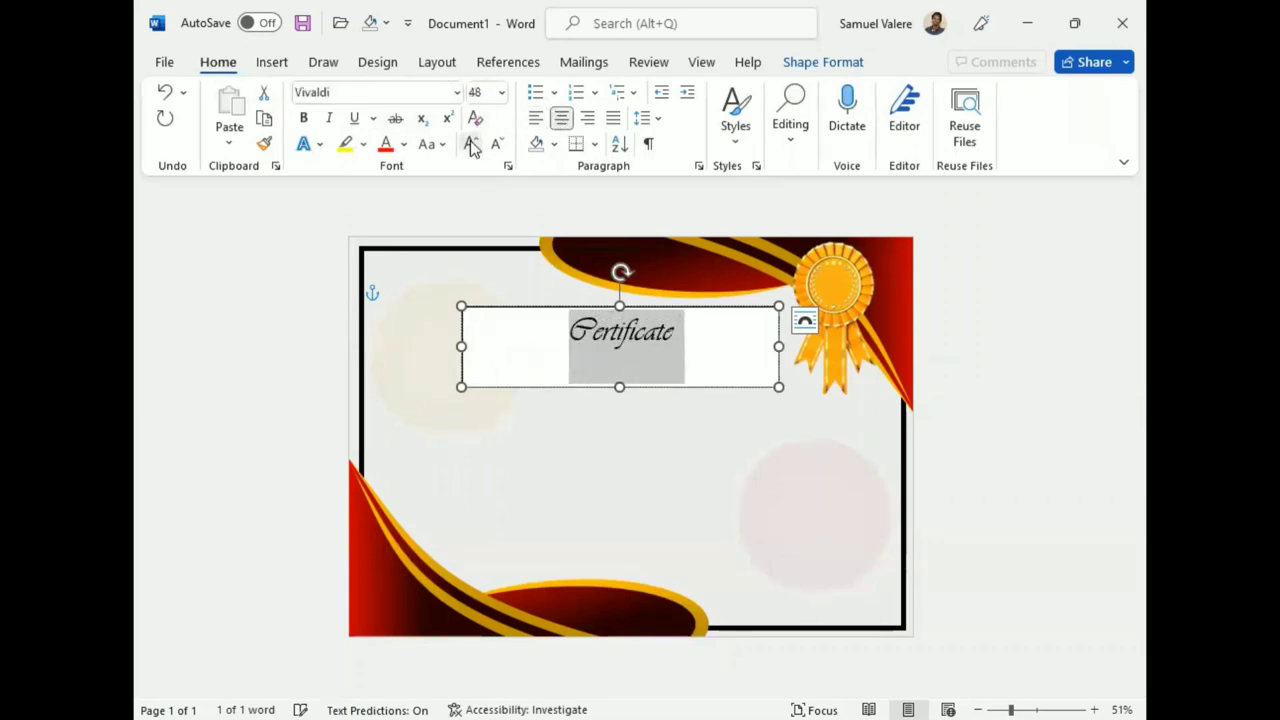
left_click(470, 143)
Switch the title font to Palace Script MT, trim and raise the box, and enlarge the text to 120 pt.
left_click(363, 92)
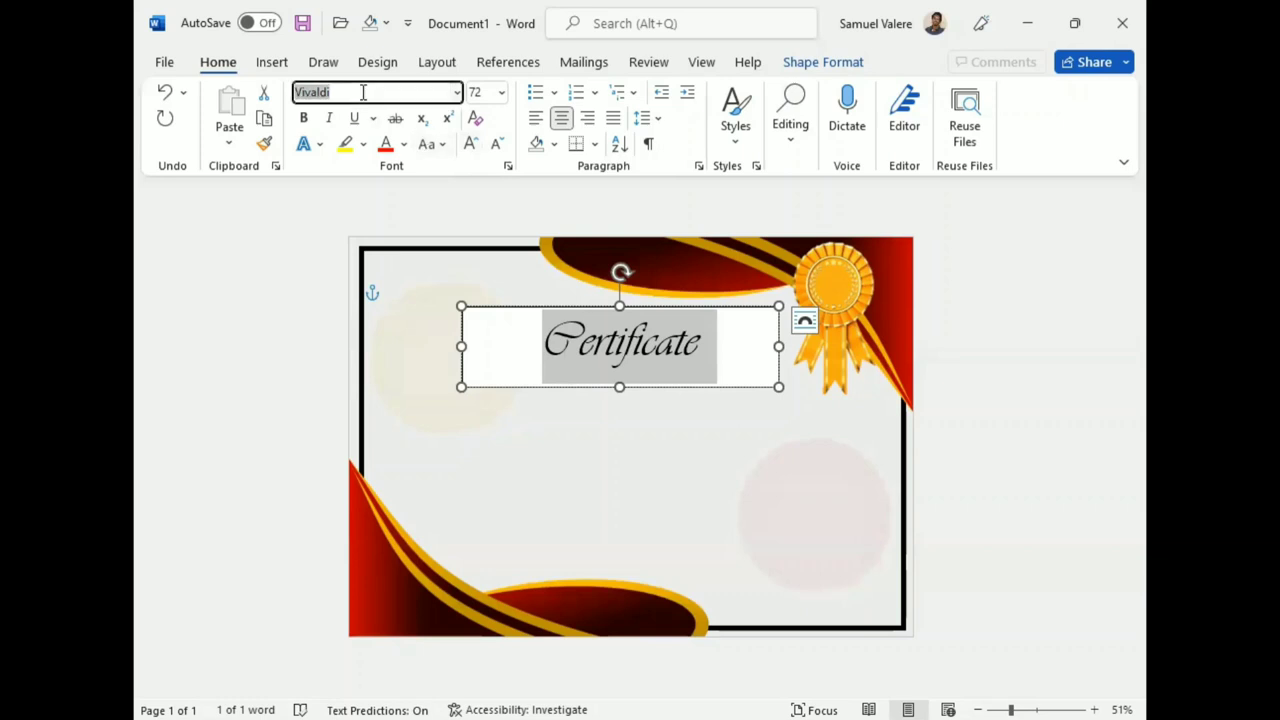
type("Palace Script MT")
key("Return")
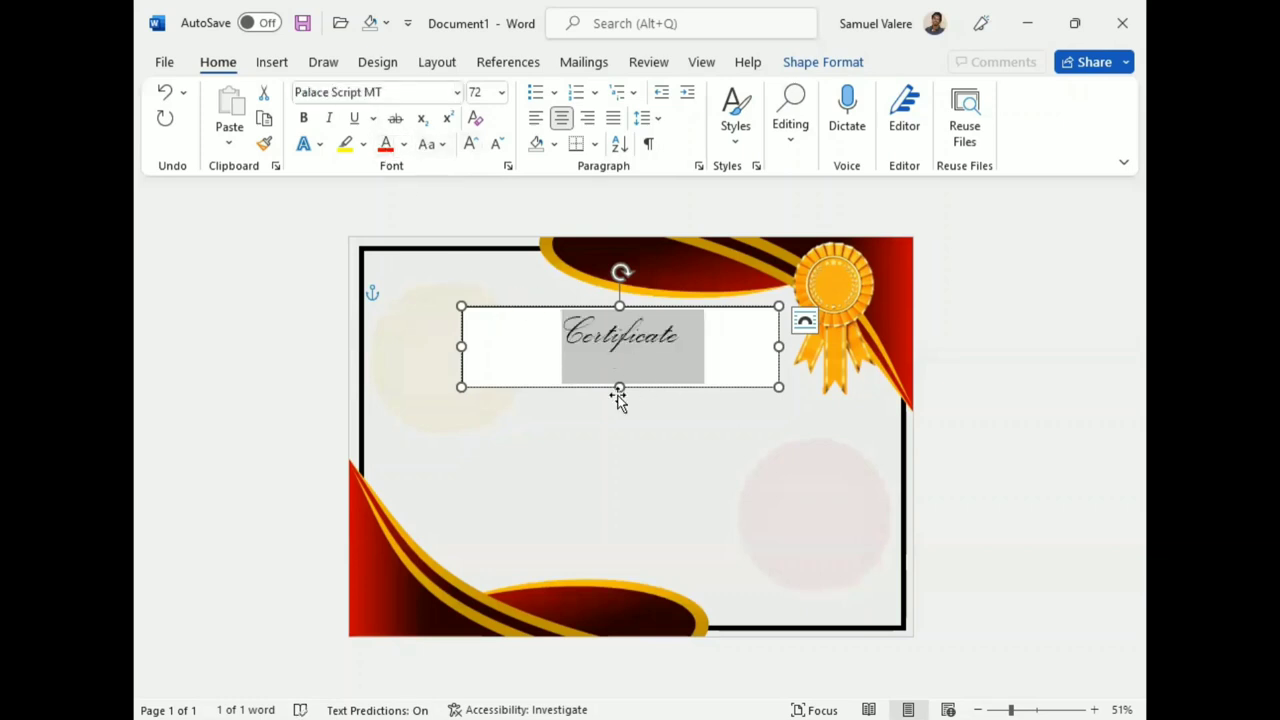
left_click_drag(620, 389, 620, 376)
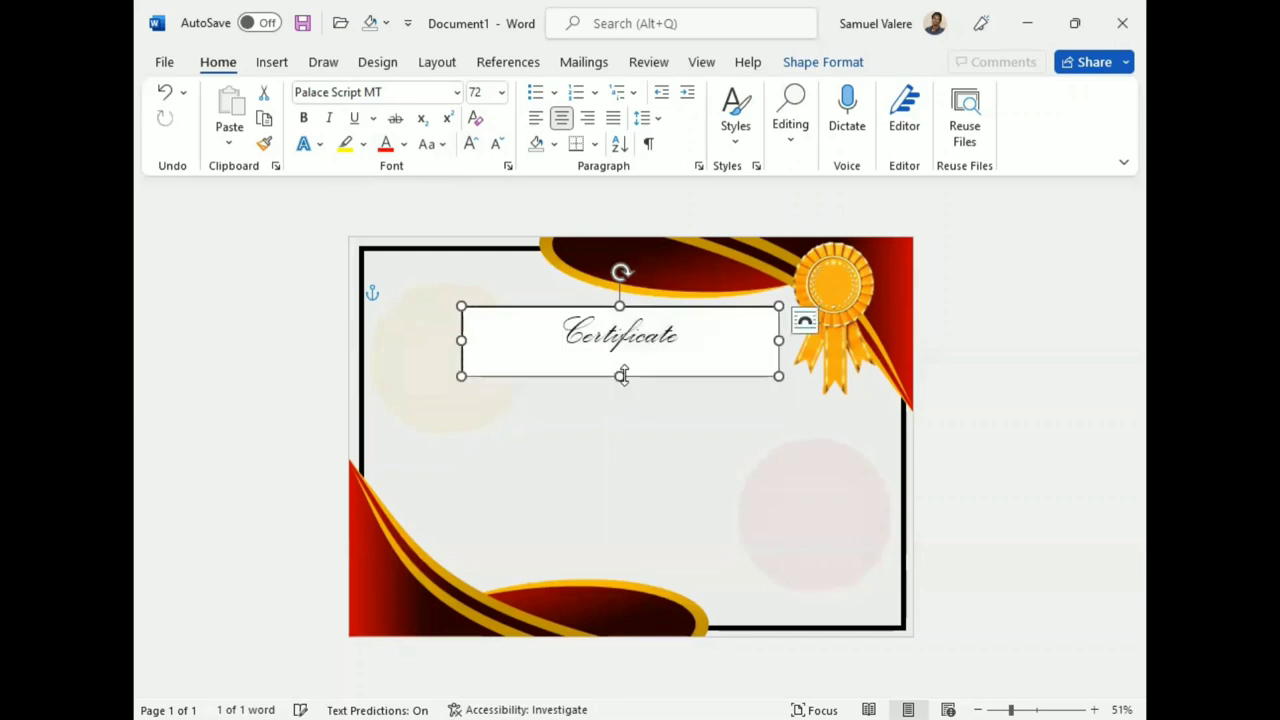
left_click_drag(630, 313, 630, 301)
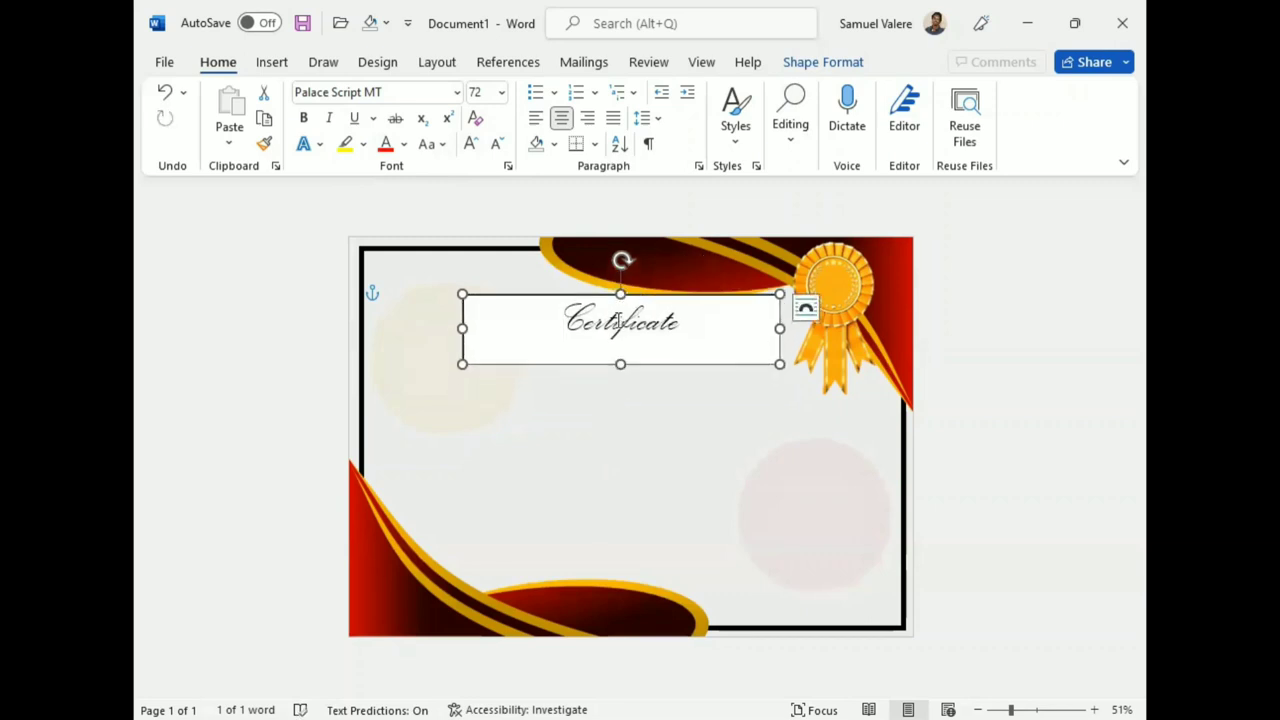
key("ctrl+a")
left_click(470, 146)
left_click(470, 146)
left_click(470, 146)
left_click(470, 146)
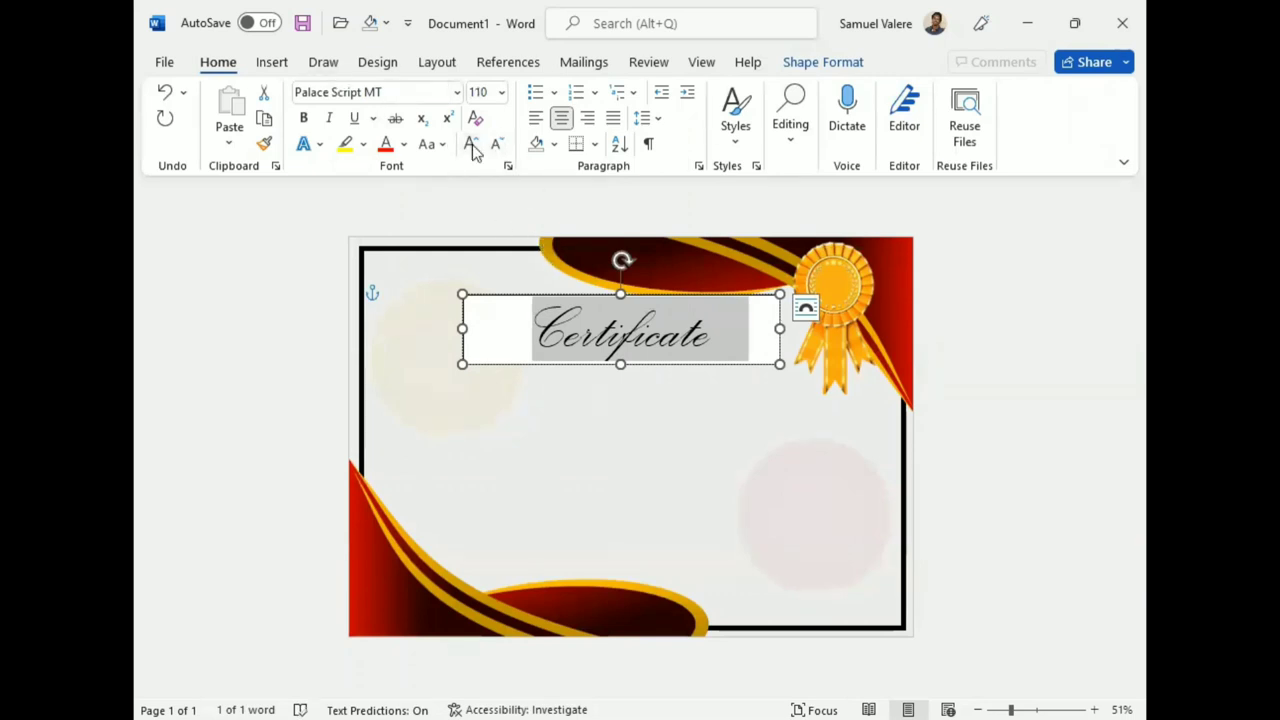
left_click(472, 146)
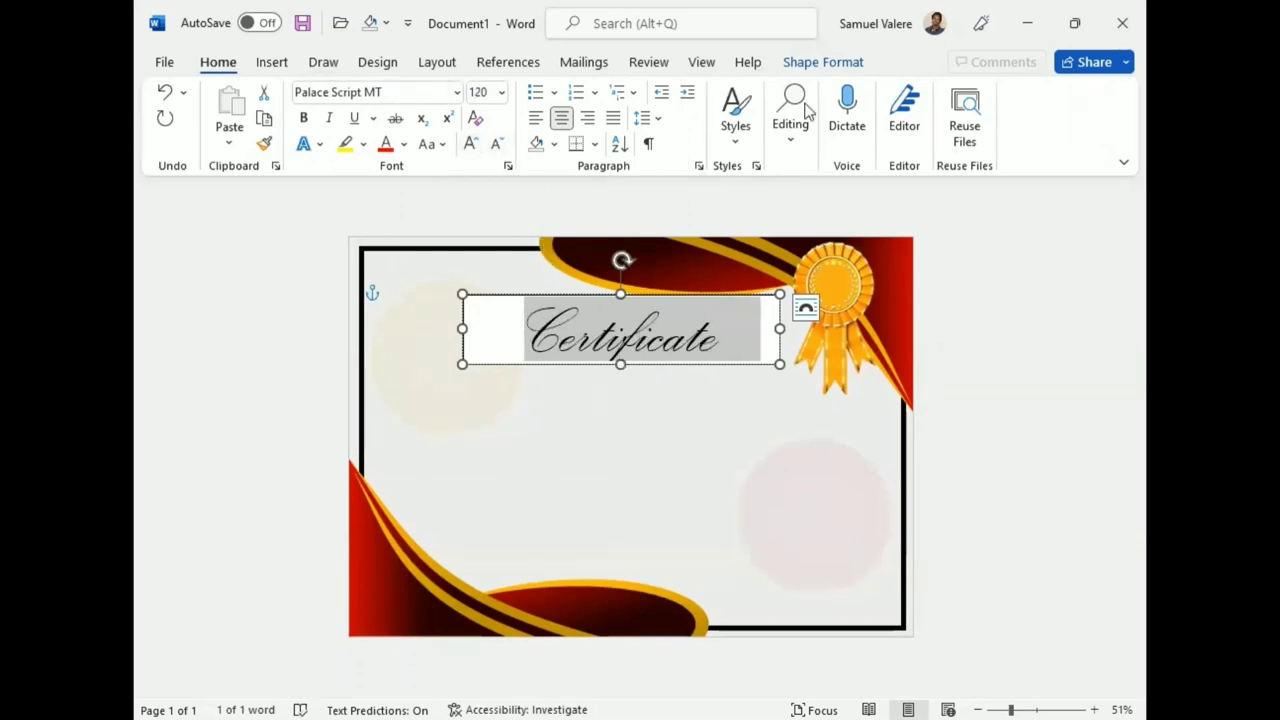
Remove the title box's outline and white fill.
left_click(820, 62)
left_click(476, 121)
left_click(462, 336)
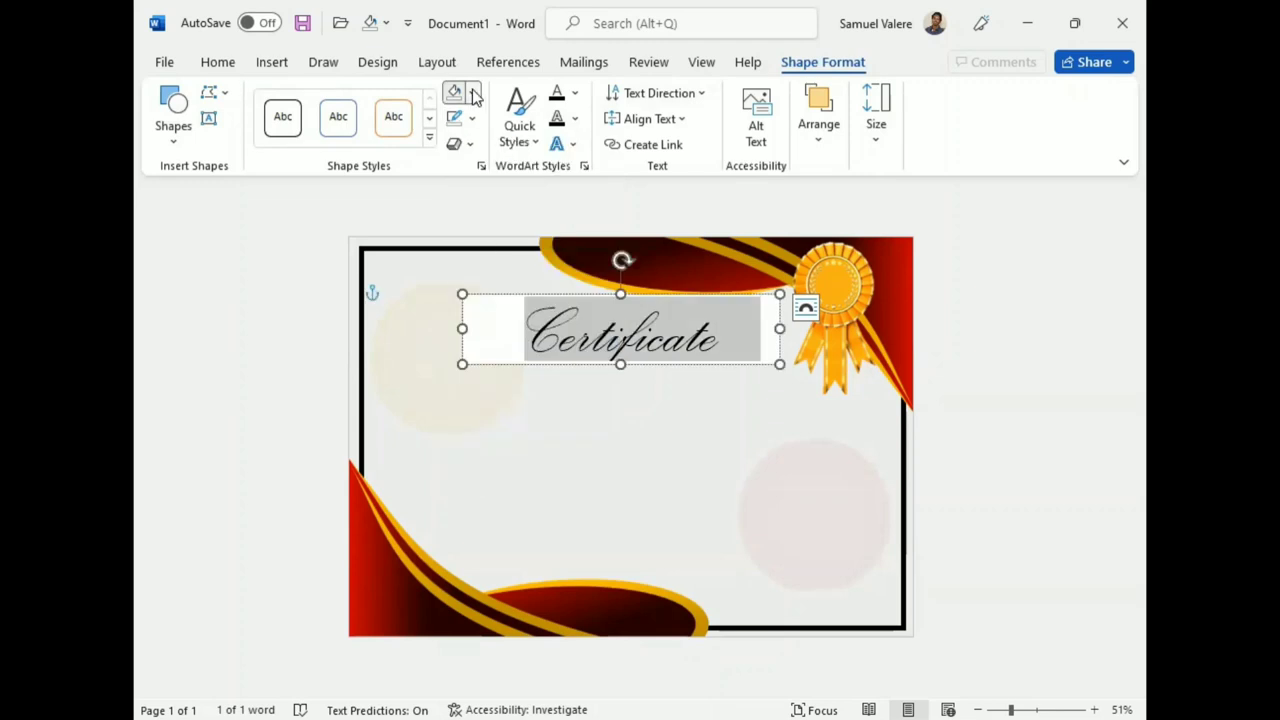
left_click(473, 92)
left_click(468, 313)
Narrow the Certificate box to fit the word and move it right and up, just left of the rosette.
left_click_drag(780, 328, 688, 328)
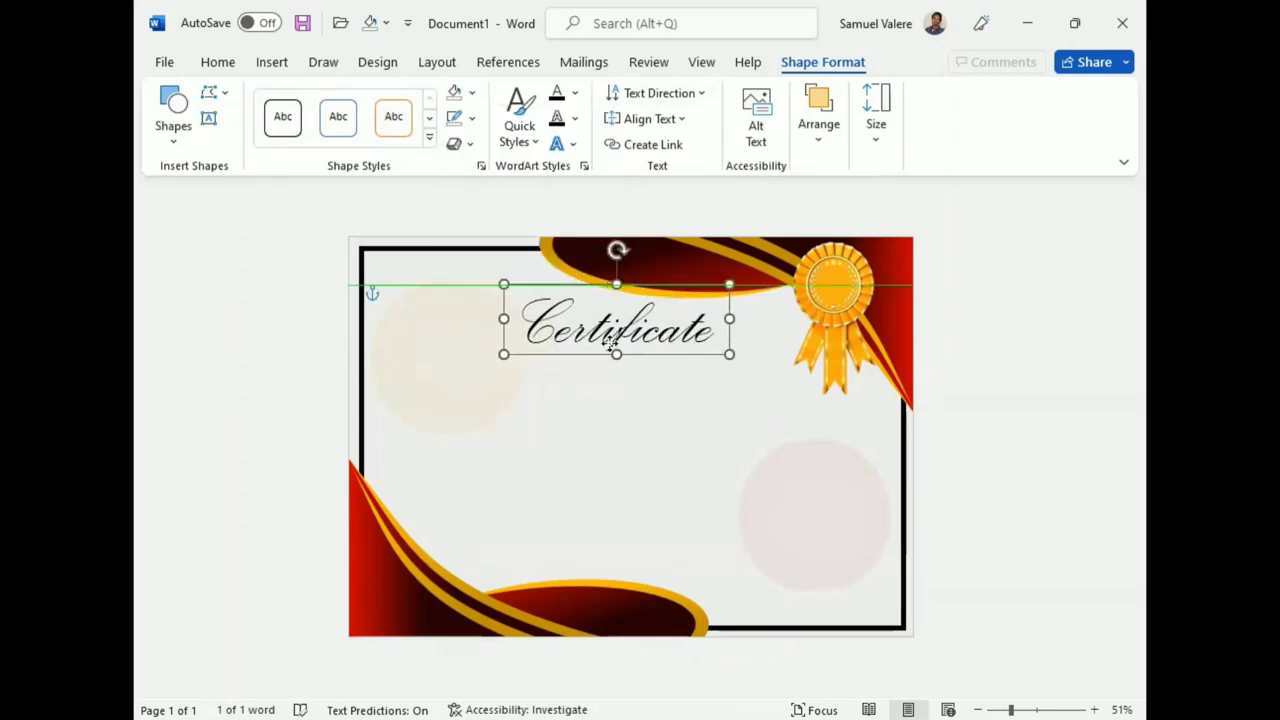
left_click_drag(568, 364, 624, 354)
key("Up")
key("Up")
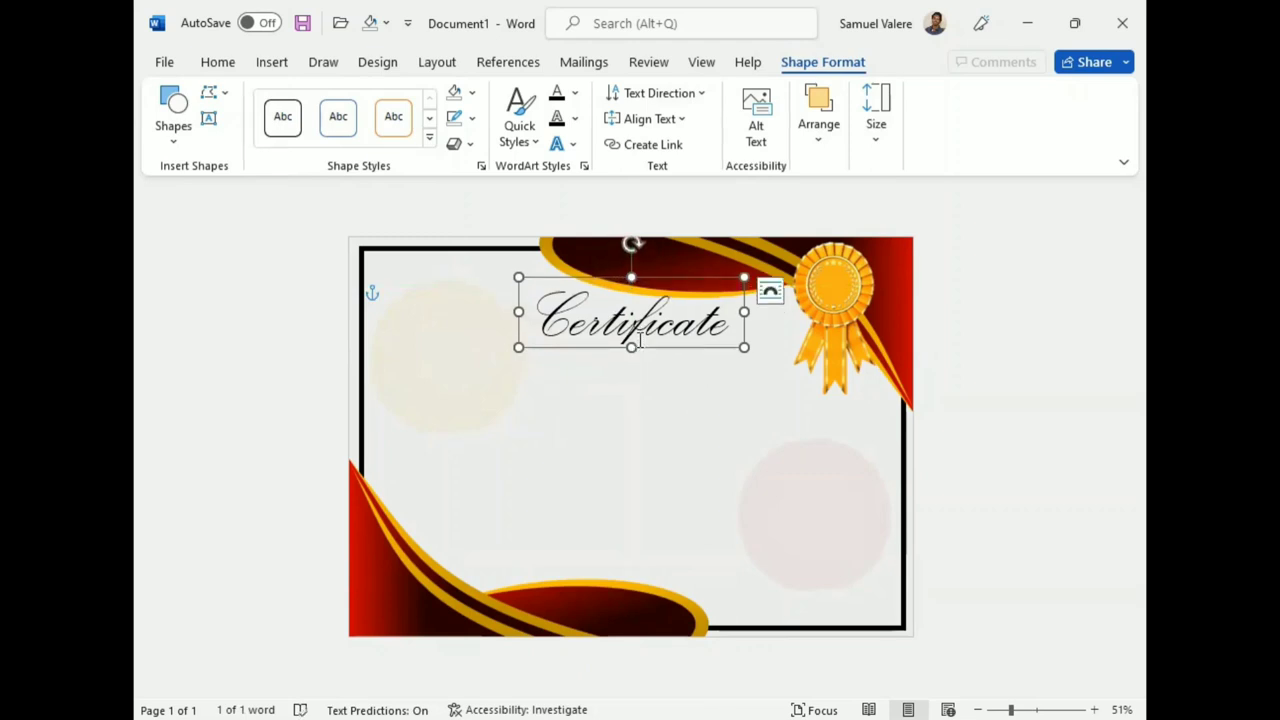
key("Up")
key("Up")
key("Up")
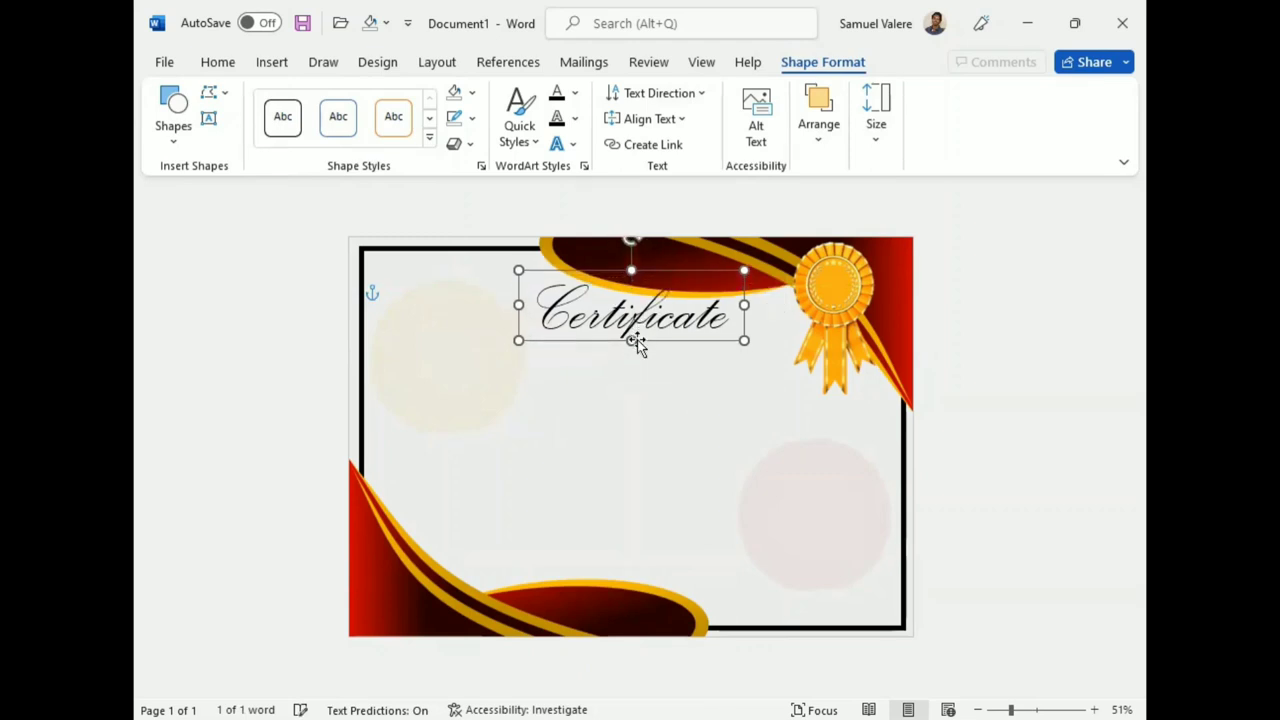
key("Up")
key("Up")
mouse_move(631, 240)
left_mouse_down()
mouse_move(686, 340)
mouse_move(697, 288)
mouse_move(651, 337)
left_mouse_up()
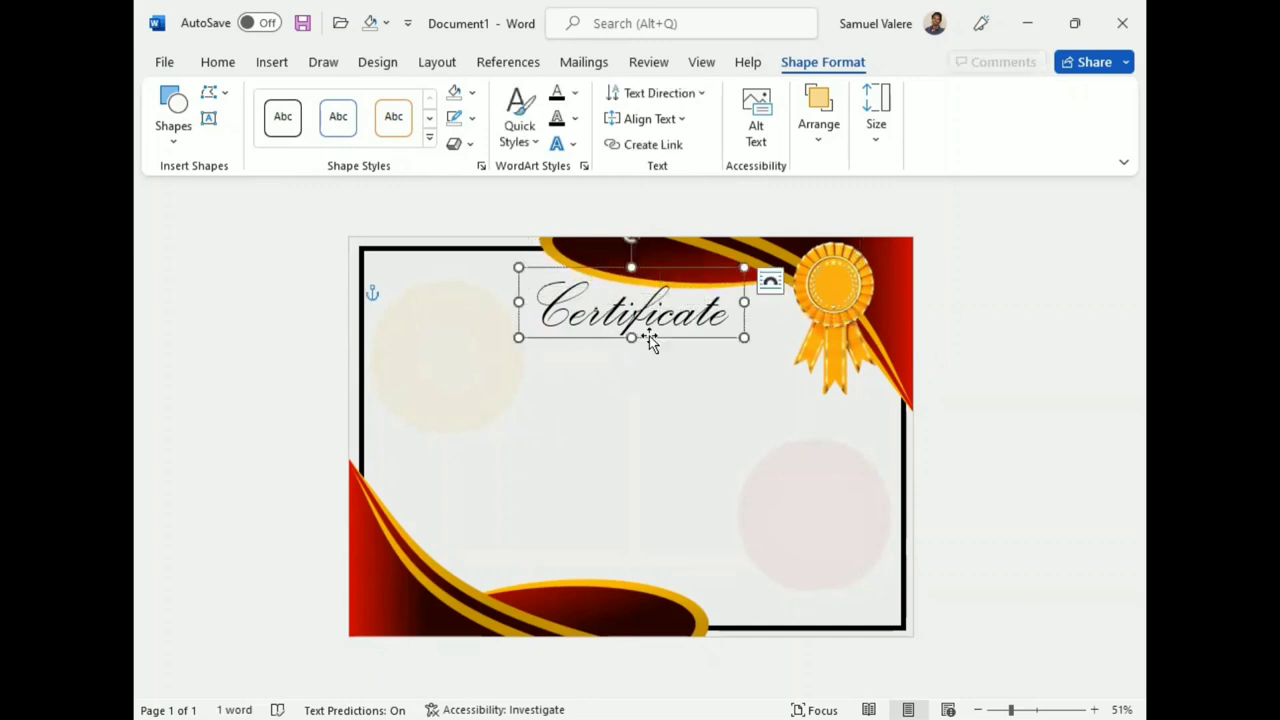
Draw a small text box below the title holding 'Of Appreciation' and select that text.
left_click(210, 120)
mouse_move(661, 341)
left_mouse_down()
mouse_move(754, 364)
mouse_move(768, 401)
left_mouse_up()
type("Of Appreciation")
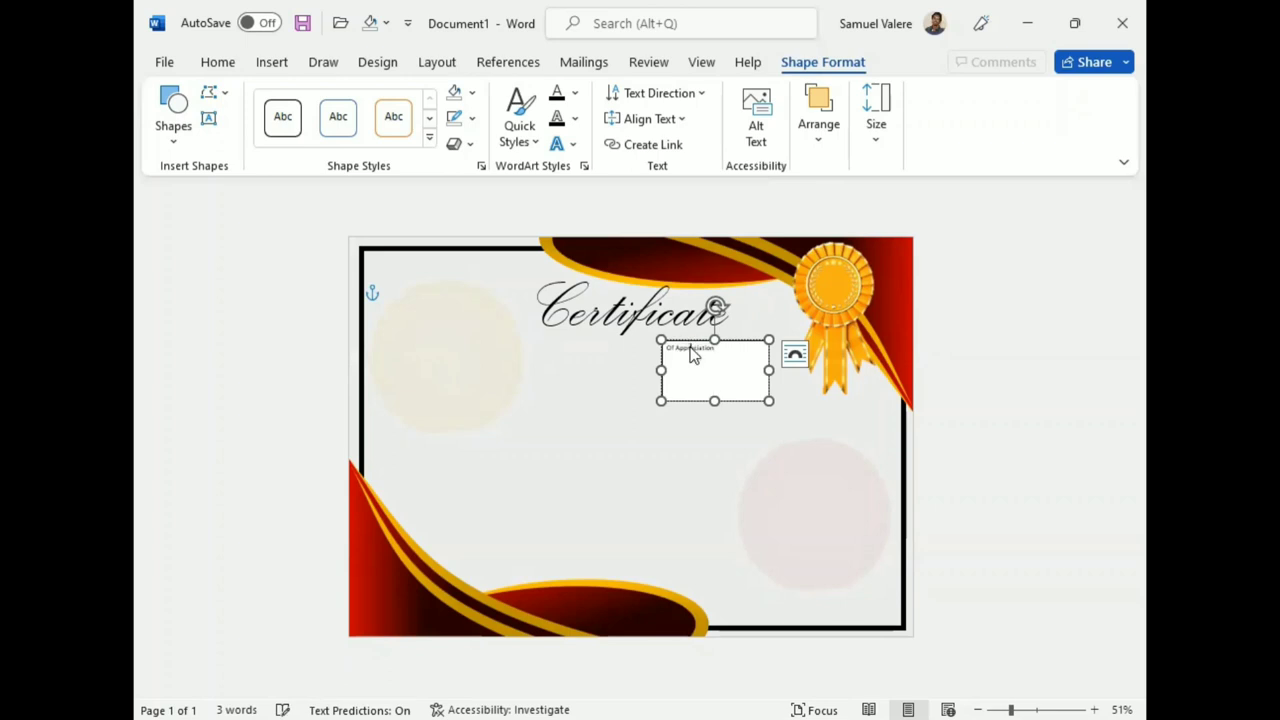
triple_click(690, 350)
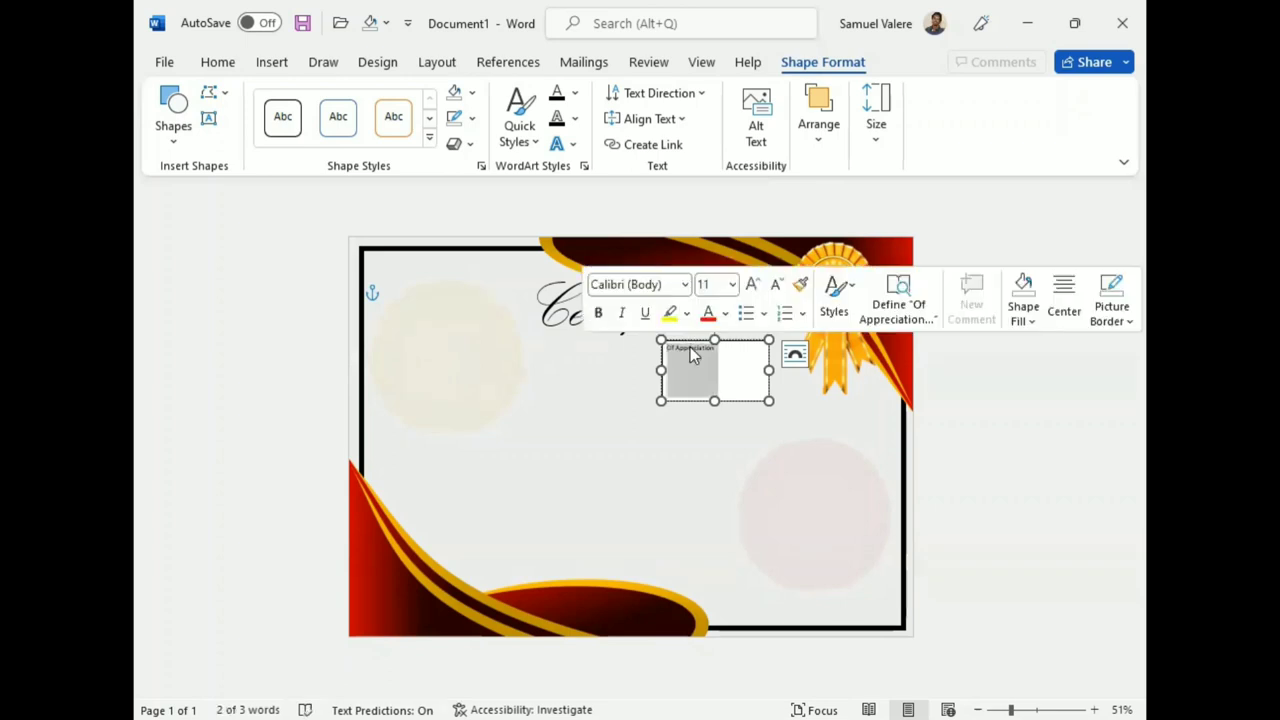
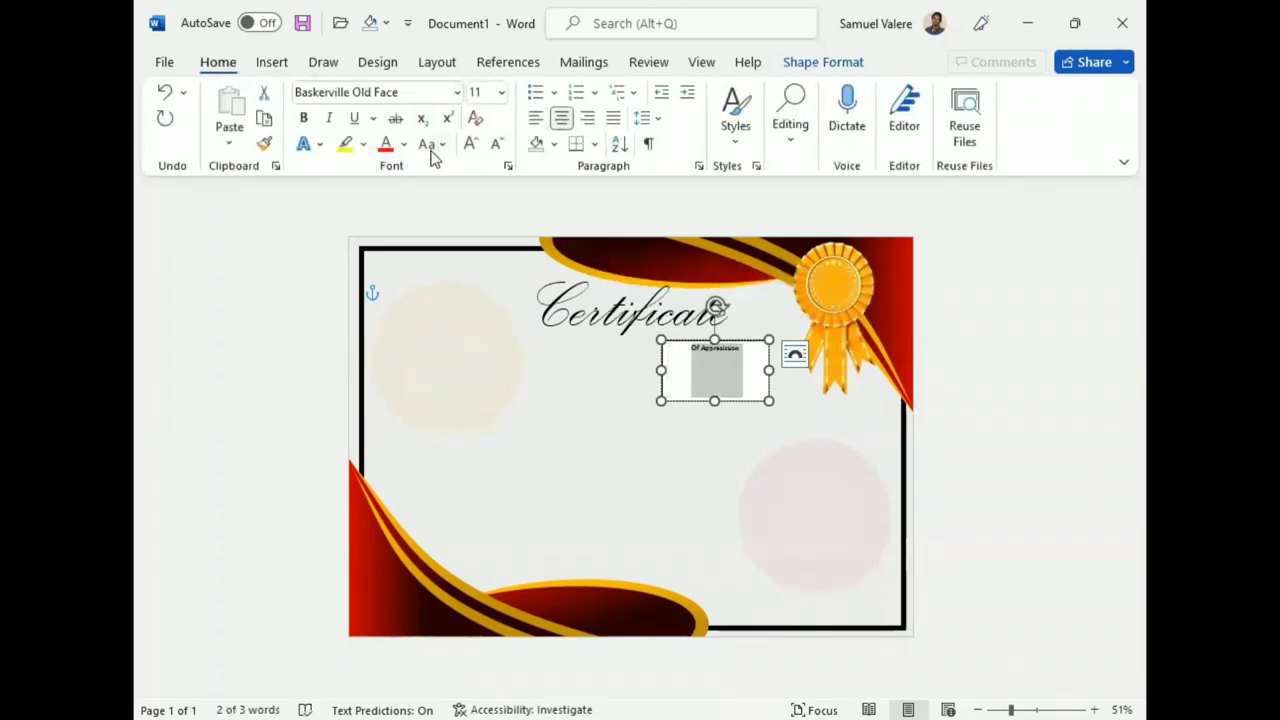
Make the subtitle uppercase, grow its font twice, and resize its box to one line.
left_click(488, 224)
left_click(471, 143)
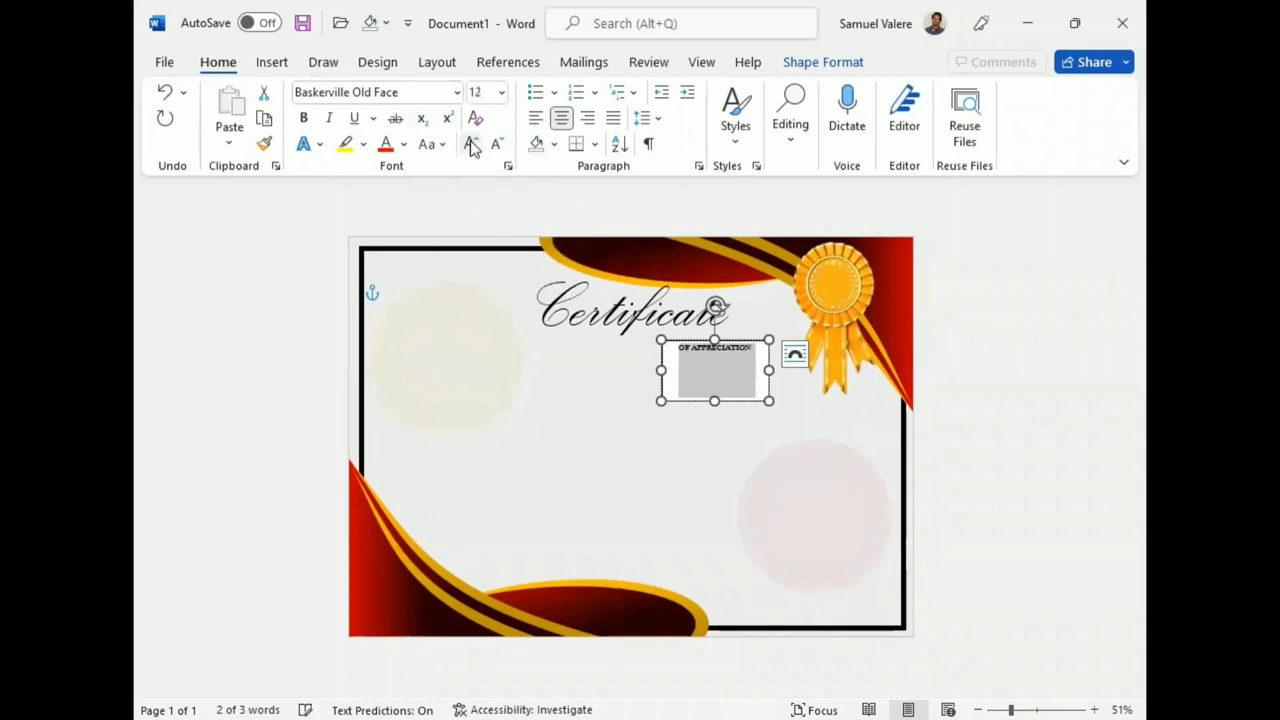
left_click(471, 143)
left_click(471, 143)
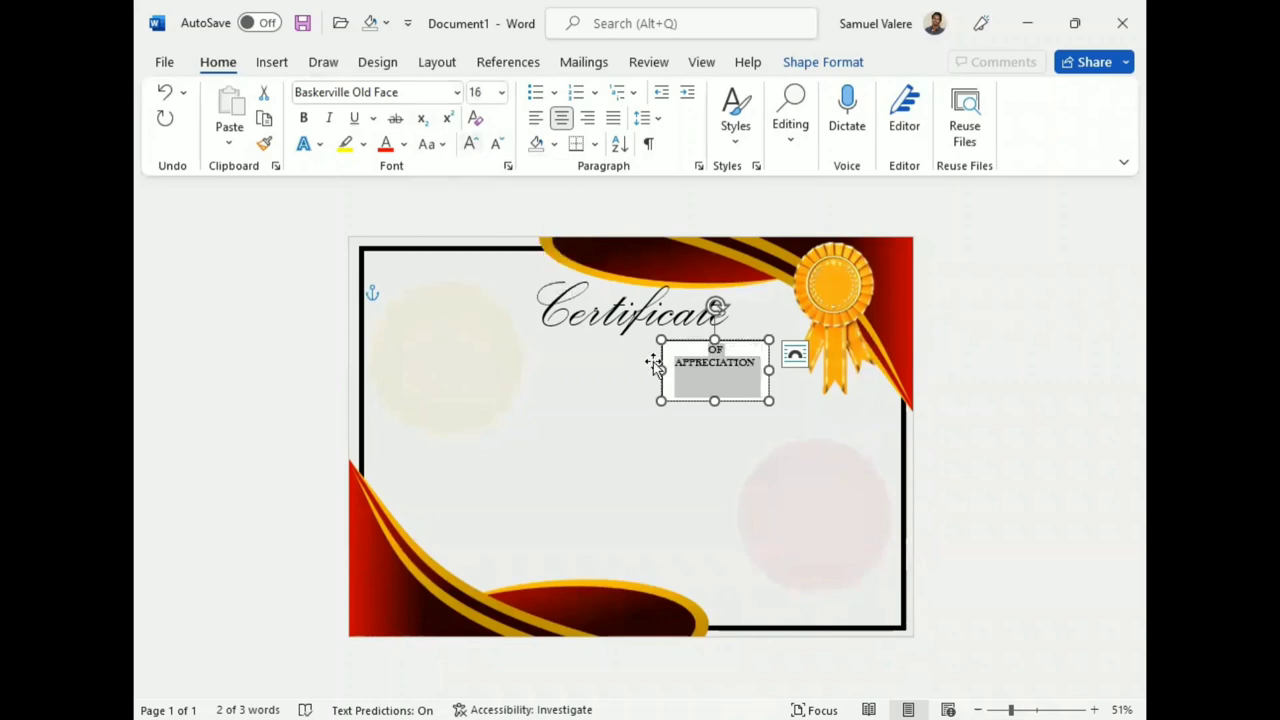
left_click_drag(660, 370, 641, 370)
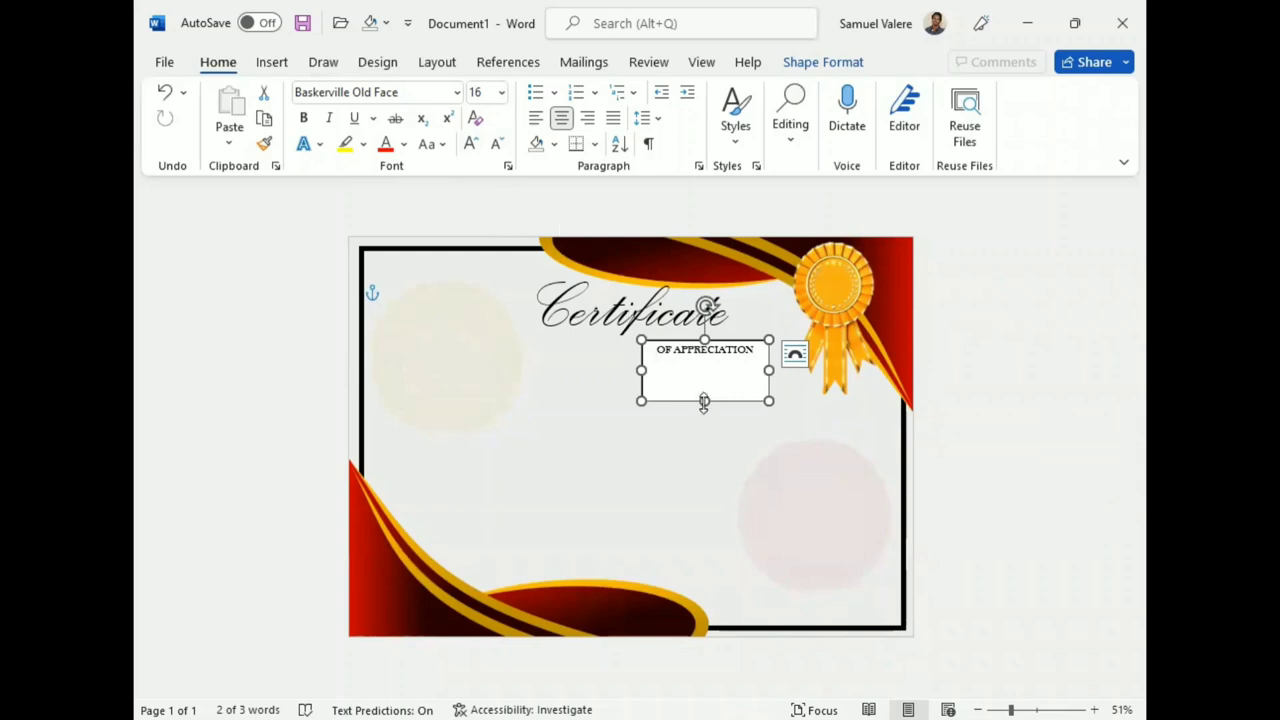
left_click_drag(704, 401, 704, 370)
Set the subtitle box's shape outline to No Outline.
left_click(823, 62)
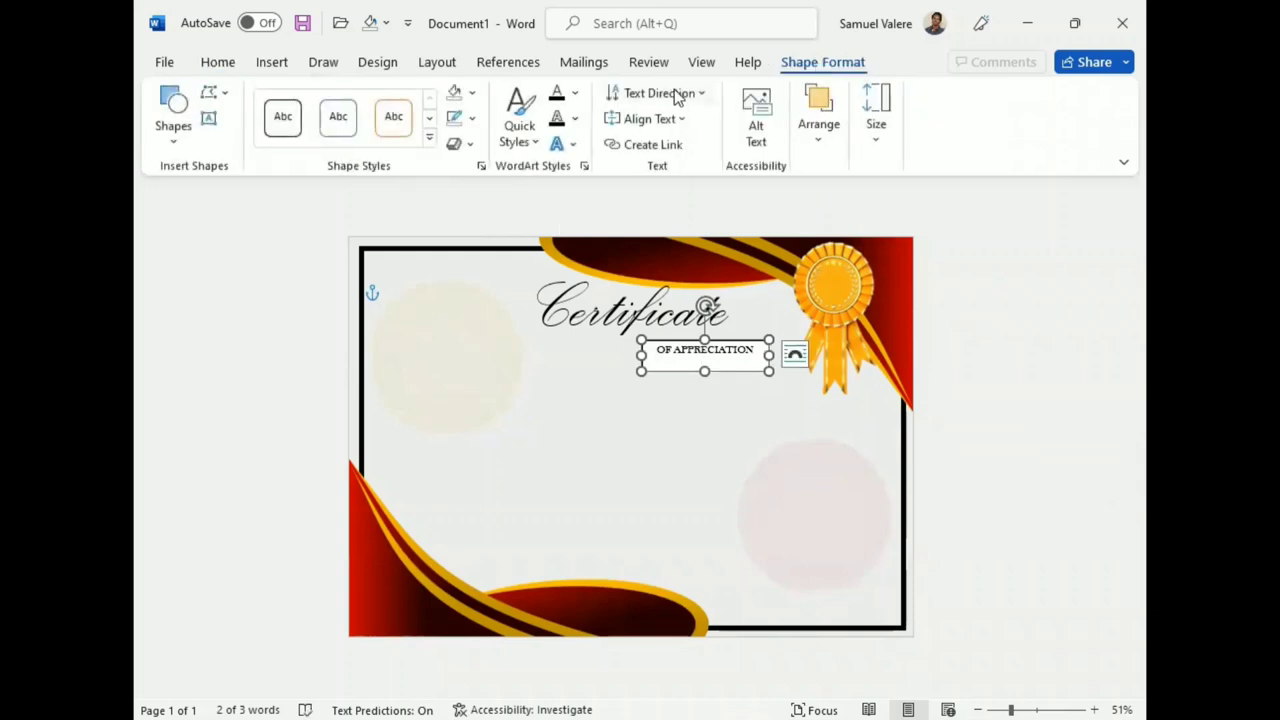
left_click(472, 117)
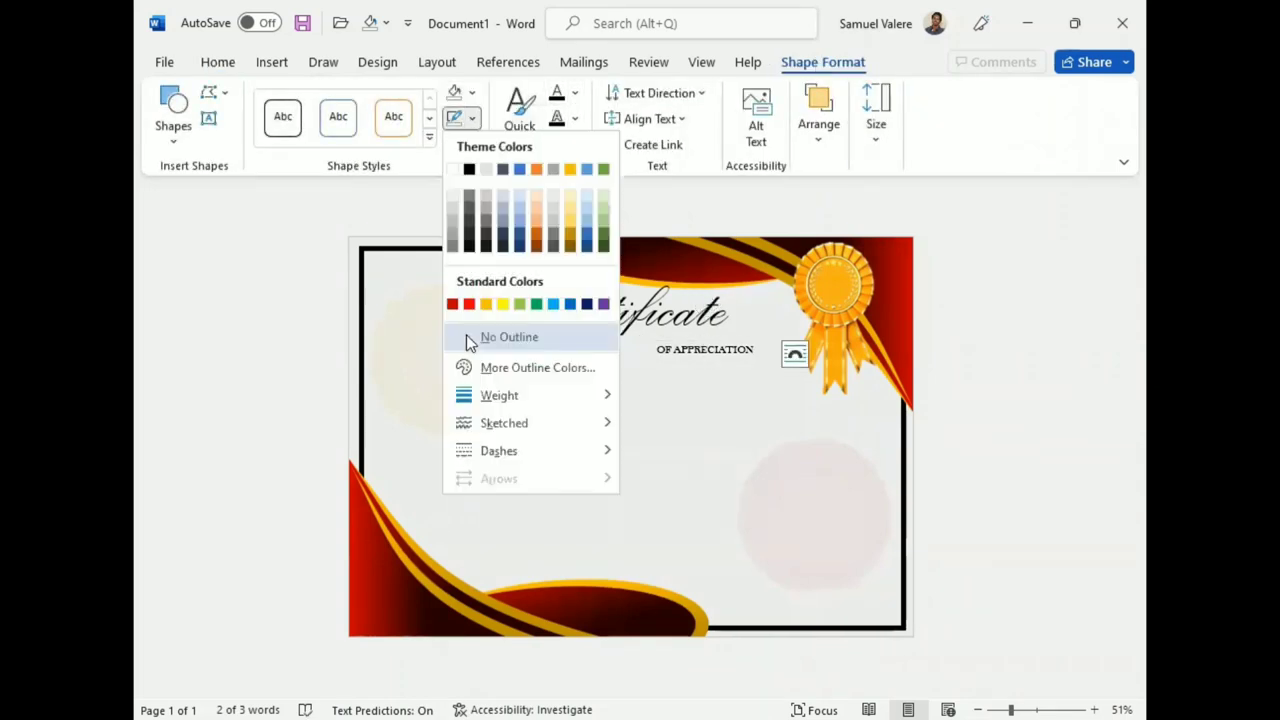
left_click(509, 337)
Make OF APPRECIATION bold and trim the box height beneath the title.
left_click(217, 62)
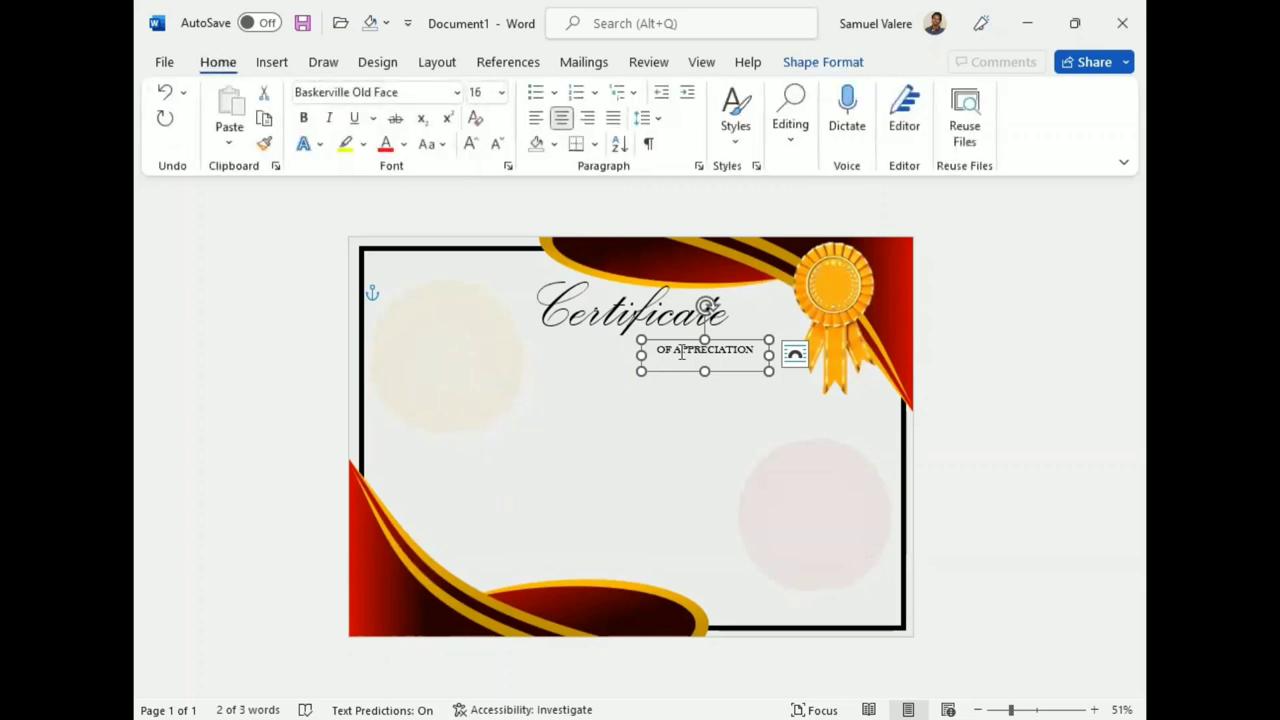
triple_click(682, 352)
left_click(590, 316)
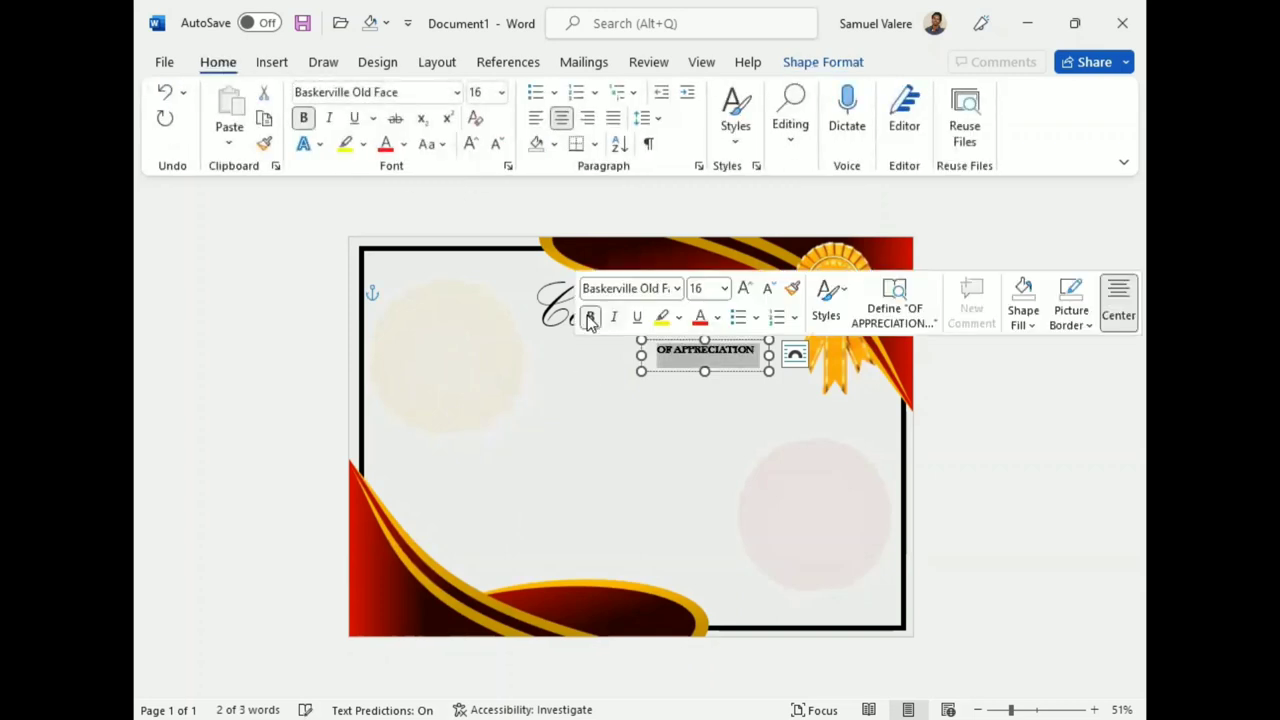
left_click(650, 346)
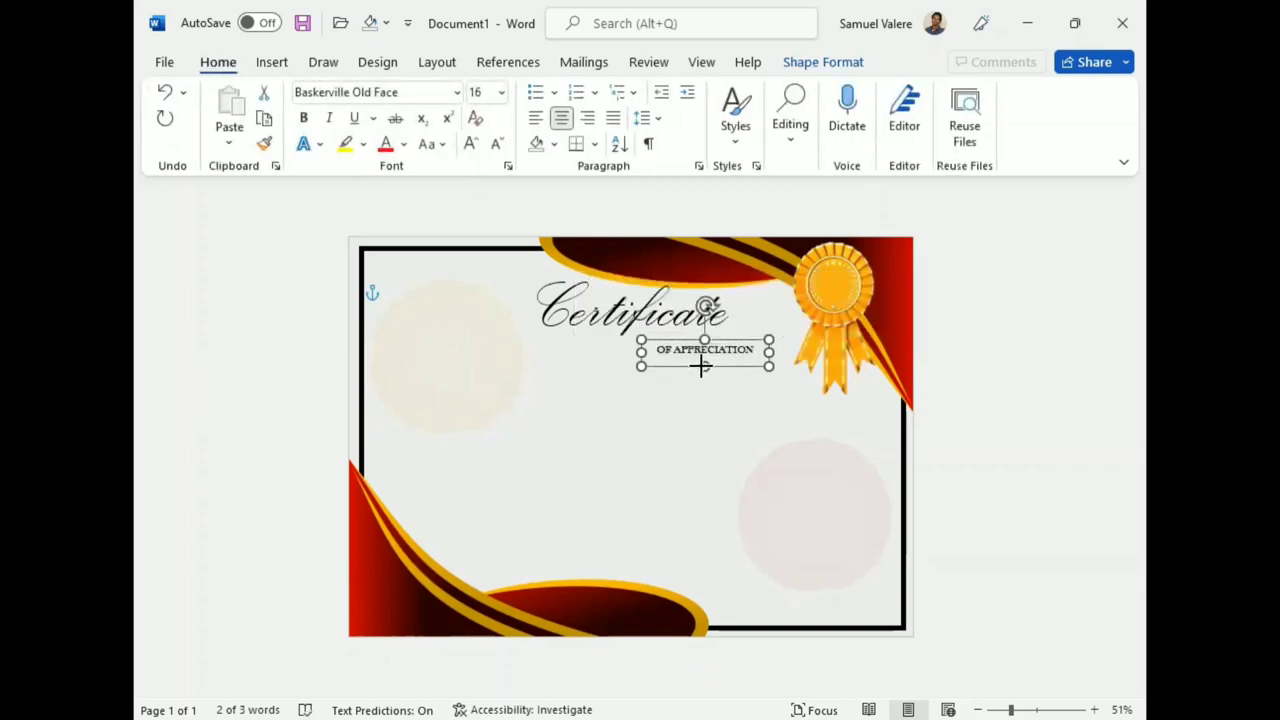
left_click_drag(701, 366, 697, 338)
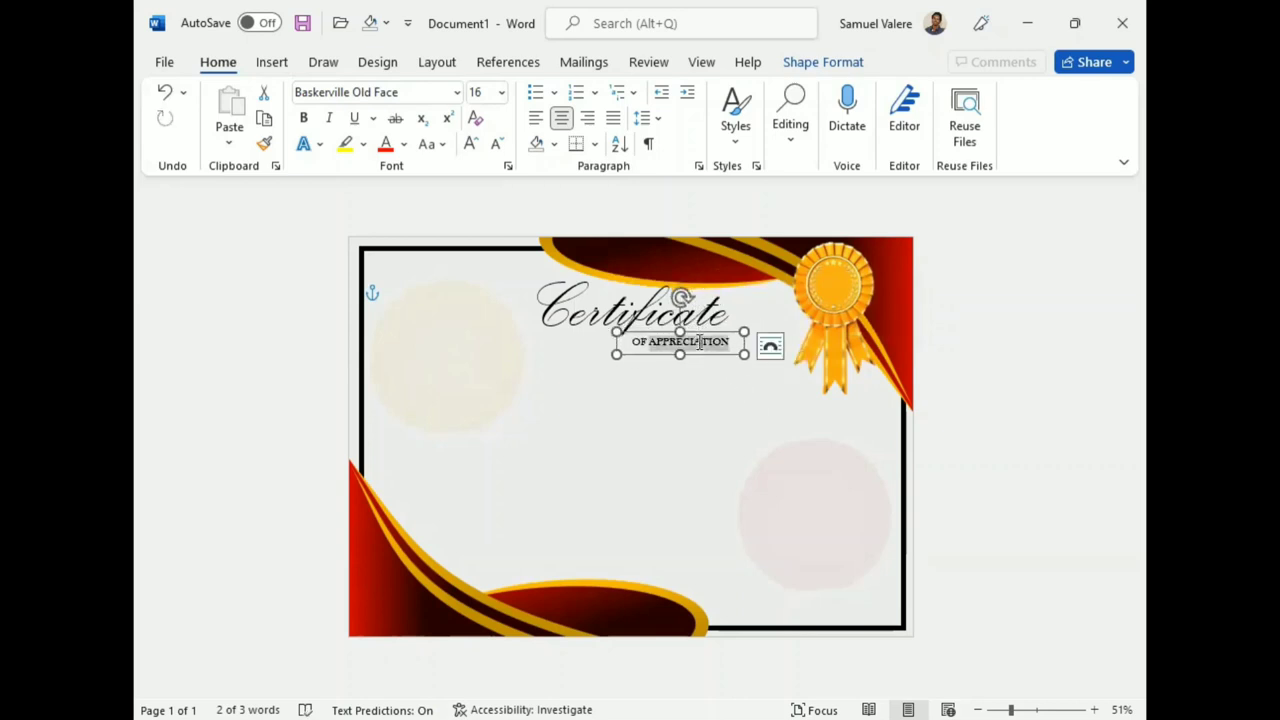
triple_click(700, 342)
left_click(706, 376)
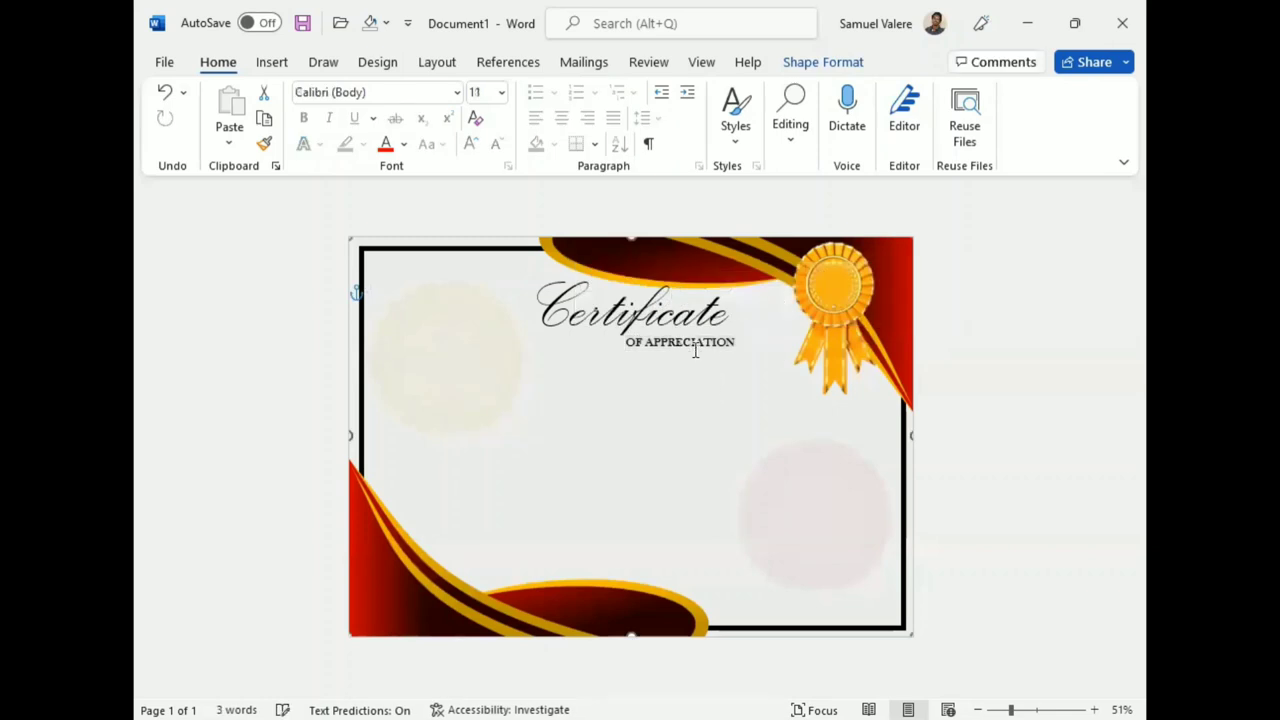
Copy the subtitle box below it and type 'This Certificate Is Proudly Presented To'.
left_click(669, 354)
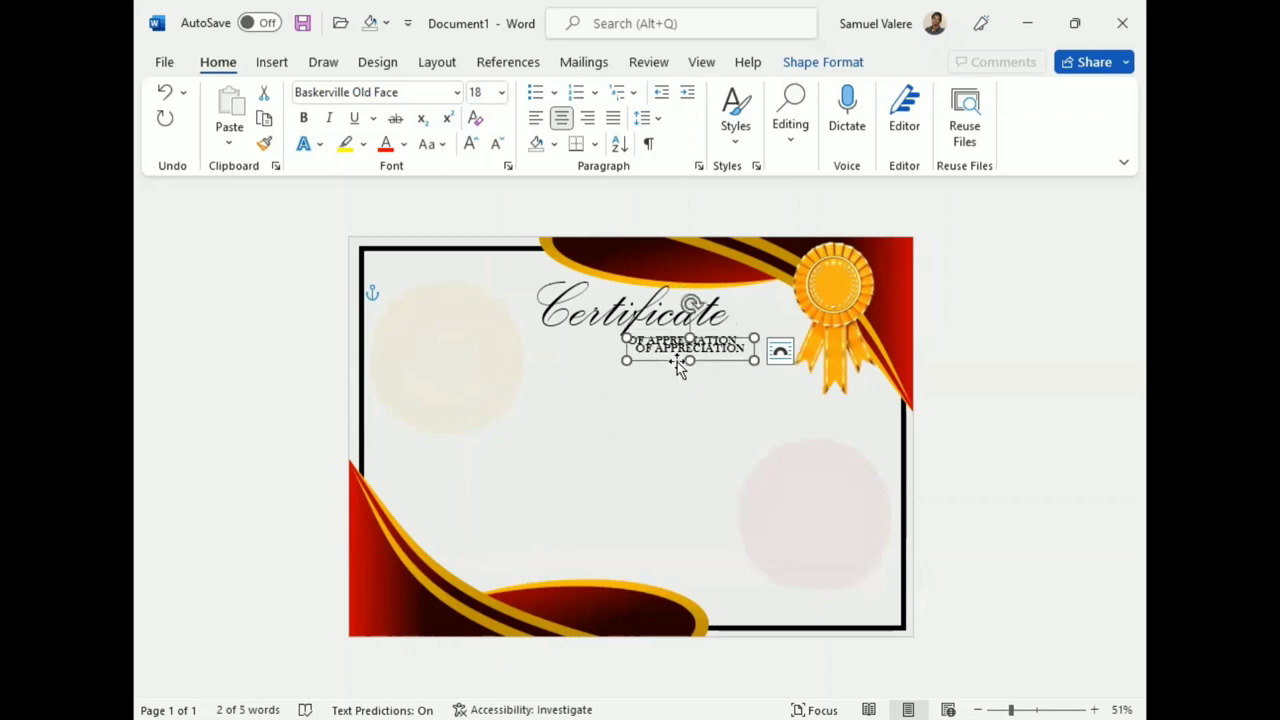
left_click_drag(678, 351, 628, 386, "ctrl")
type("T")
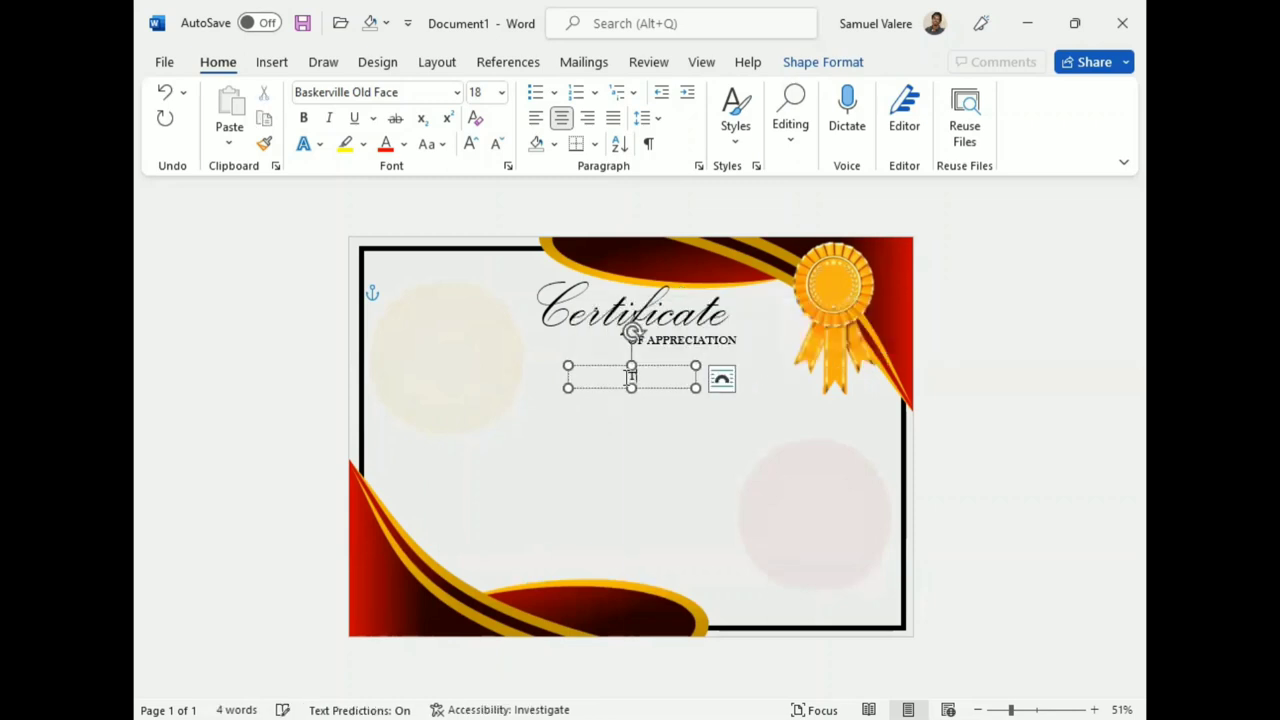
type(" Certificate ")
type("Is P")
left_click_drag(567, 389, 477, 396)
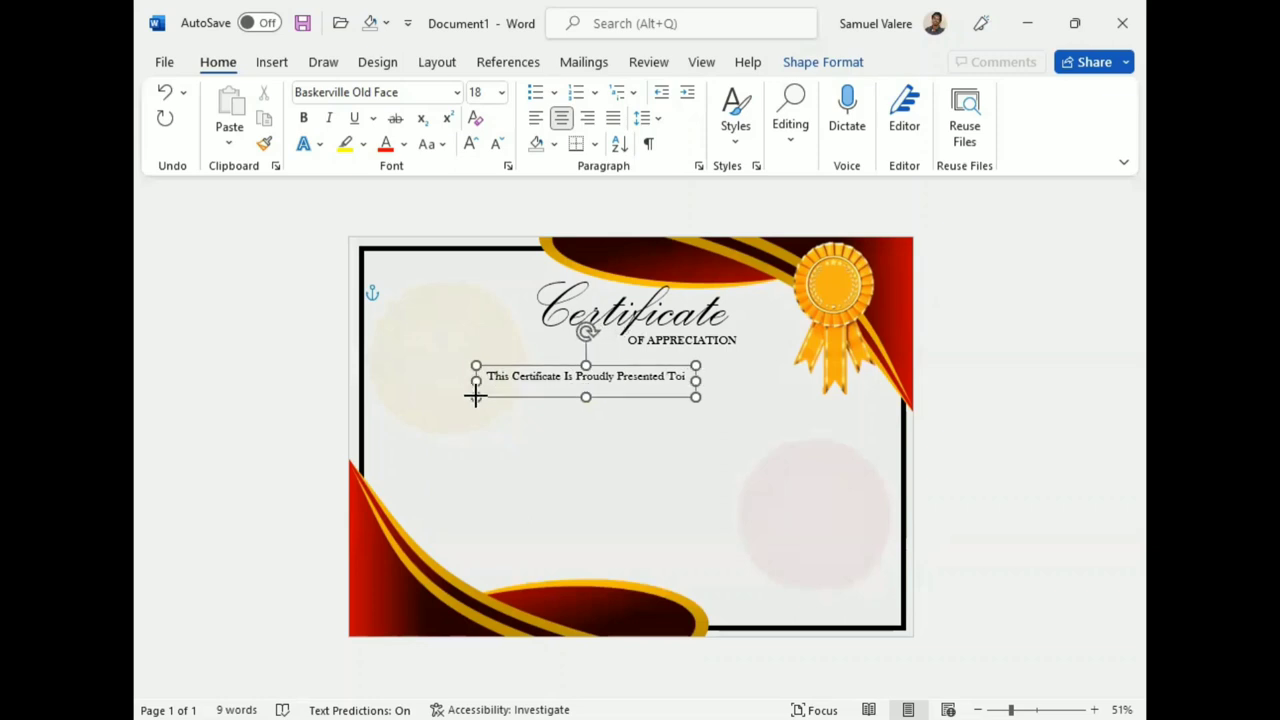
key("BackSpace")
Convert the line to UPPERCASE, widen it to one line, and centre it under the title.
left_click_drag(686, 377, 488, 377)
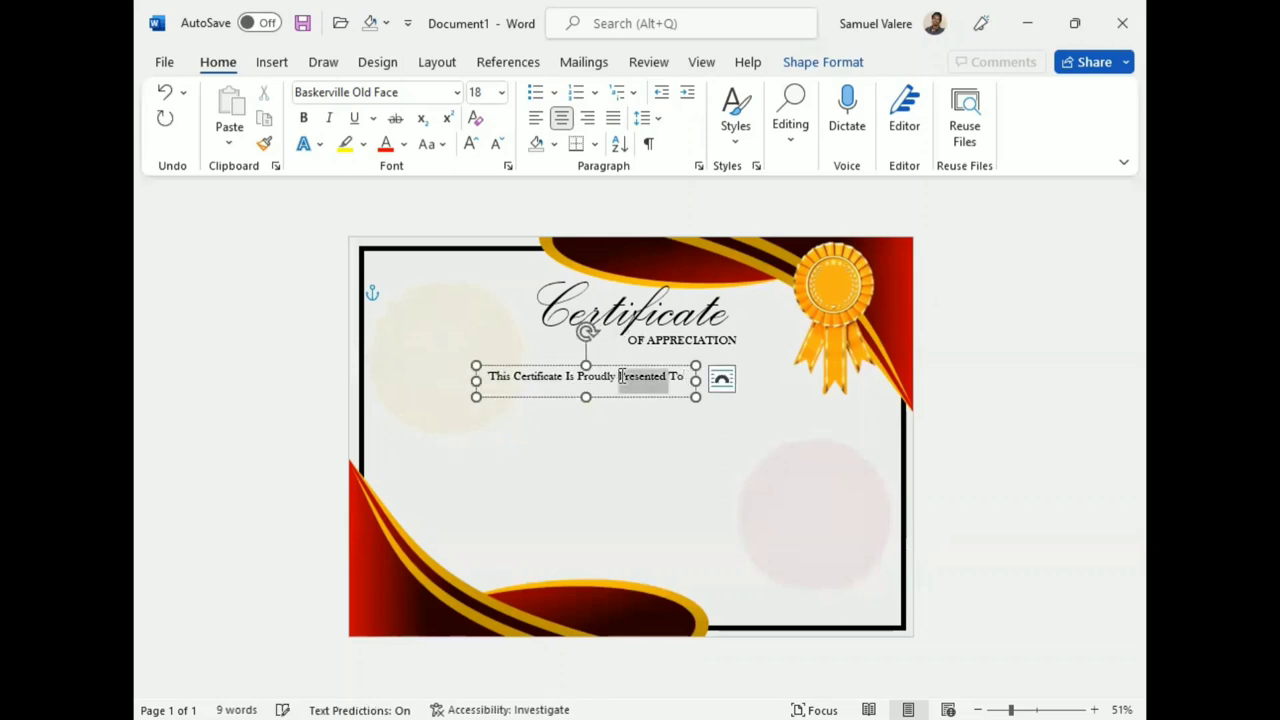
left_click(440, 146)
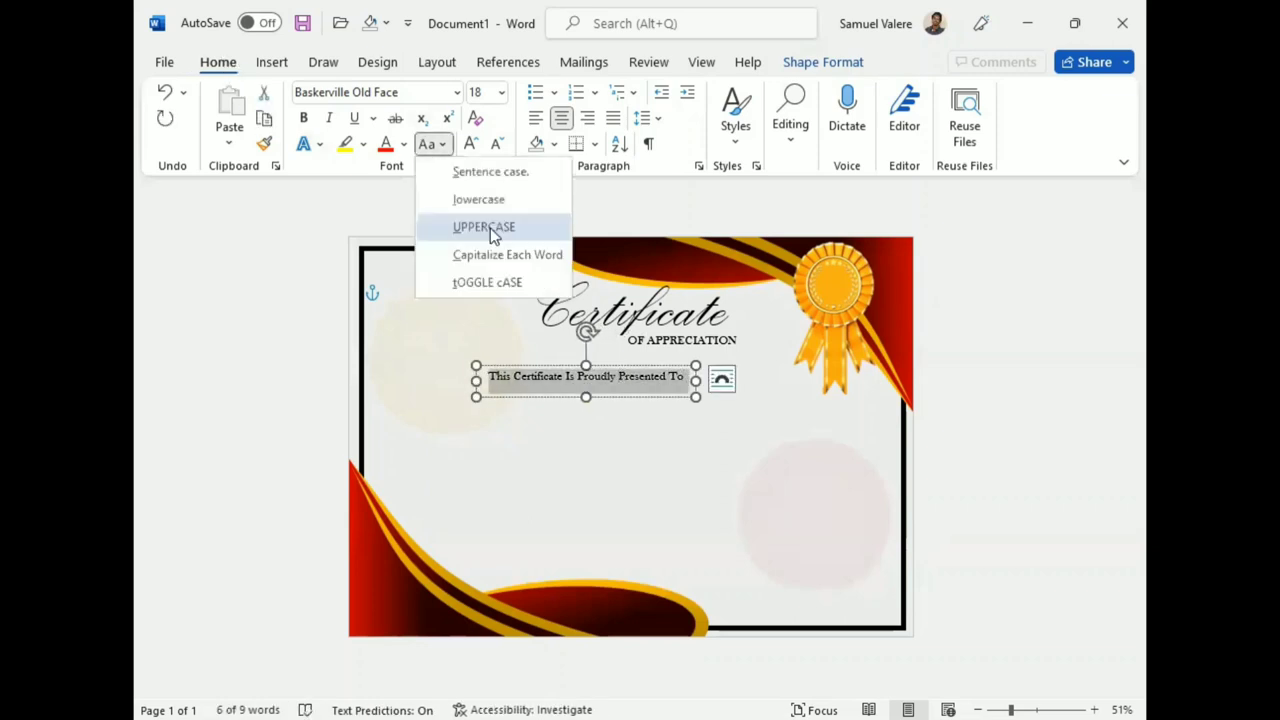
left_click(486, 228)
left_click_drag(476, 381, 412, 378)
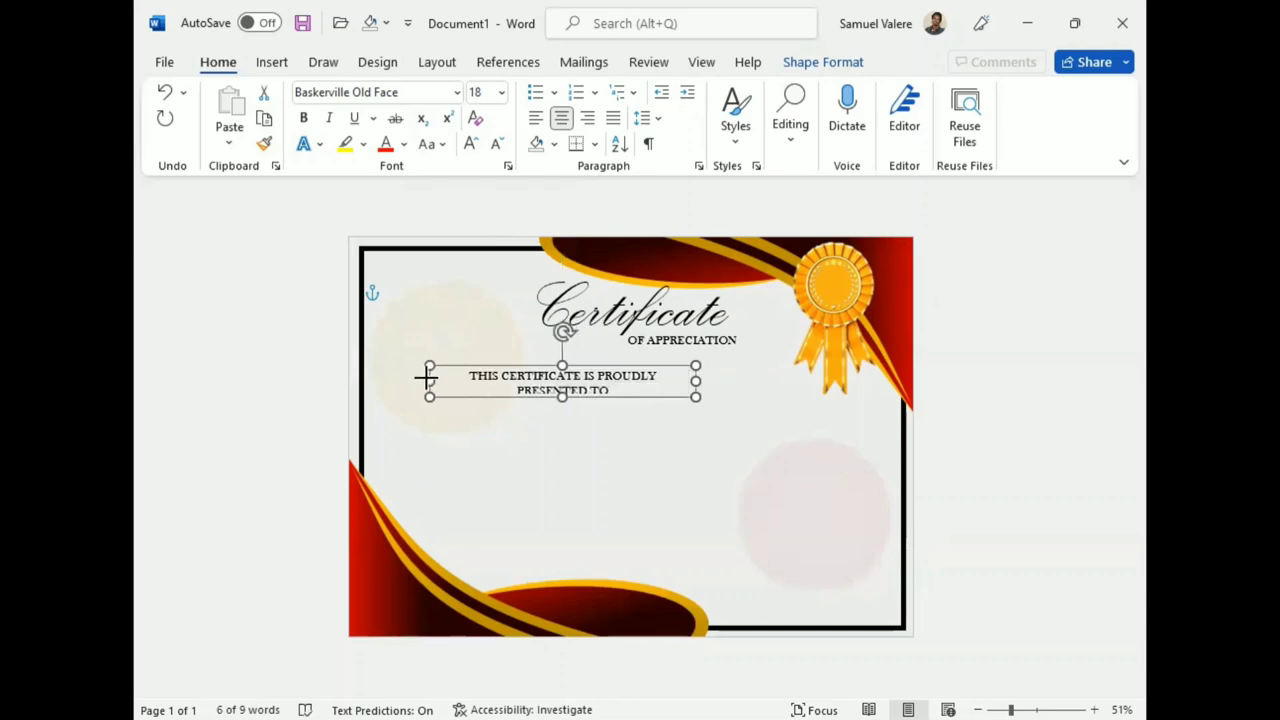
left_click_drag(696, 380, 719, 380)
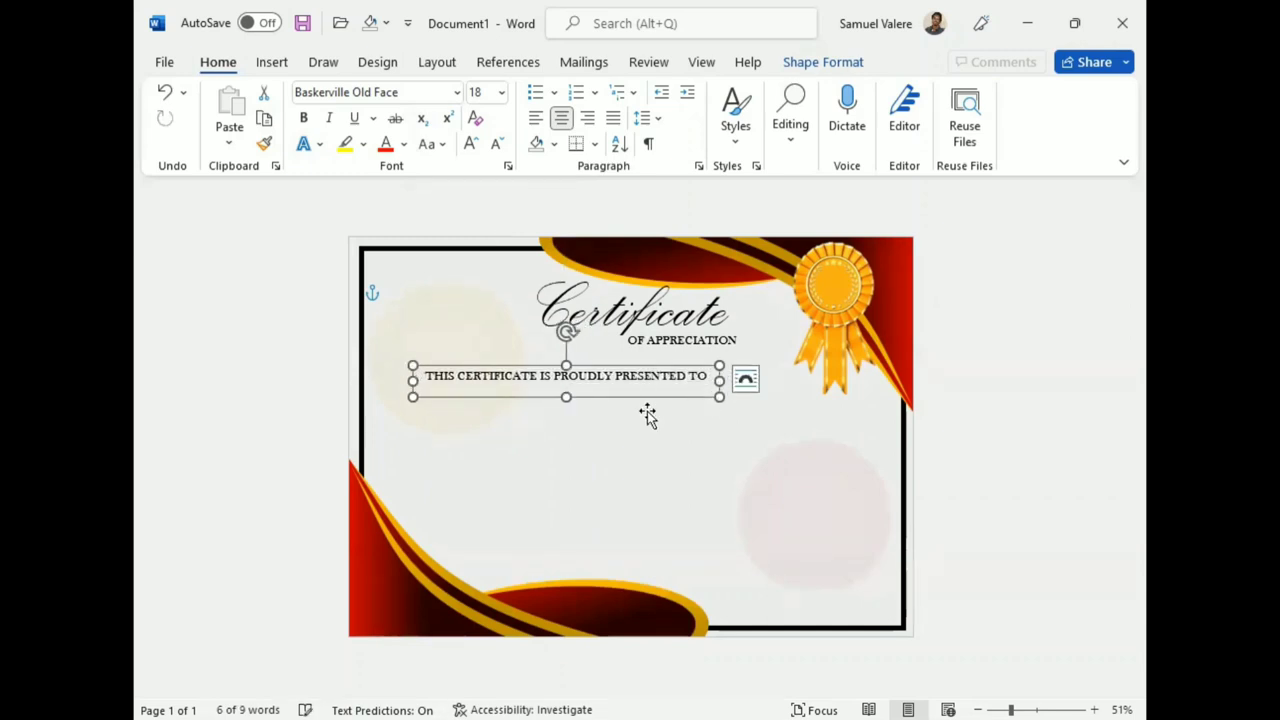
left_click_drag(597, 384, 662, 404)
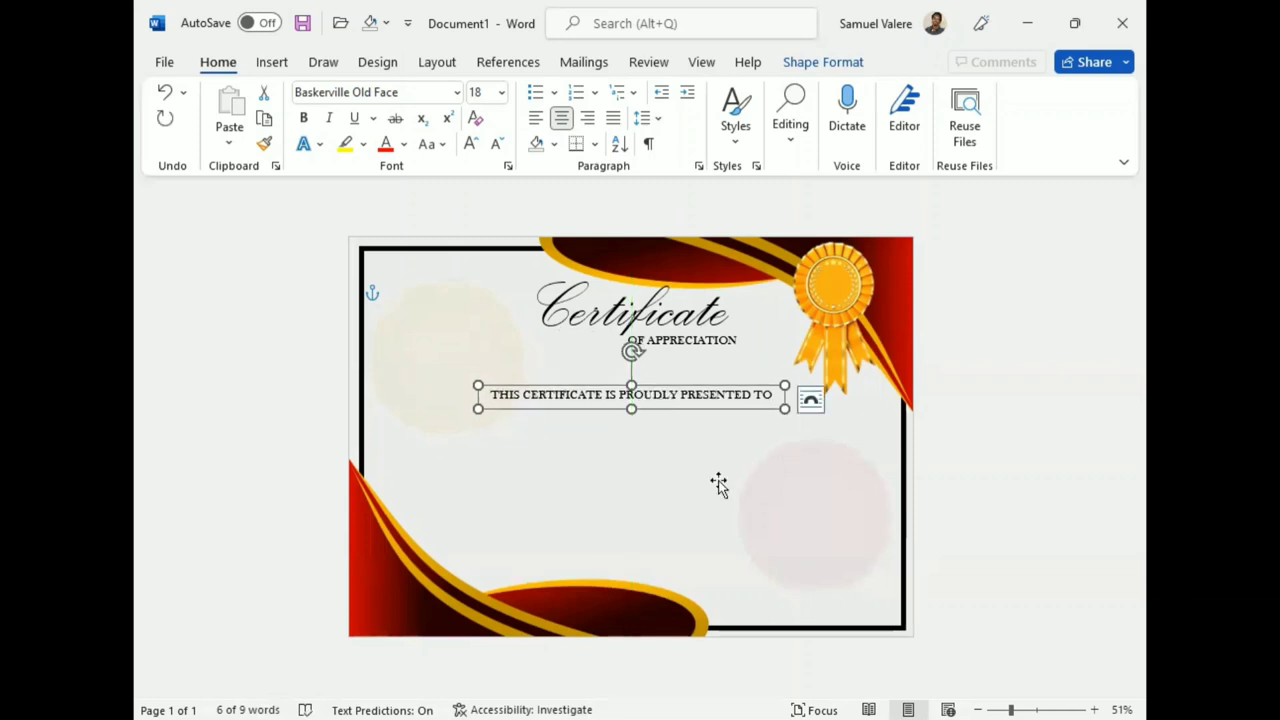
Duplicate the Certificate title box below, replace its text with the recipient's full name, and enlarge the box.
left_click(609, 343)
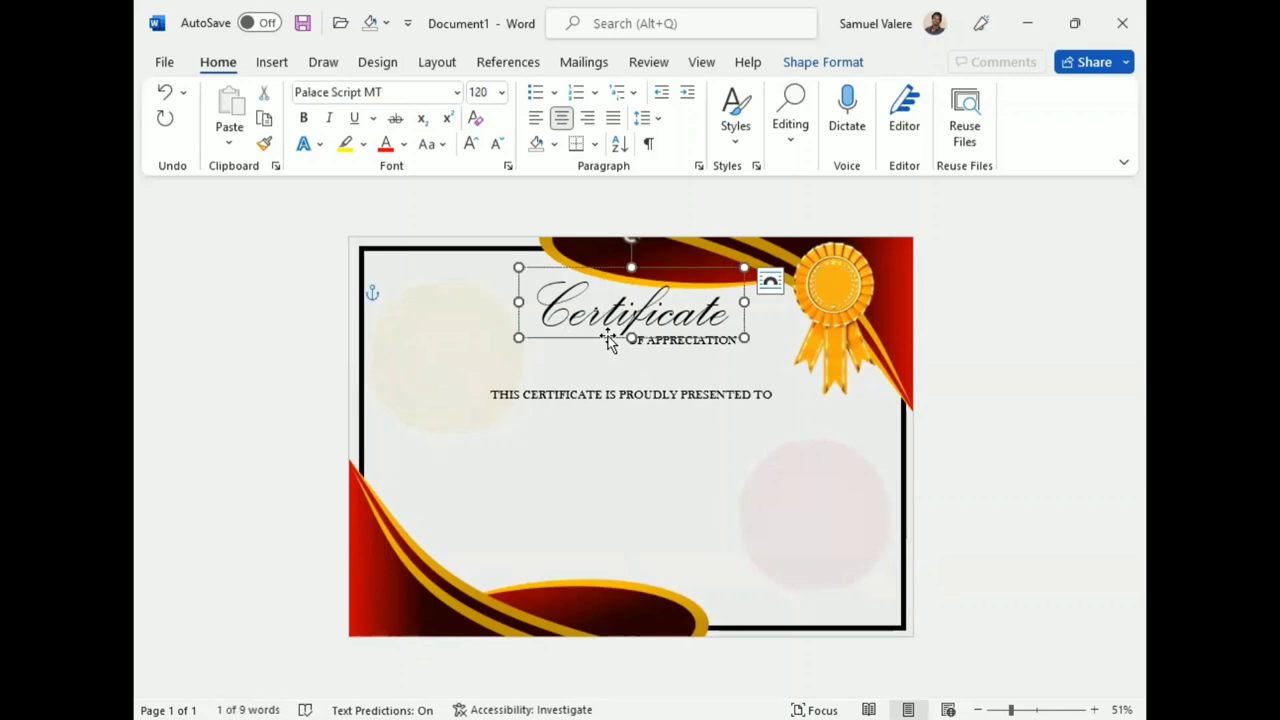
left_click_drag(609, 343, 617, 460)
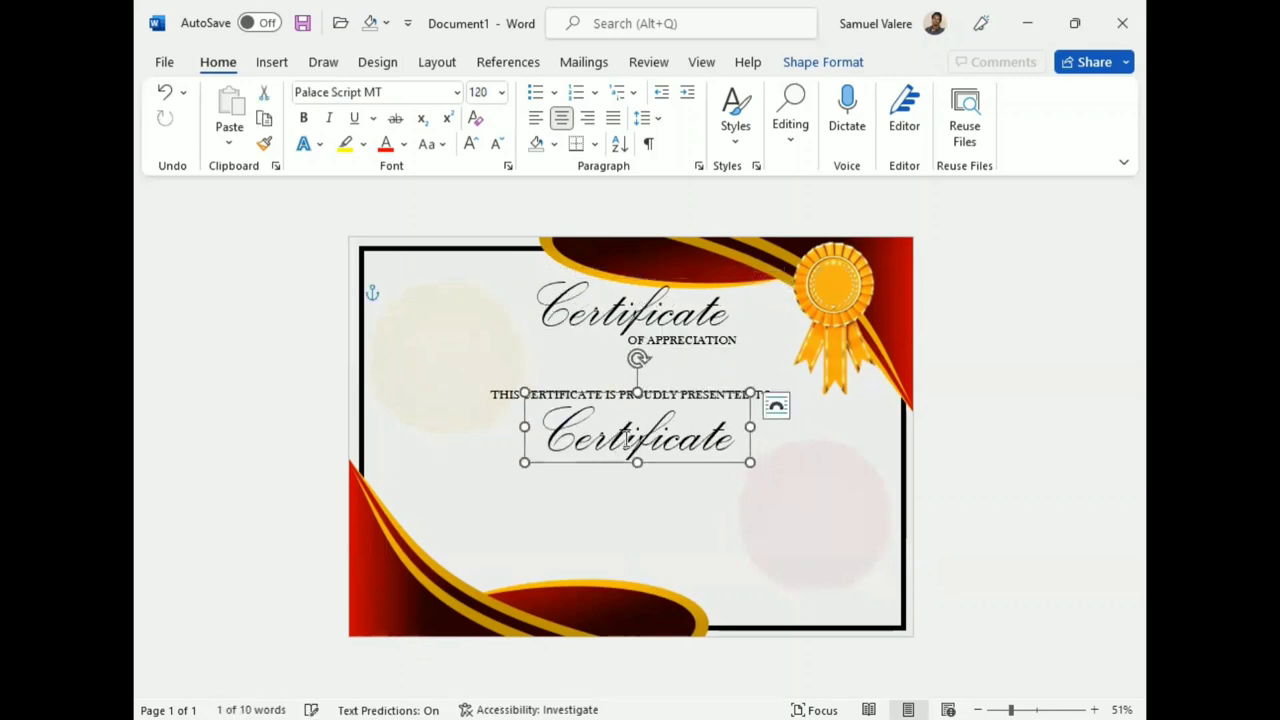
double_click(632, 437)
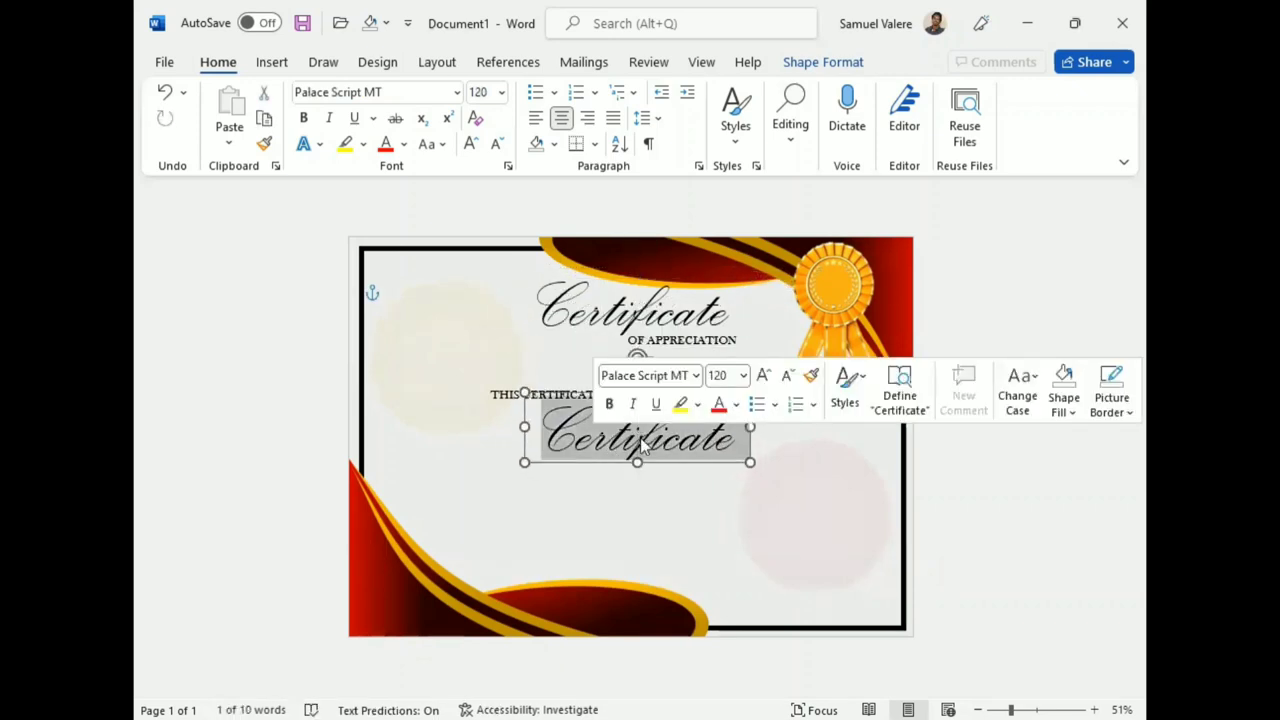
type("Wad")
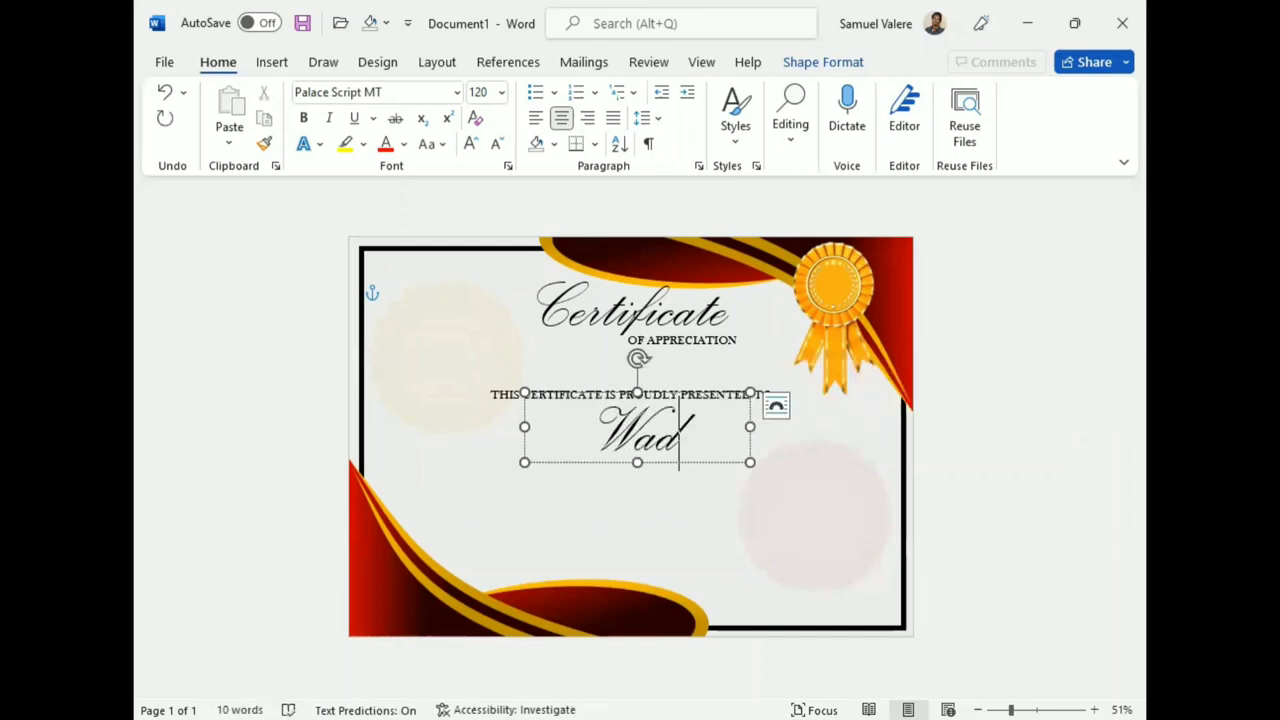
type("son St")
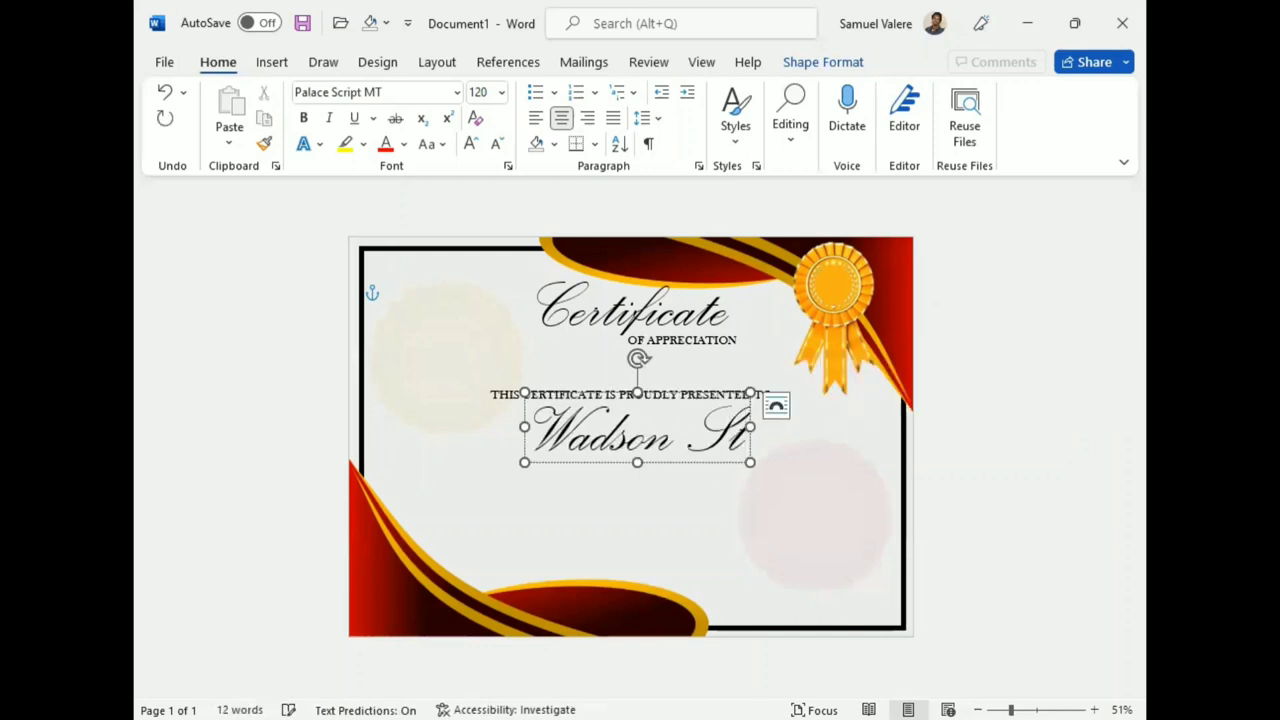
left_click_drag(752, 426, 866, 427)
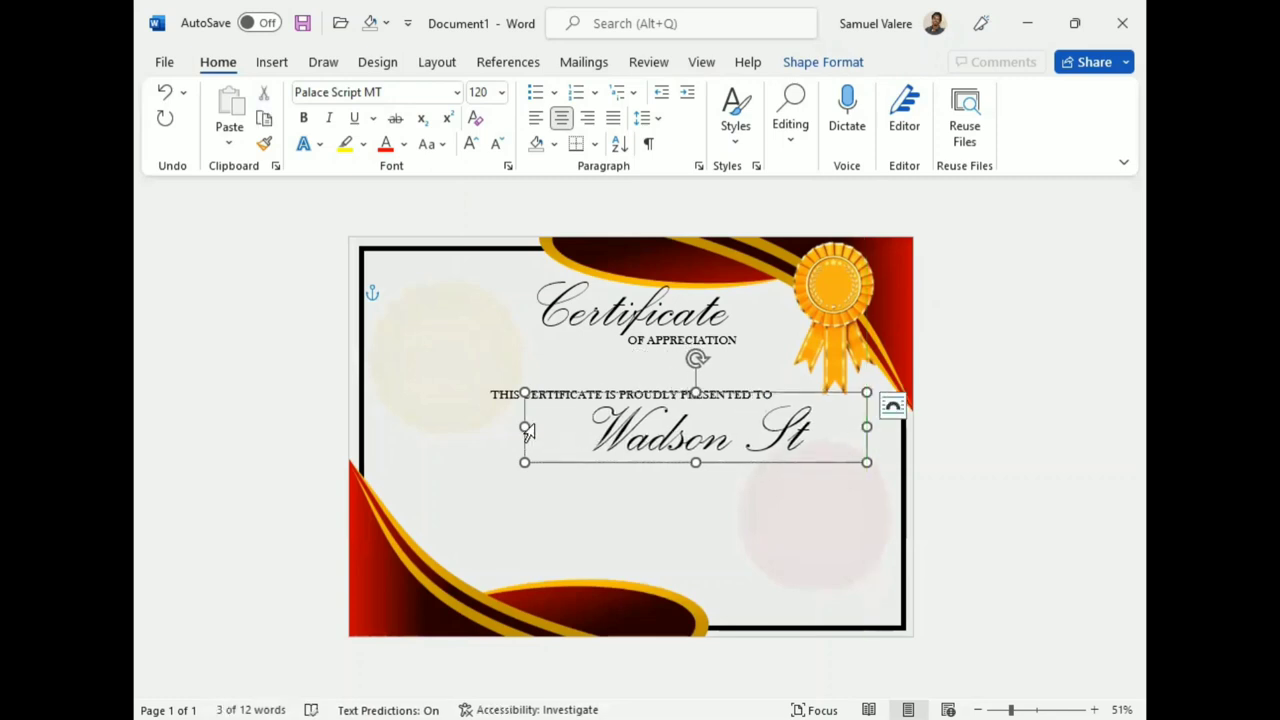
left_click_drag(524, 427, 446, 427)
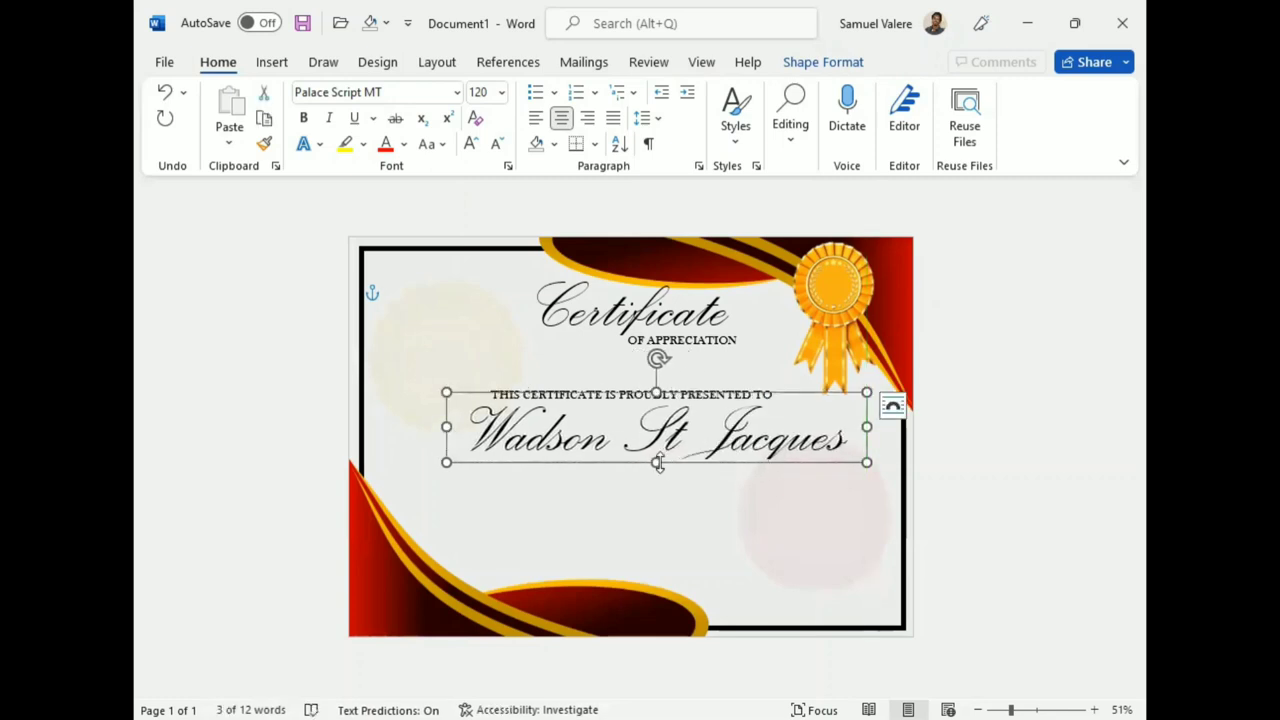
left_click_drag(658, 463, 656, 475)
left_click(640, 262)
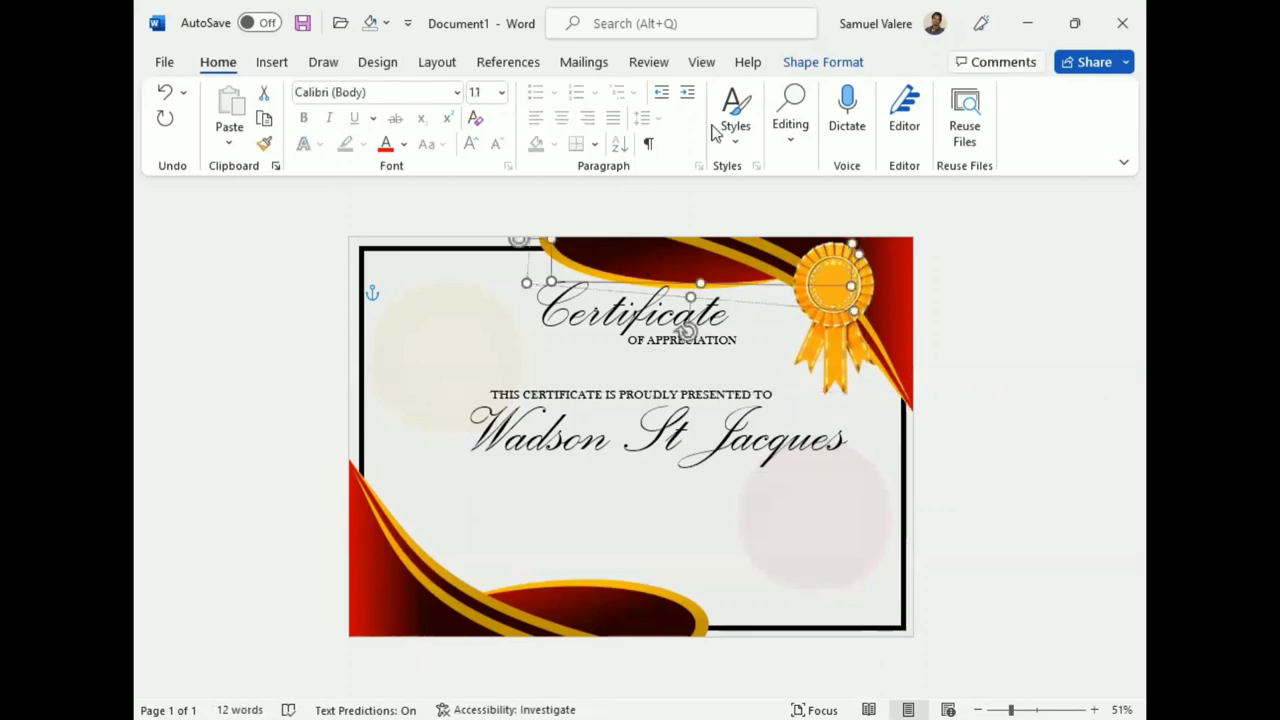
left_click(808, 64)
Give the name text a linear gradient fill at 90° with the second stop at 75%.
left_click(472, 92)
mouse_move(503, 397)
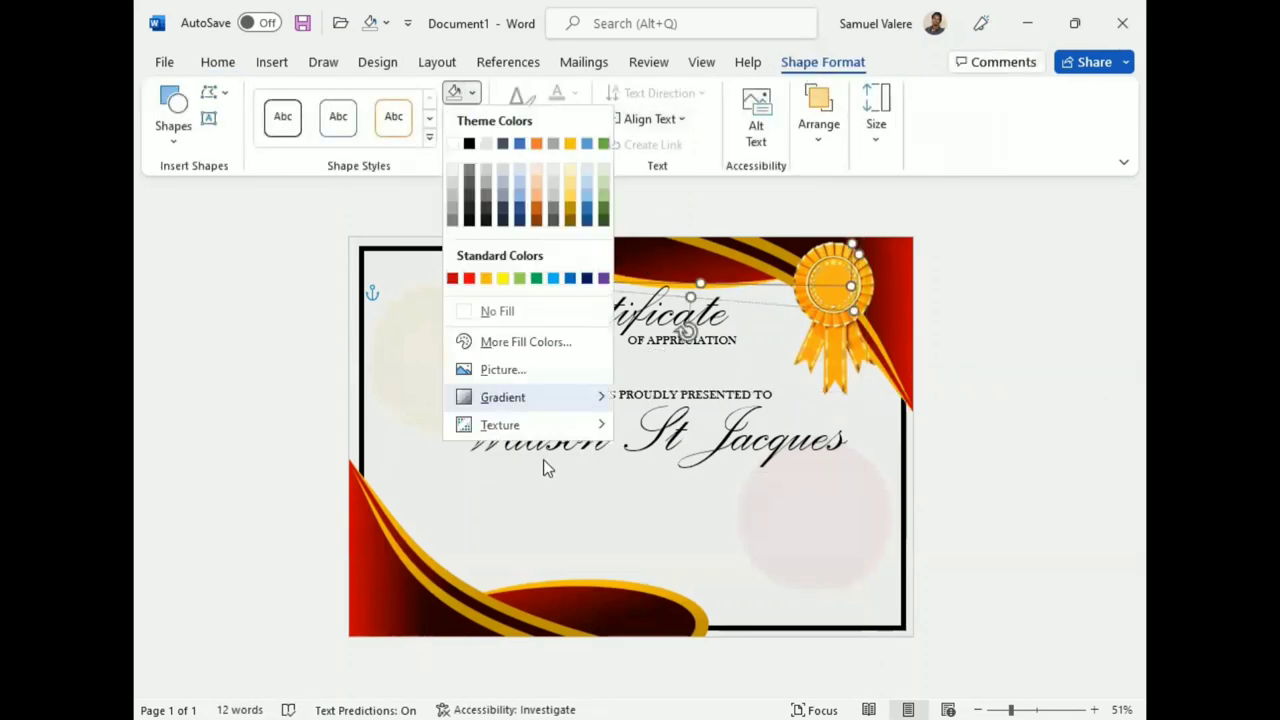
left_click(700, 652)
triple_click(582, 437)
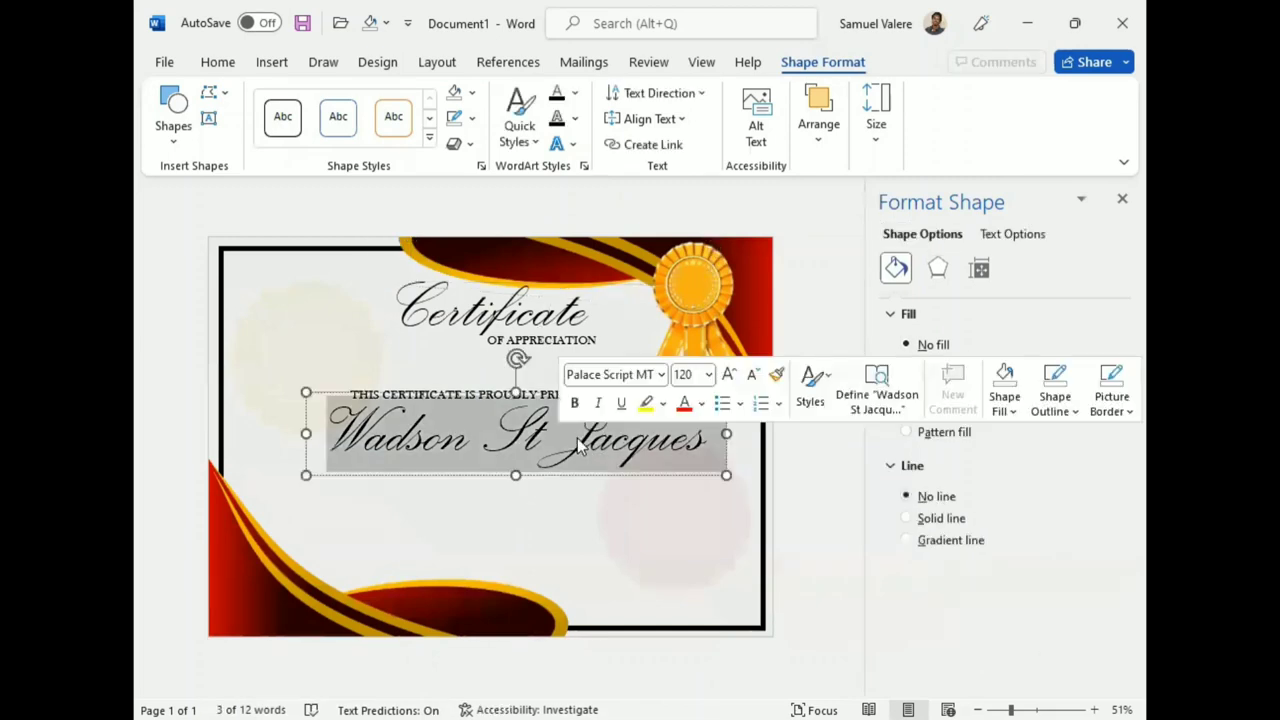
left_click(1010, 233)
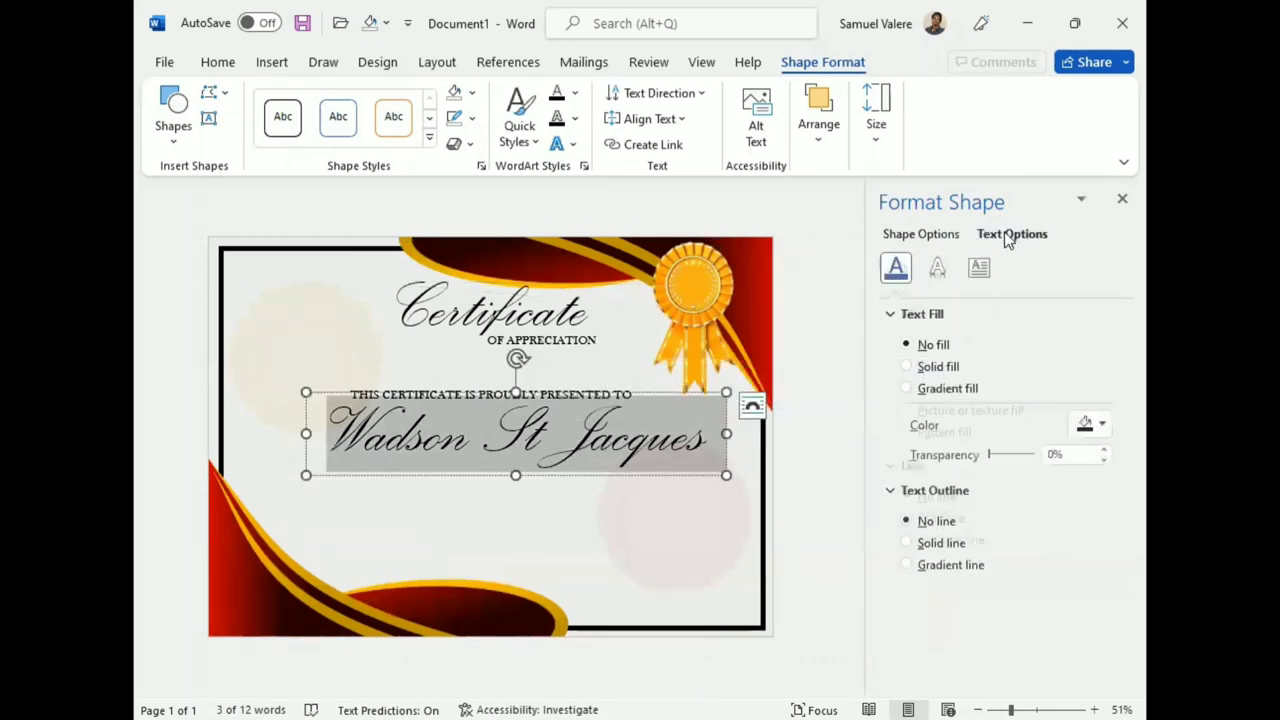
left_click(907, 389)
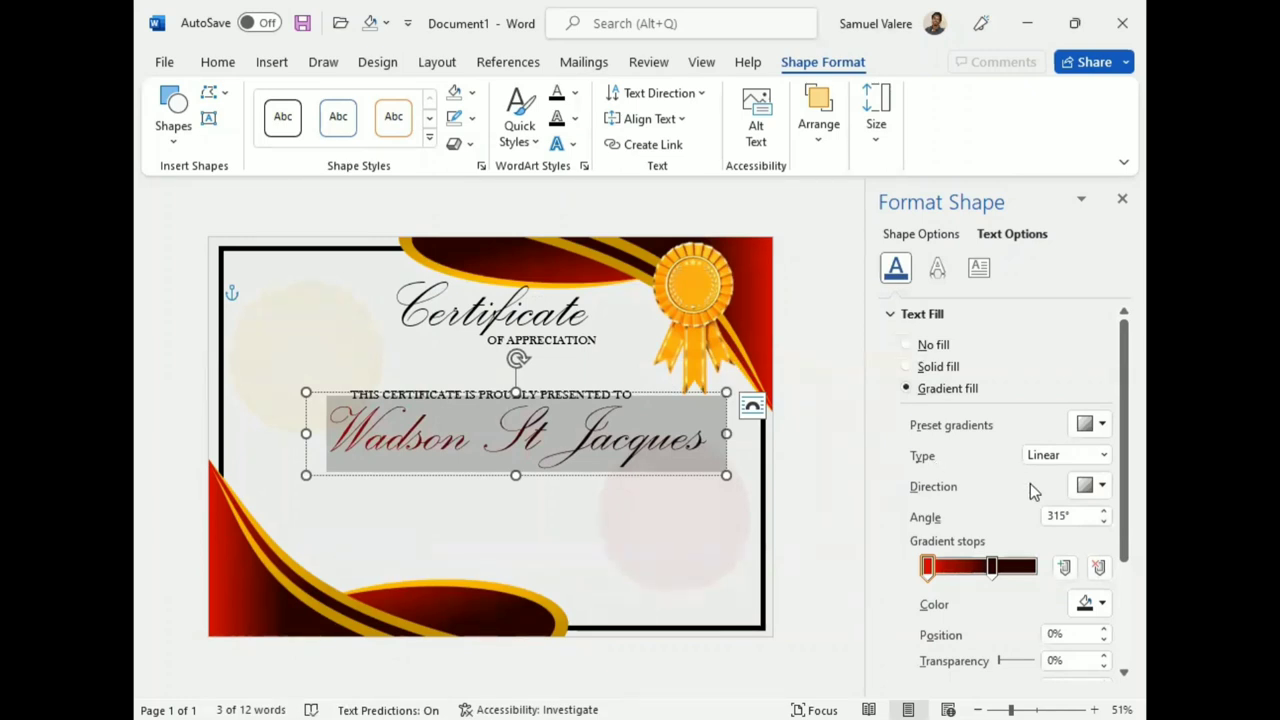
left_click(1101, 486)
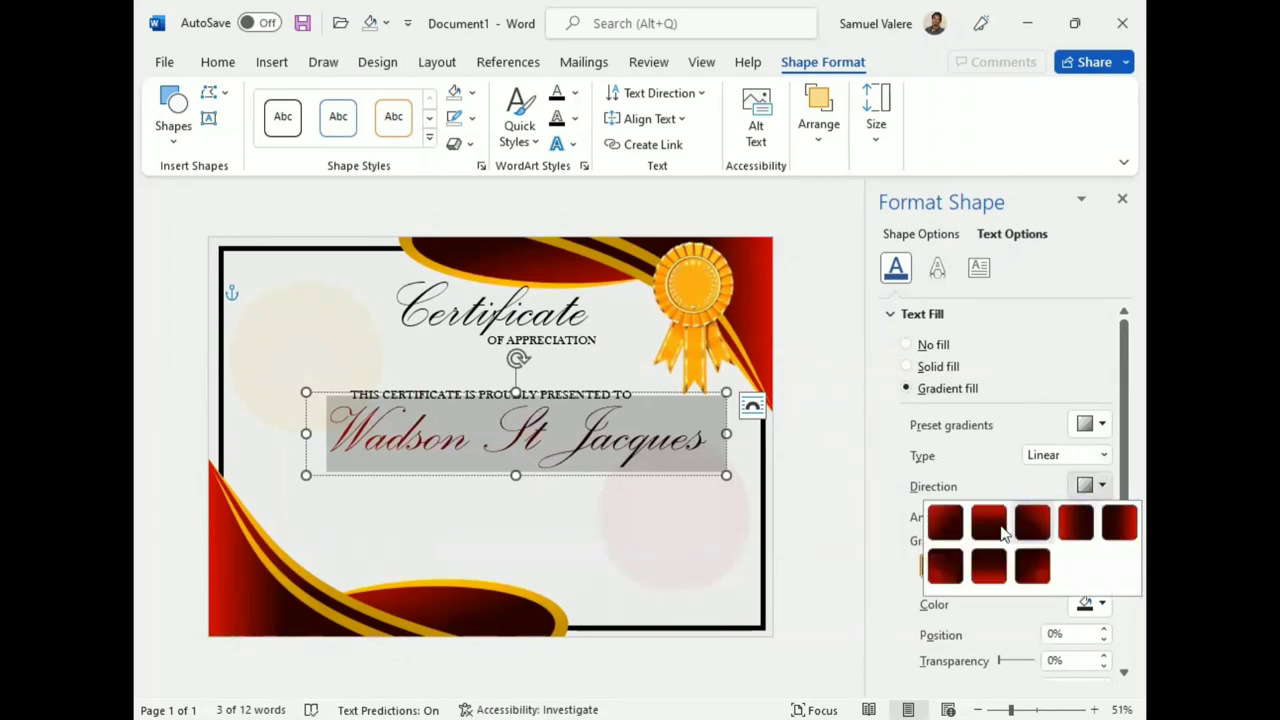
left_click(987, 530)
left_click_drag(991, 566, 1007, 567)
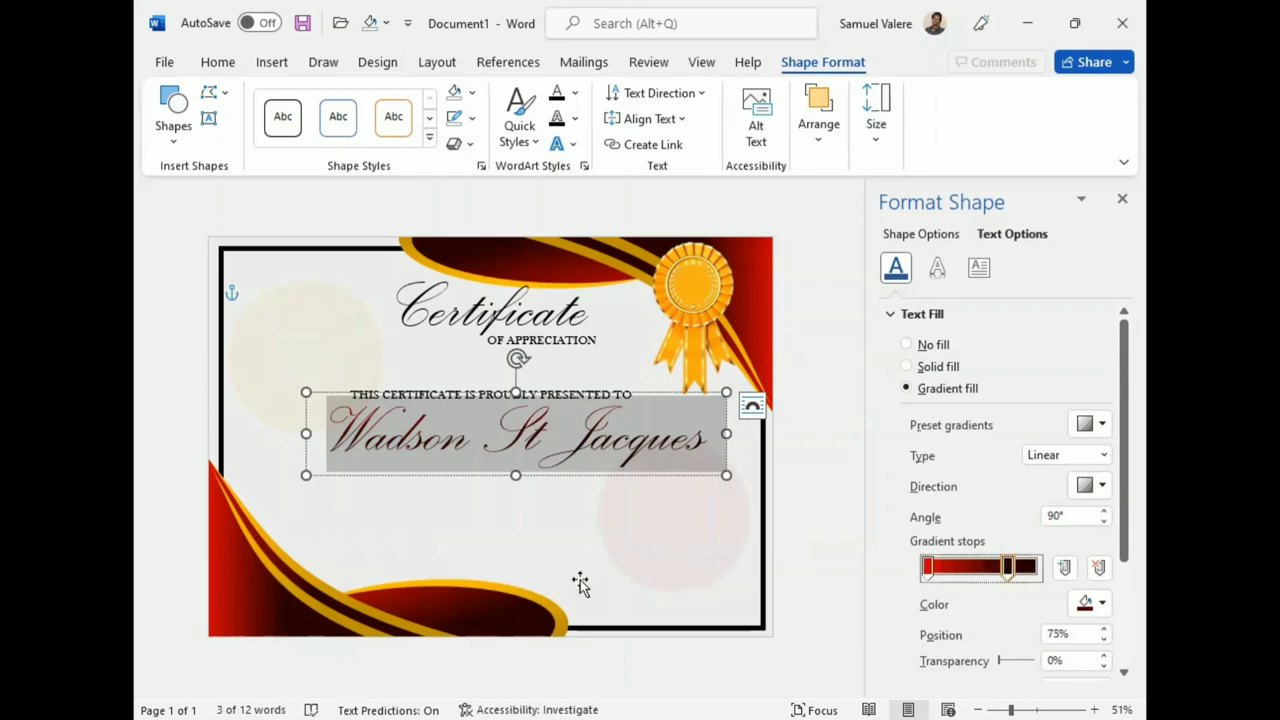
left_click(530, 480)
left_click_drag(530, 480, 515, 490)
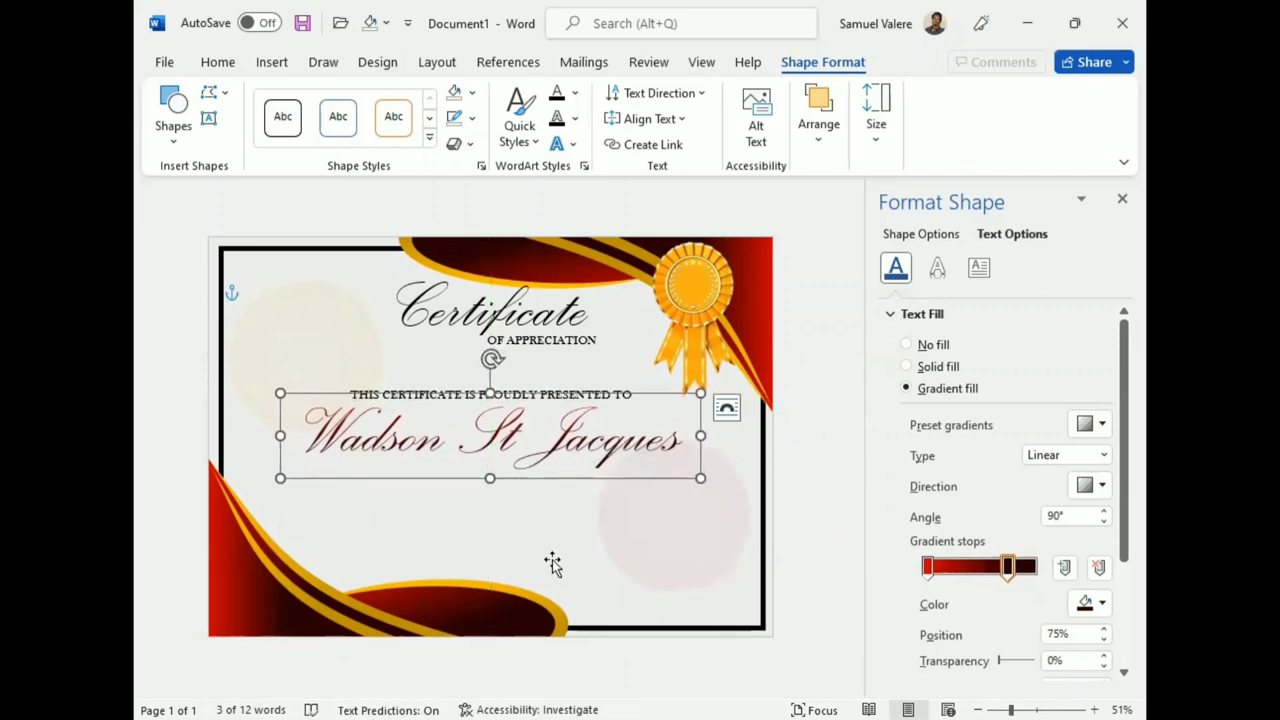
Shrink the height of the bottom swoosh shape.
left_click(467, 615)
left_click(467, 615)
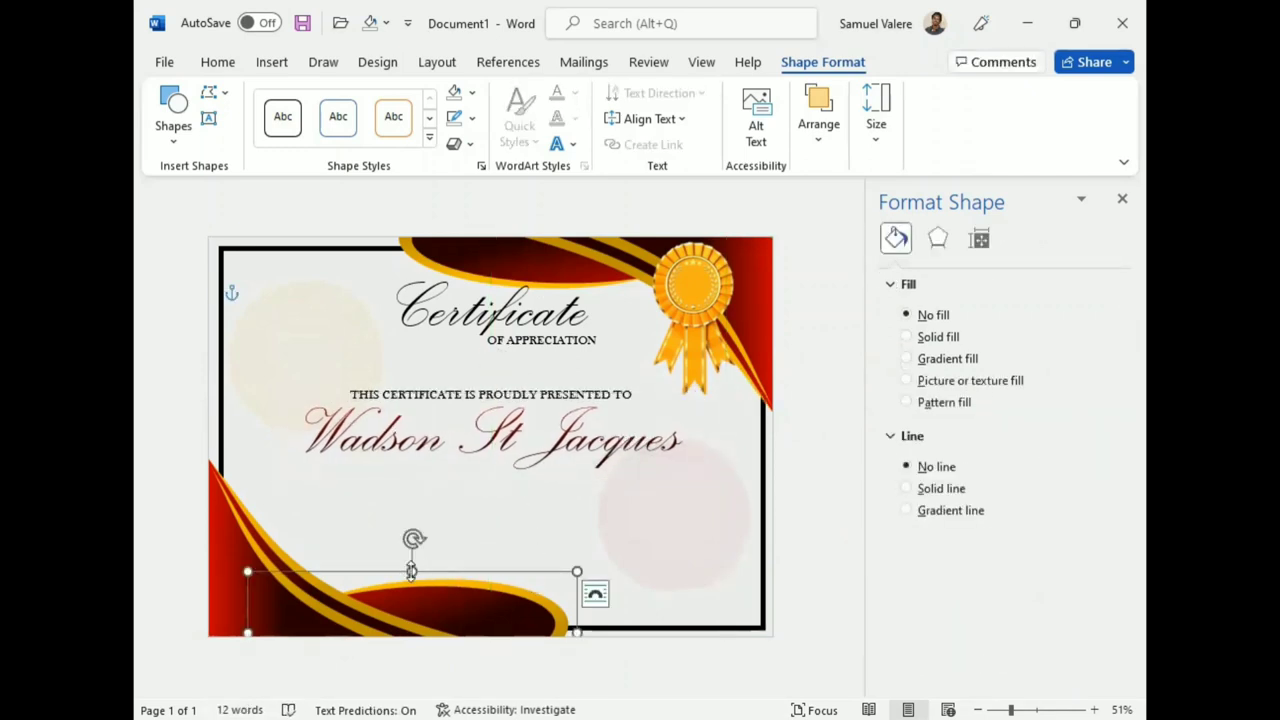
left_click_drag(412, 571, 413, 588)
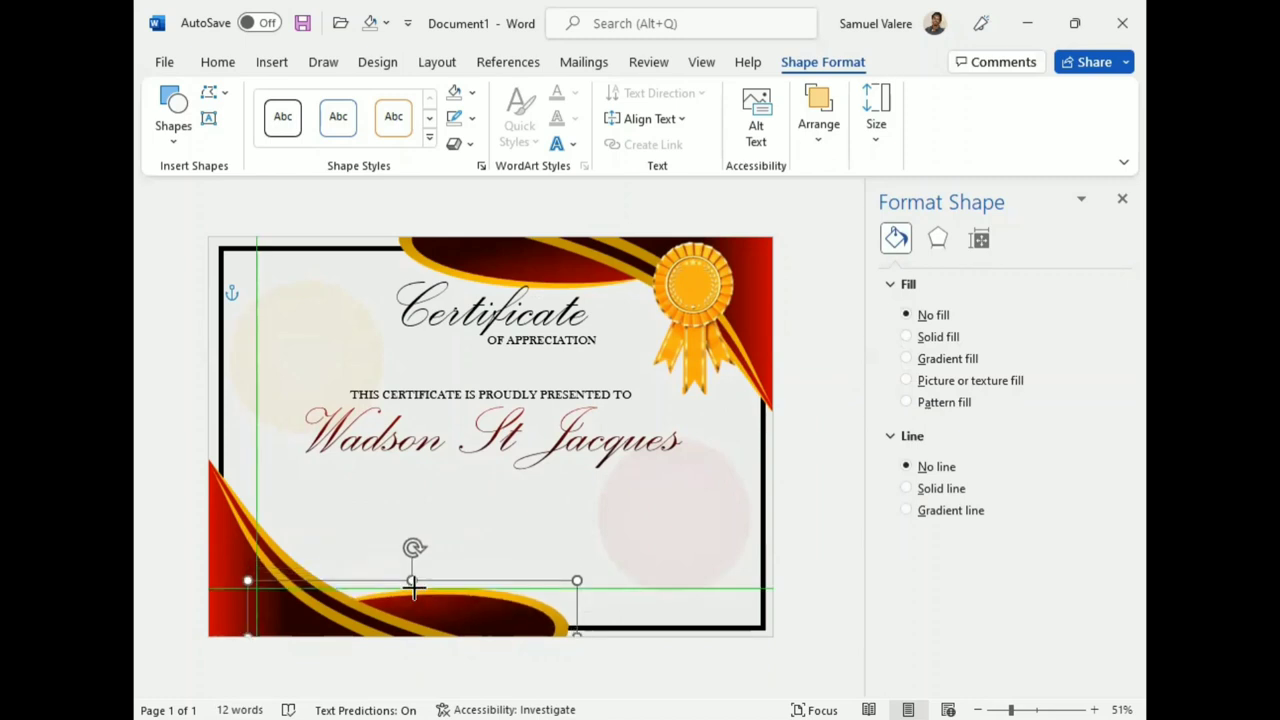
Duplicate the presented-to line below the name and paste the appreciation message into it.
left_click(474, 396)
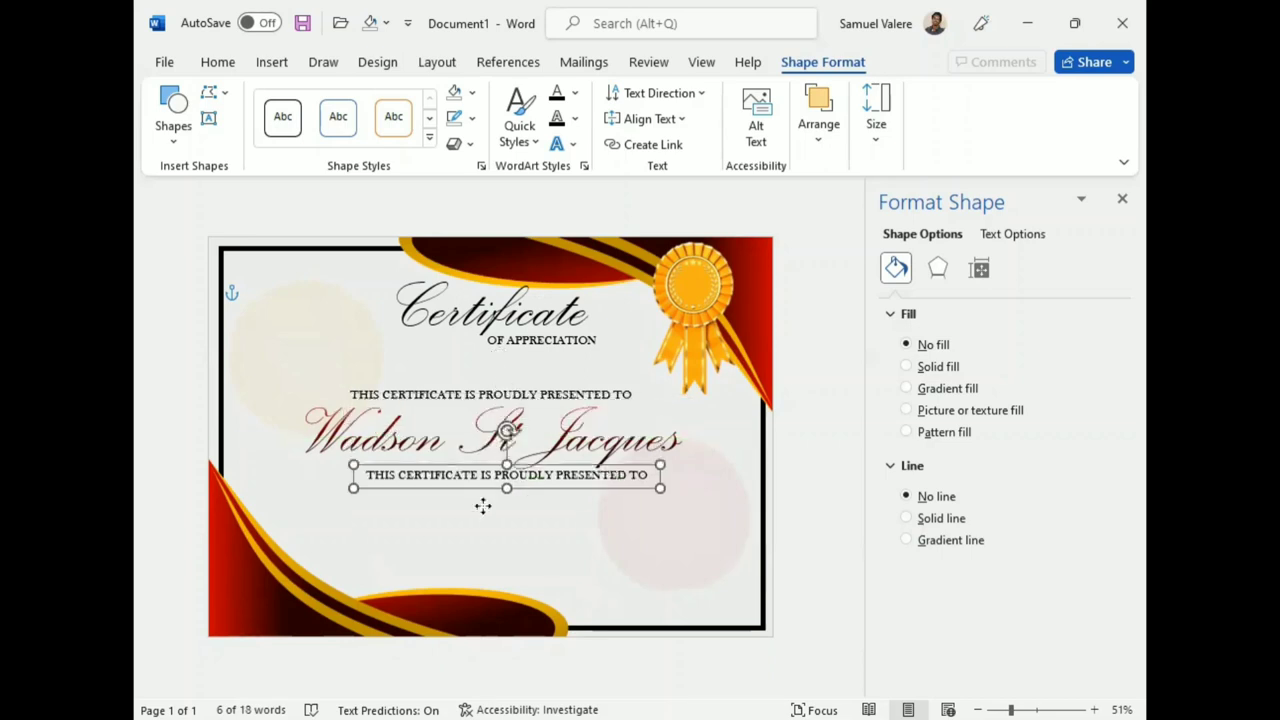
mouse_move(474, 386)
left_mouse_down()
mouse_move(497, 494)
mouse_move(470, 492)
left_mouse_up()
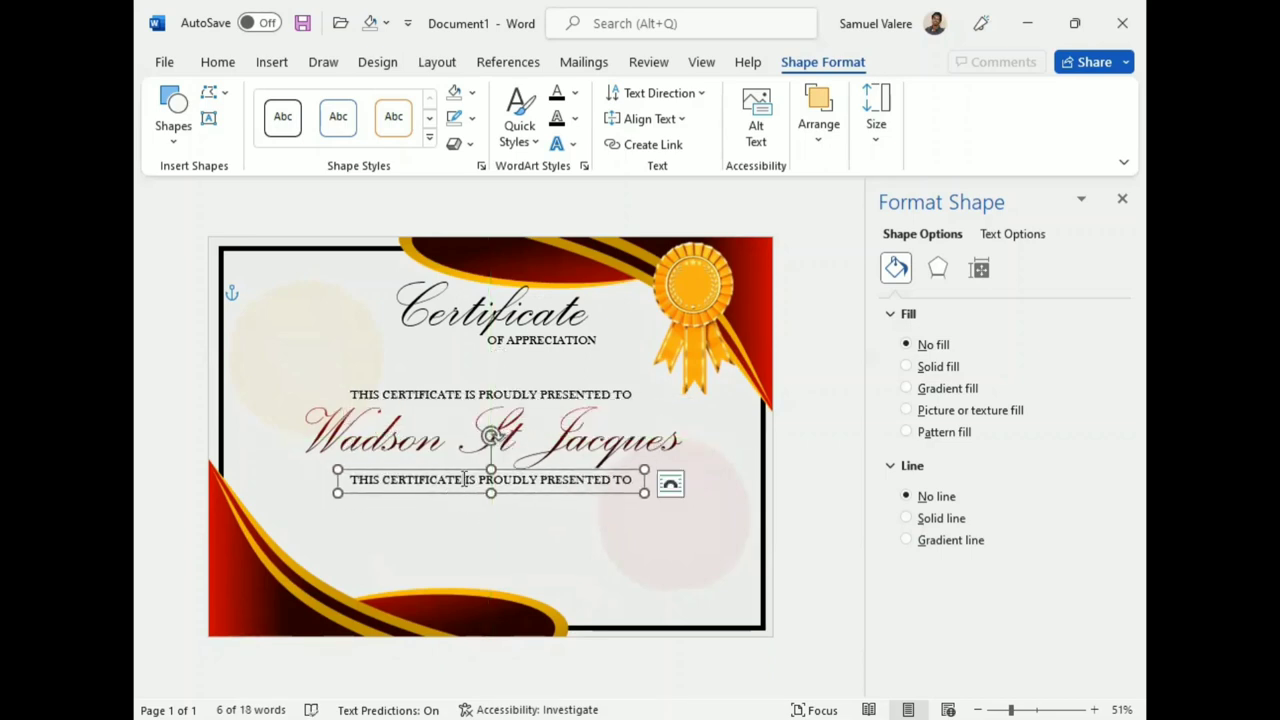
triple_click(463, 480)
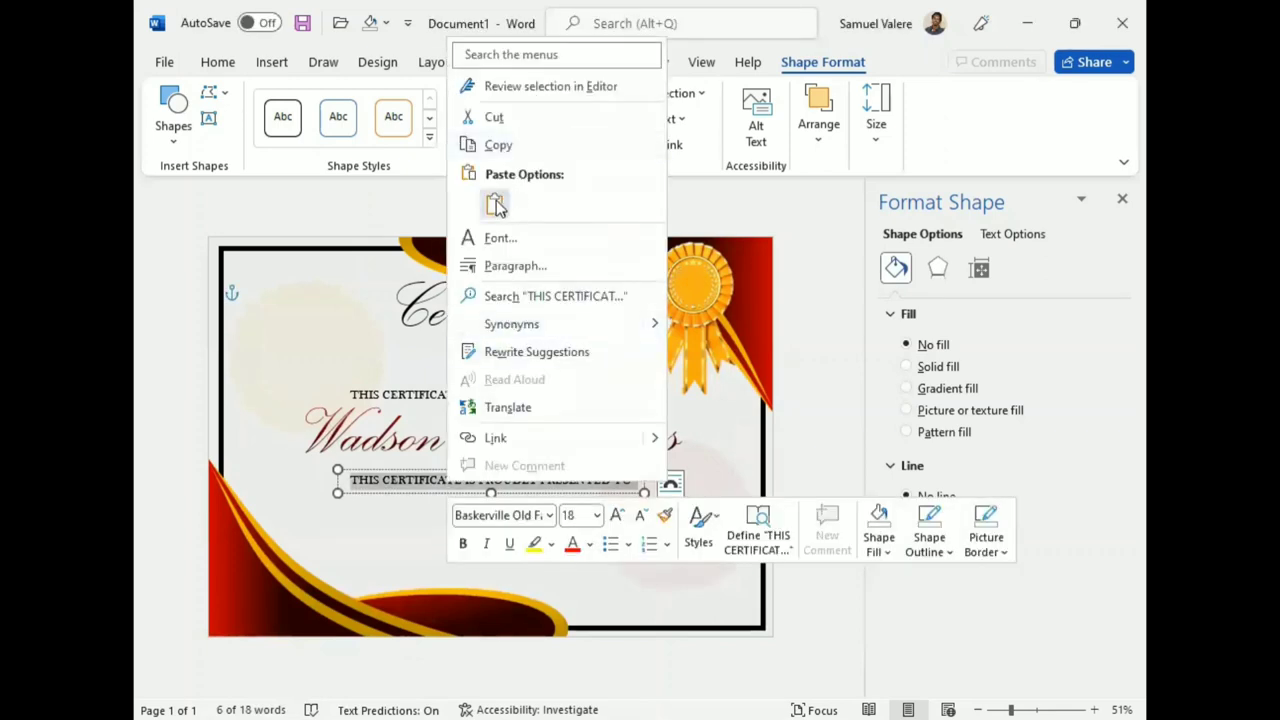
left_click(495, 205)
left_click_drag(644, 493, 667, 529)
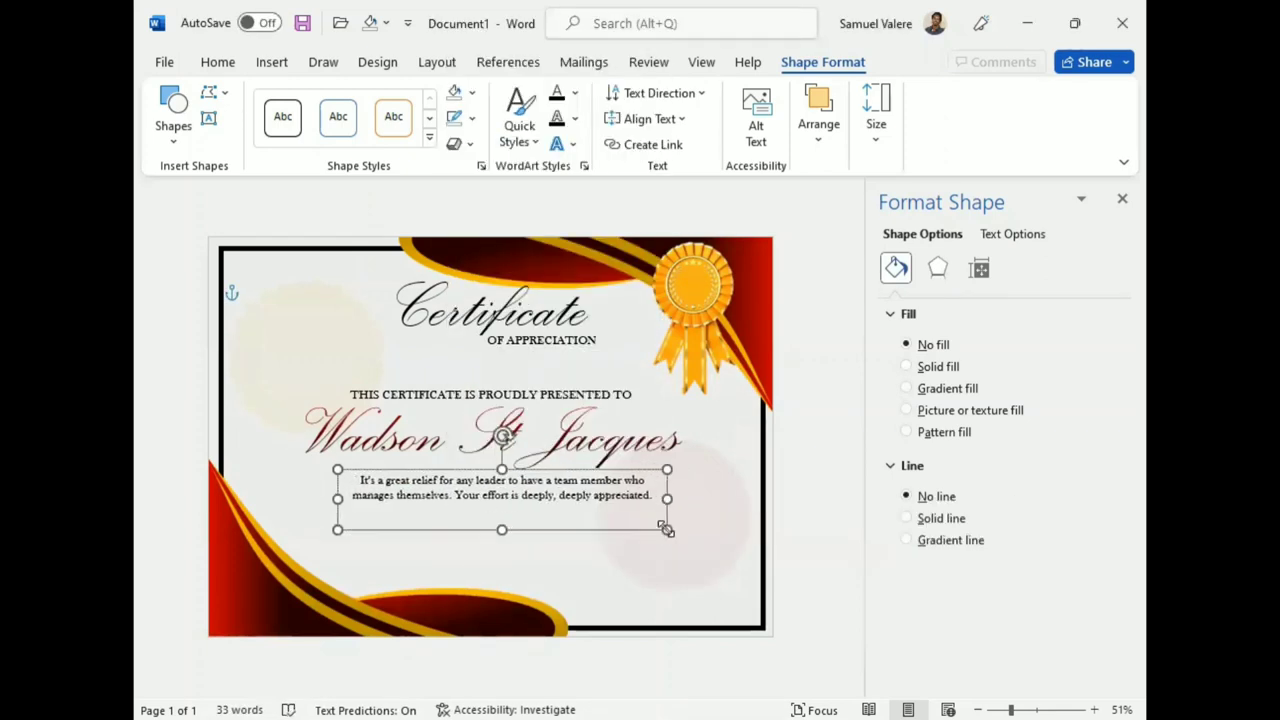
Increase the message font size to 26 pt with Grow Font.
key("ctrl+a")
left_click(1122, 198)
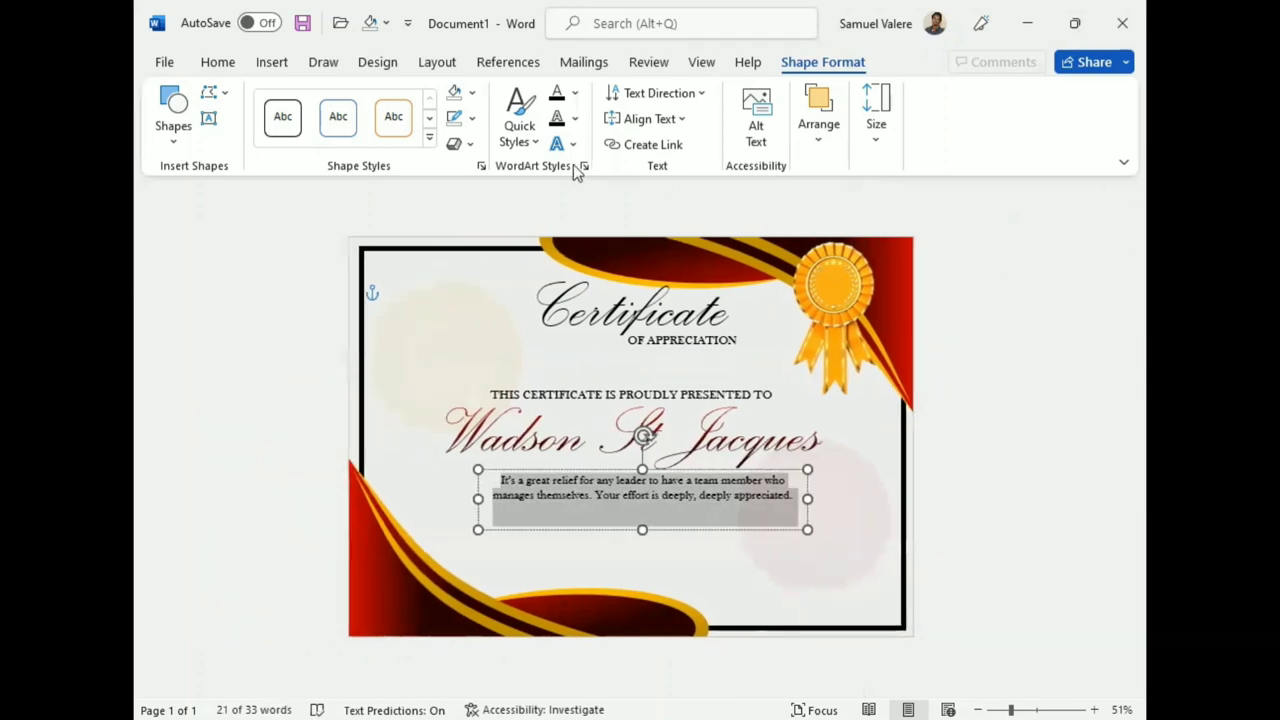
left_click(217, 62)
left_click(469, 145)
left_click(469, 145)
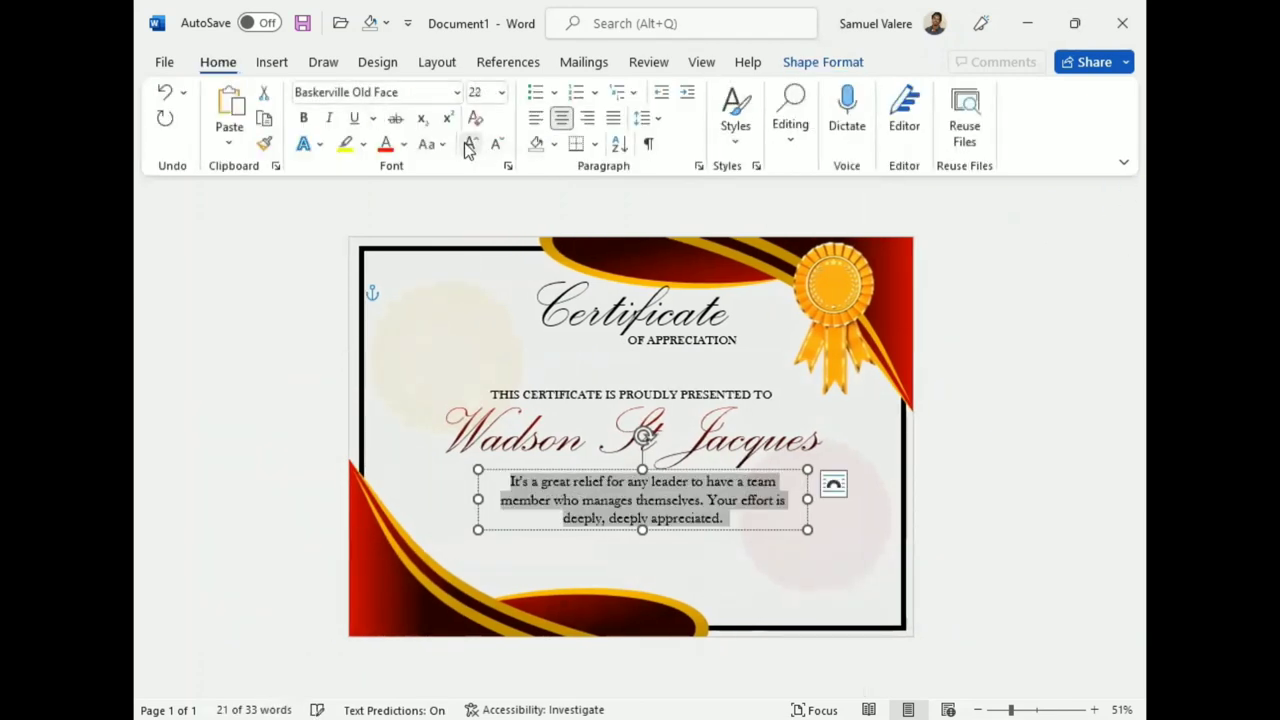
left_click(469, 145)
left_click(469, 145)
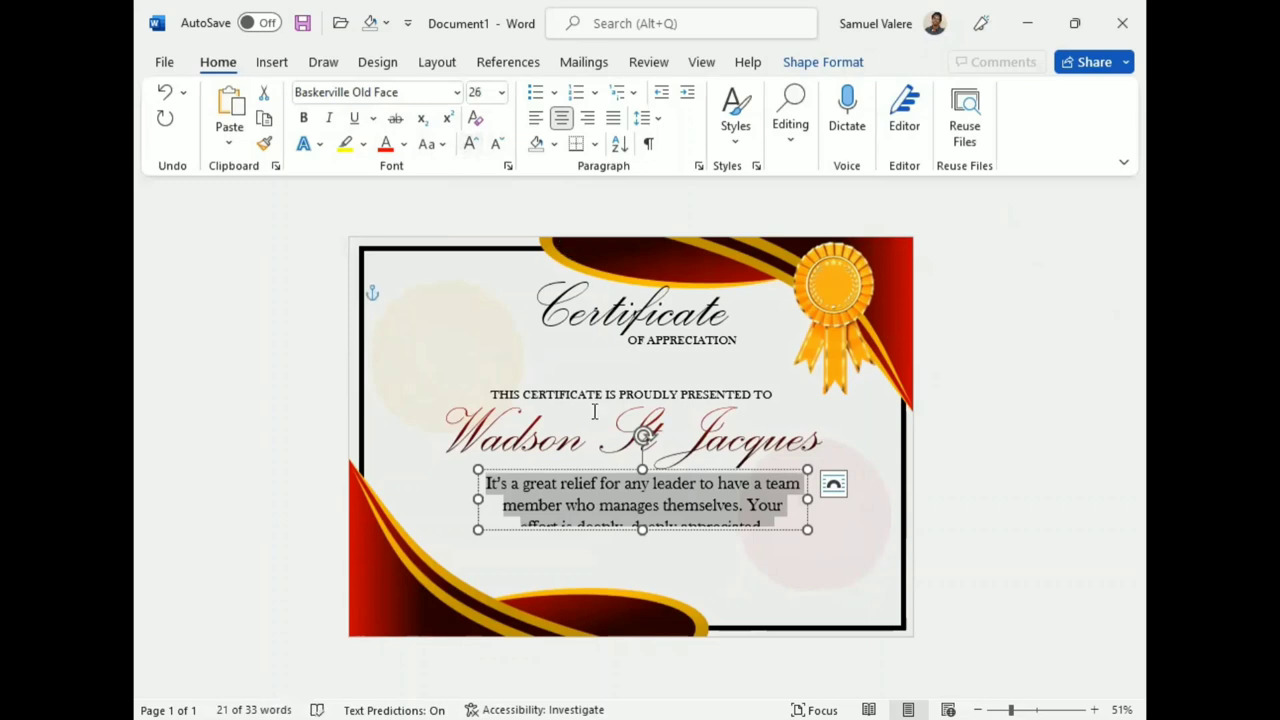
Resize the message box so it wraps to three lines and centre it below the name.
left_click_drag(643, 530, 643, 544)
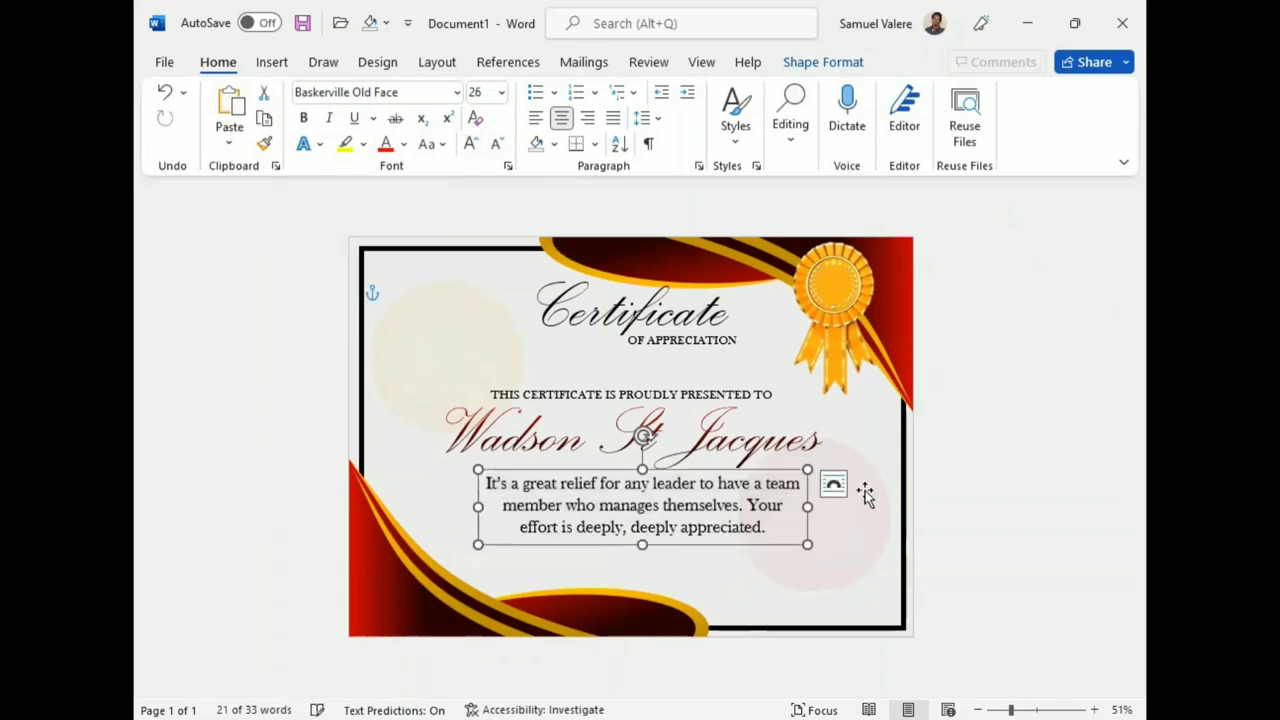
left_click_drag(811, 510, 868, 508)
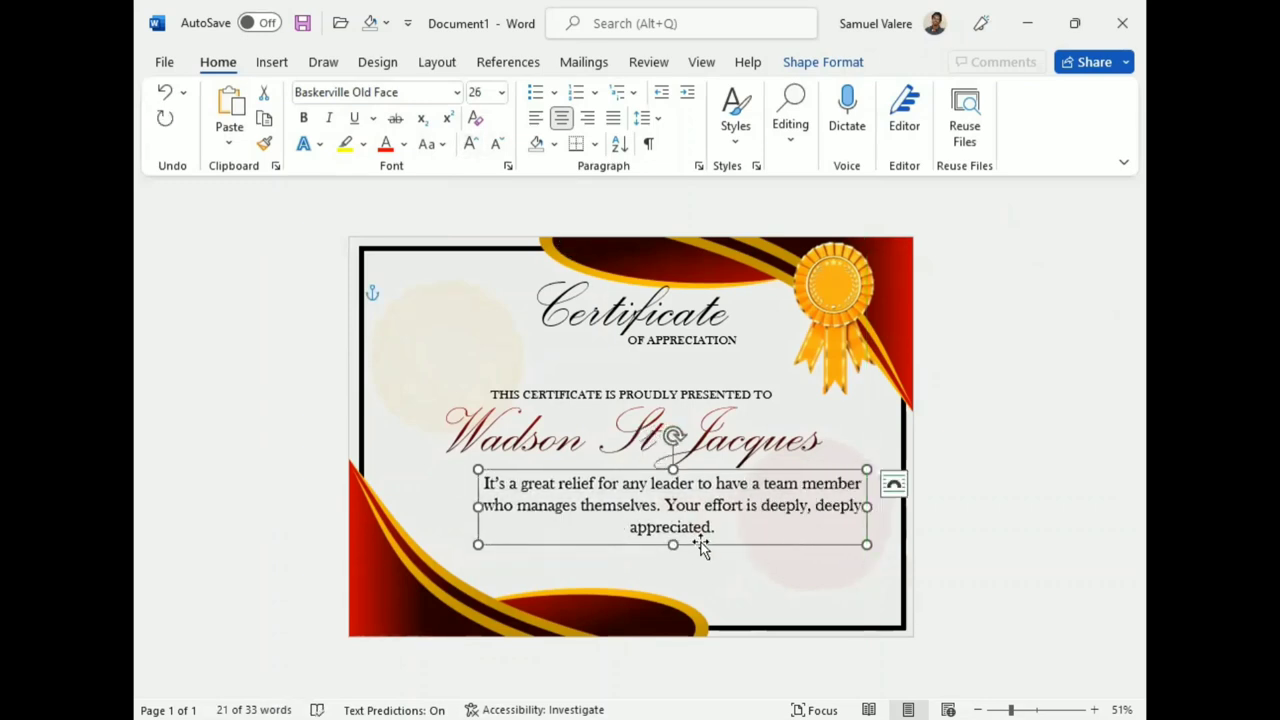
left_click_drag(700, 543, 624, 540)
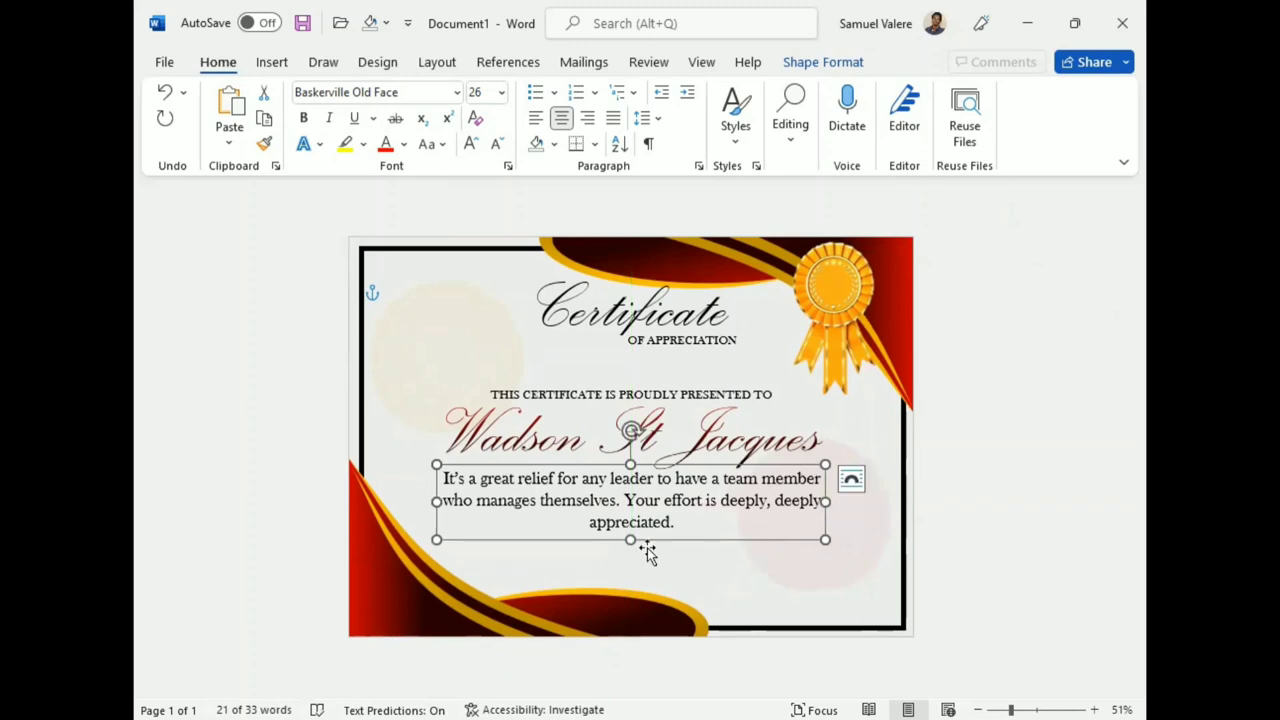
key("Down")
key("Down")
key("Down")
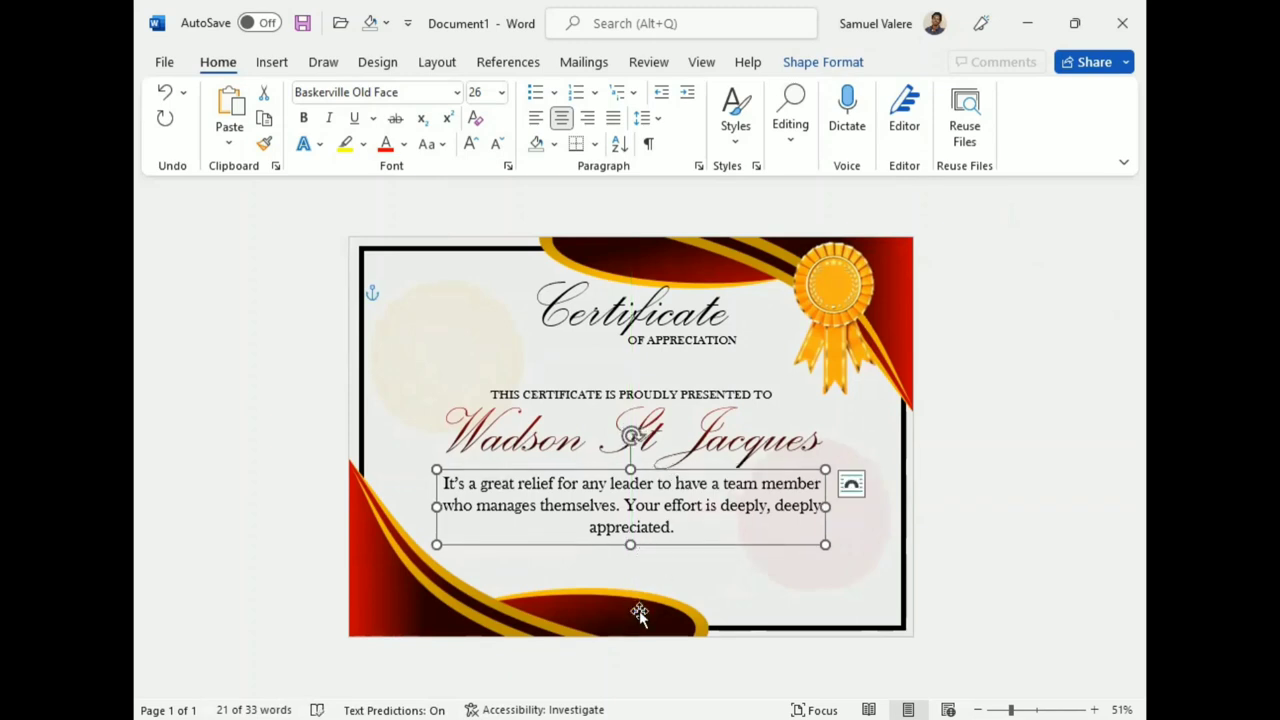
Resize the bottom swoosh shape again so it sits below the message.
left_click(640, 615)
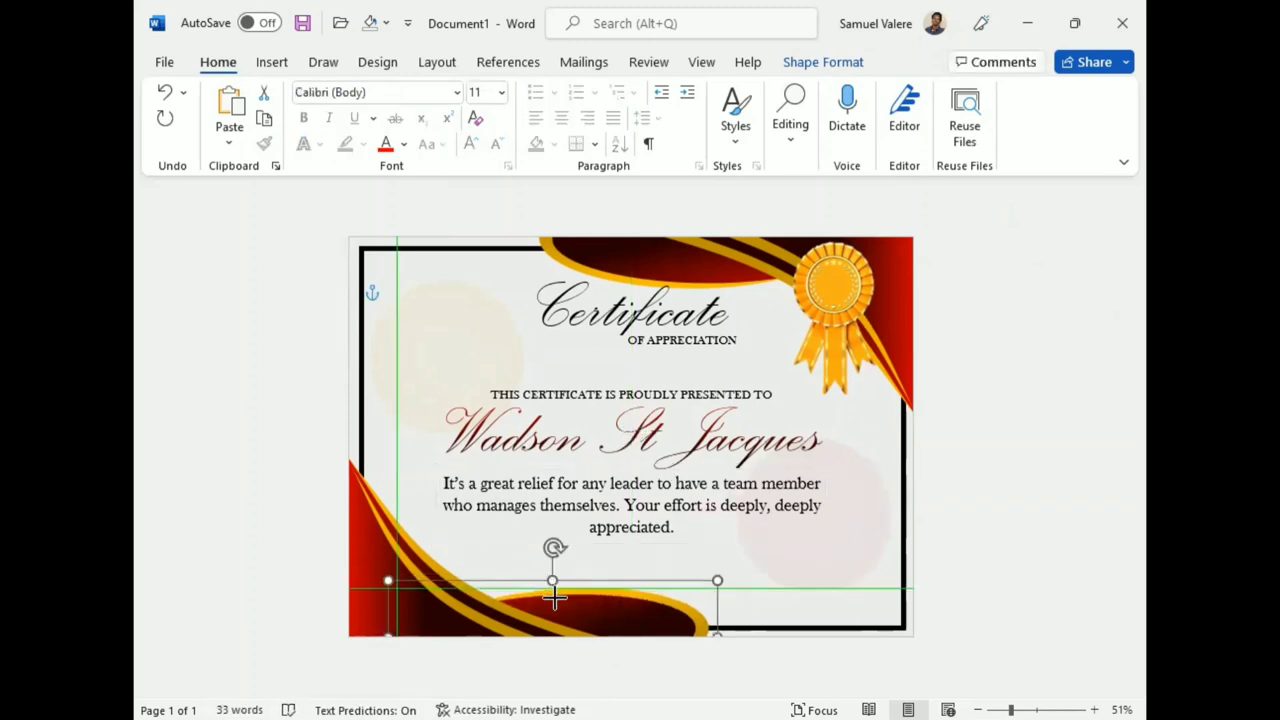
left_click_drag(552, 580, 555, 547)
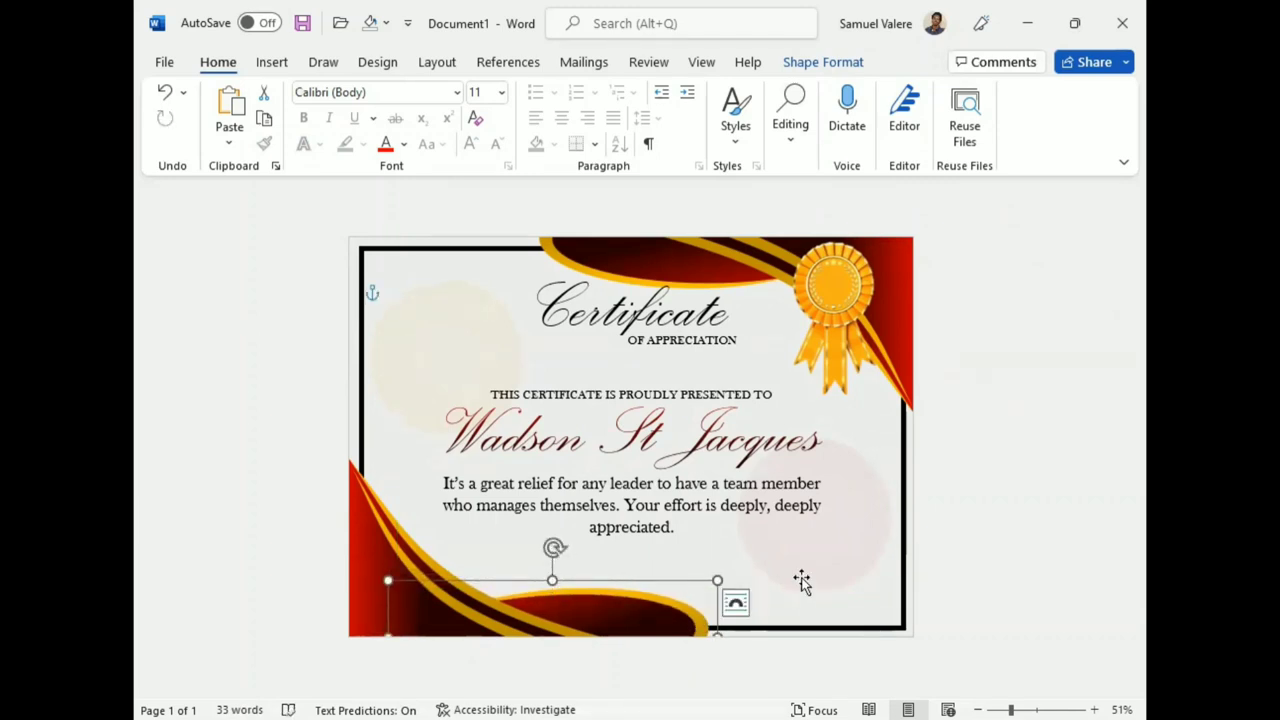
left_click(1036, 550)
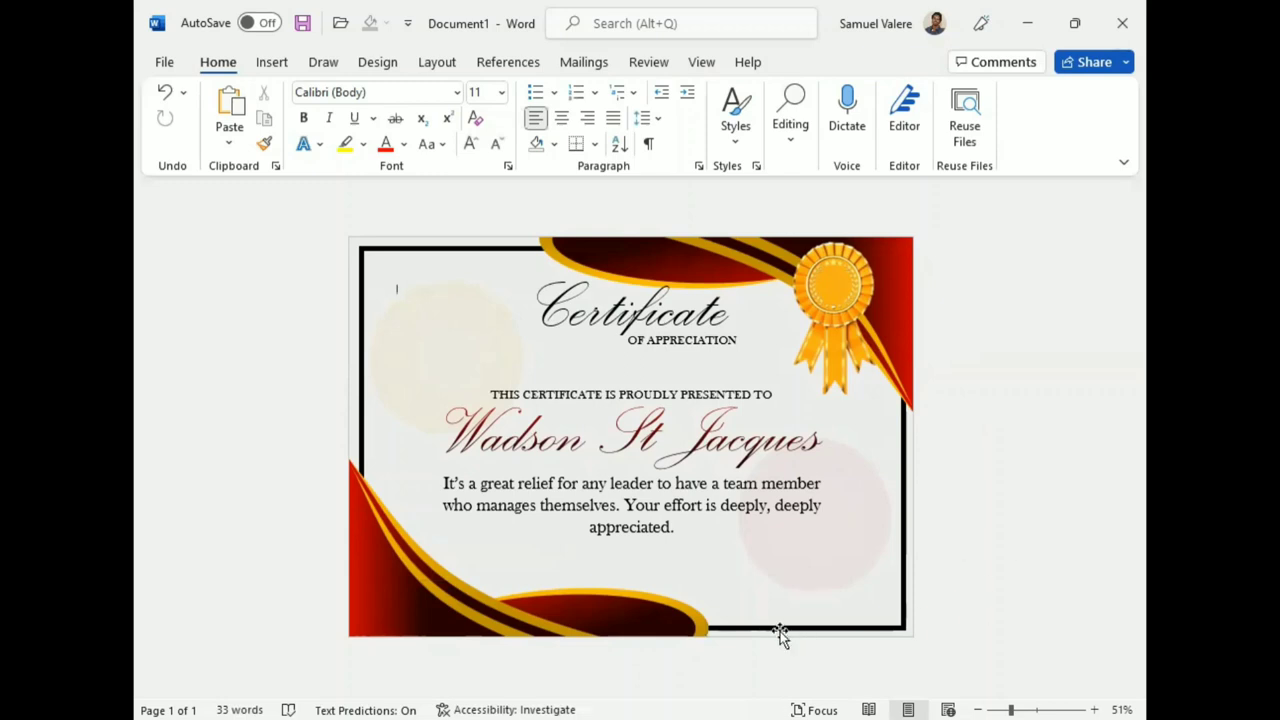
Draw a short straight signature line below the message on the left.
left_click(271, 62)
left_click(352, 93)
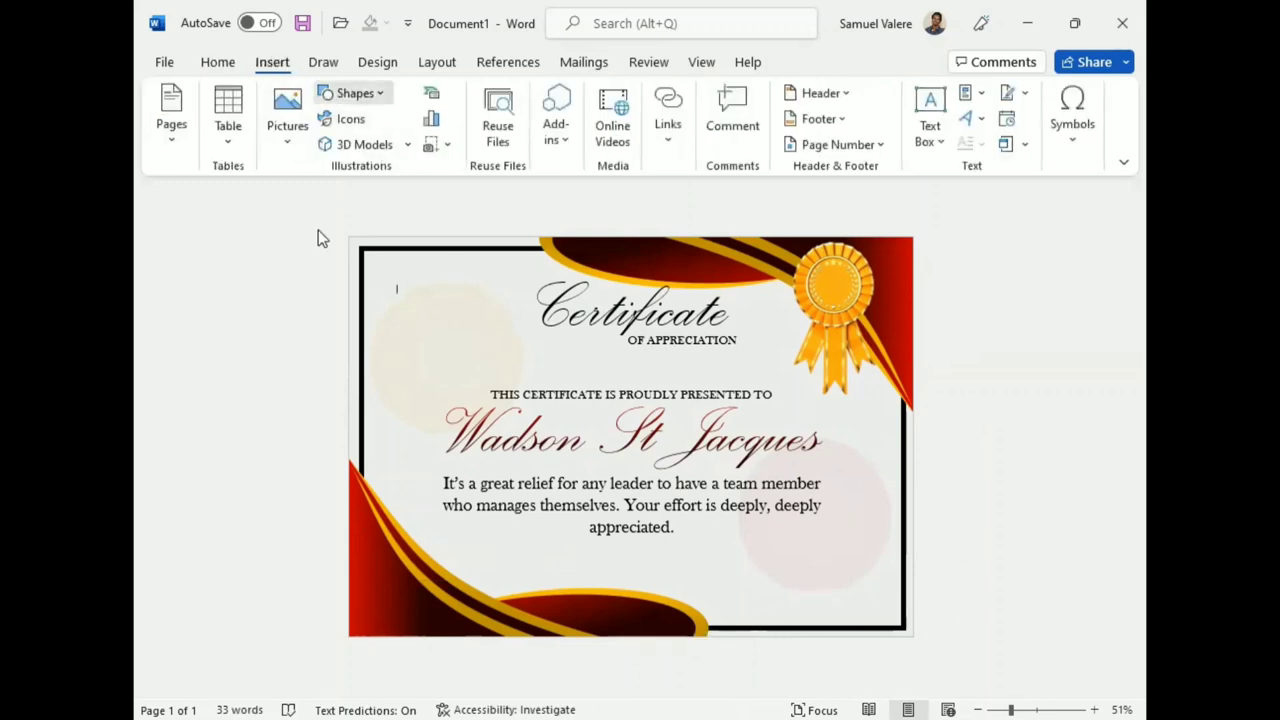
left_click(325, 221)
mouse_move(529, 575)
left_mouse_down()
mouse_move(614, 573)
mouse_move(580, 578)
left_mouse_up()
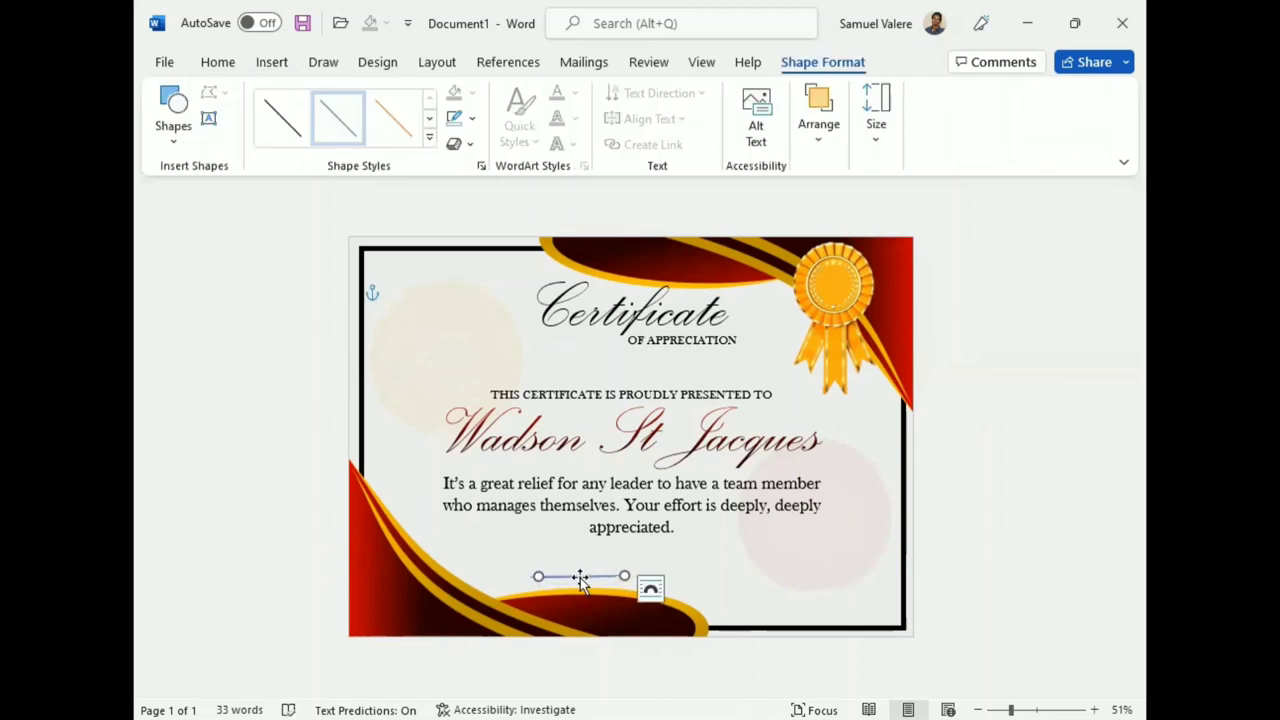
Duplicate the line to the right and shift both lines left together.
key("ctrl+c")
key("ctrl+v")
key("Right")
key("Right")
key("Right")
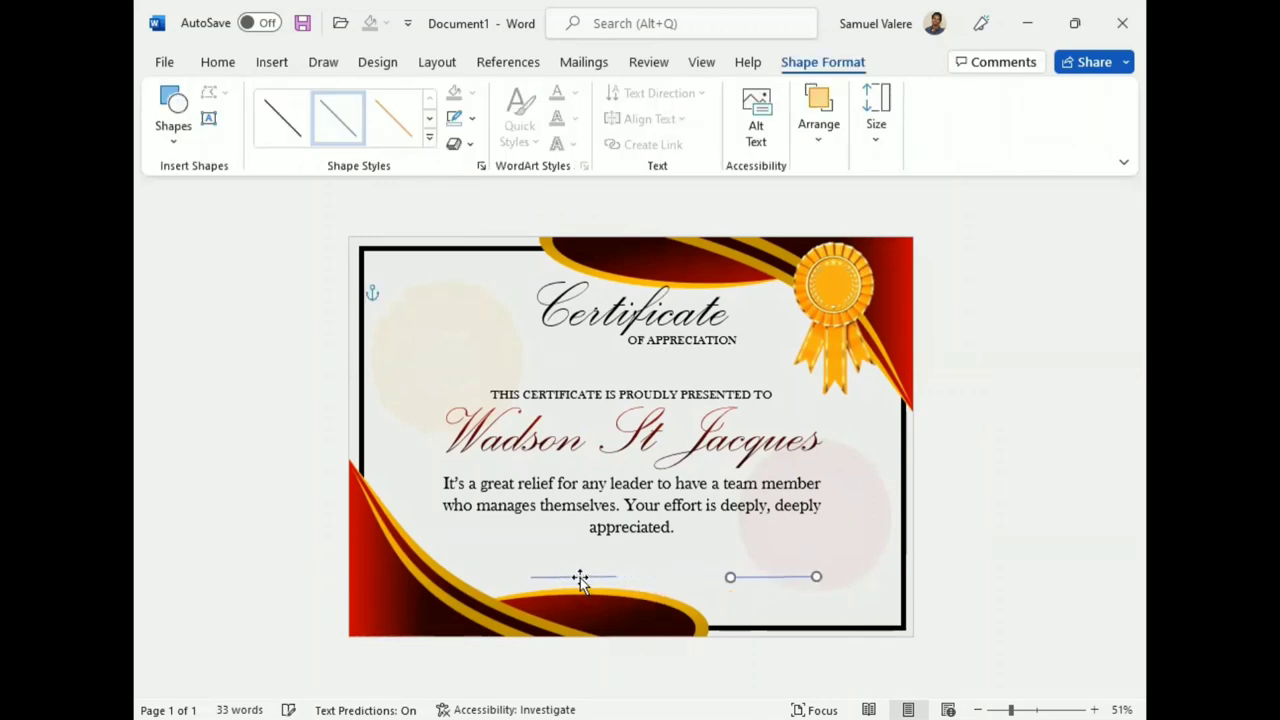
key("Right")
key("Right")
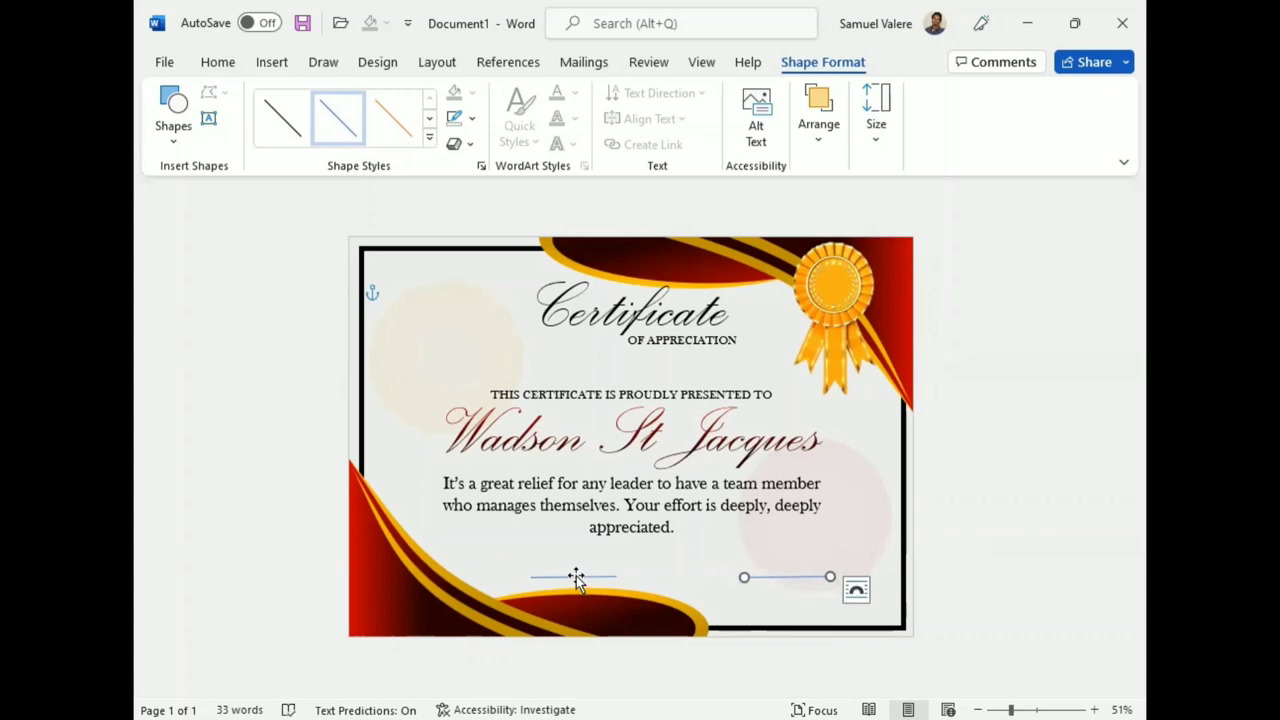
left_click(576, 576, "shift")
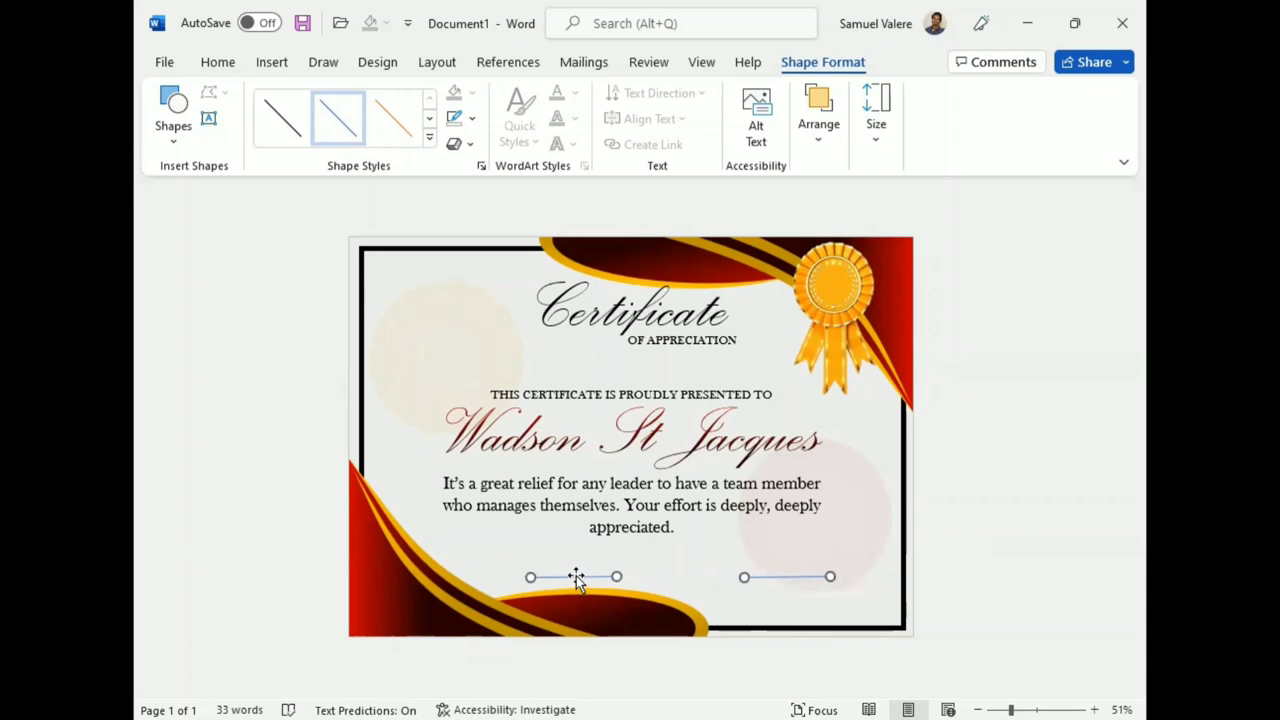
left_click_drag(770, 577, 727, 573)
Move the right line further right, then shift both lines slightly up and left.
left_click(773, 593)
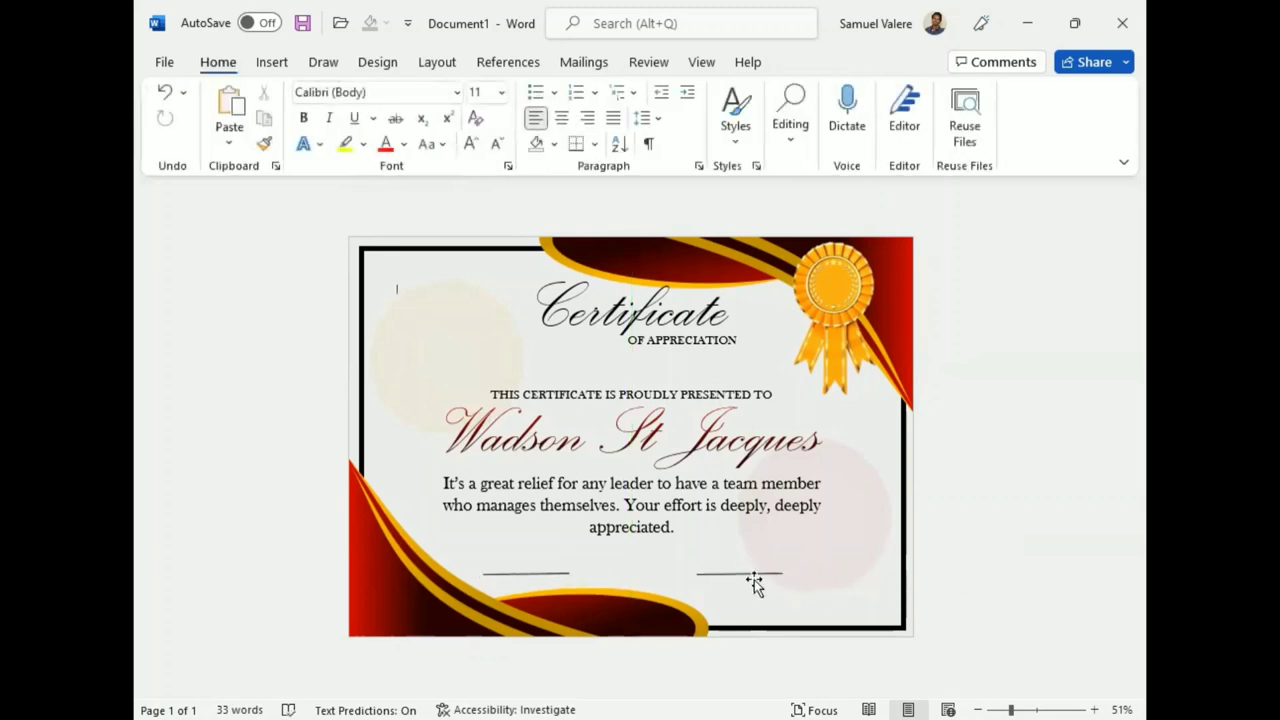
left_click(751, 575)
key("Right")
key("Right")
key("Right")
key("Right")
key("Right")
key("Right")
key("Right")
key("Right")
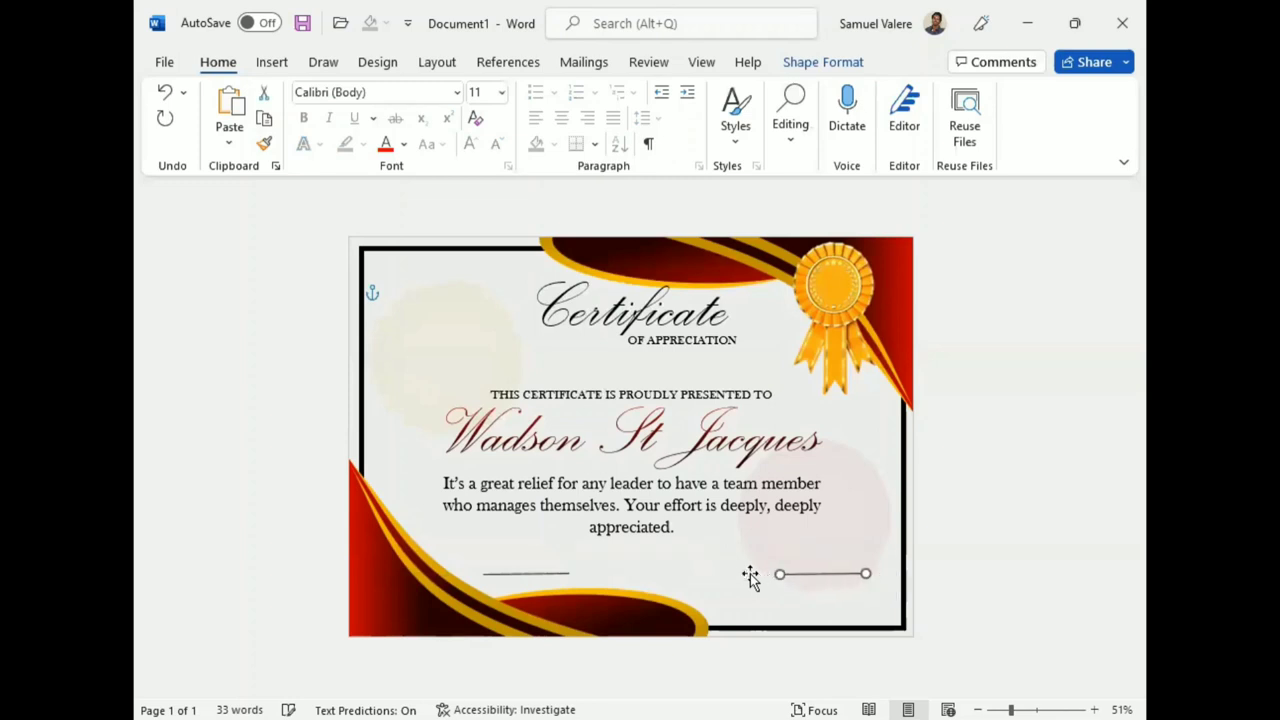
left_click(535, 575, "shift")
left_click_drag(526, 575, 507, 574)
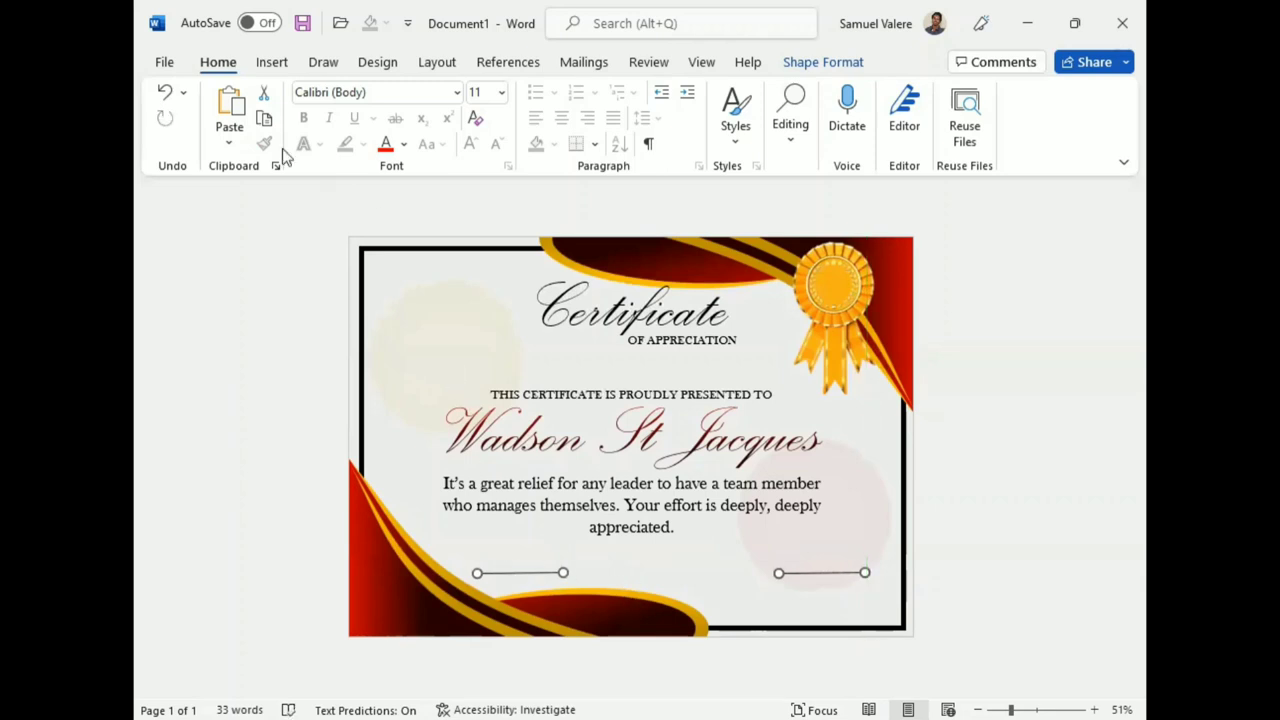
Draw a text box over the left signature line.
left_click(823, 62)
left_click(208, 118)
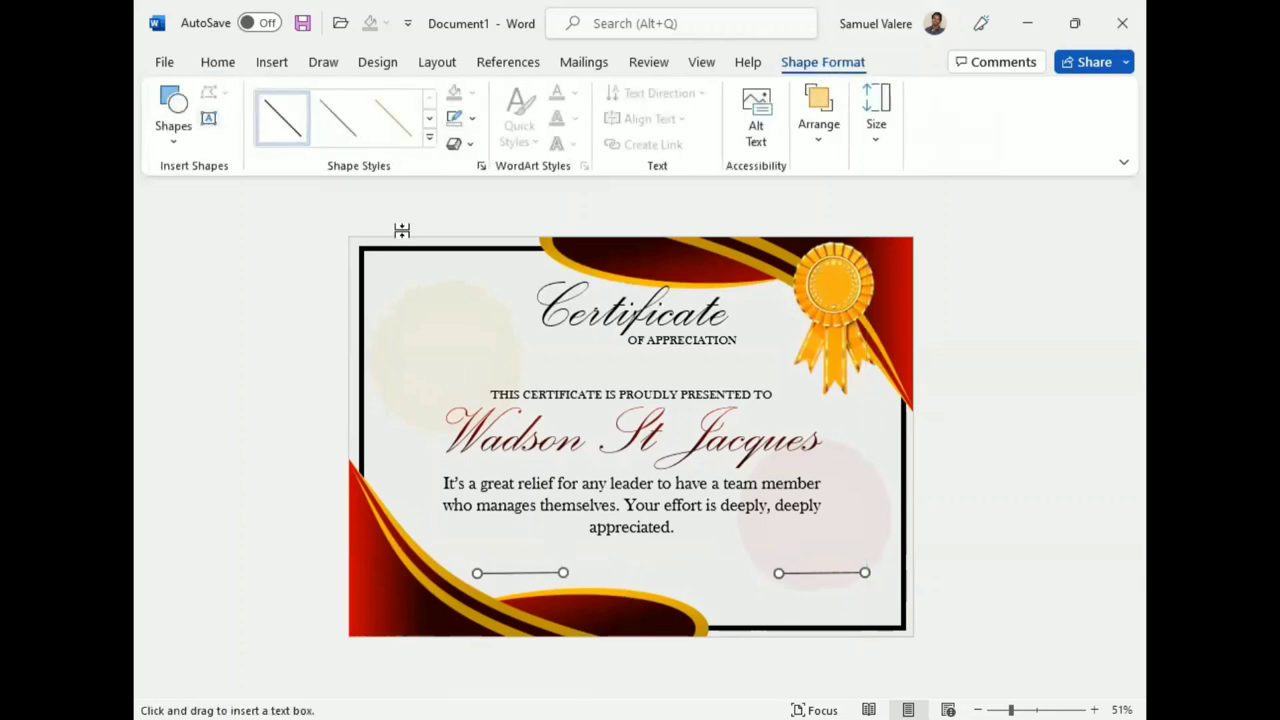
left_click_drag(494, 573, 553, 598)
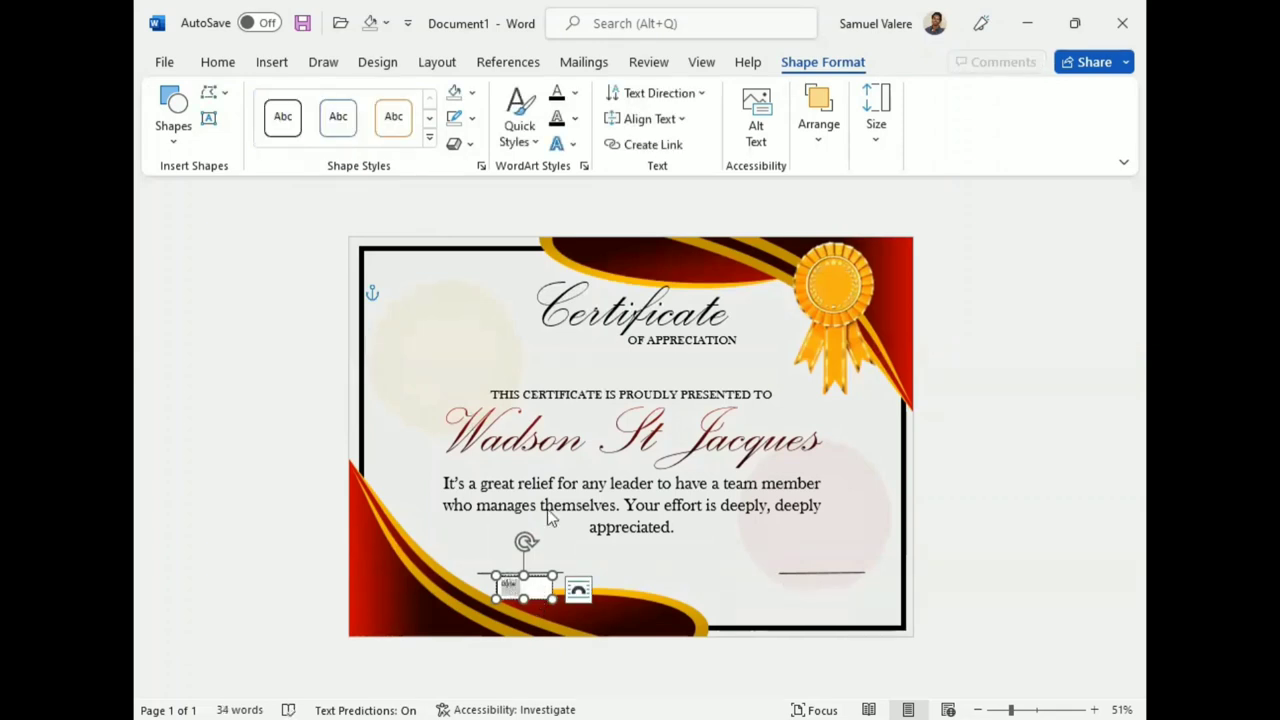
Set the DATE text to Baskerville Old Face, size 14, centred.
left_click(217, 62)
left_click(420, 92)
type("Baskerville Old Face")
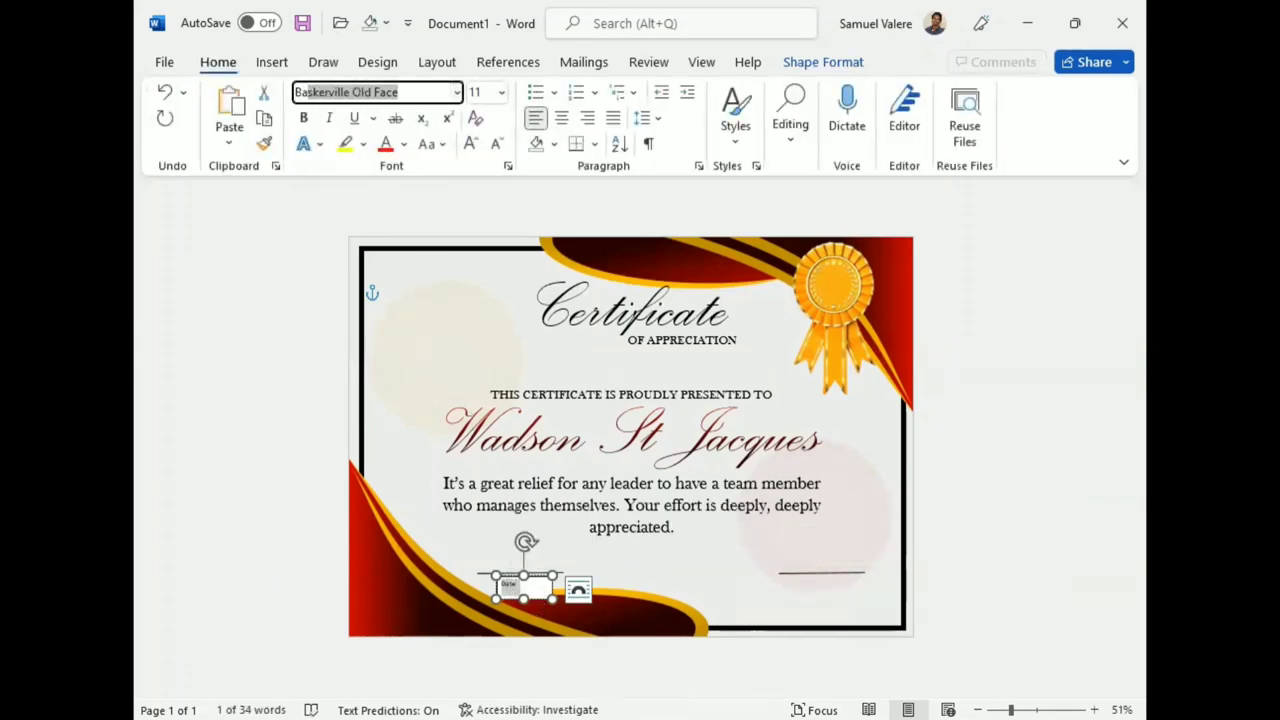
key("Return")
left_click(472, 144)
left_click(472, 144)
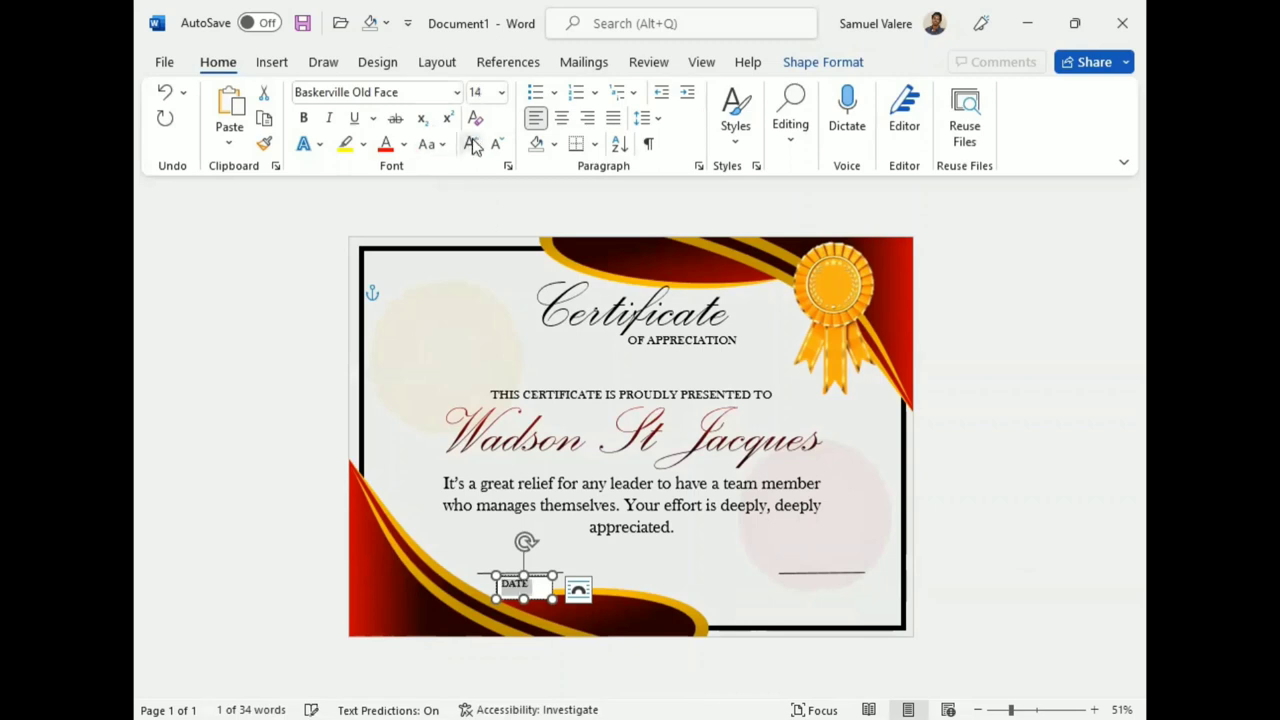
left_click(563, 118)
Remove the DATE box's fill and outline, and place a copy under the right line.
left_click(822, 62)
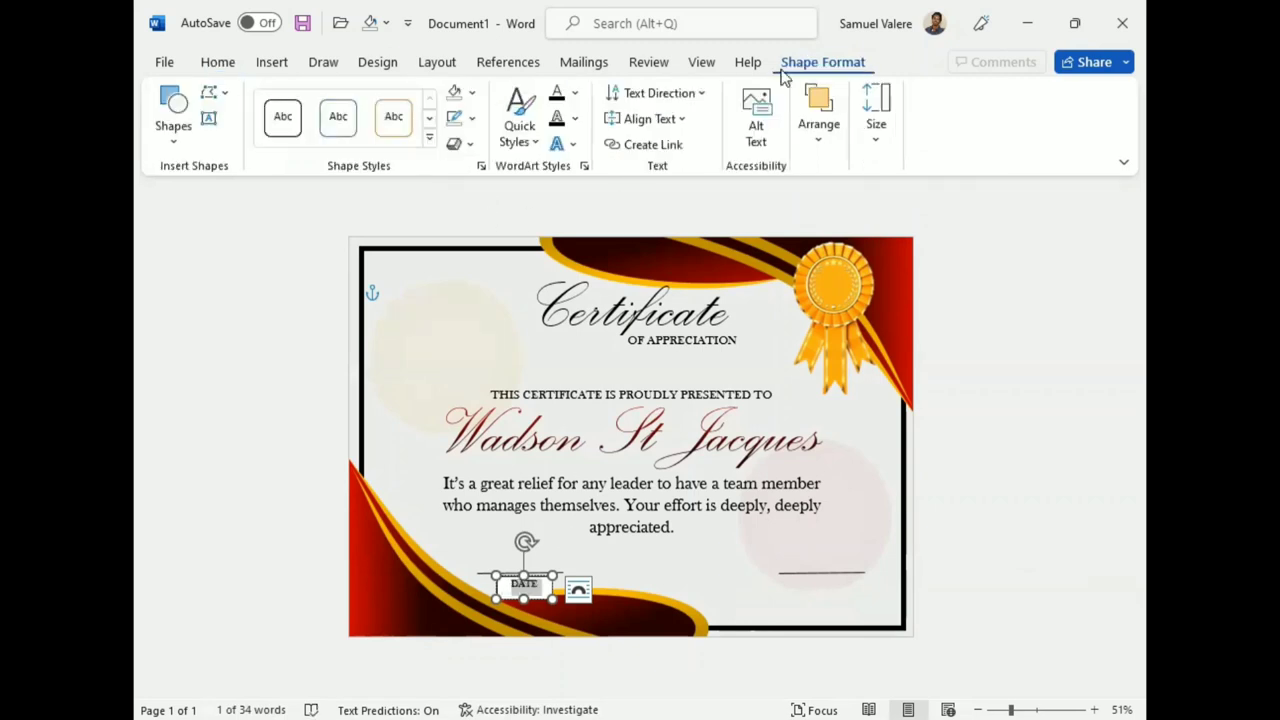
left_click(472, 92)
left_click(486, 308)
left_click(476, 120)
left_click(470, 336)
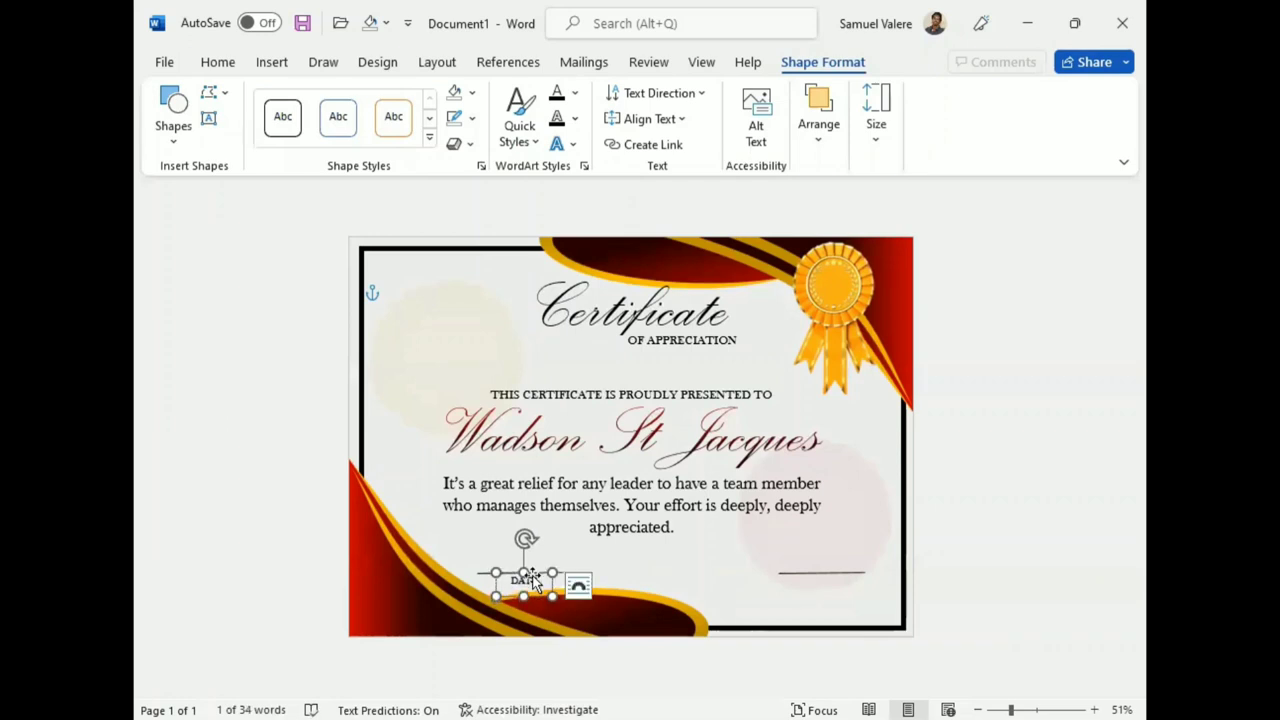
left_click_drag(532, 580, 828, 595)
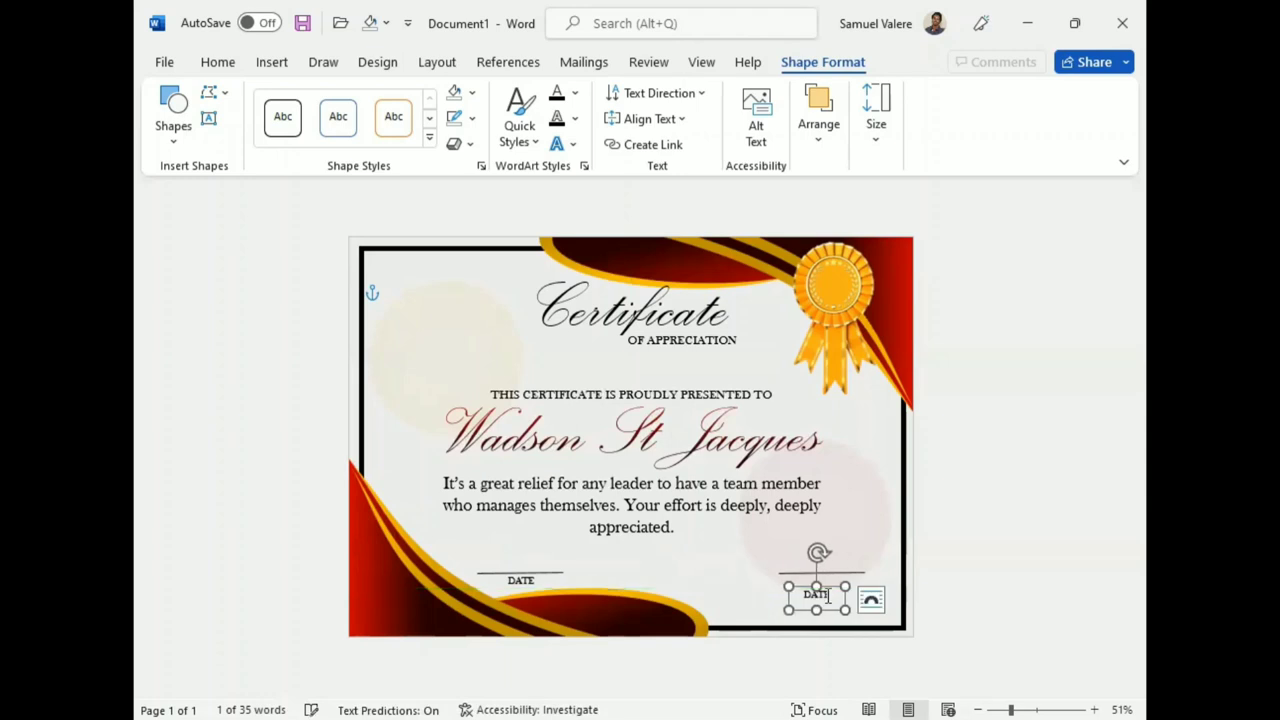
Change the copied label's text to SIGNATURE and widen it to fit one line.
left_click(817, 593)
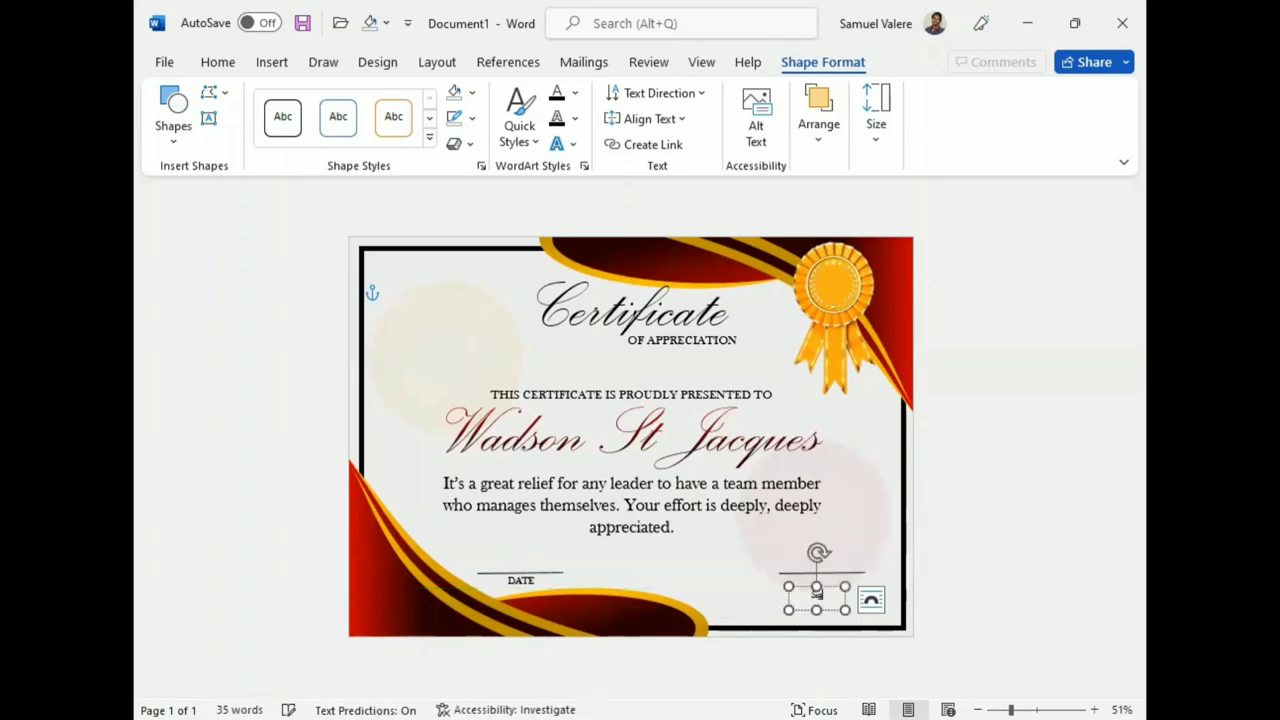
type("Signature")
double_click(828, 598)
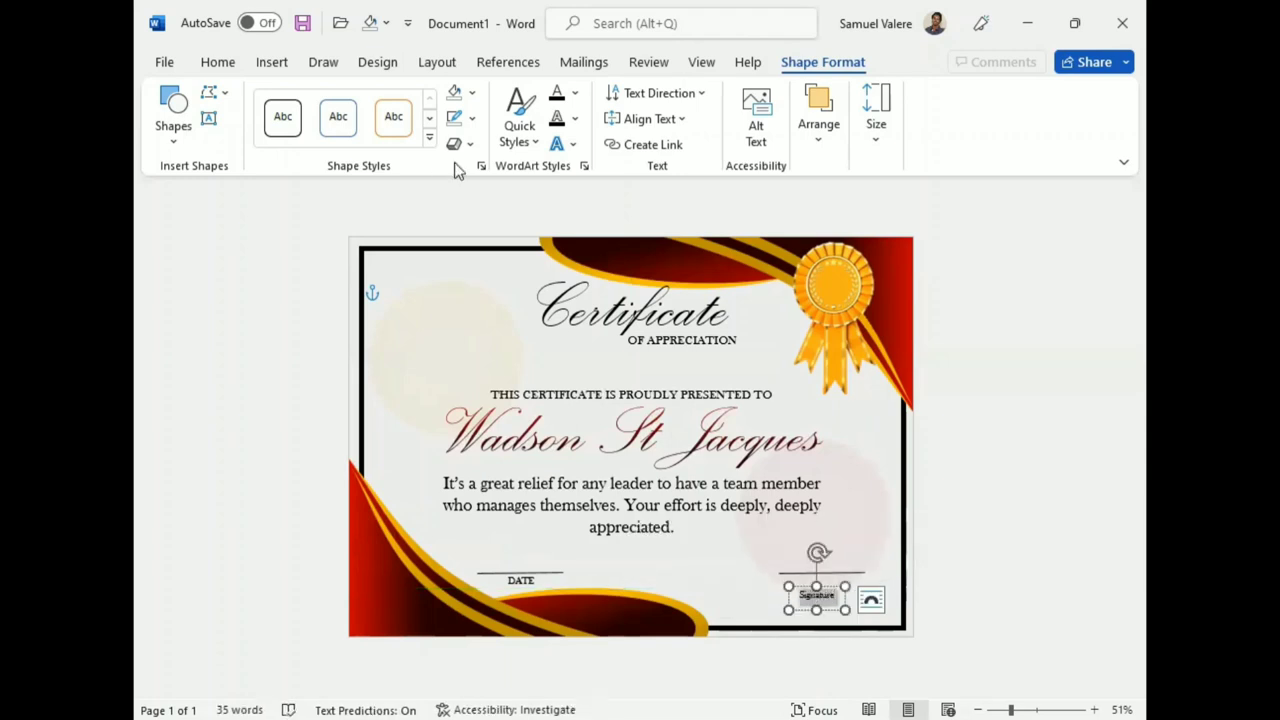
left_click(220, 63)
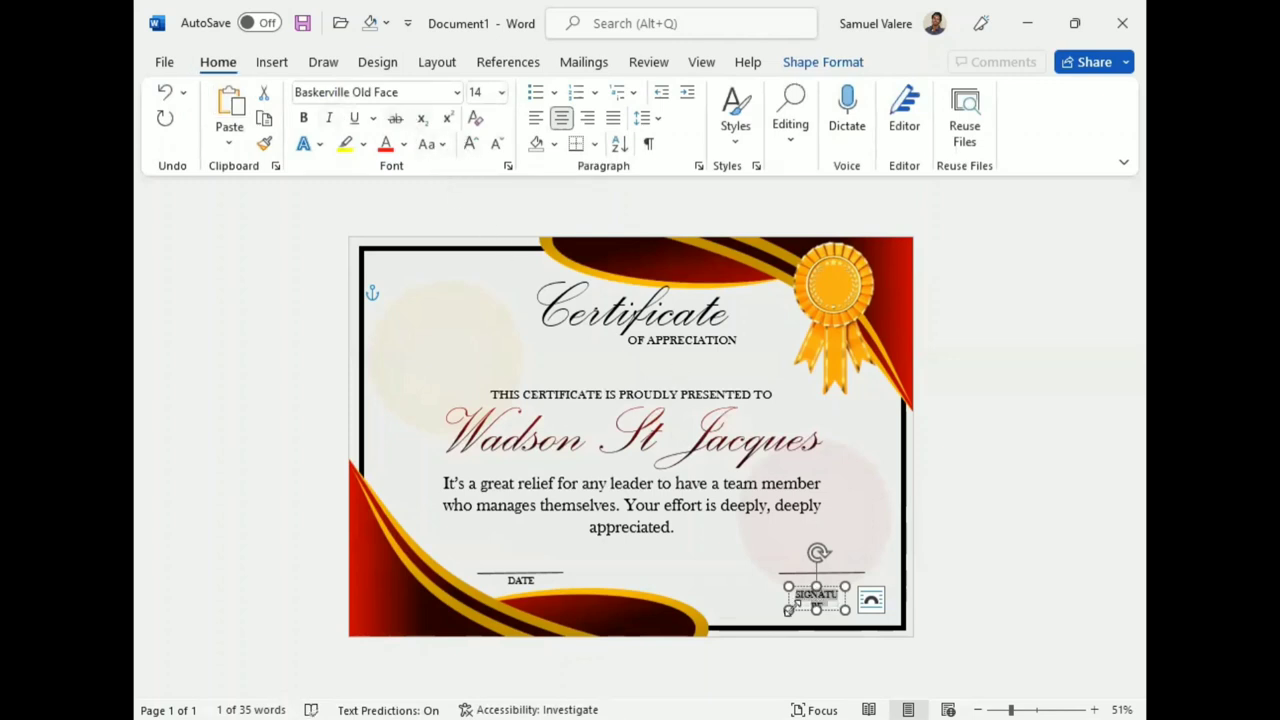
mouse_move(788, 610)
left_mouse_down()
mouse_move(778, 607)
mouse_move(855, 572)
left_mouse_up()
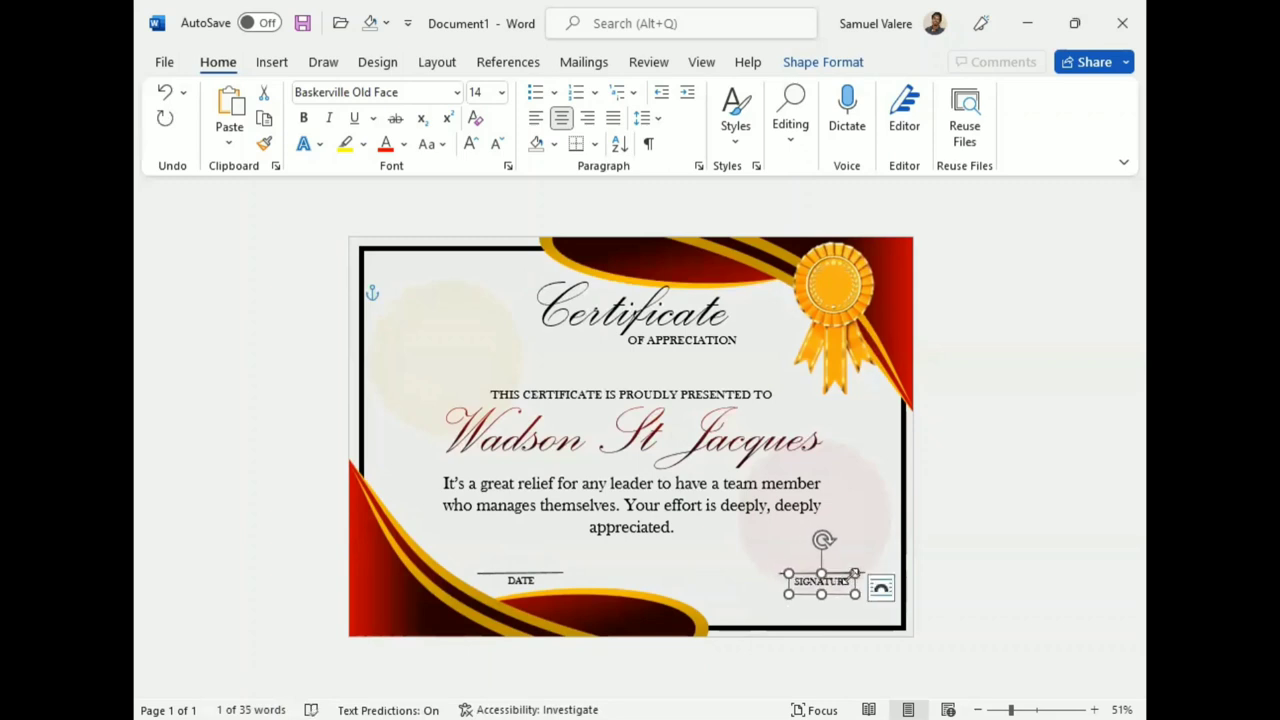
left_click(271, 62)
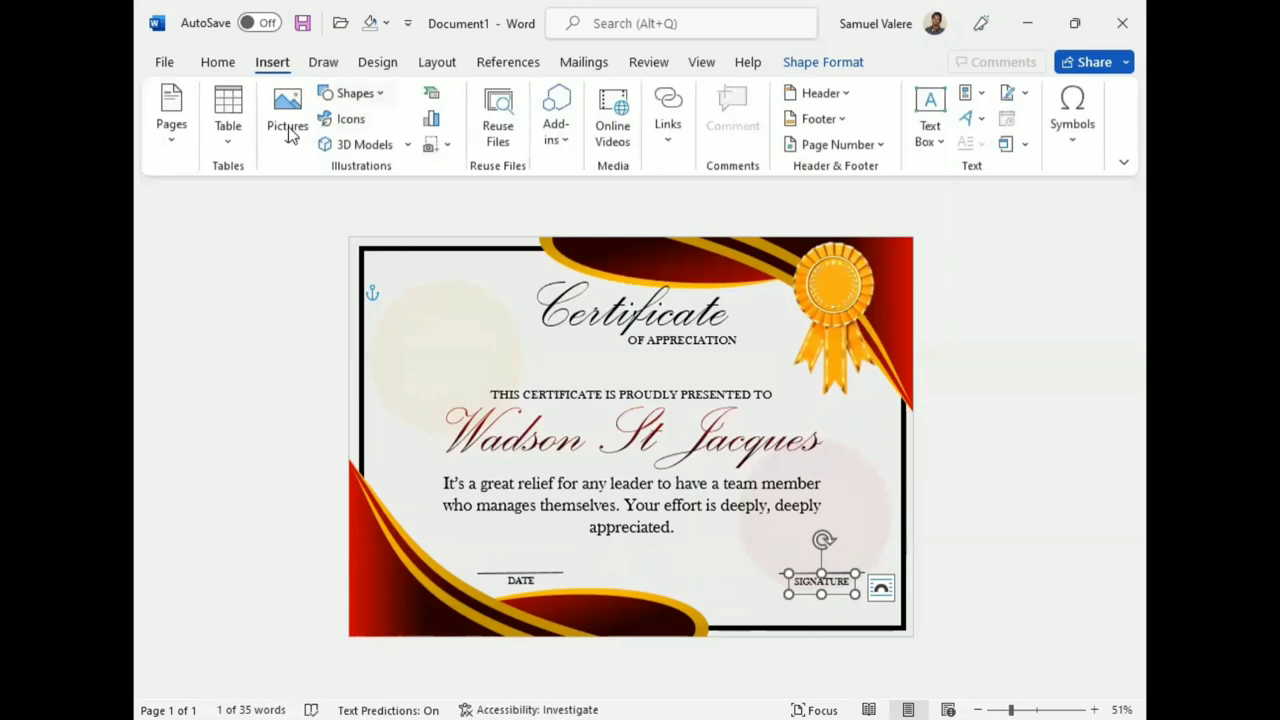
Insert the Destiny Enterprises Logo picture, set it In Front of Text, and enlarge it at bottom centre.
left_click(288, 130)
left_click(336, 204)
left_click(700, 194)
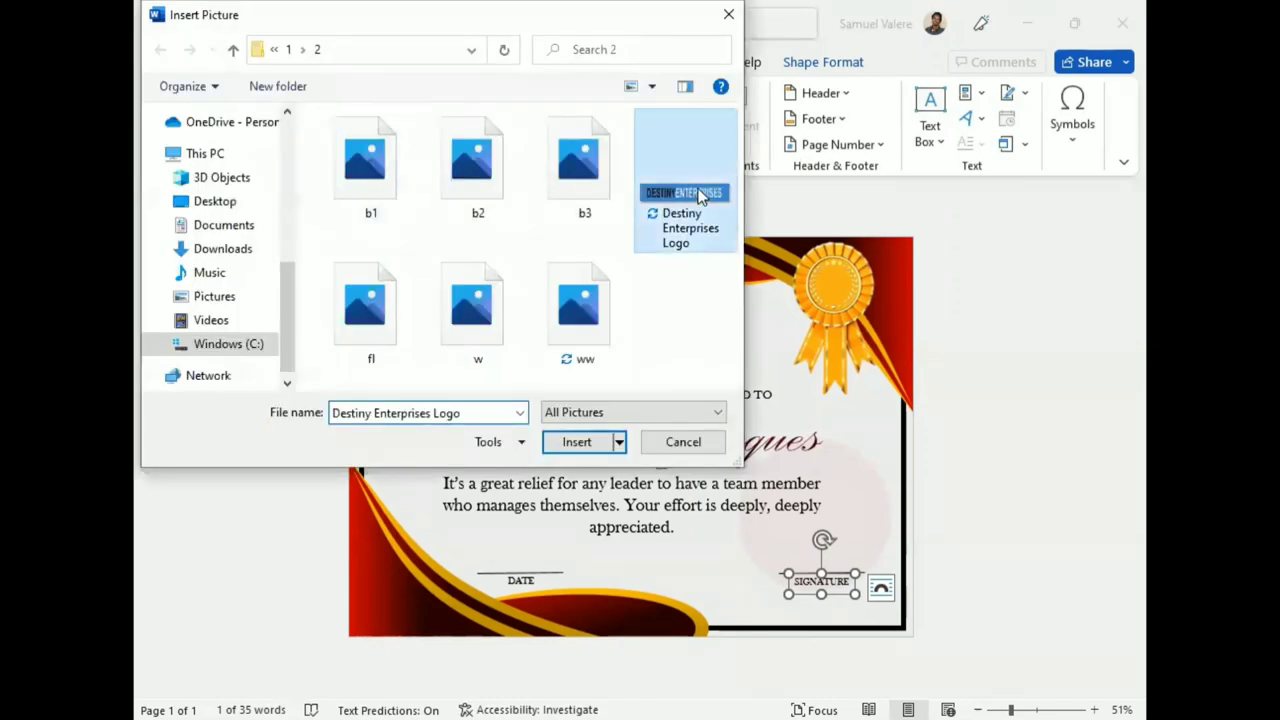
double_click(700, 194)
left_click(727, 145)
left_click(771, 343)
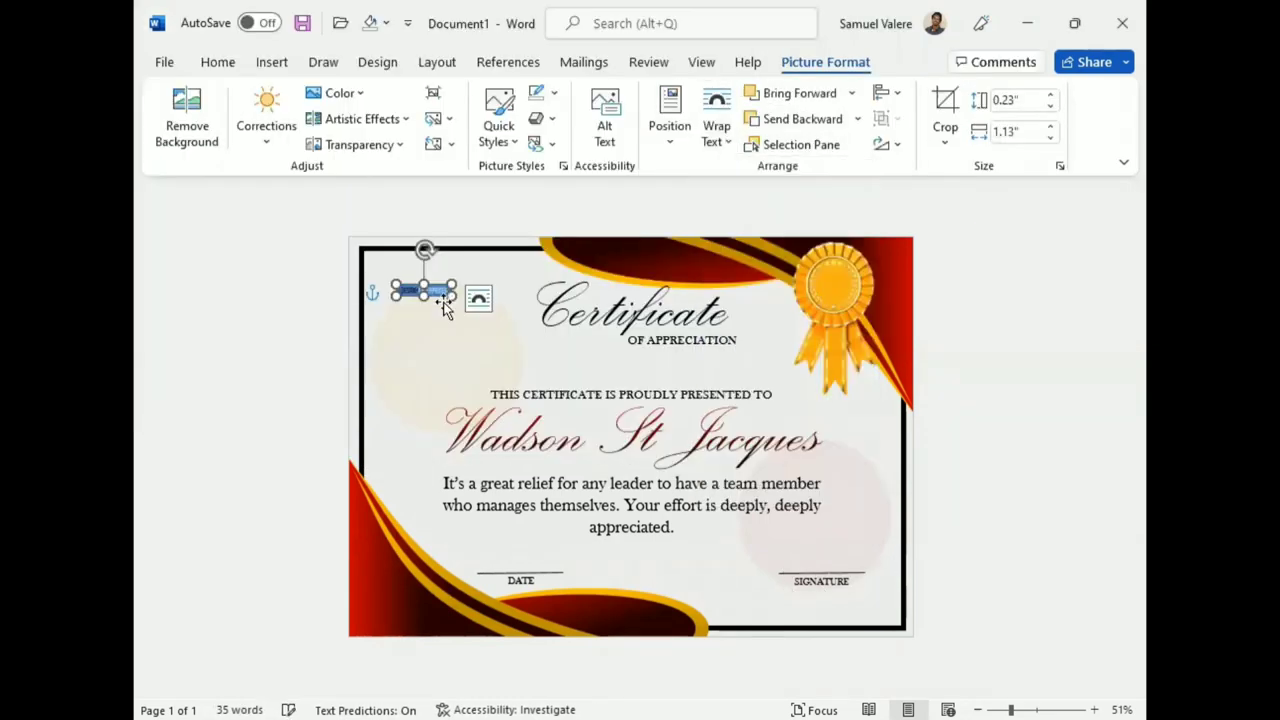
mouse_move(451, 295)
left_mouse_down()
mouse_move(528, 336)
mouse_move(650, 578)
left_mouse_up()
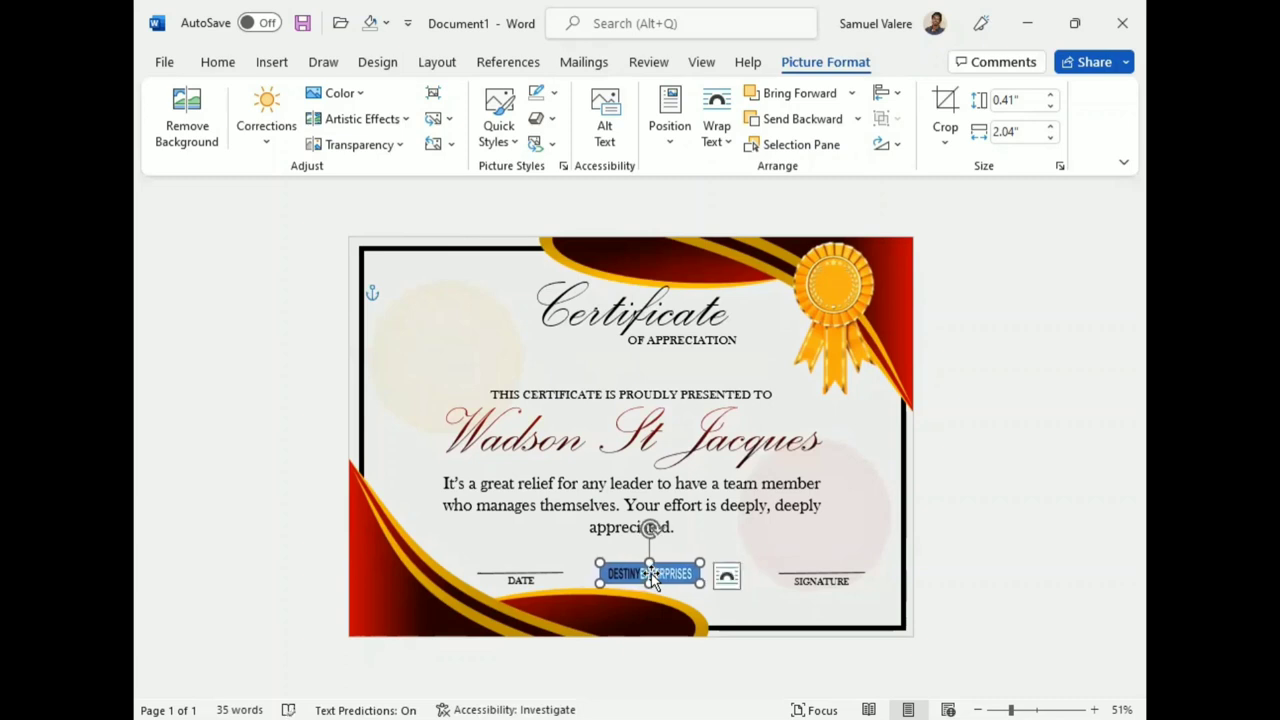
Shift the SIGNATURE label slightly left, undoing a later joint move of both labels.
left_click(818, 577)
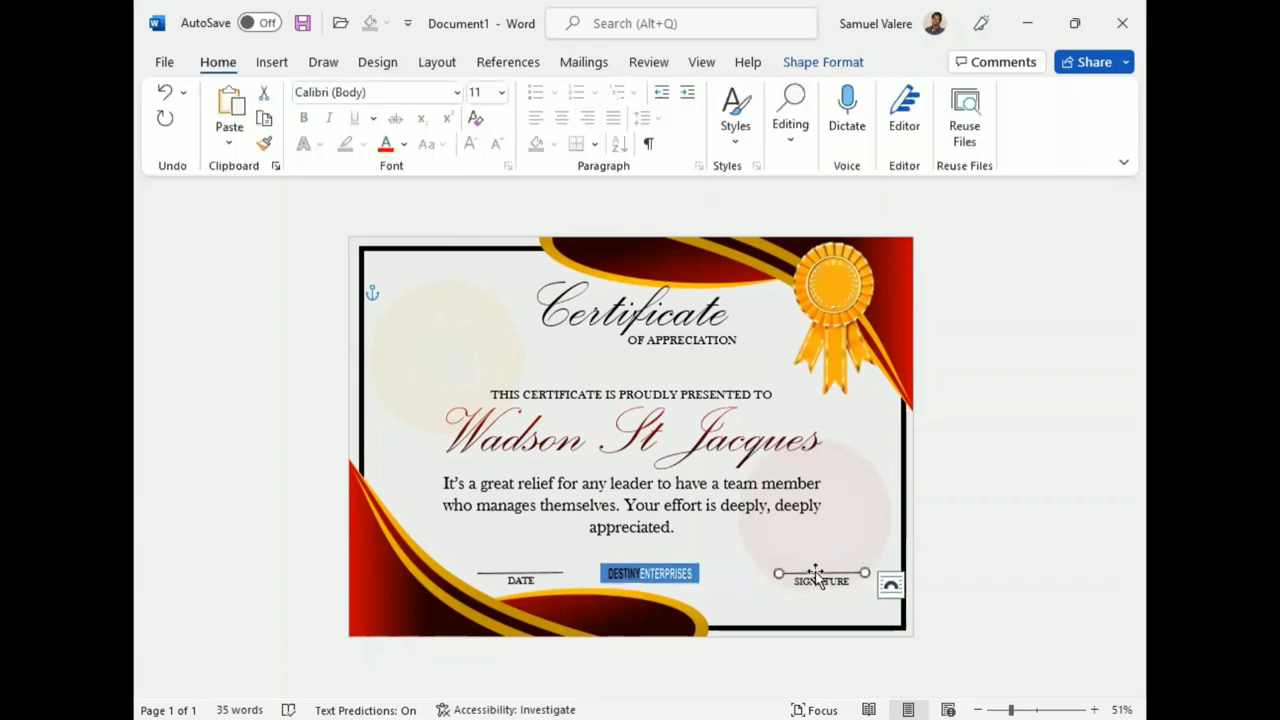
left_click_drag(820, 577, 805, 577)
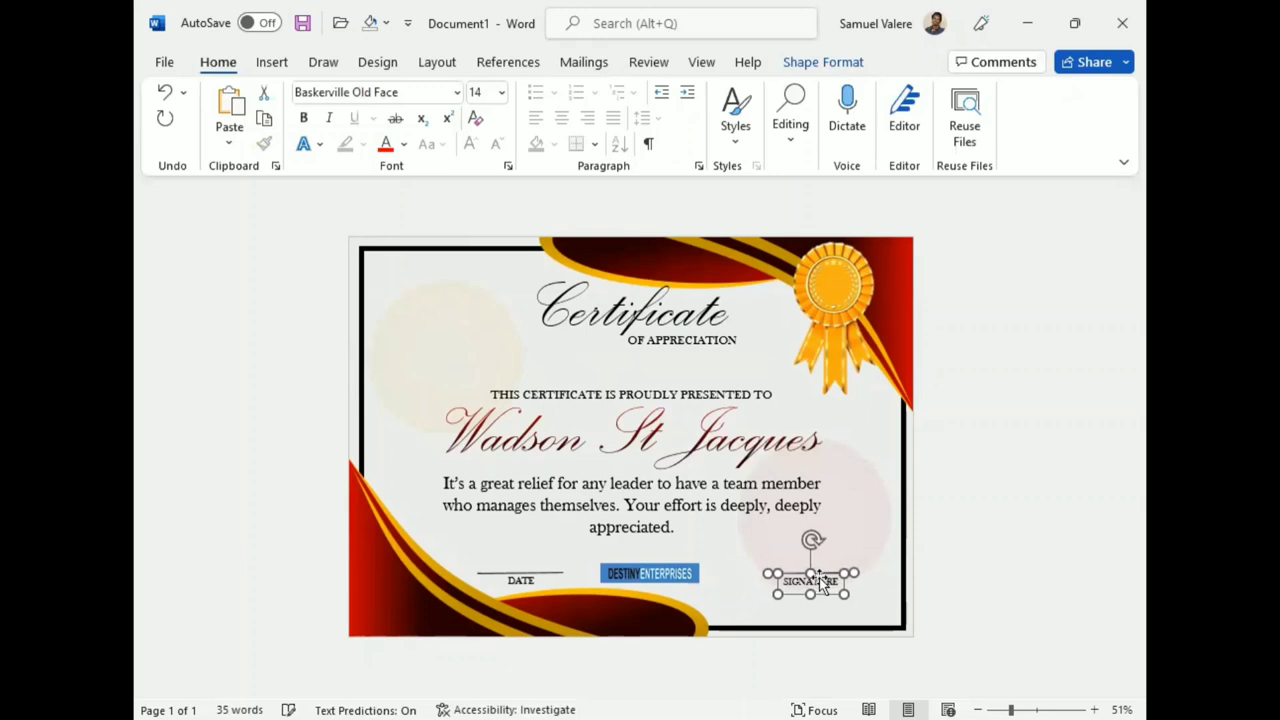
left_click(517, 581, "shift")
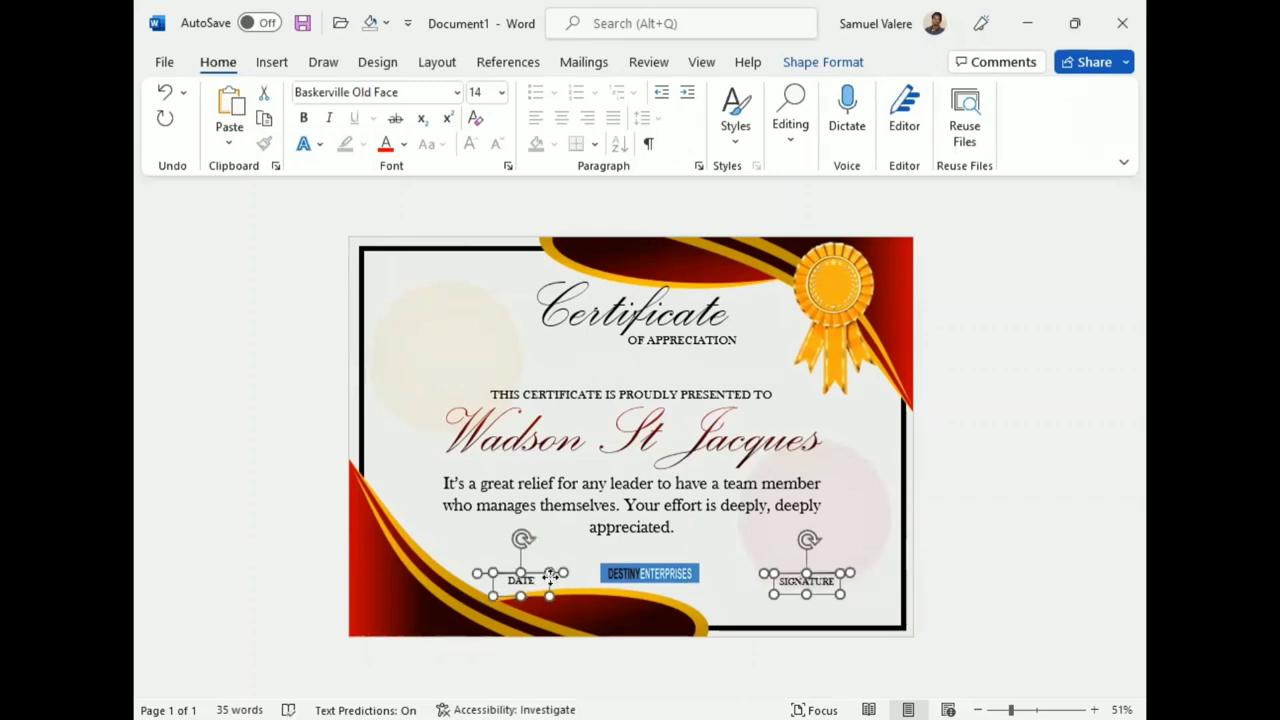
mouse_move(550, 578)
left_mouse_down()
mouse_move(498, 565)
mouse_move(516, 569)
left_mouse_up()
key("ctrl+z")
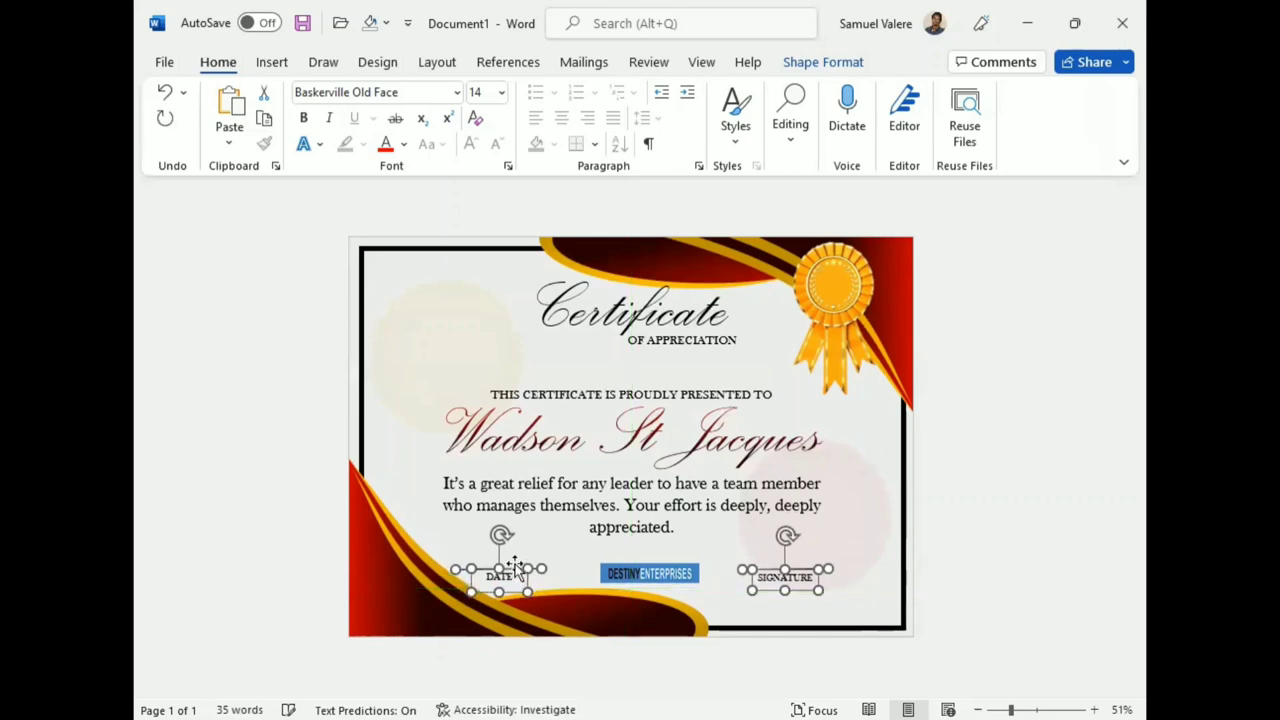
Nudge the DESTINY ENTERPRISES logo to centre it between the labels.
left_click(655, 572)
left_click_drag(655, 570, 645, 570)
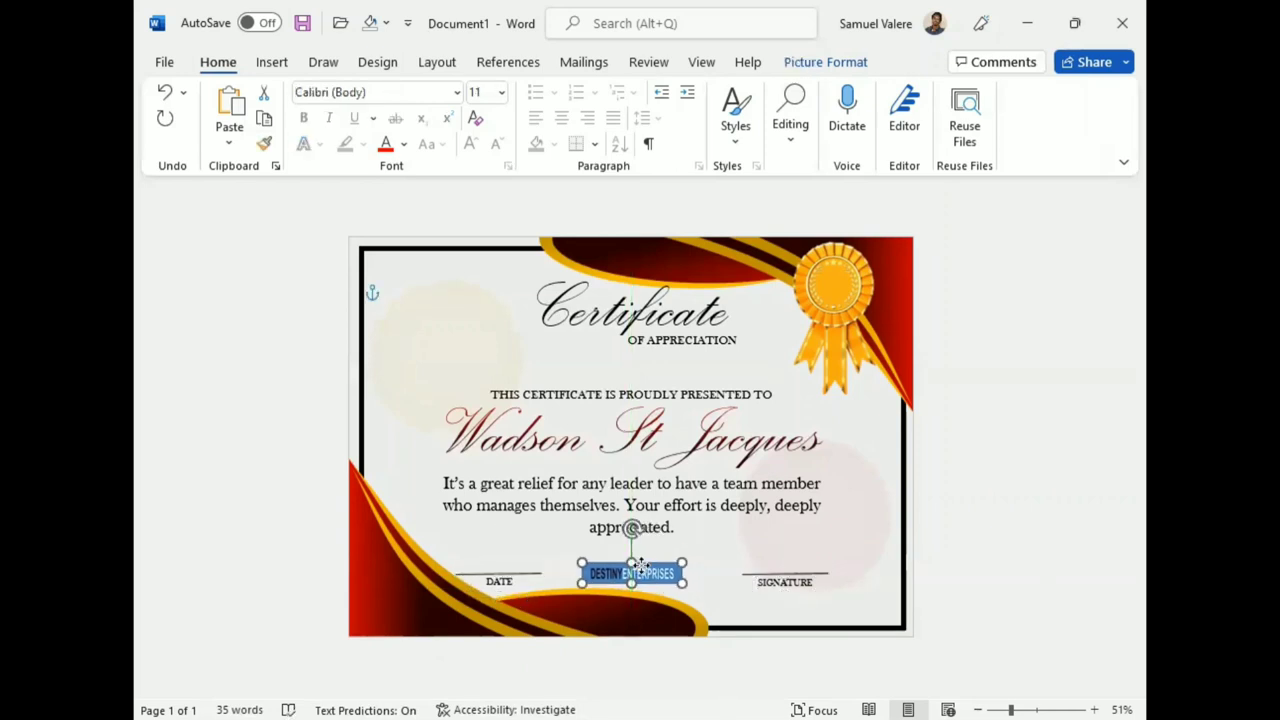
key("Right")
key("Right")
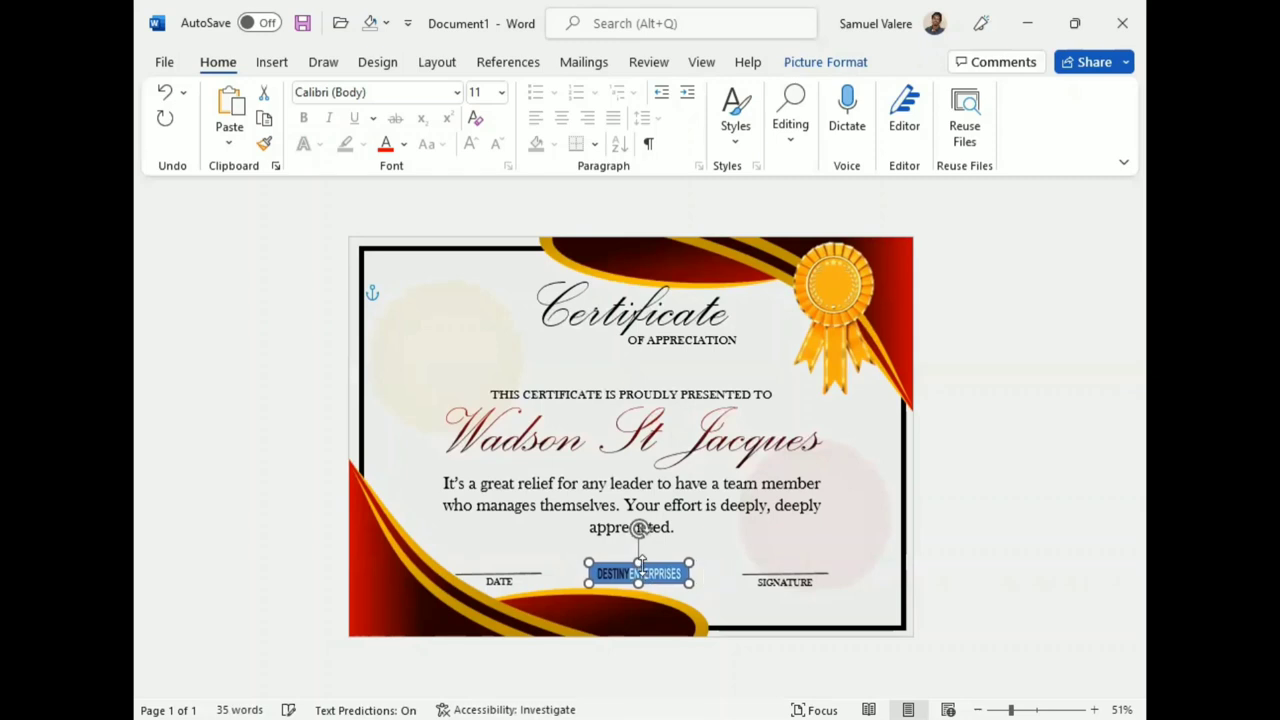
left_click(820, 523)
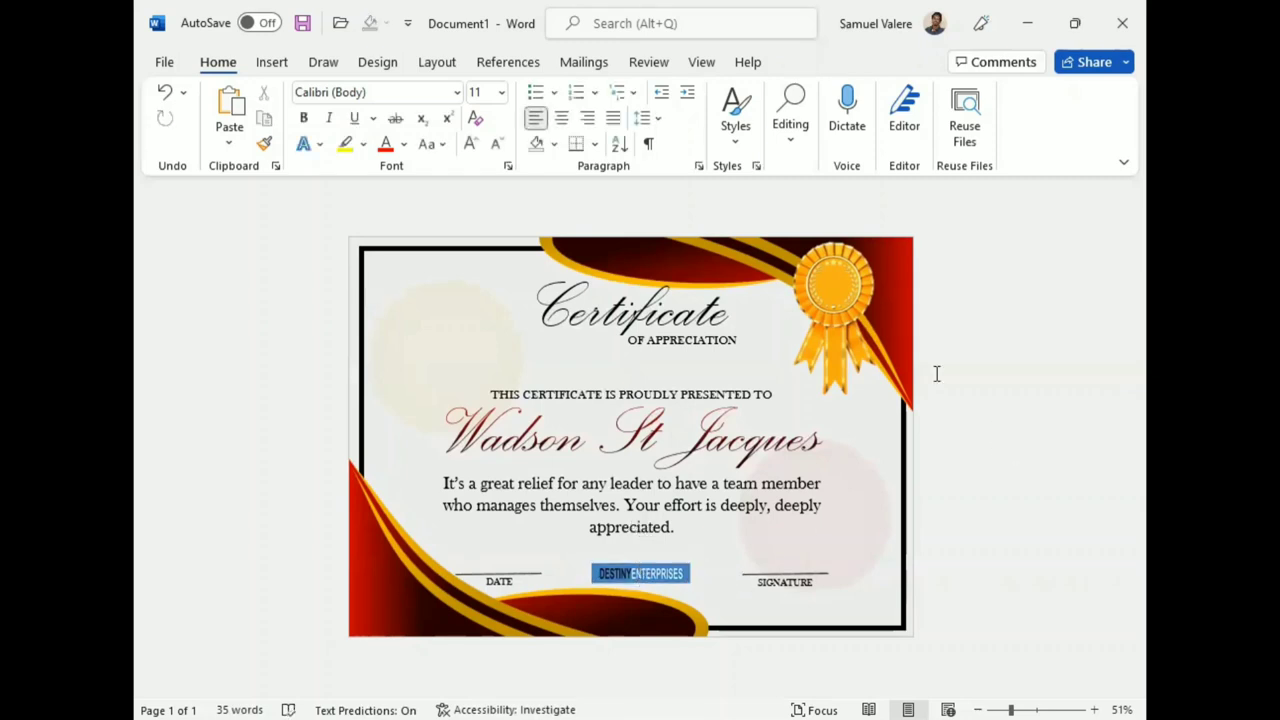
Enlarge the gold seal slightly and move it a little lower.
left_click(833, 326)
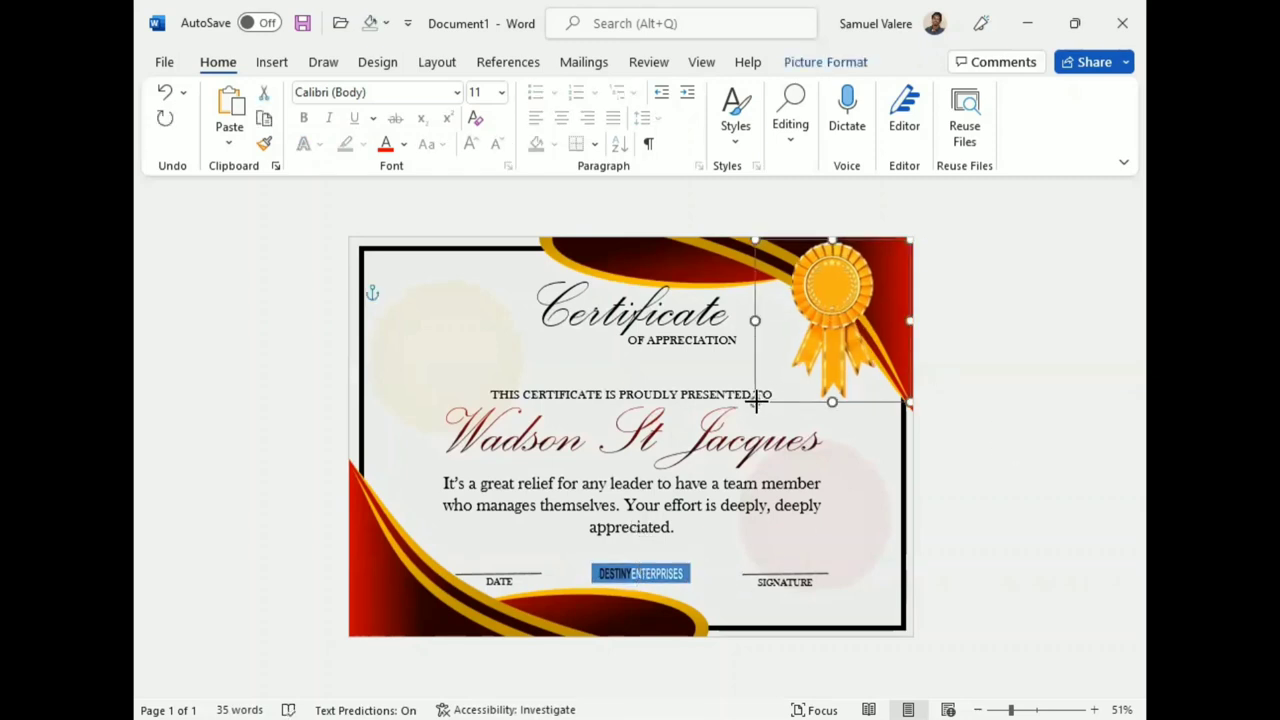
left_click_drag(757, 399, 751, 406)
left_click_drag(874, 371, 875, 377)
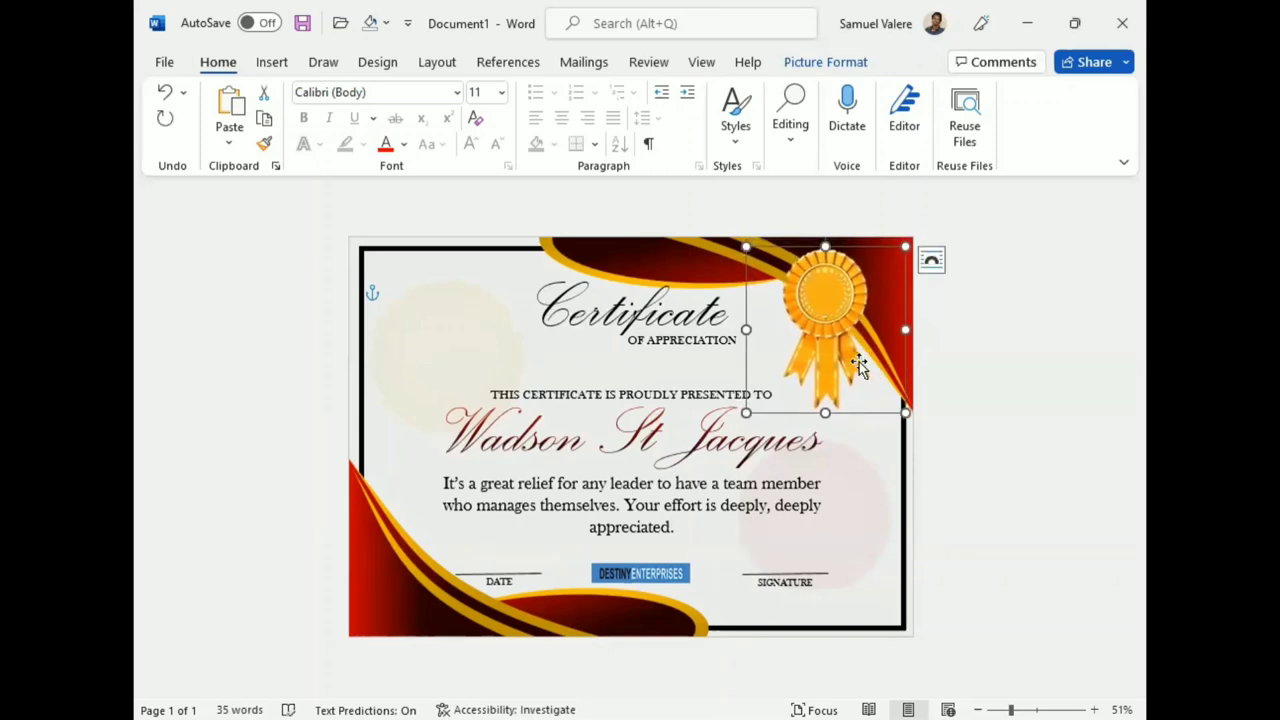